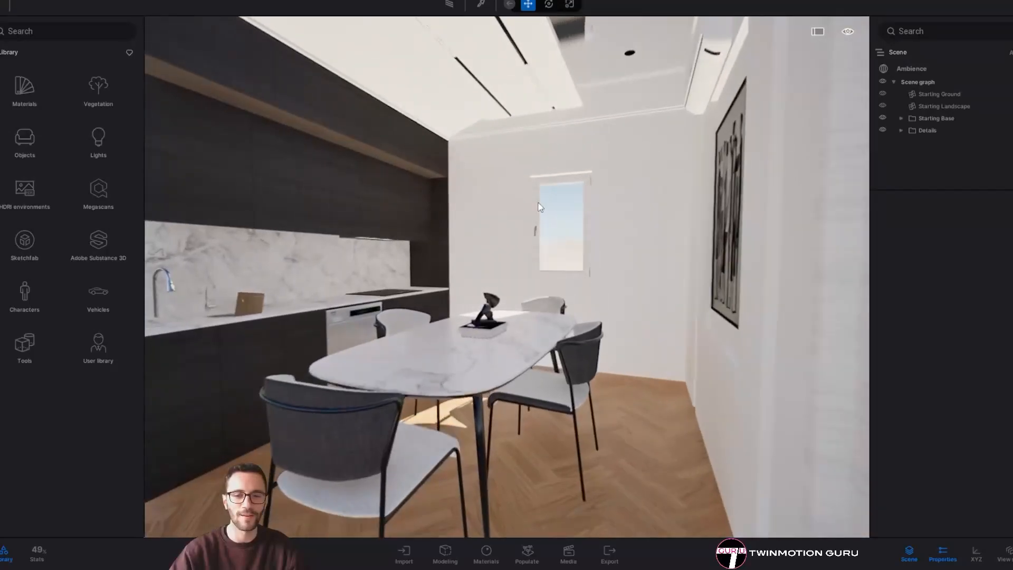
Switch to the SketchUp model and delete the roof slab and the row of black ceiling panels with spotlights
scroll(527, 279, "up", 6)
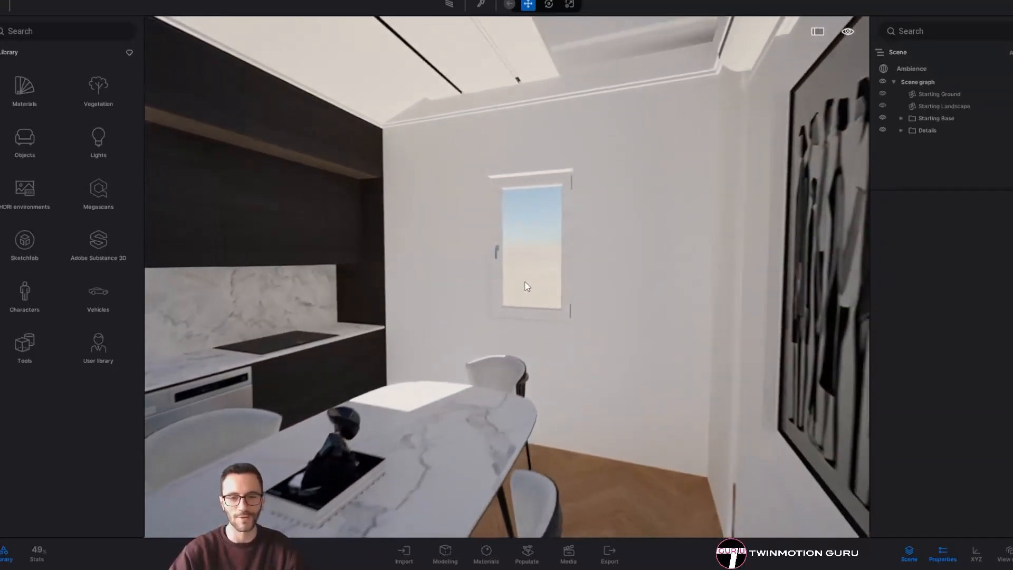
right_click_drag(516, 260, 575, 264)
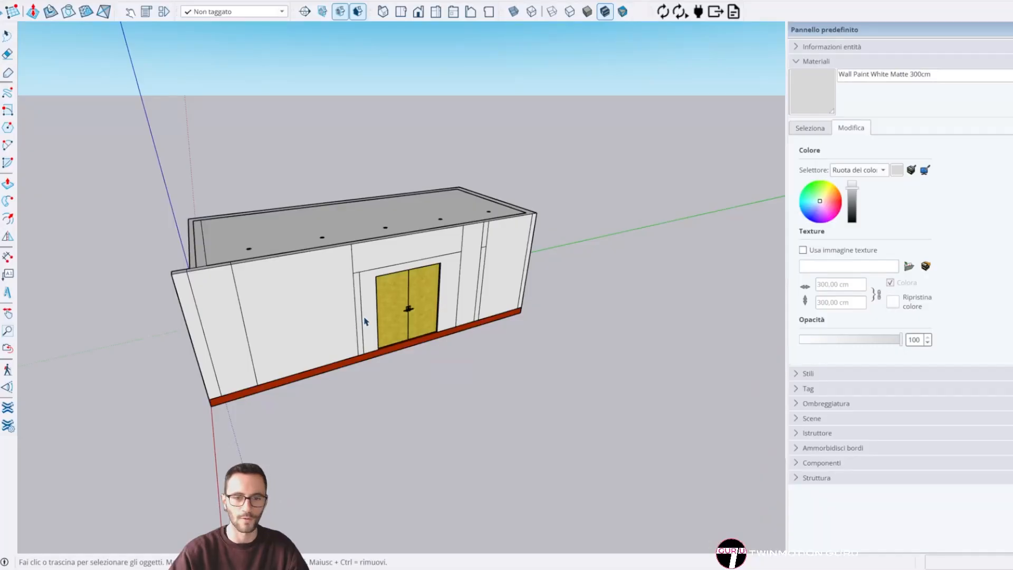
mouse_move(364, 317)
middle_mouse_down()
mouse_move(240, 362)
mouse_move(357, 323)
middle_mouse_up()
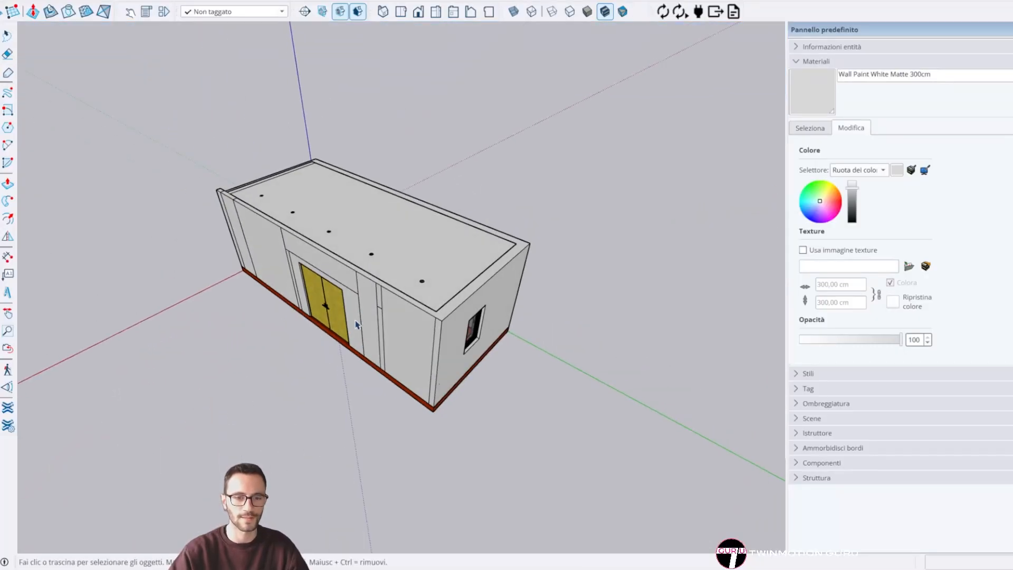
left_click(446, 289)
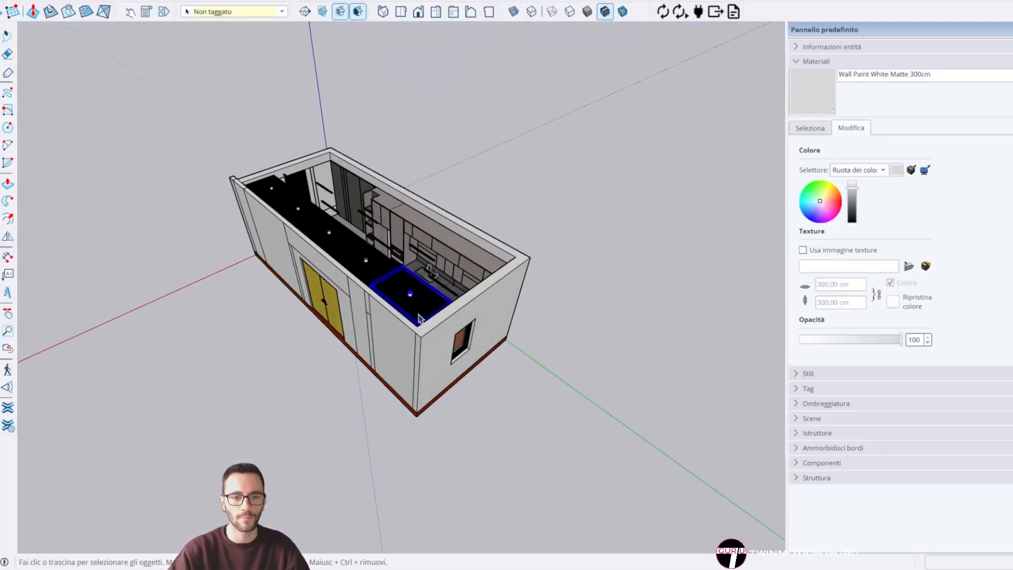
scroll(446, 289, "up", 8)
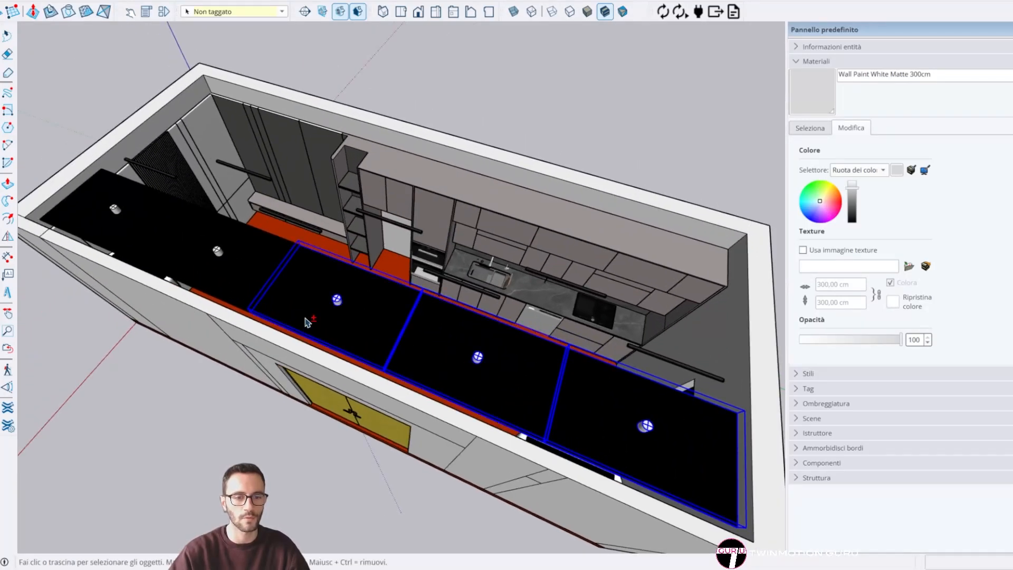
key("Delete")
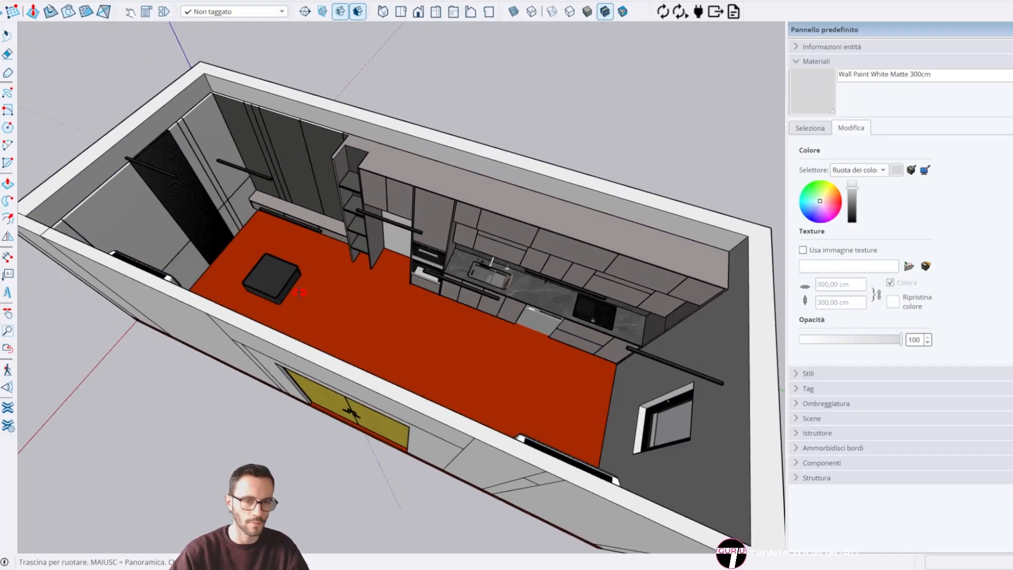
Examine the open room from above, including the window wall, the kitchen run and the TV wall
mouse_move(220, 289)
middle_mouse_down()
mouse_move(328, 321)
mouse_move(463, 281)
mouse_move(475, 312)
mouse_move(564, 125)
mouse_move(458, 296)
mouse_move(324, 398)
mouse_move(373, 343)
mouse_move(320, 379)
mouse_move(278, 357)
mouse_move(502, 253)
mouse_move(322, 264)
mouse_move(210, 174)
mouse_move(484, 278)
mouse_move(715, 260)
middle_mouse_up()
scroll(328, 321, "up", 4)
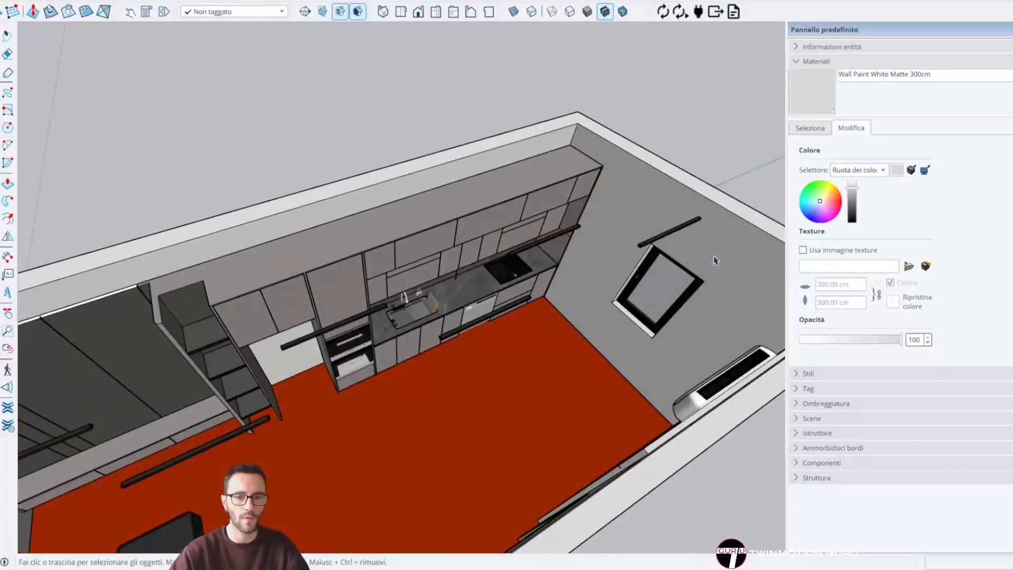
mouse_move(668, 288)
middle_mouse_down()
mouse_move(527, 327)
mouse_move(373, 318)
mouse_move(181, 332)
mouse_move(481, 317)
mouse_move(345, 338)
middle_mouse_up()
mouse_move(235, 333)
middle_mouse_down()
mouse_move(309, 319)
mouse_move(185, 204)
mouse_move(158, 254)
mouse_move(371, 198)
middle_mouse_up()
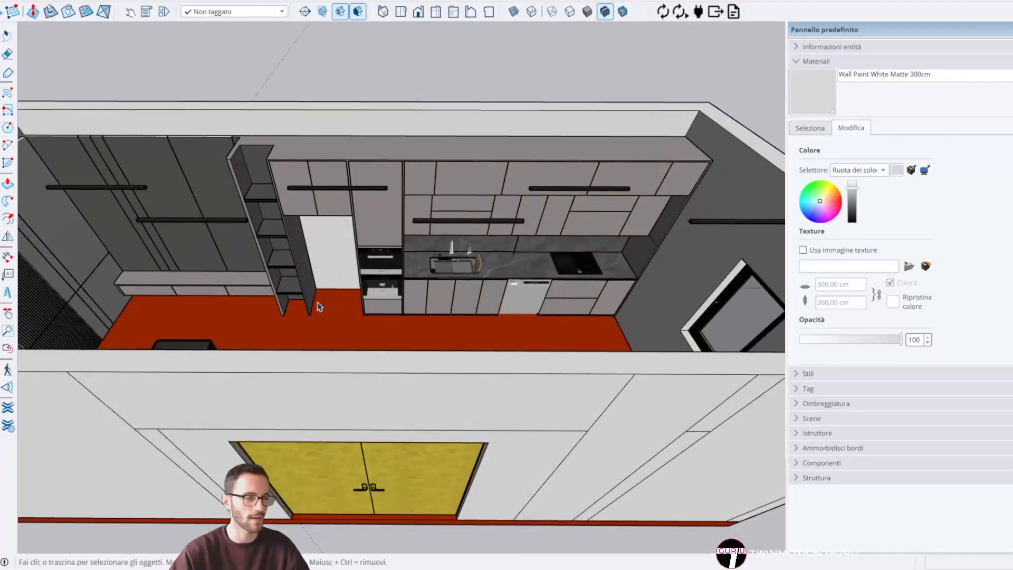
middle_click_drag(319, 306, 505, 317)
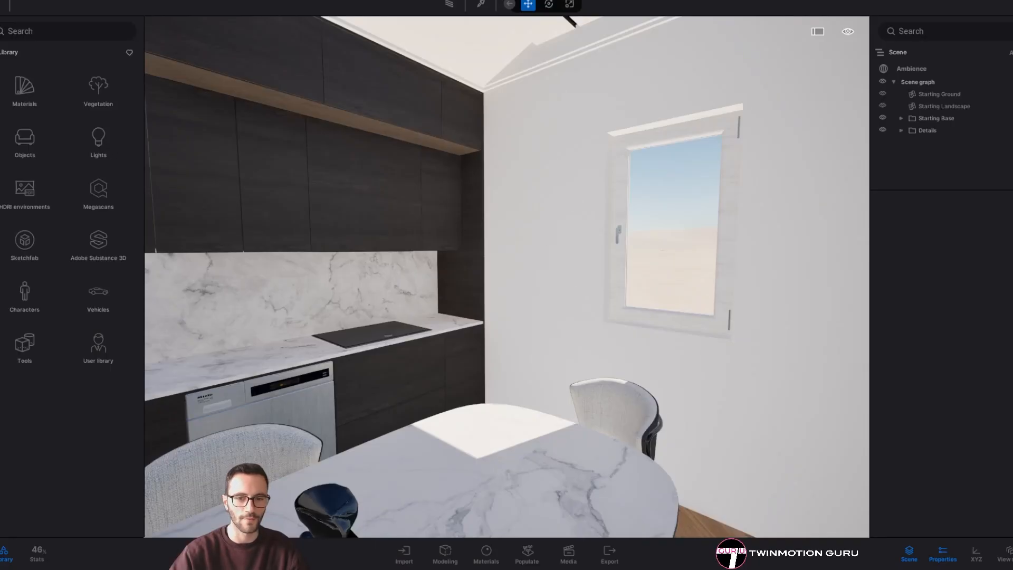
Switch to Twinmotion and examine the dining area, the kitchen and the fridge wall under the current lighting
right_click_drag(738, 264, 491, 312)
key("w")
key("s")
key("w")
key("w")
key("d")
key("e")
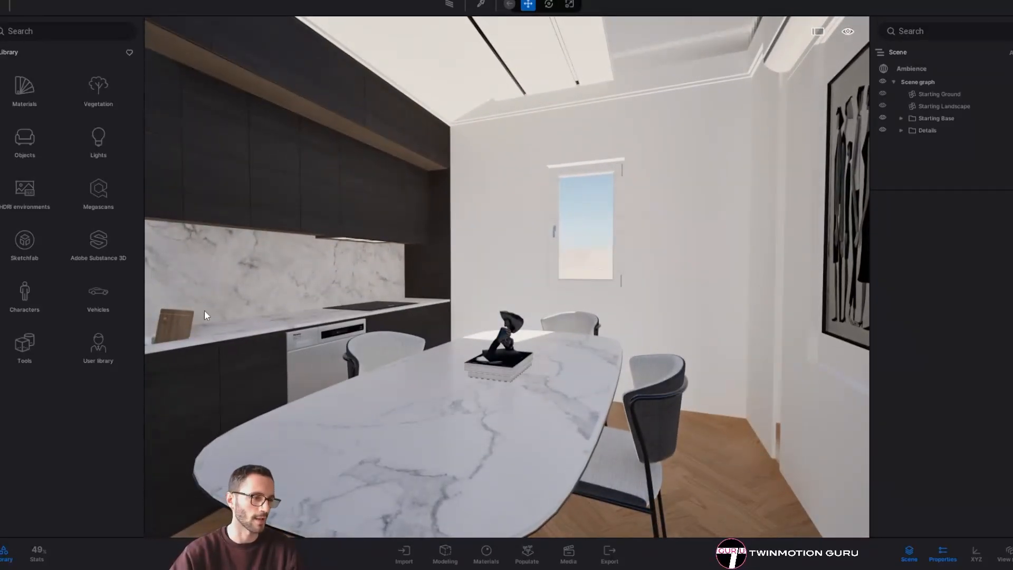
left_click(567, 553)
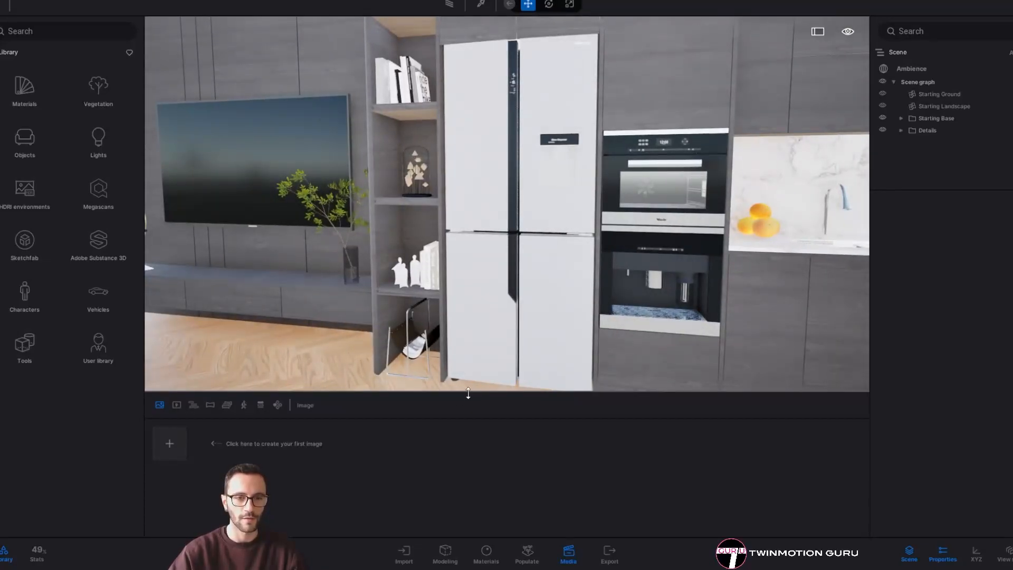
left_click(571, 564)
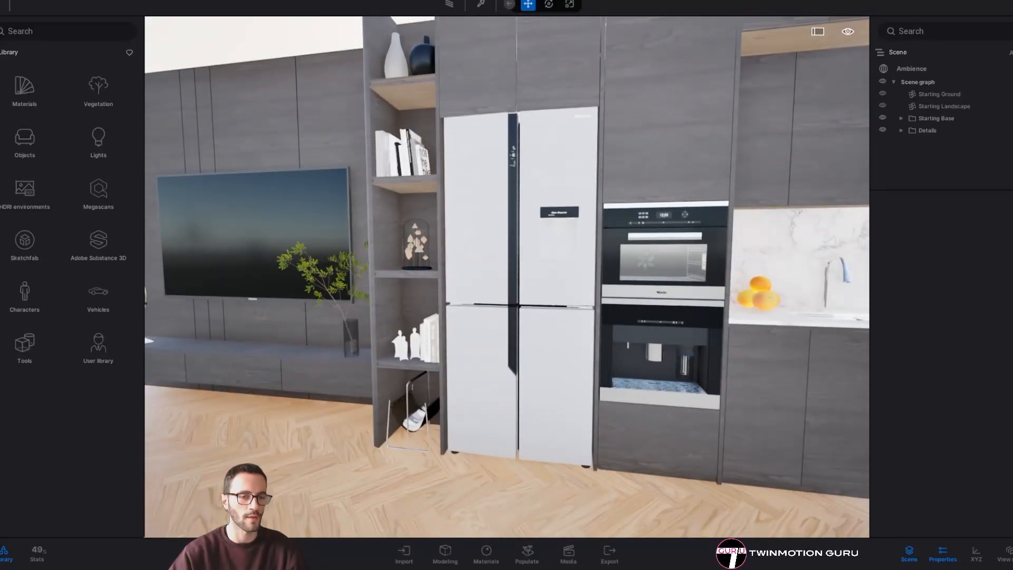
Switch the scene's global illumination to Lumen in the Ambience render settings
right_click_drag(640, 357, 654, 336)
left_click(911, 69)
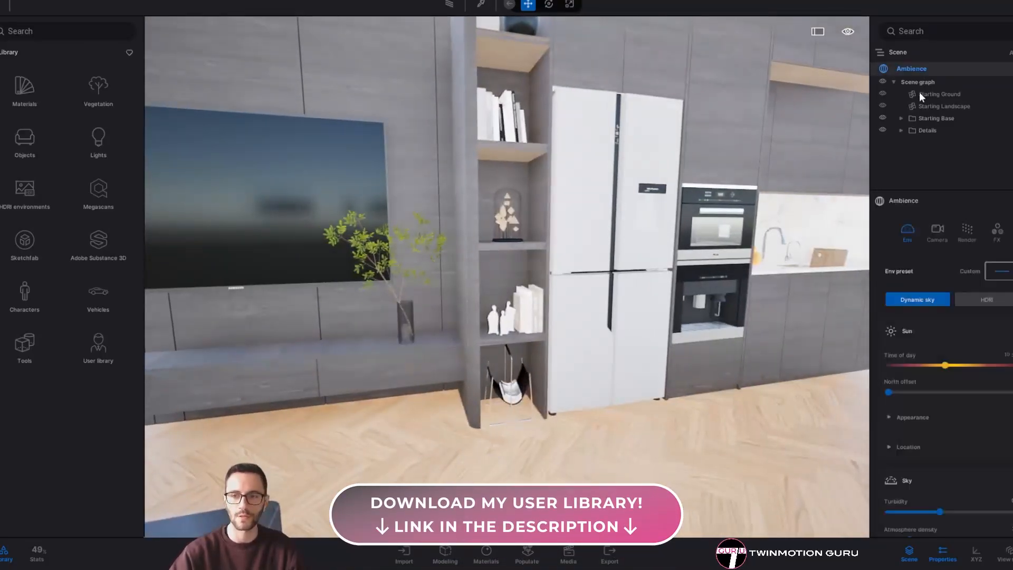
left_click(967, 230)
left_click(933, 335)
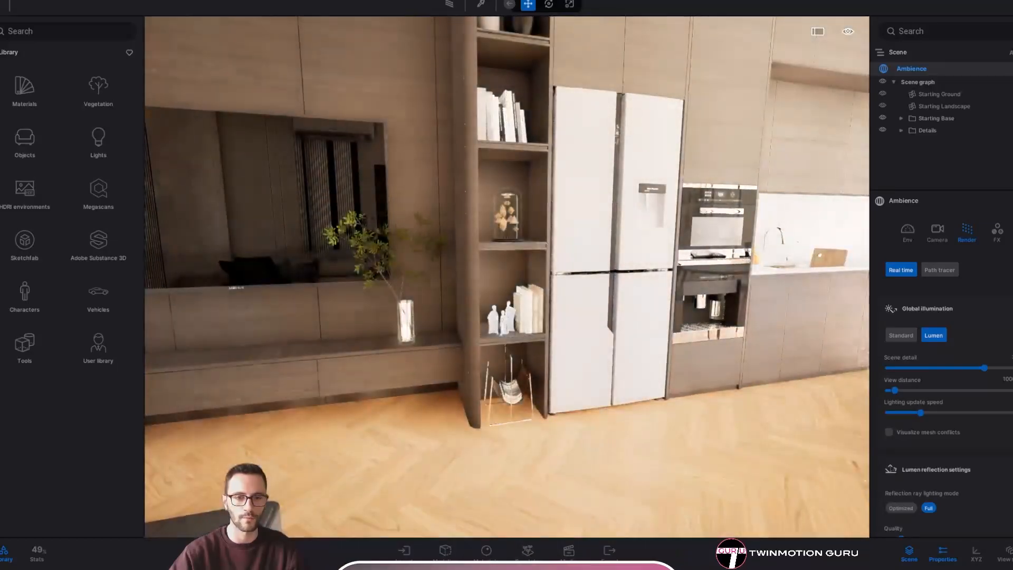
Set the sun's time of day to an earlier hour, around 08
scroll(414, 409, "up", 3)
scroll(666, 358, "down", 2)
right_click_drag(691, 358, 577, 147)
key("w")
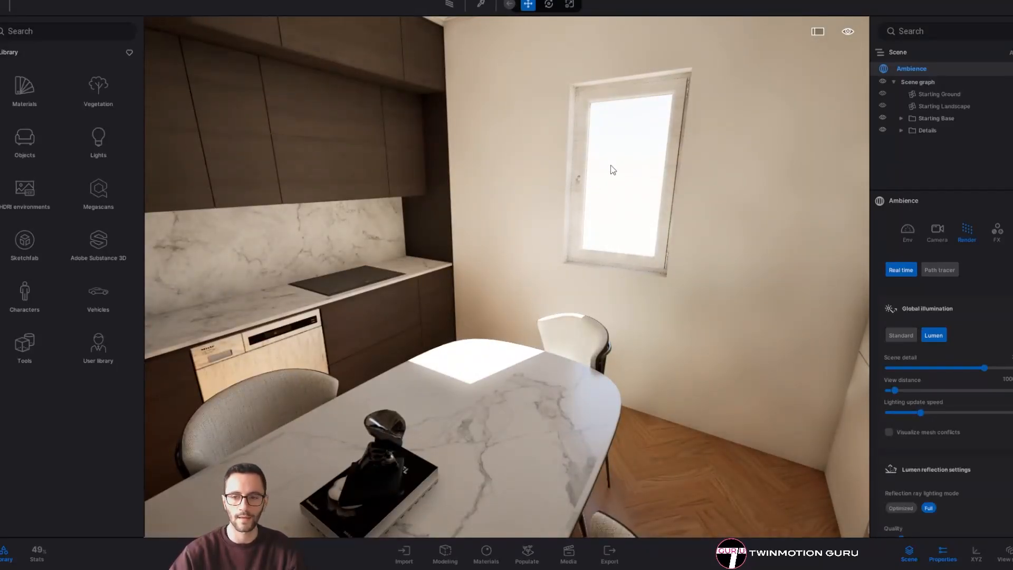
left_click(909, 232)
key("s")
right_click_drag(612, 359, 765, 362)
left_click_drag(942, 368, 935, 368)
Examine the morning light on the dining area and on the TV and fridge wall
right_click_drag(663, 341, 579, 257)
key("w")
right_click_drag(606, 306, 735, 298)
key("w")
key("a")
key("d")
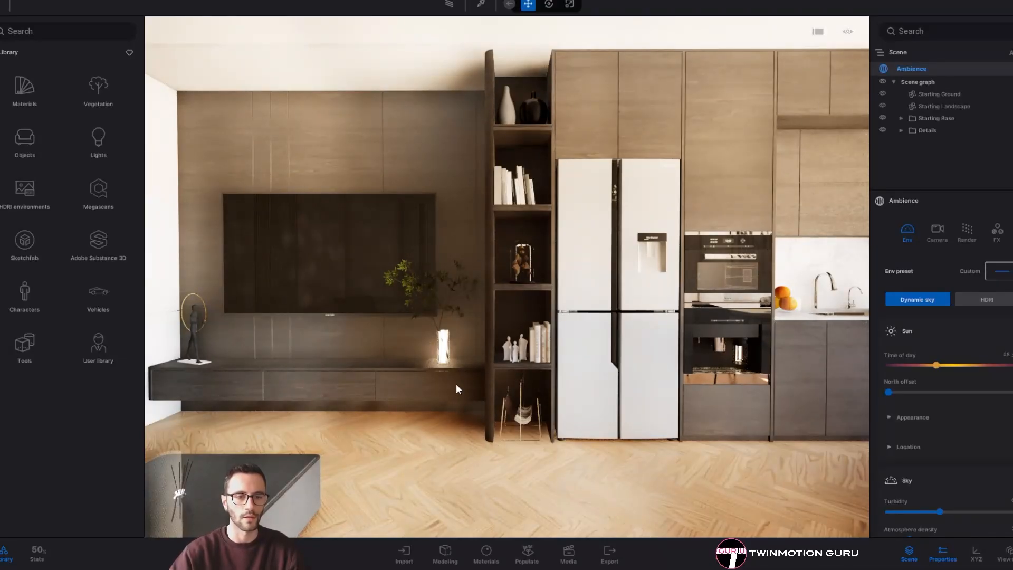
Advance the sun's time of day to the 13 o'clock hour while viewing the kitchen and dining corner
left_click(942, 230)
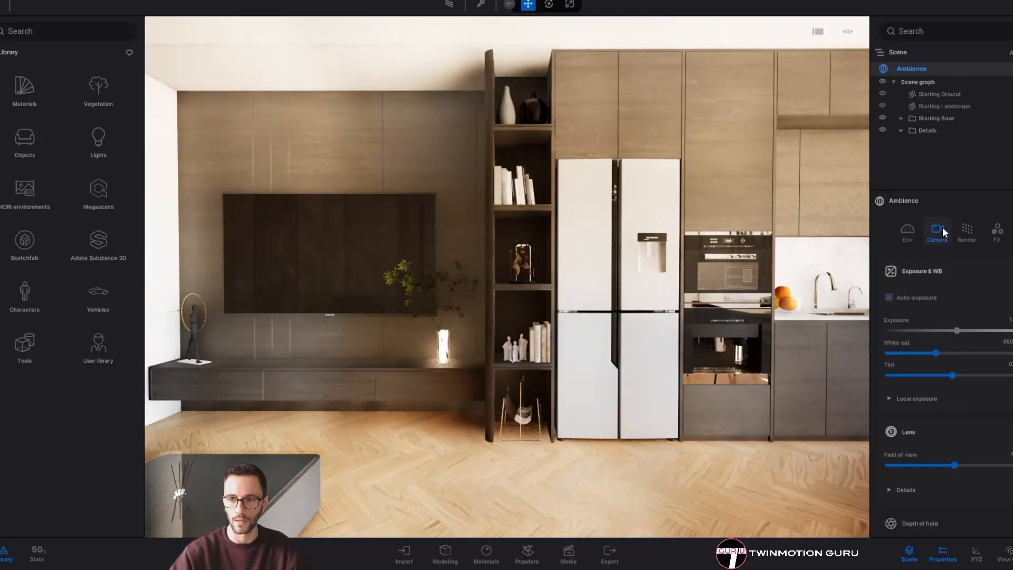
left_click(903, 232)
right_click_drag(607, 274, 765, 277)
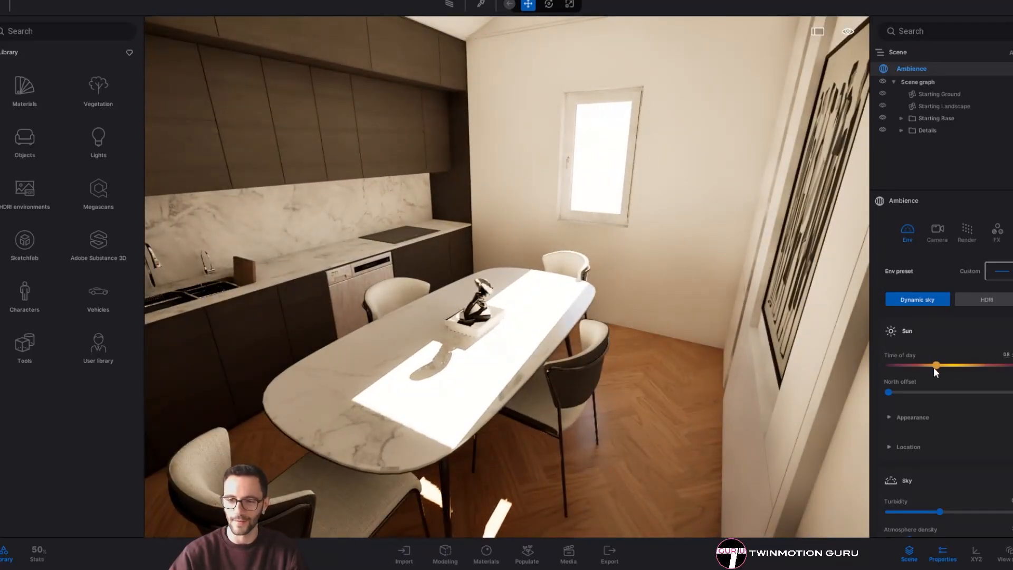
left_click_drag(932, 366, 951, 366)
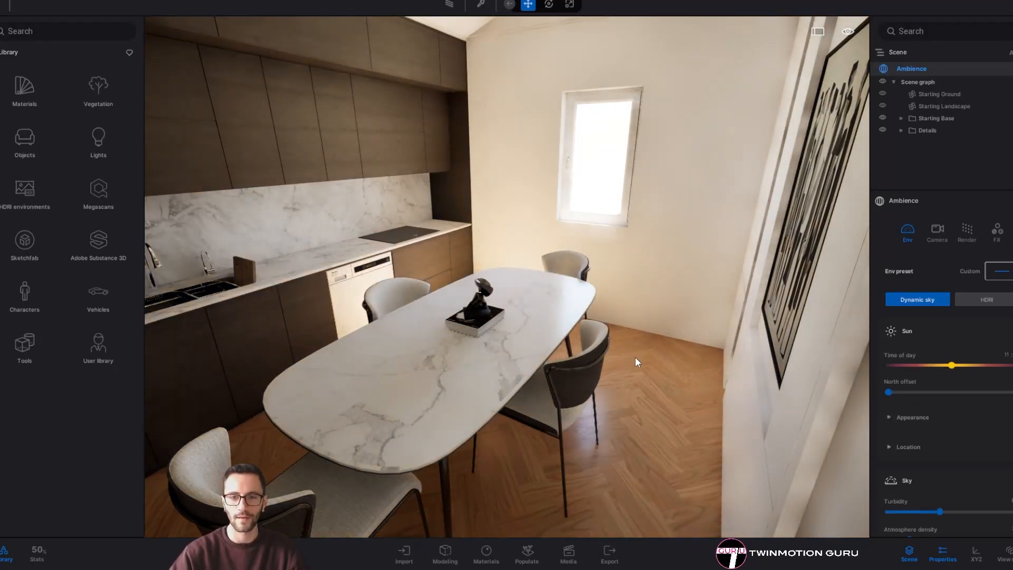
right_click_drag(635, 357, 659, 380)
key("w")
left_click_drag(951, 365, 958, 366)
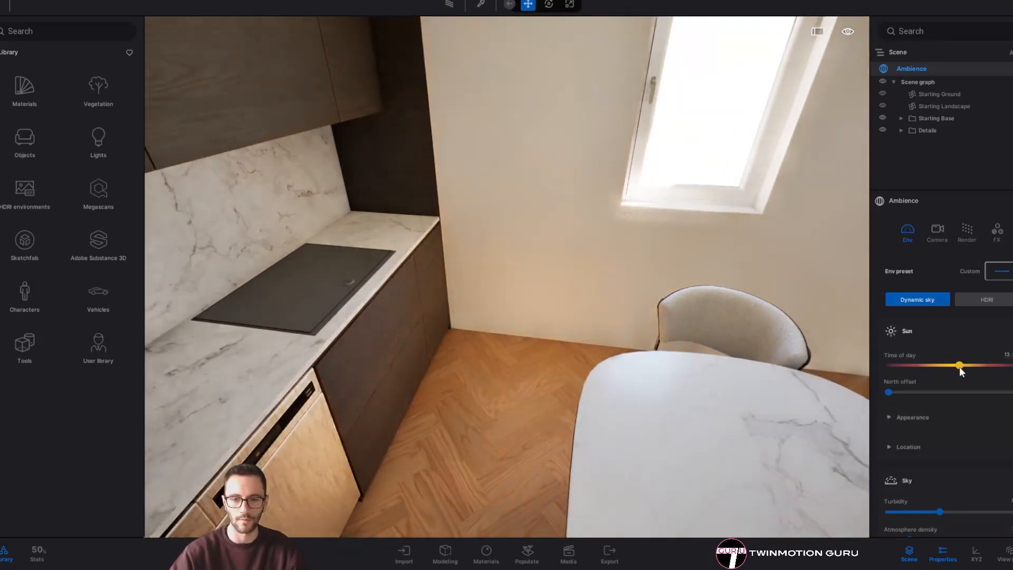
Disable auto-exposure and raise the manual exposure to about 7 while viewing the TV and fridge wall
right_click_drag(460, 465, 158, 456)
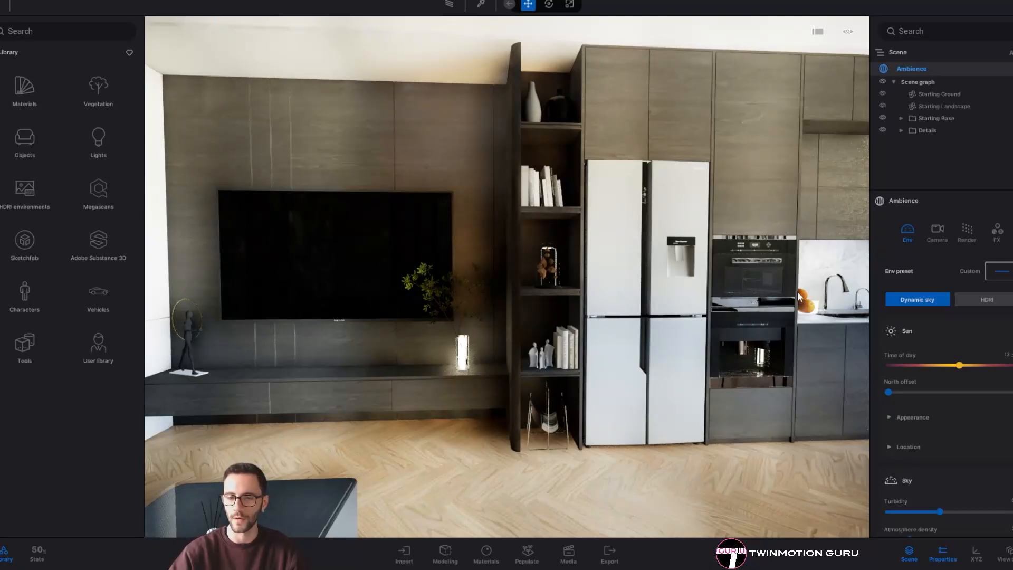
key("d")
key("a")
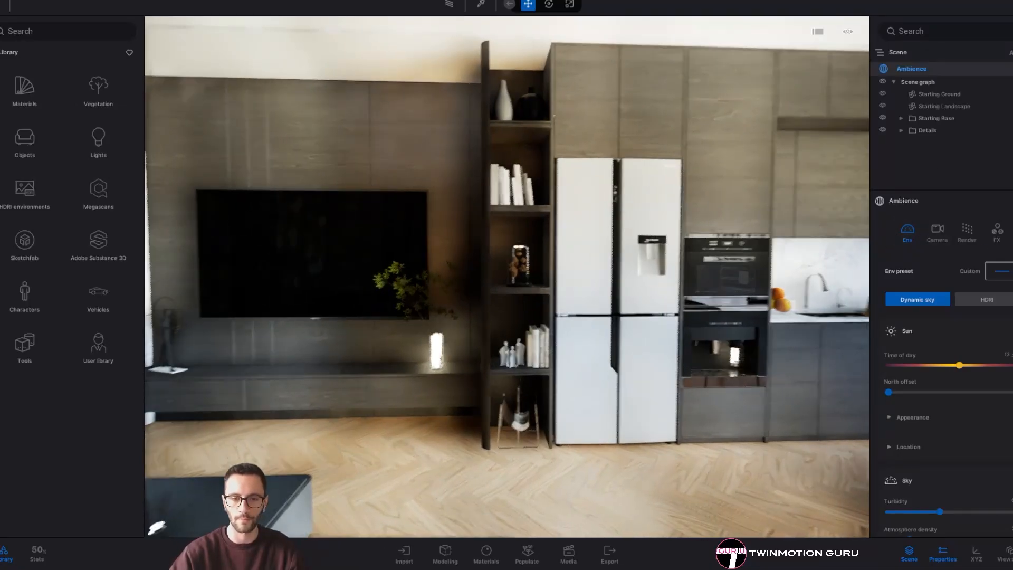
key("a")
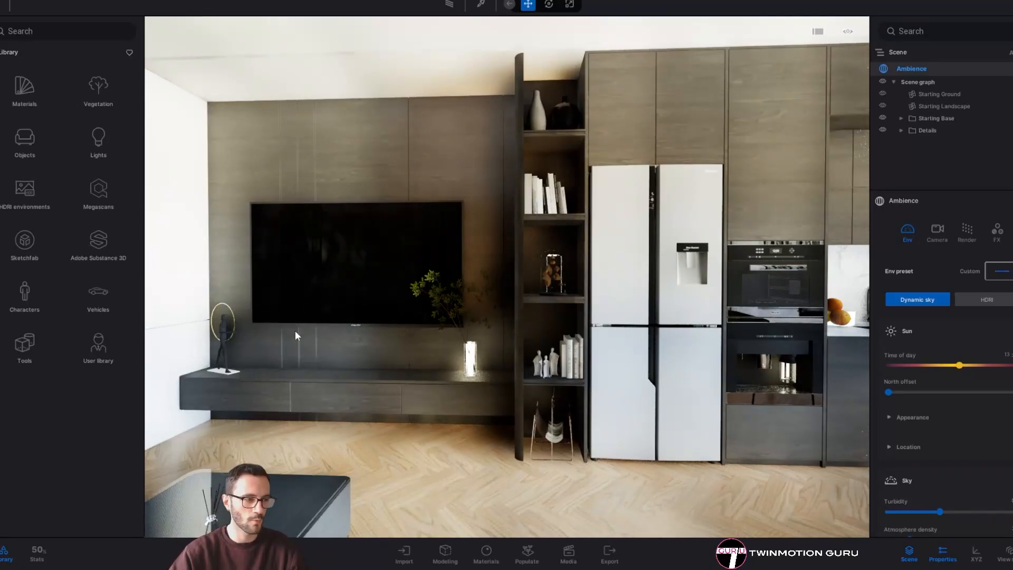
left_click_drag(295, 335, 338, 369)
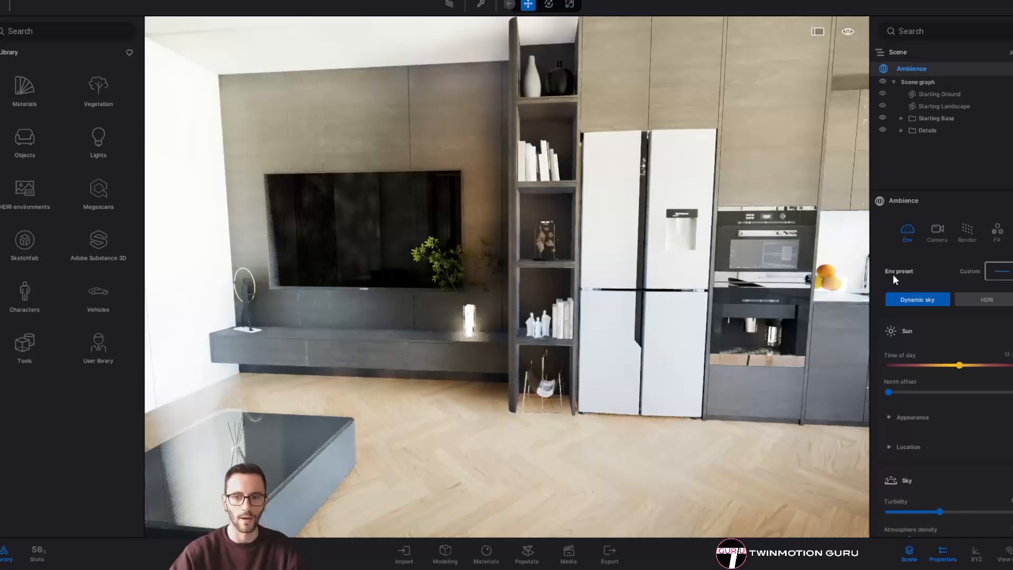
left_click(935, 230)
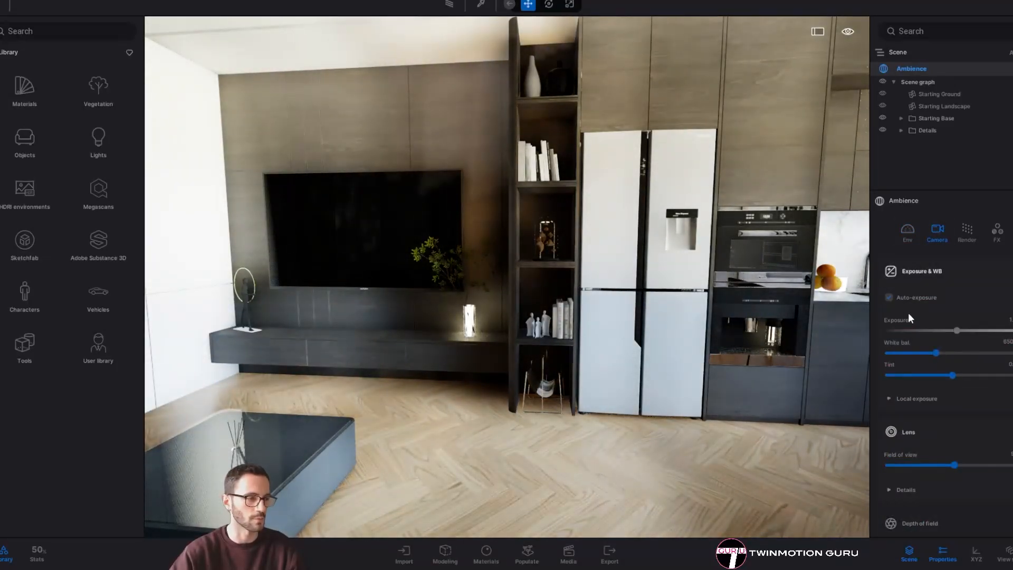
left_click(916, 297)
left_click_drag(956, 330, 986, 331)
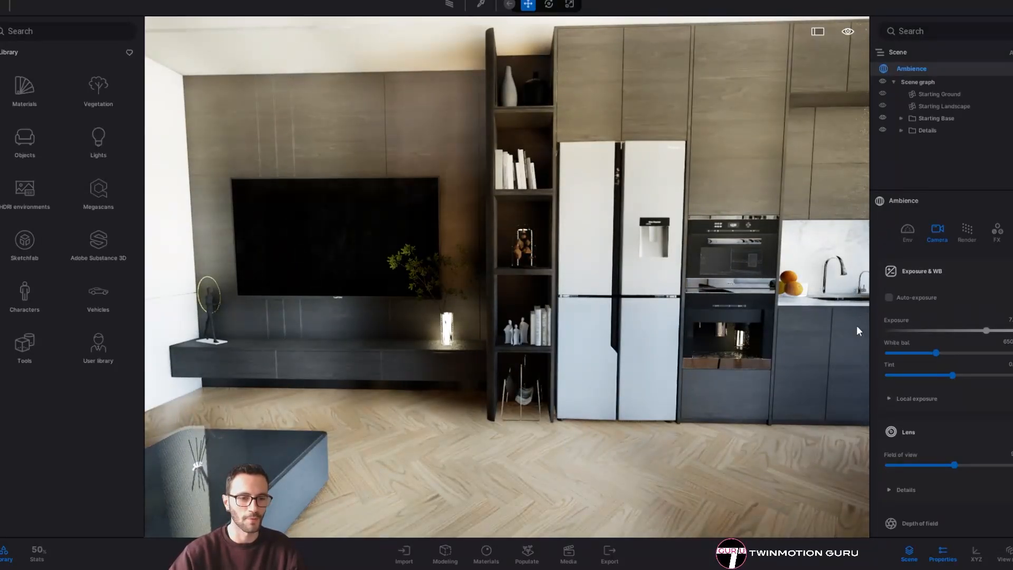
right_click_drag(505, 136, 527, 138)
key("a")
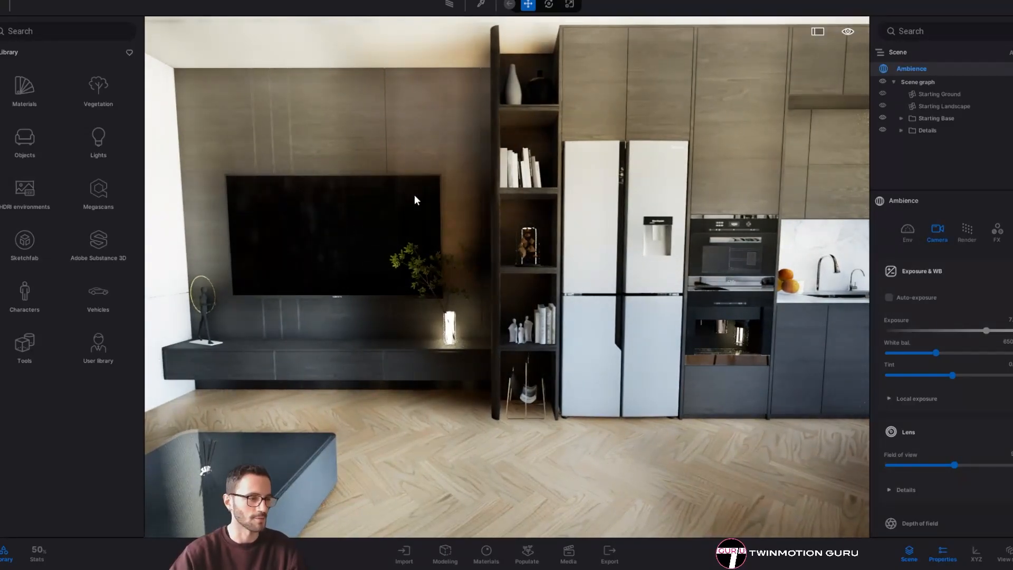
Return the global illumination to Standard and re-enable auto-exposure in the camera settings
left_click(969, 237)
left_click(897, 330)
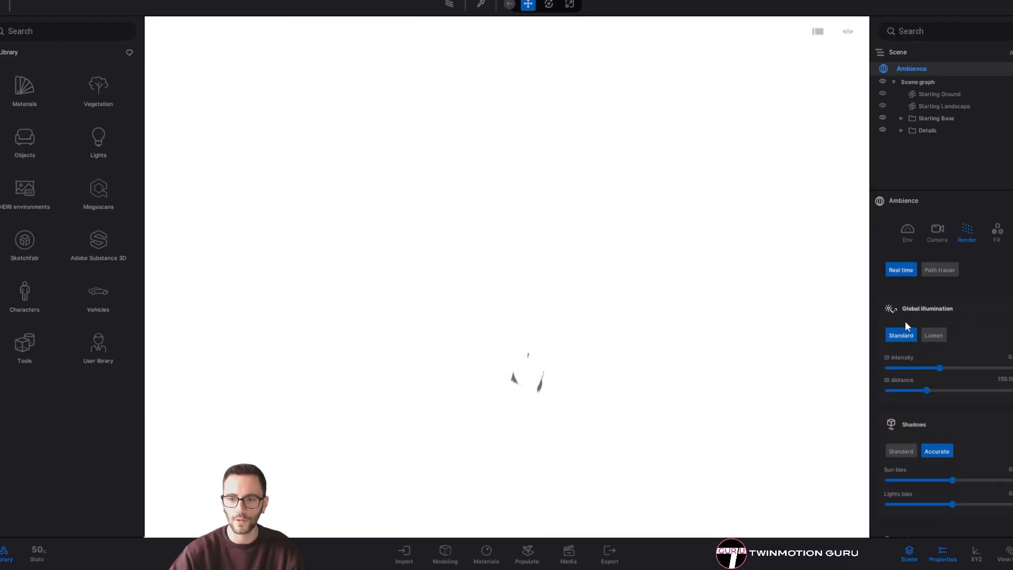
left_click(926, 240)
left_click(907, 233)
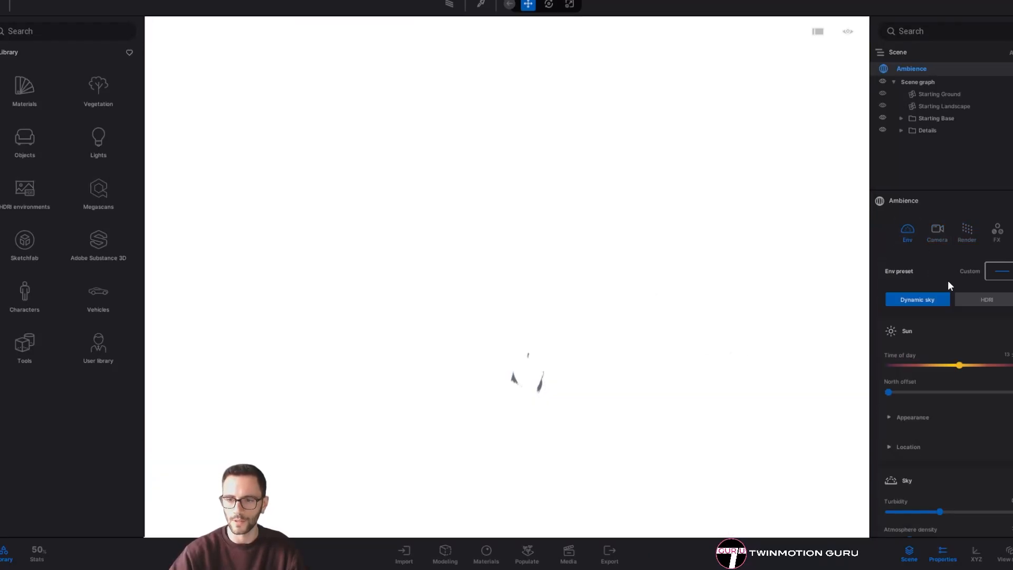
left_click(932, 235)
left_click(889, 298)
Pick the material of the linear ceiling light strips and set its emissive intensity to 1
right_click_drag(580, 295, 499, 260)
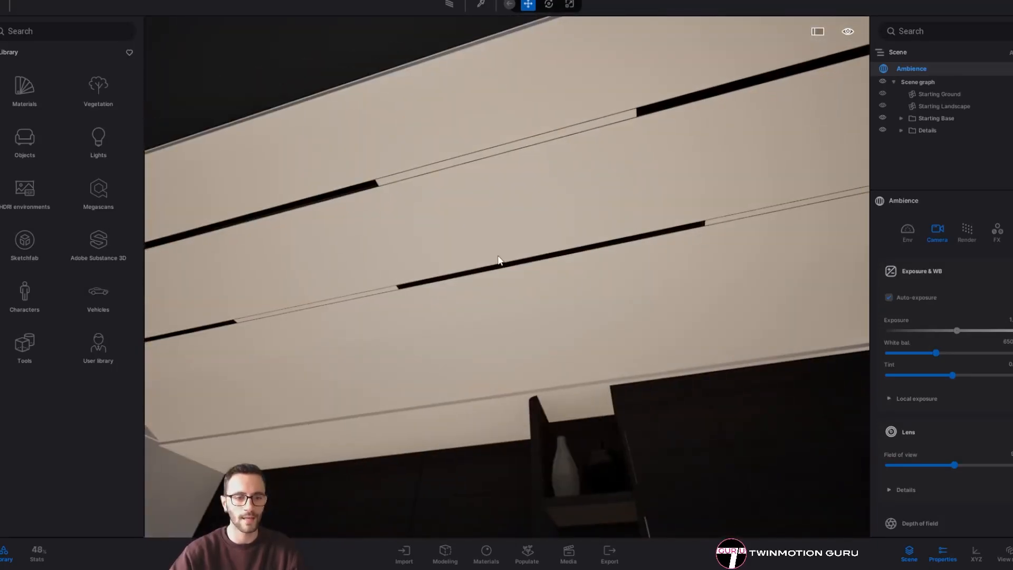
right_click_drag(290, 350, 375, 235)
right_click_drag(391, 106, 496, 117)
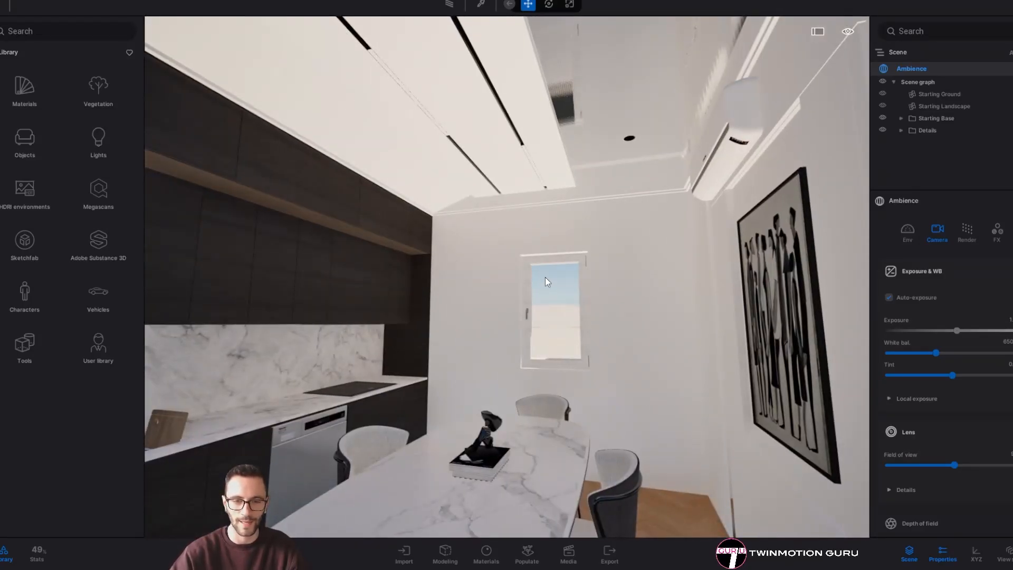
right_click_drag(472, 189, 538, 160)
key("a")
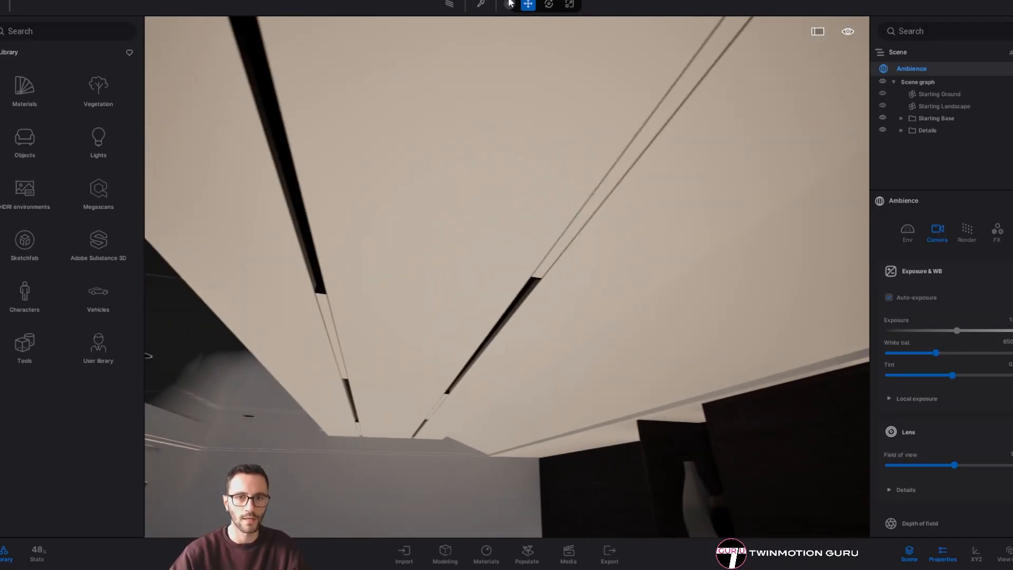
left_click(597, 202)
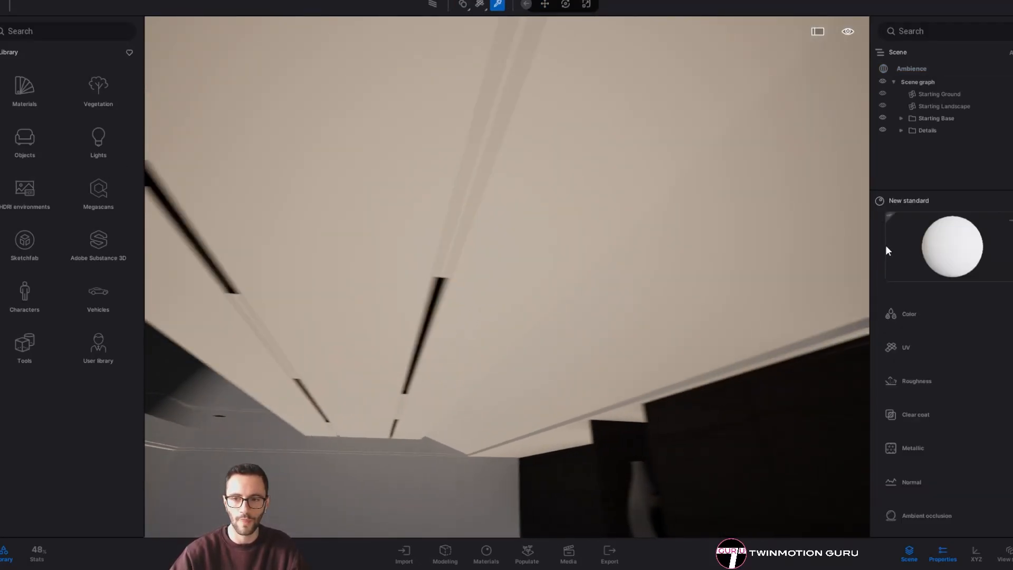
left_click(909, 552)
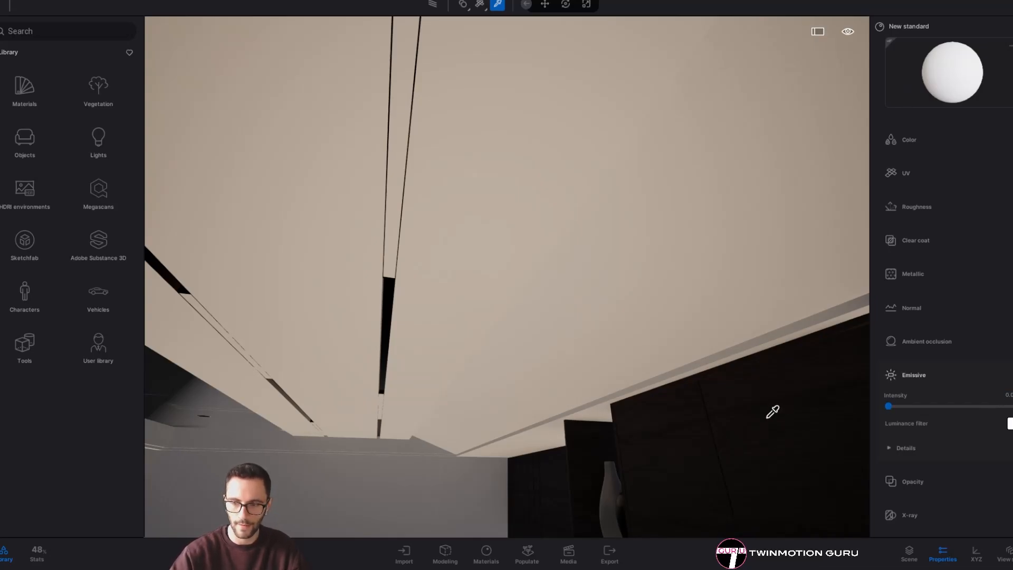
type("1")
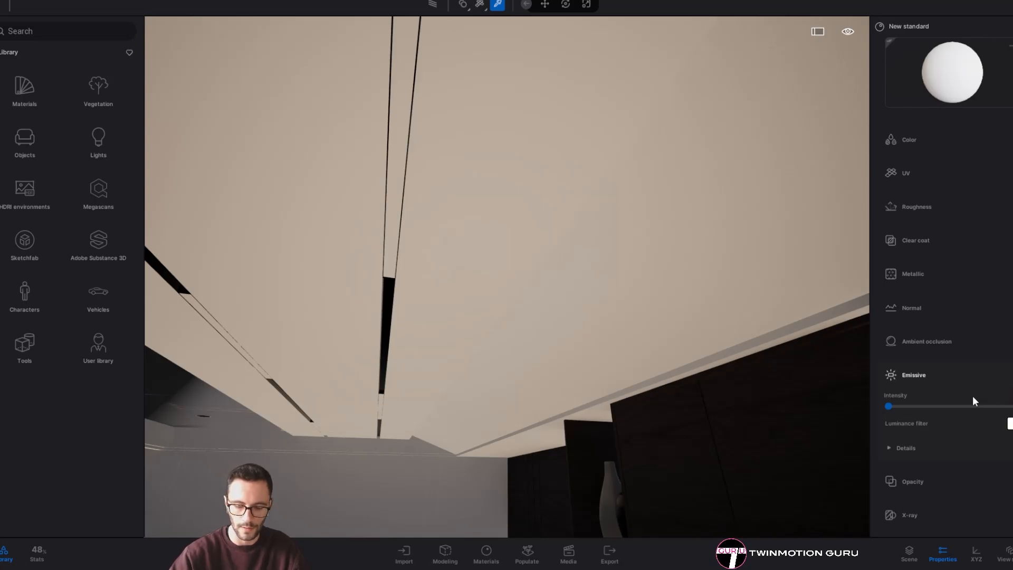
key("Return")
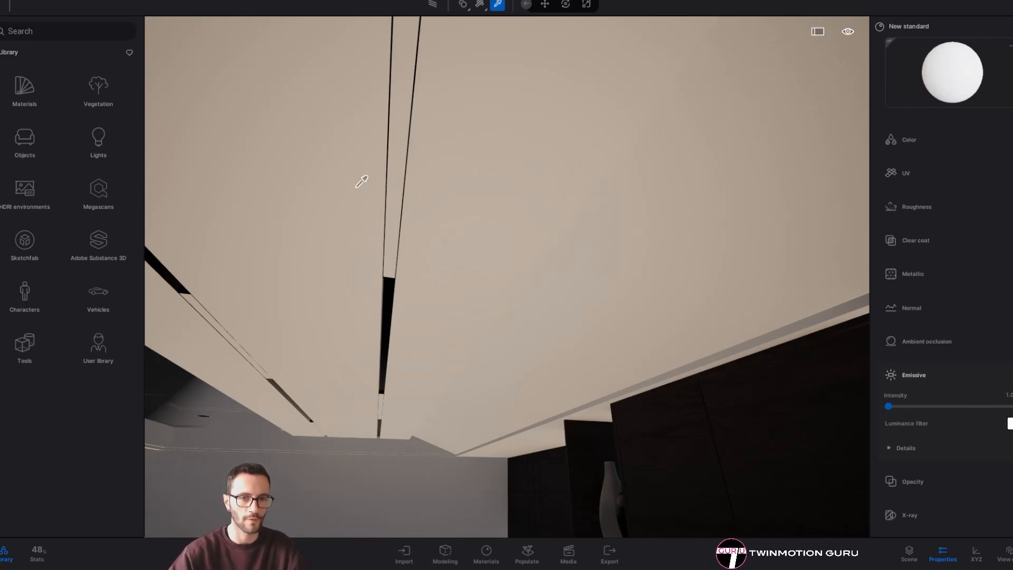
Pick the LED material inside the round ceiling downlight and set its emissive intensity to 1
key("s")
right_click_drag(473, 283, 537, 229)
key("a")
key("w")
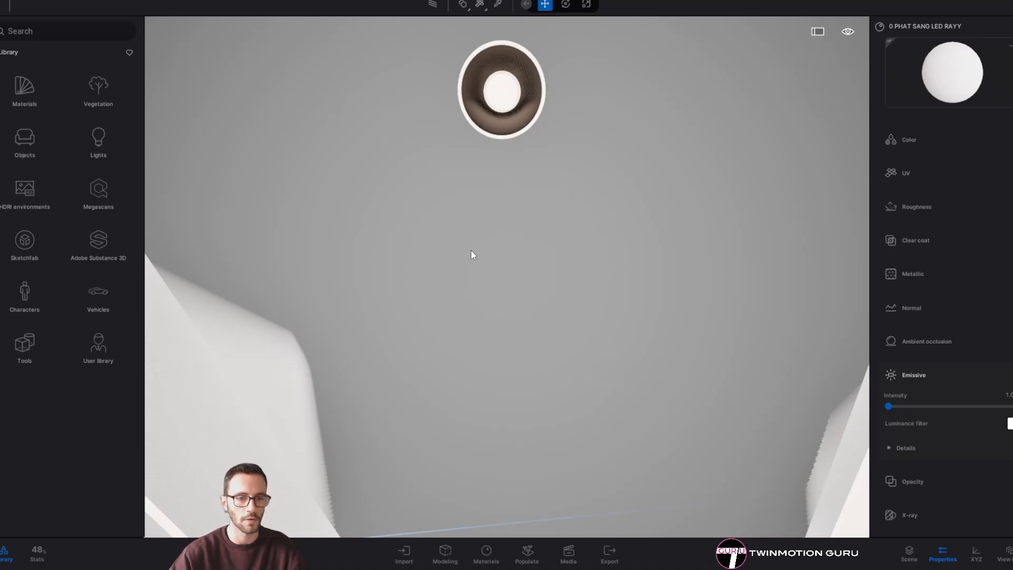
Try raising the downlight LED material's emissive intensity to about 85,401, compare the room's lighting, and undo the change
key("s")
right_click_drag(471, 251, 477, 156)
key("w")
right_click_drag(507, 277, 609, 311)
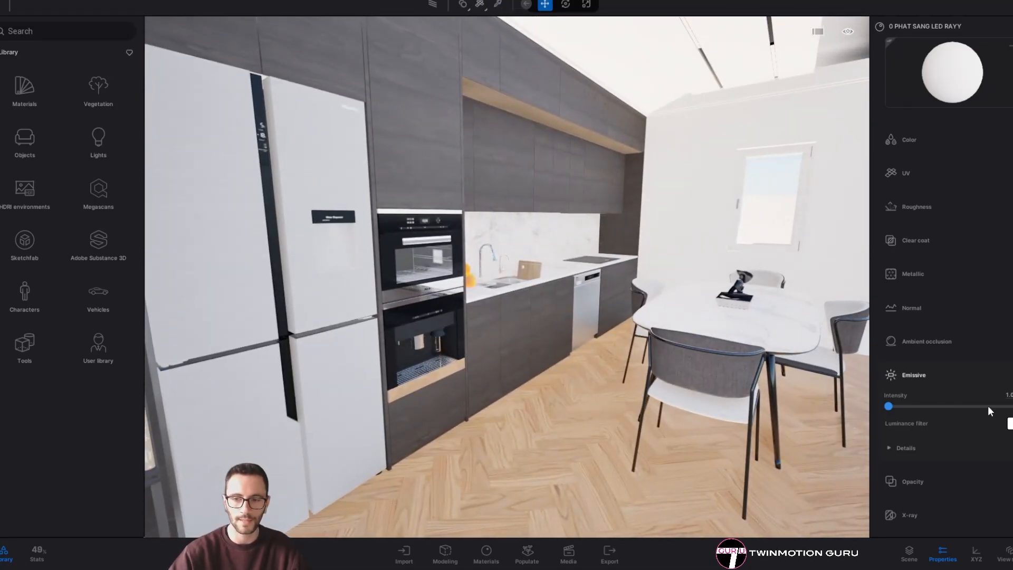
right_click_drag(679, 379, 660, 368)
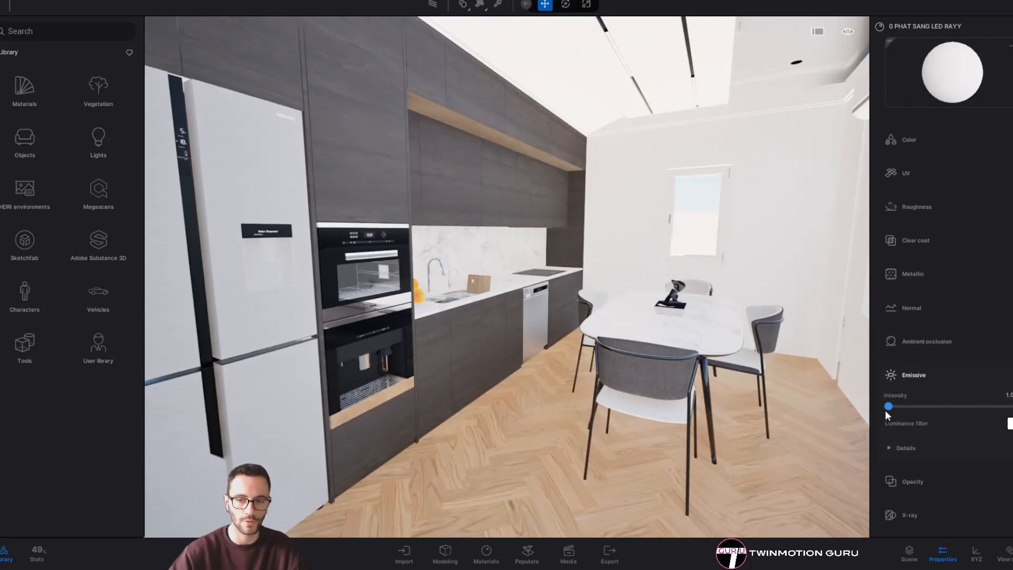
left_click_drag(888, 406, 991, 410)
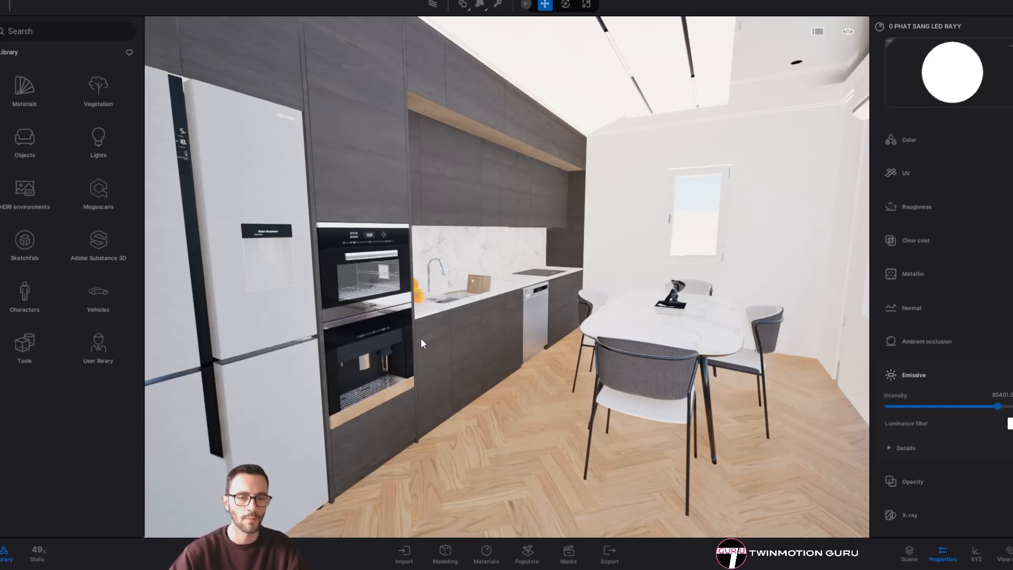
key("w")
right_click_drag(646, 277, 422, 279)
right_click_drag(738, 316, 506, 312)
key("w")
right_click_drag(642, 306, 624, 329)
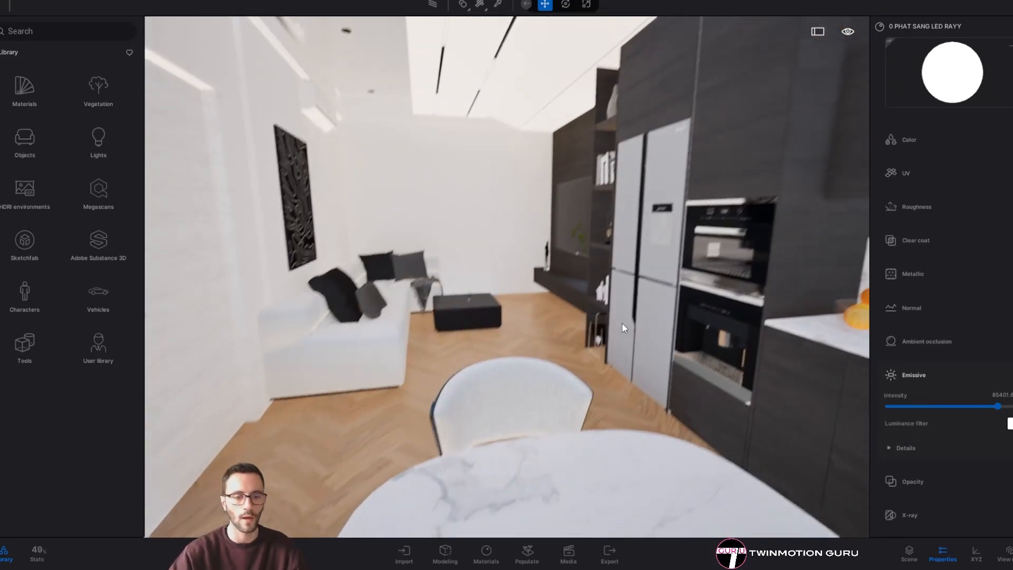
key("ctrl+z")
Open the library's light objects and create a container named Lights in the scene graph
right_click_drag(865, 393, 606, 334)
key("w")
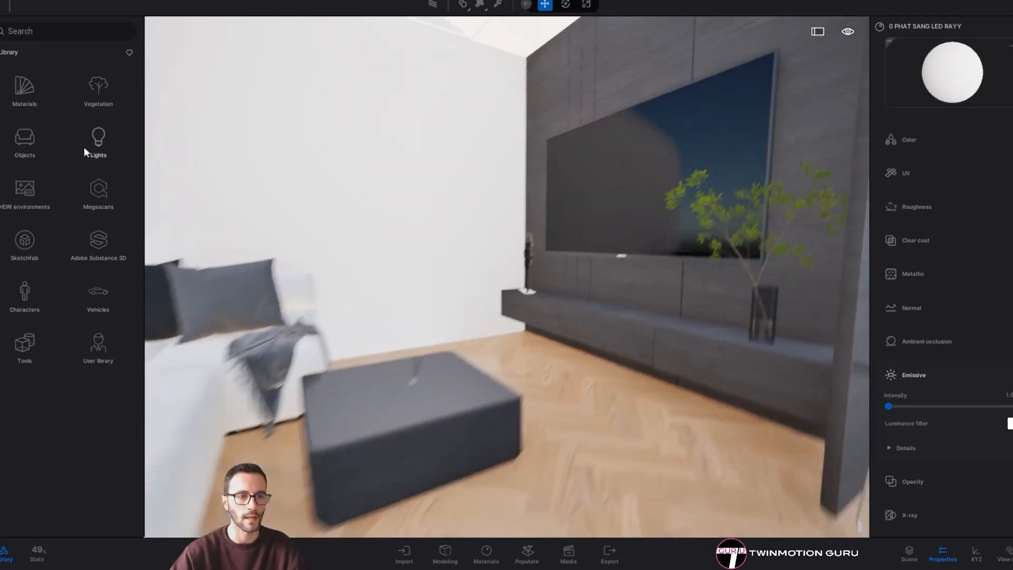
left_click(95, 142)
left_click(912, 551)
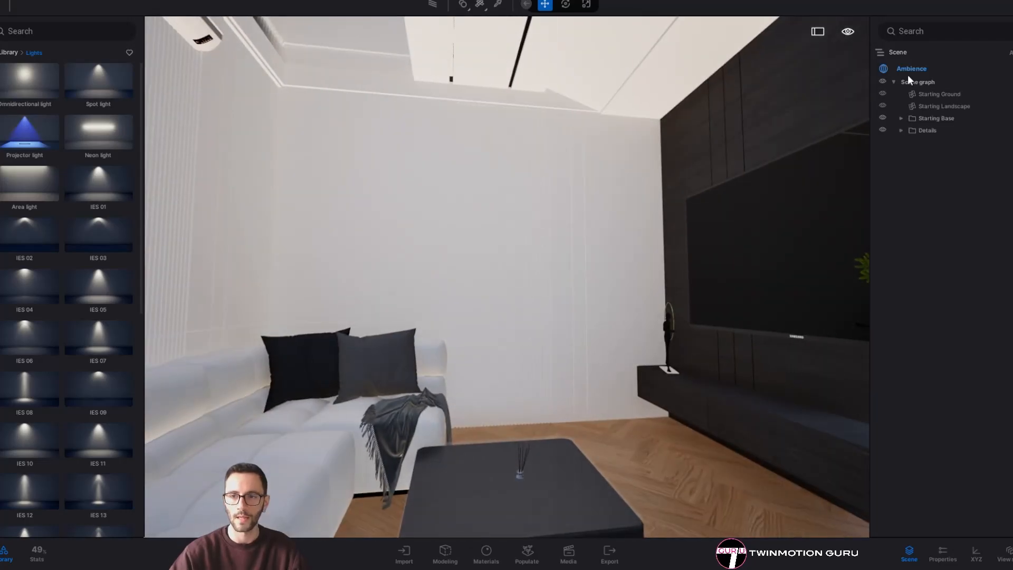
left_click(910, 81)
right_click(916, 82)
left_click(922, 90)
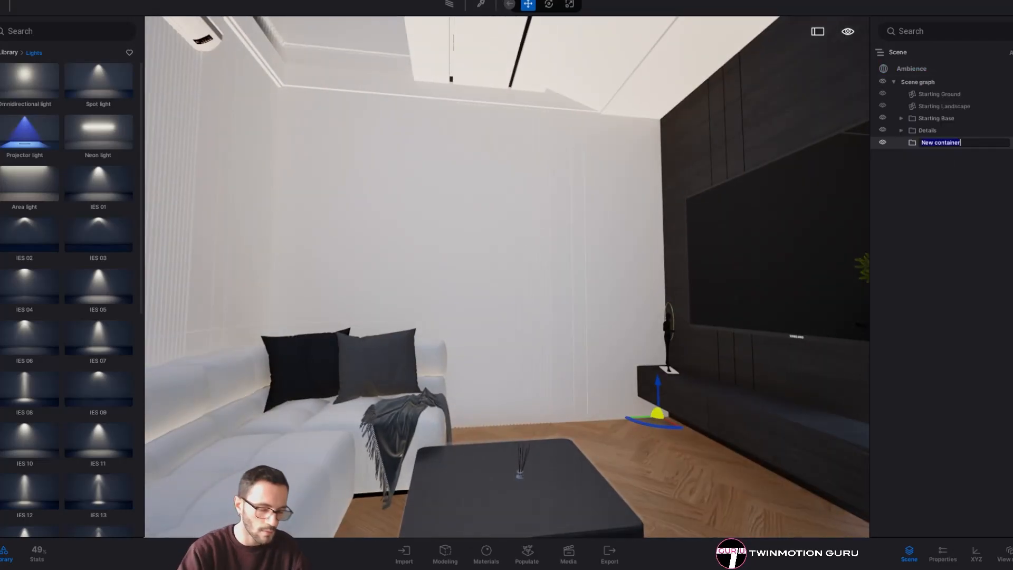
key("Return")
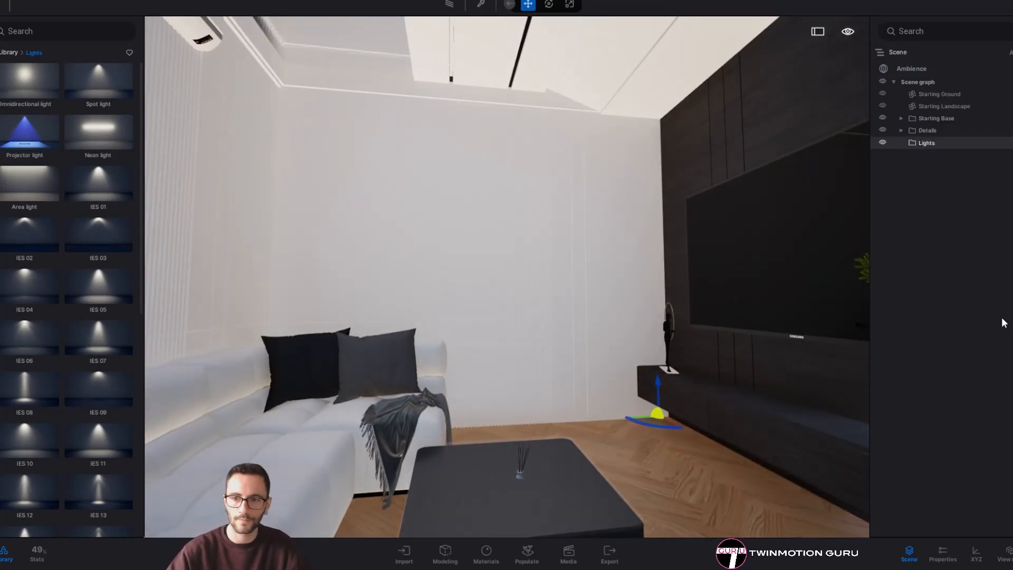
Make the Lights container the active container and clear the selection
right_click(926, 143)
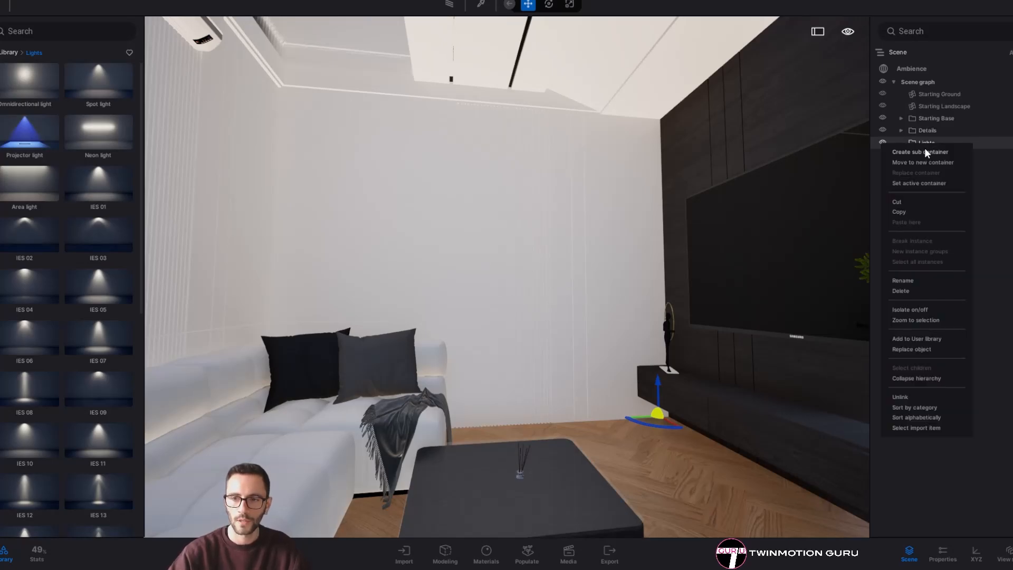
left_click(917, 183)
key("Escape")
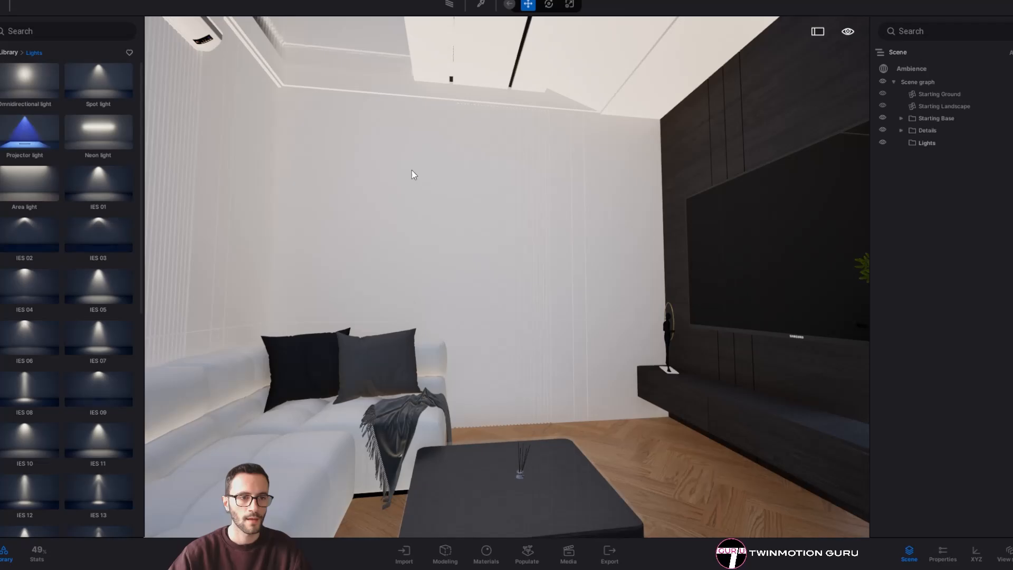
Place a spot light in the round ceiling downlight near the air conditioner
right_click_drag(411, 170, 428, 74)
key("s")
right_click_drag(581, 183, 501, 151)
key("w")
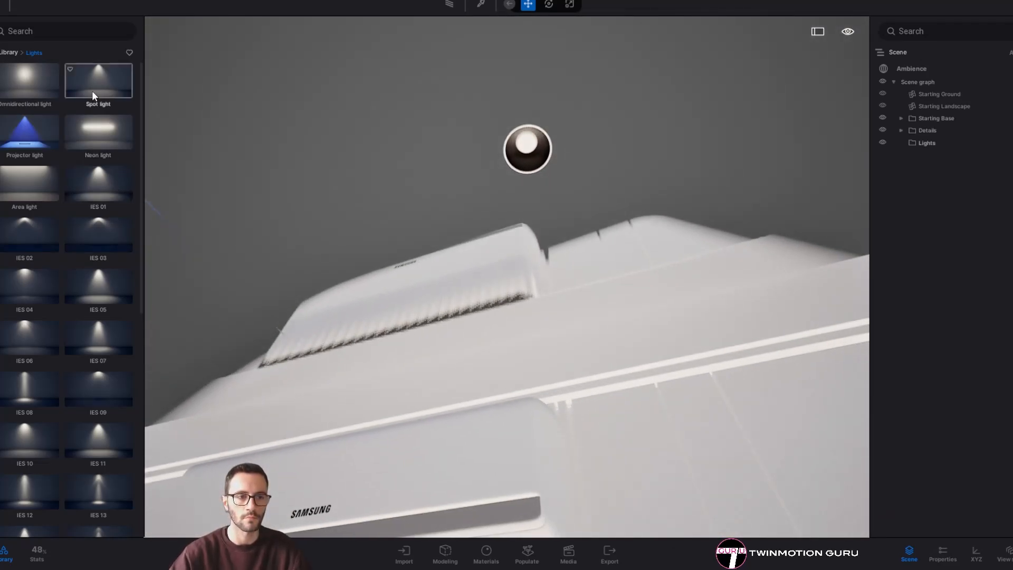
left_click_drag(93, 87, 523, 140)
Copy the spot light as four instances spaced 1.59 m along the row of ceiling downlights
right_click_drag(523, 158, 522, 237)
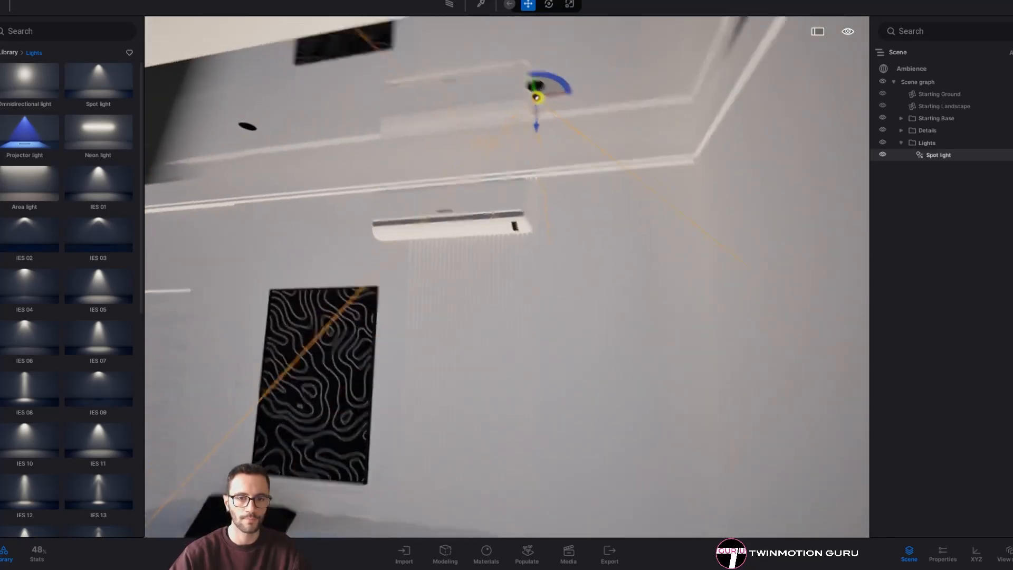
scroll(622, 172, "down", 5)
key("r")
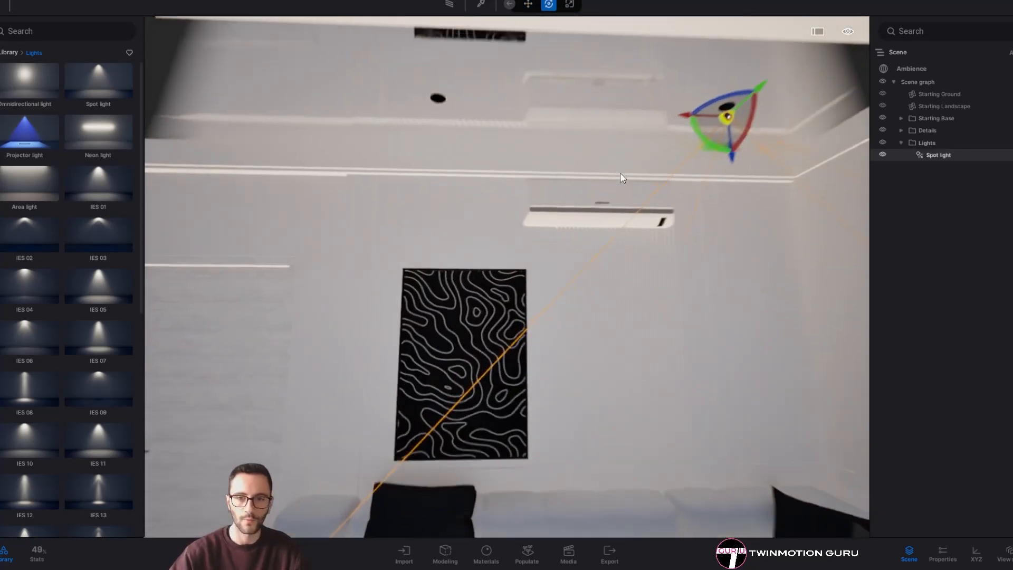
left_click_drag(701, 108, 416, 129, "alt")
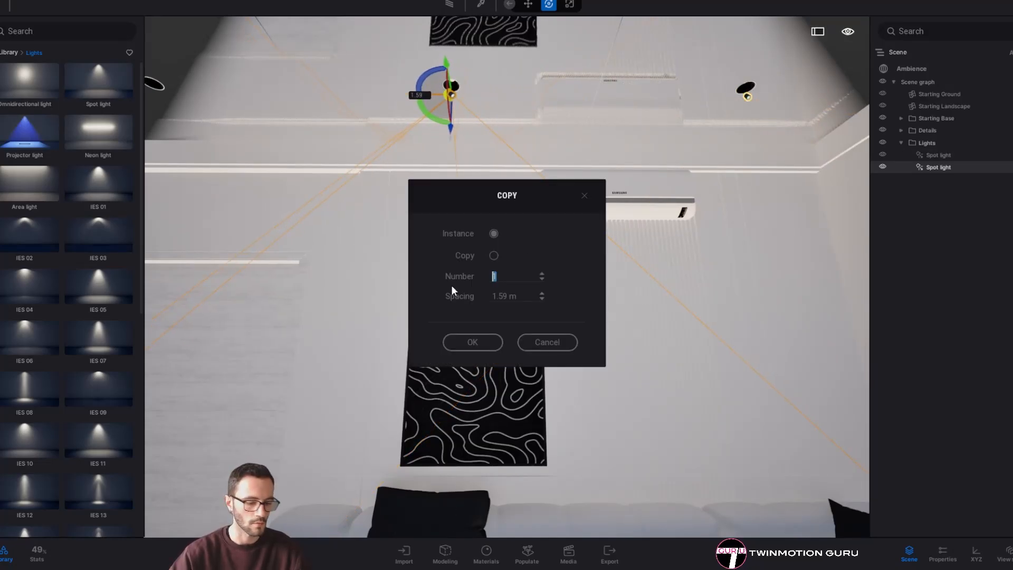
left_click(473, 341)
left_click_drag(470, 296, 755, 209)
Review the spot lights' intensity, attenuation, cone angle, color temperature and shadow settings
double_click(940, 168)
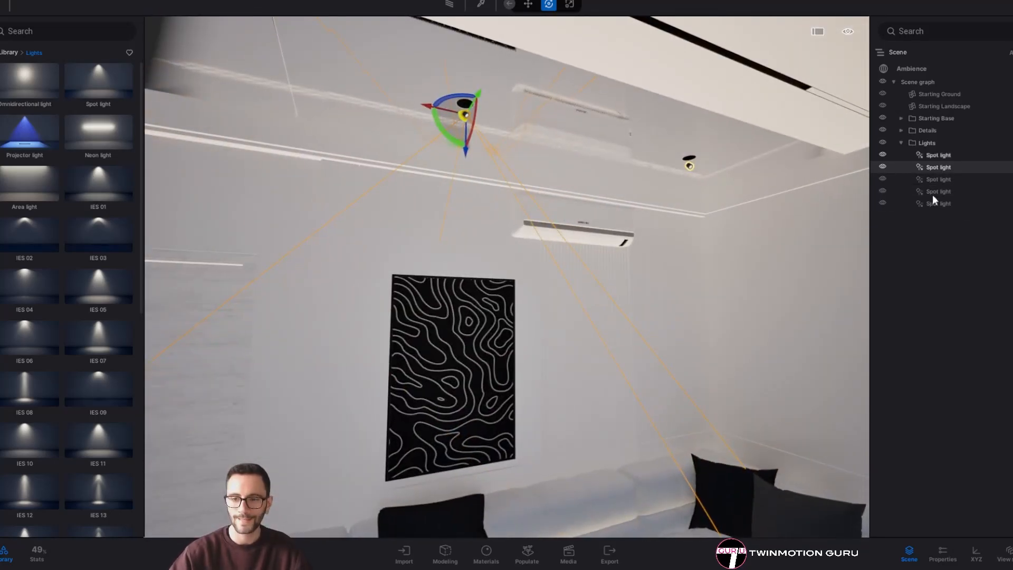
left_click(943, 554)
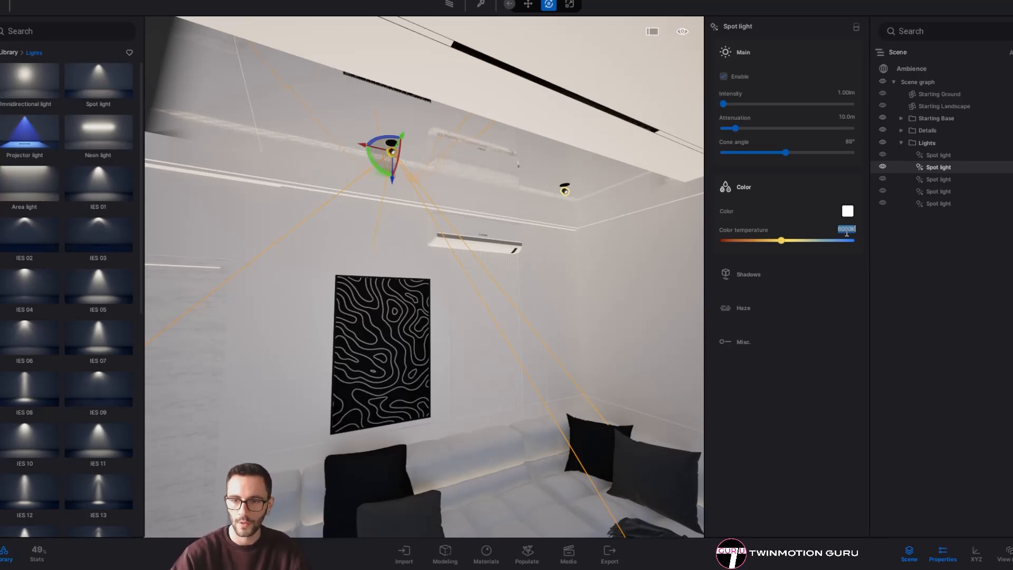
left_click(808, 281)
left_click(730, 304)
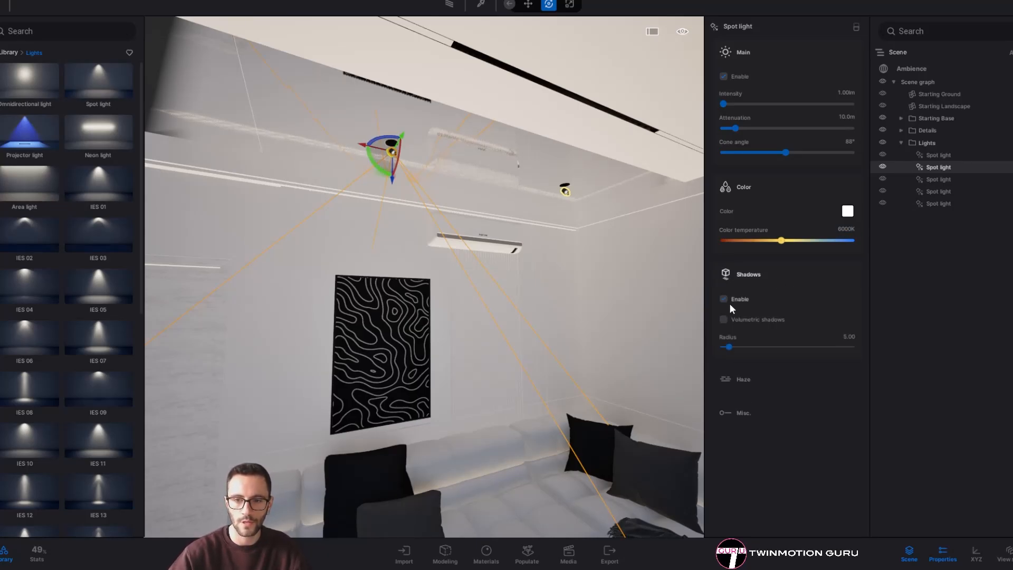
left_click(454, 252)
left_click(924, 179)
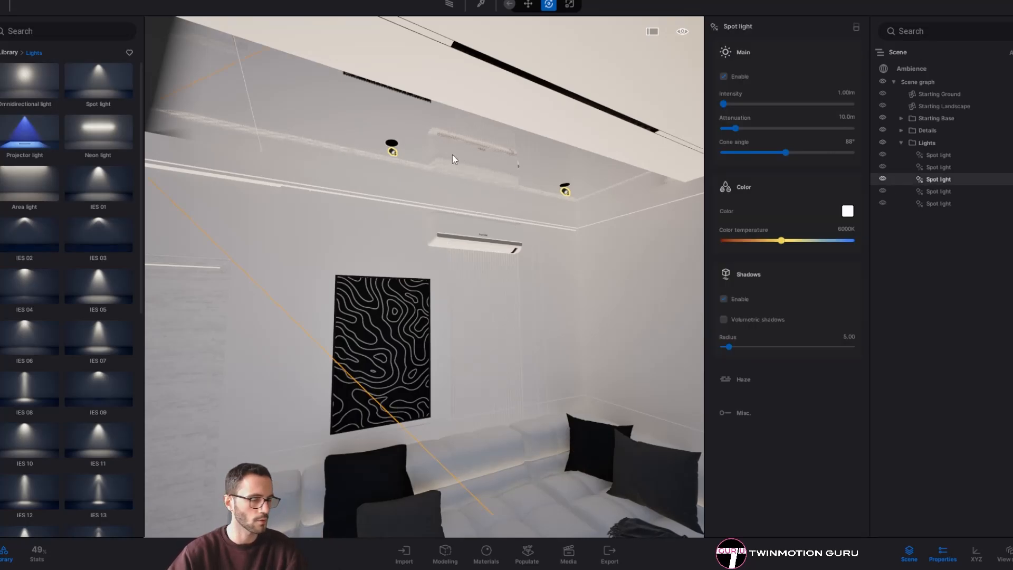
Place an area light on the linear ceiling strip and lower its intensity to the low end of the range
right_click_drag(466, 189, 485, 191)
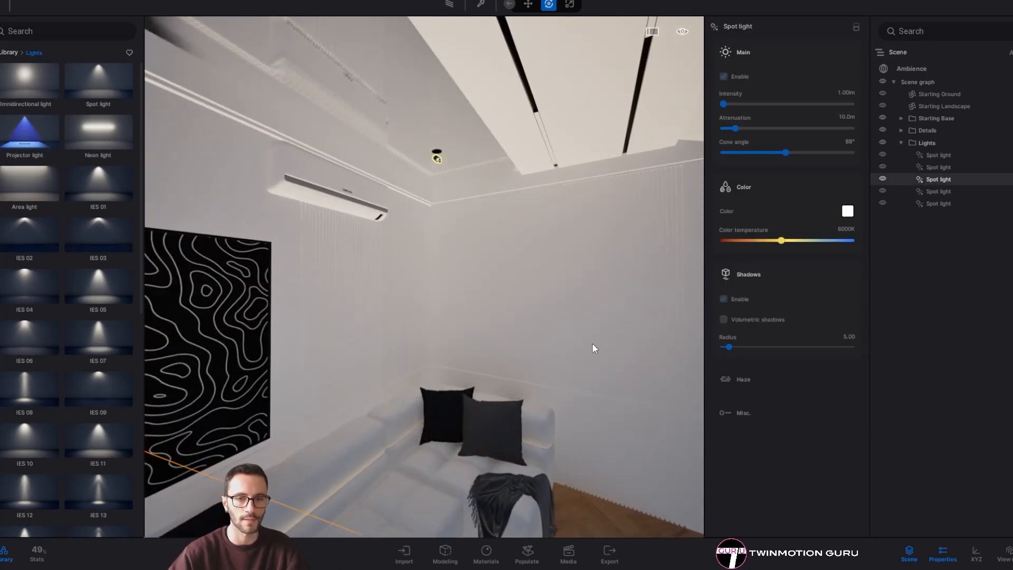
right_click_drag(330, 391, 350, 388)
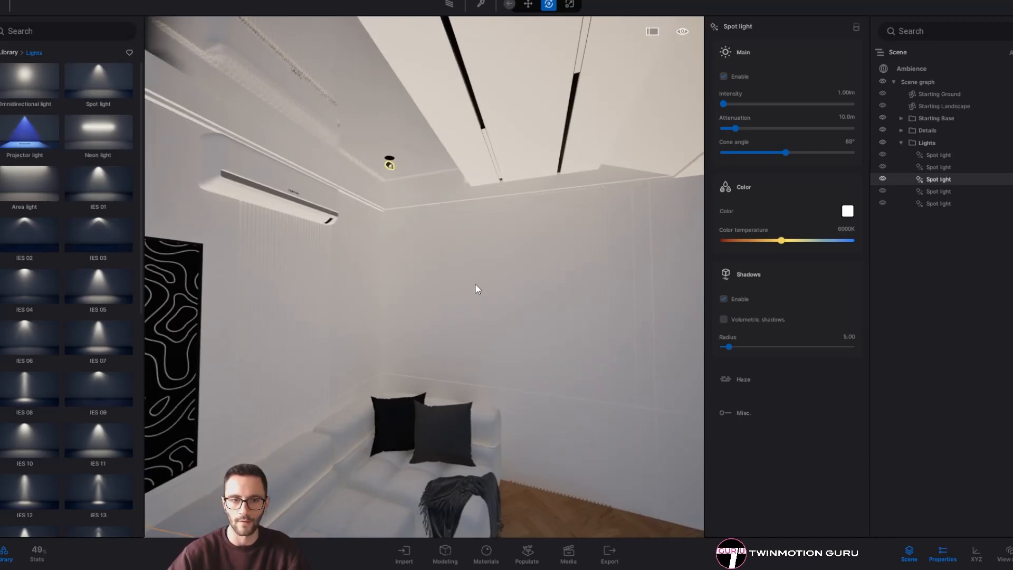
right_click_drag(476, 286, 507, 346)
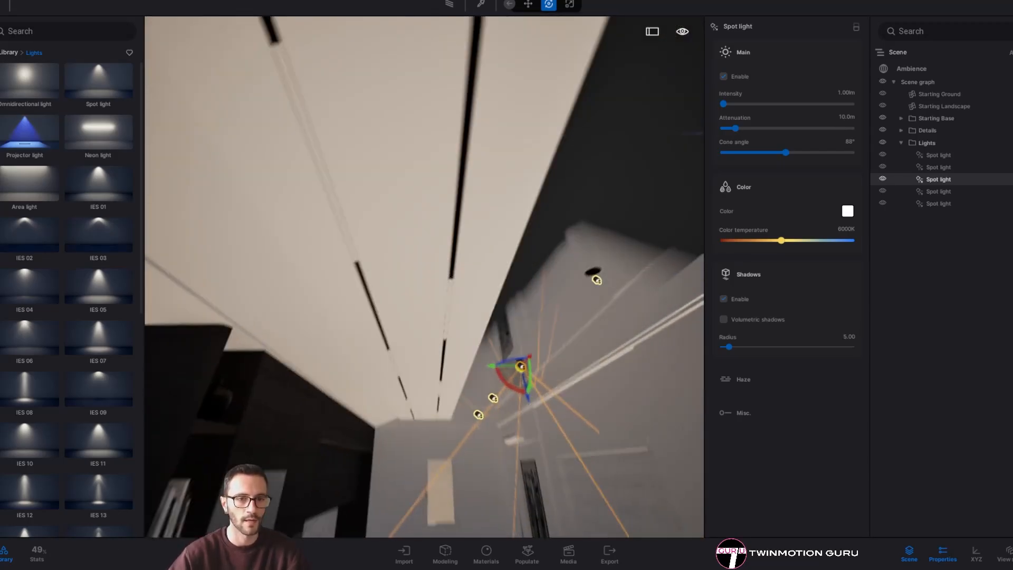
right_click_drag(390, 343, 397, 352)
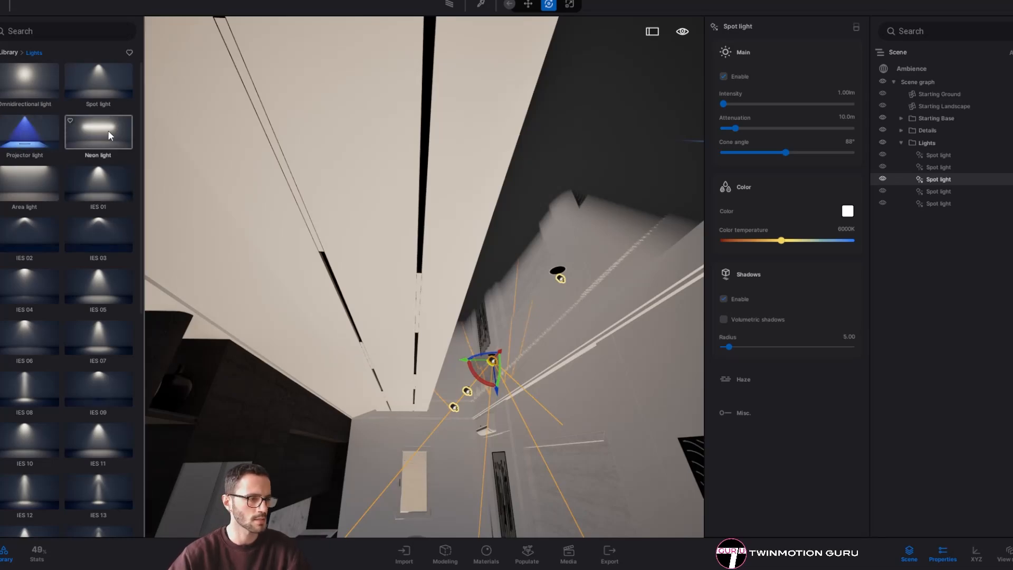
right_click_drag(237, 222, 230, 211)
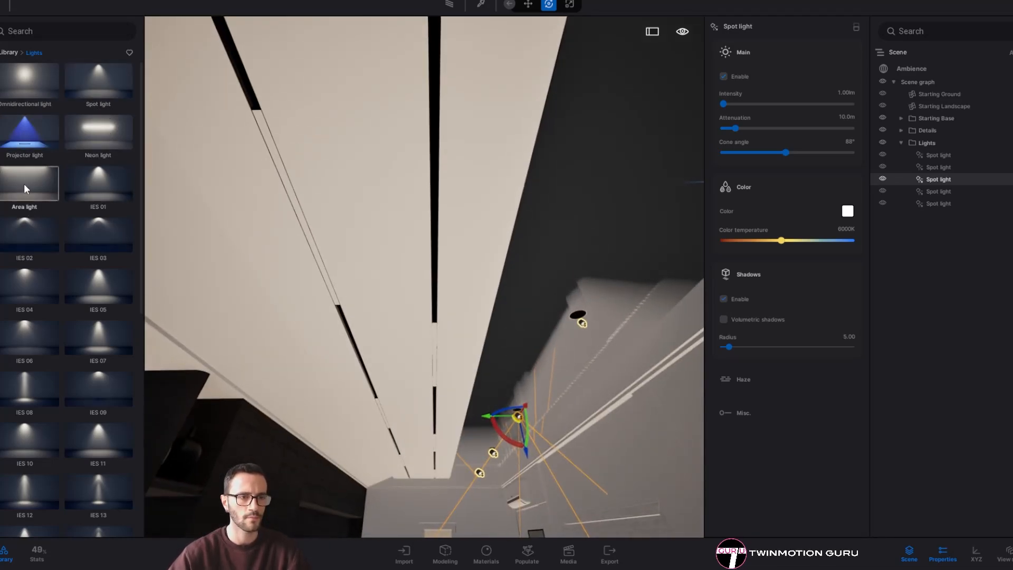
left_click_drag(25, 184, 326, 235)
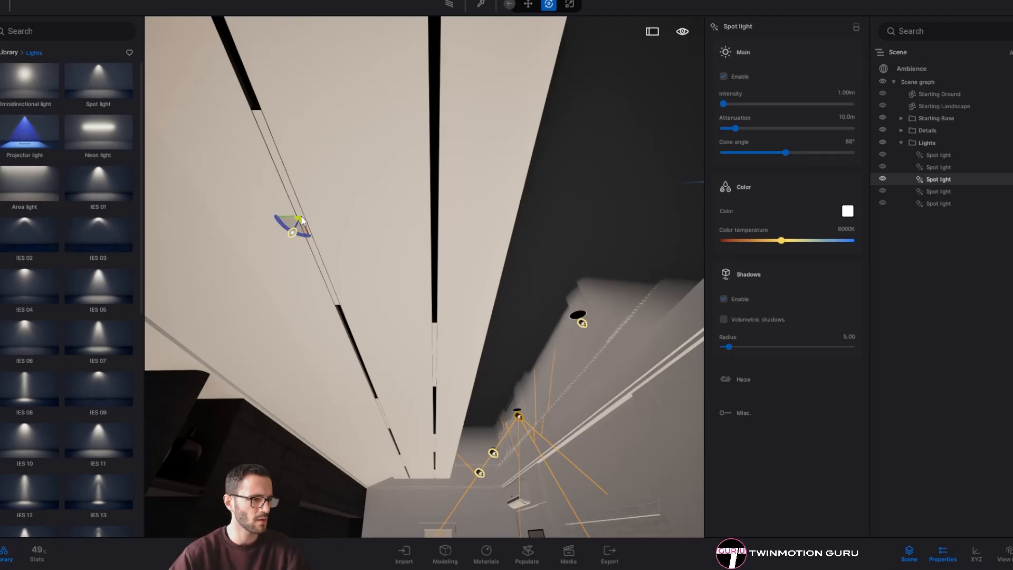
right_click_drag(340, 211, 463, 197)
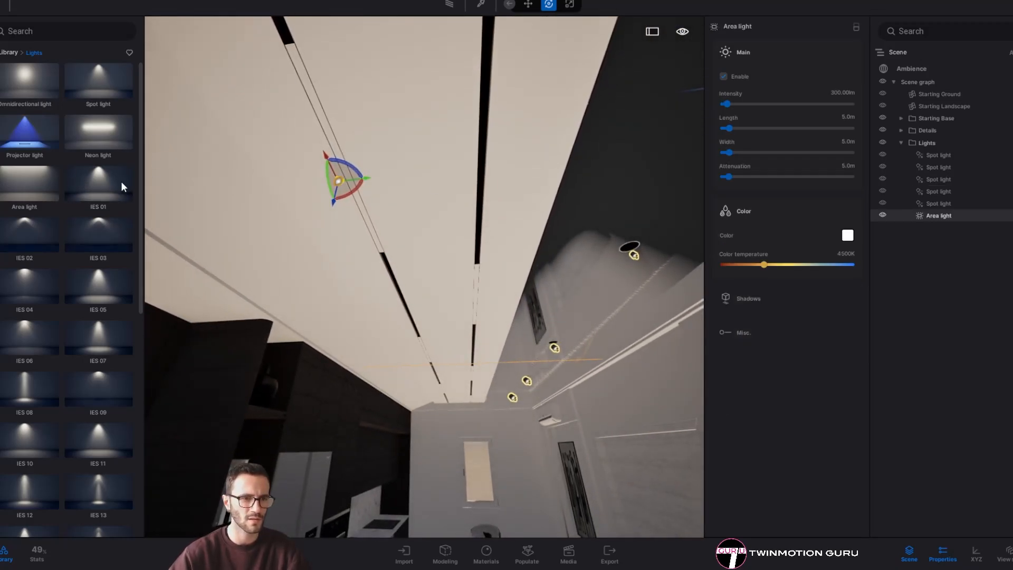
right_click_drag(386, 179, 410, 206)
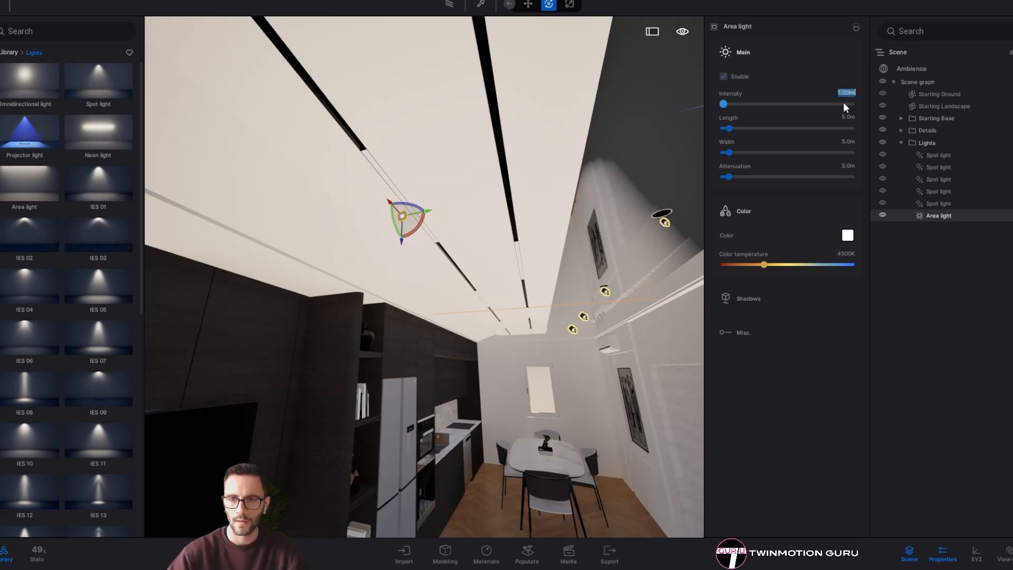
Create a sub container named SpotLights inside the Lights container and move the five spot lights into it
right_click(921, 141)
left_click(936, 166)
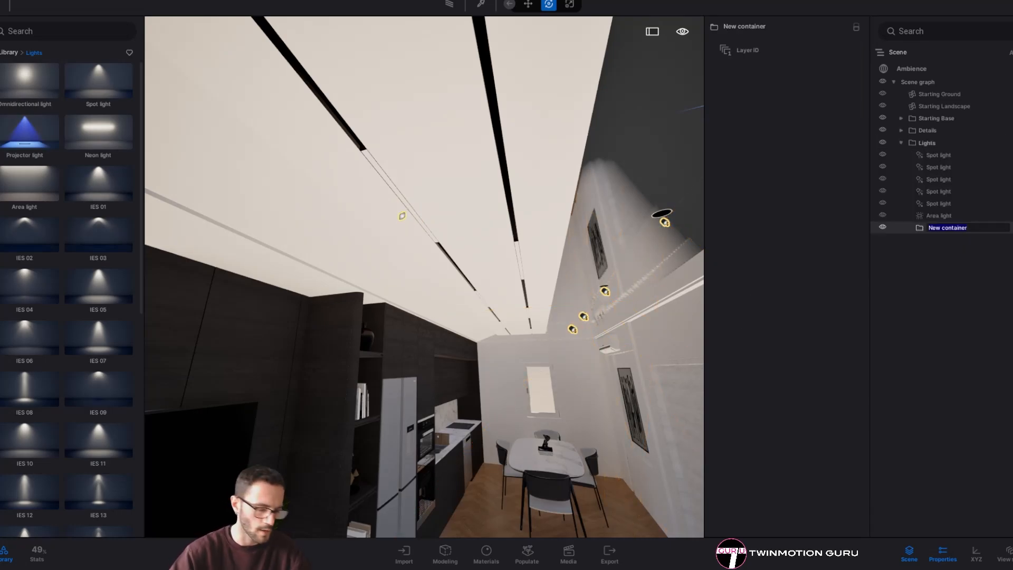
type("SpotLight")
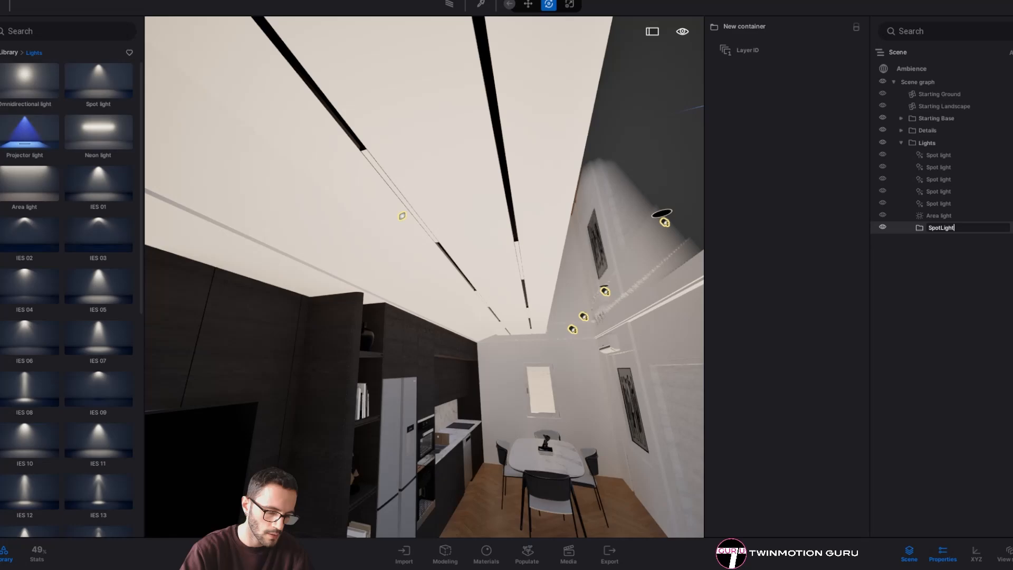
type("s")
key("Return")
left_click(948, 155)
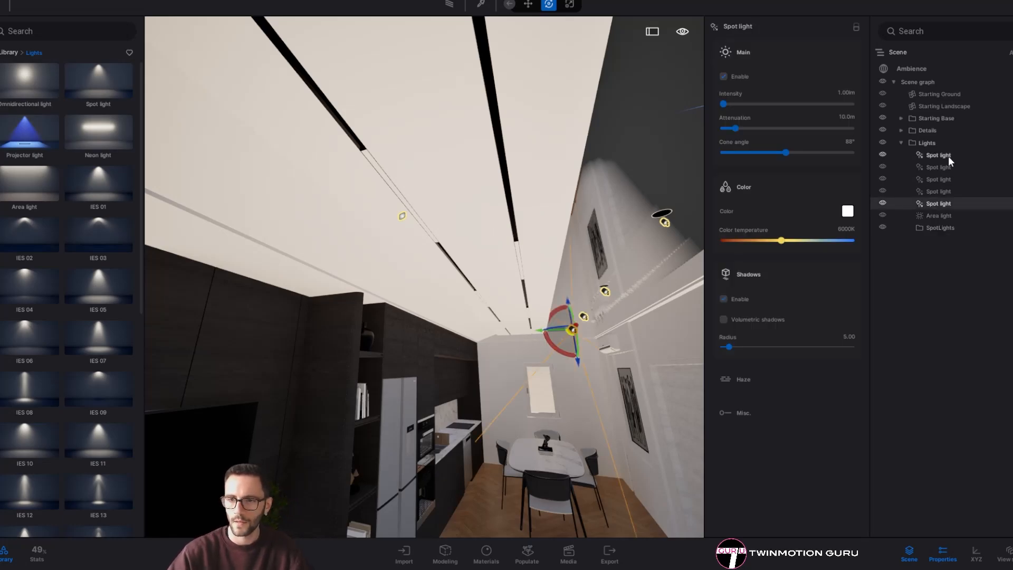
left_click(942, 203, "shift")
left_click_drag(942, 202, 942, 227)
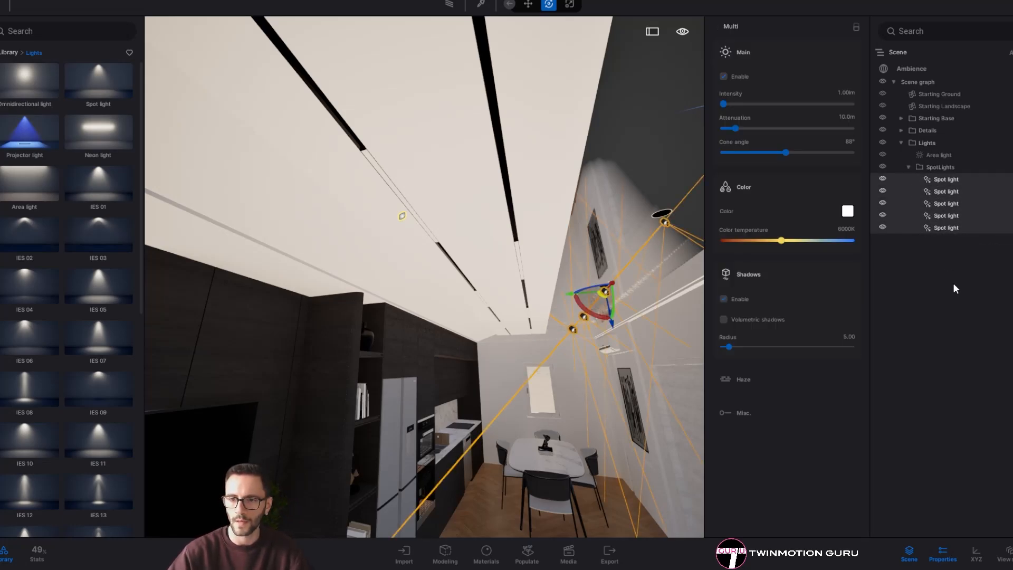
Create an Area Lights sub container inside Lights to hold the area light, and set it as the active container
right_click(920, 153)
left_click(916, 157)
type("Ara")
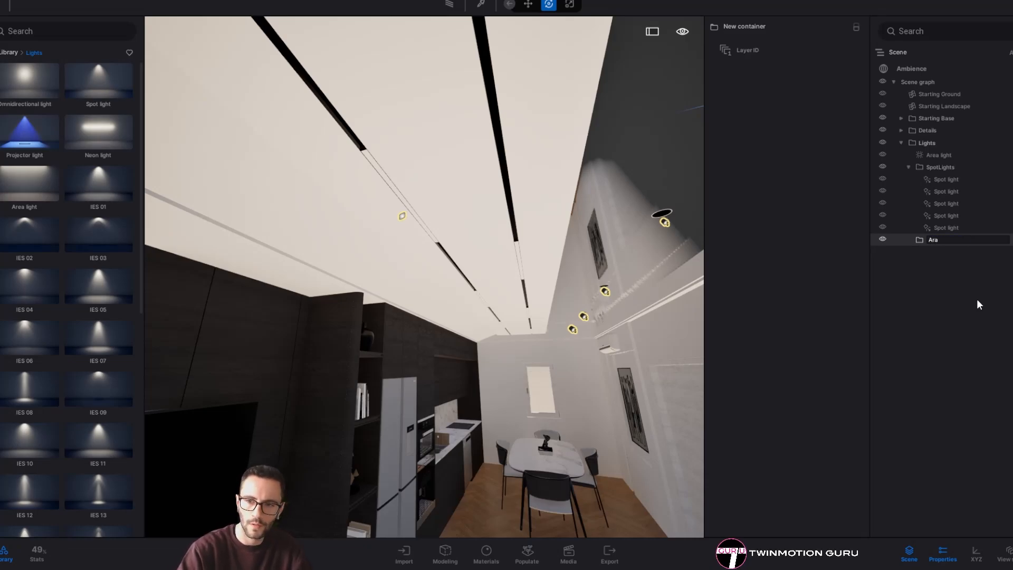
key("BackSpace")
type("ea Light")
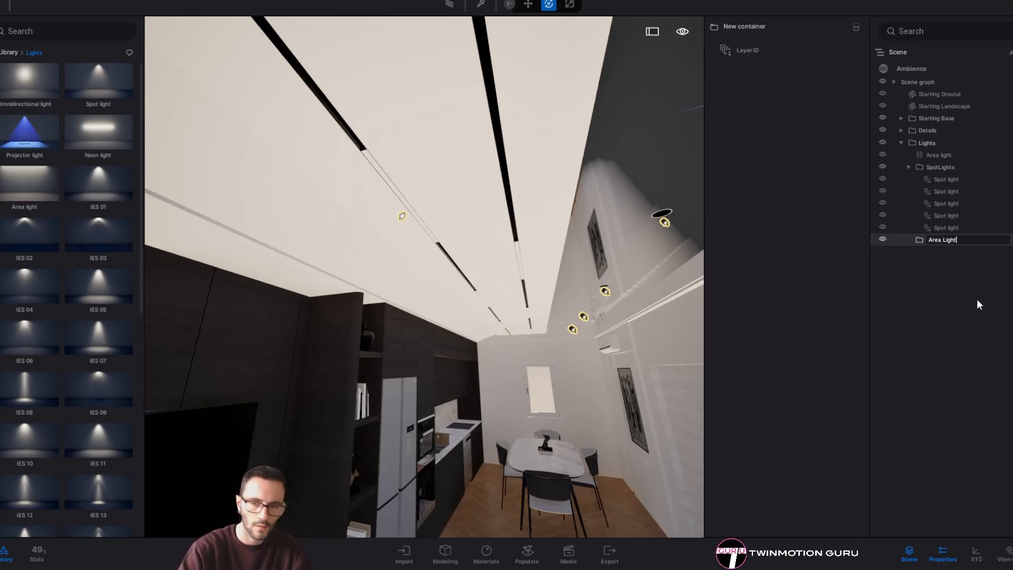
type("s")
key("Return")
left_click(944, 155)
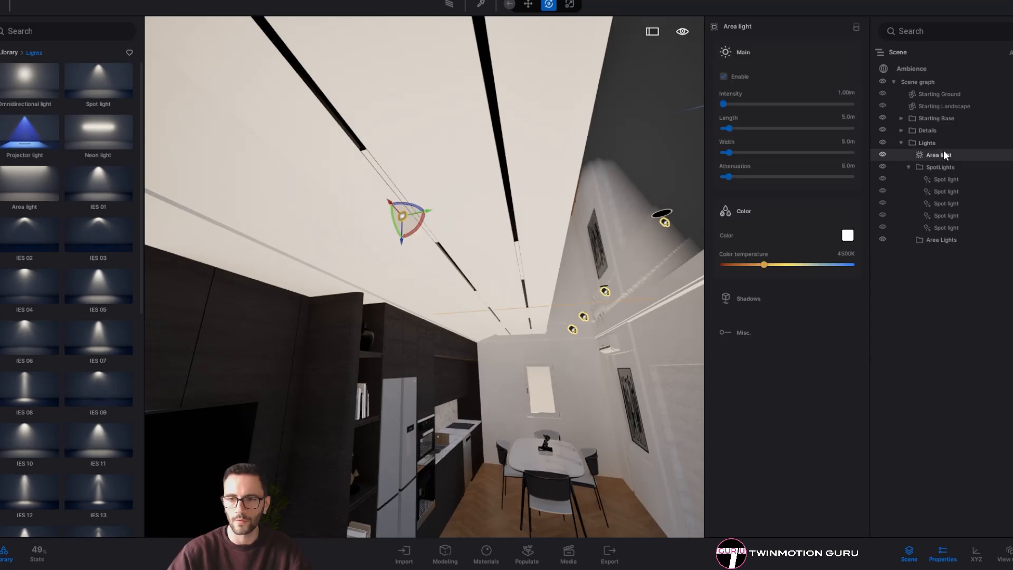
left_click_drag(943, 153, 933, 239)
right_click(938, 228)
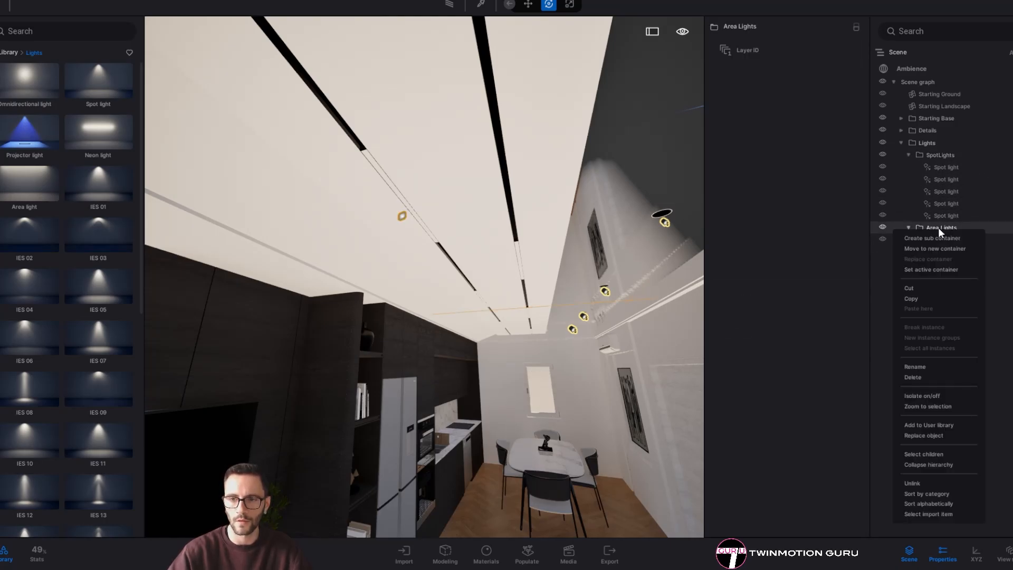
left_click(933, 270)
Set the area light's color temperature to 6000K and enable its shadows
right_click_drag(303, 277, 467, 224)
left_click(416, 237)
scroll(400, 241, "down", 2)
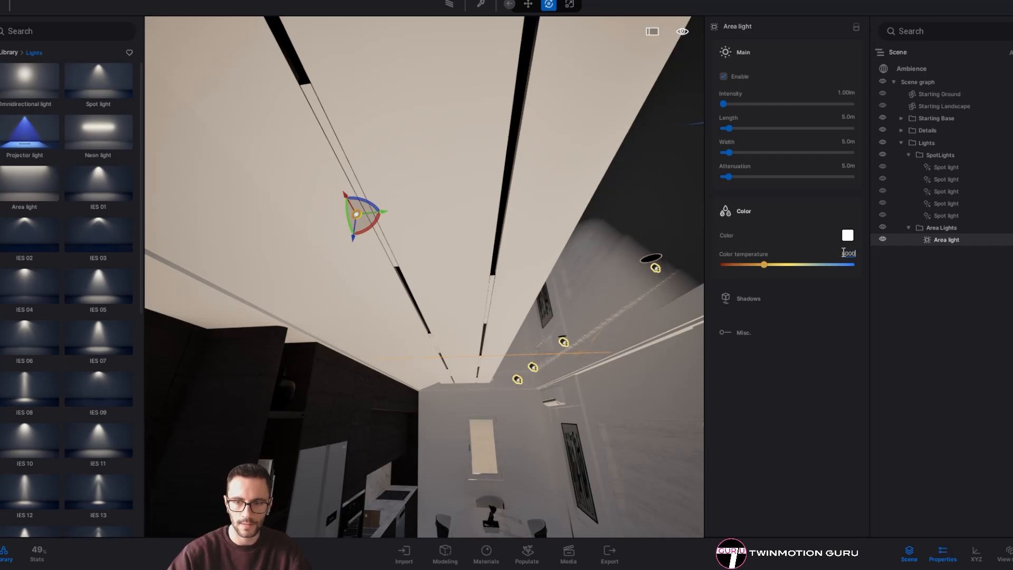
left_click(766, 303)
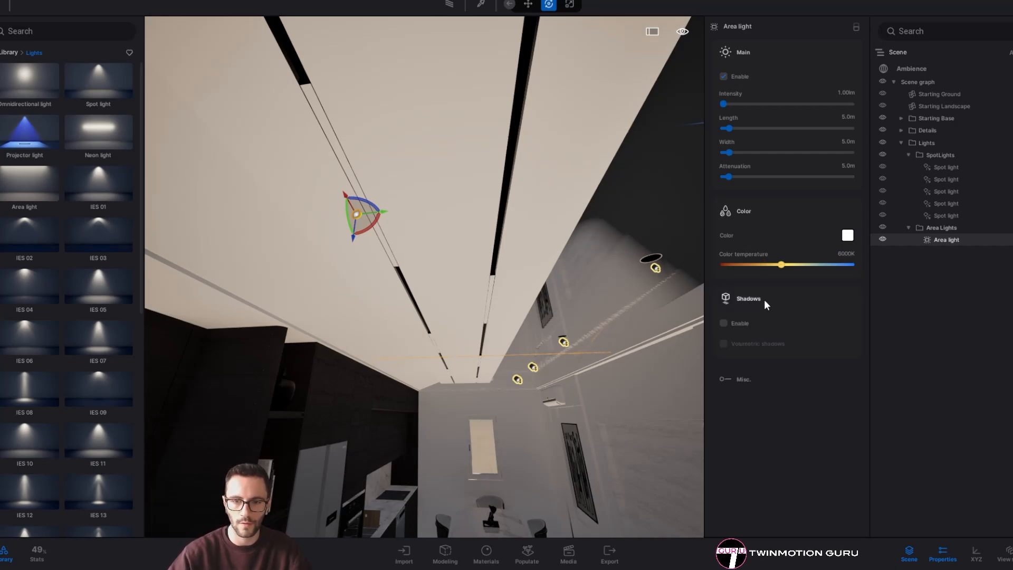
left_click(724, 323)
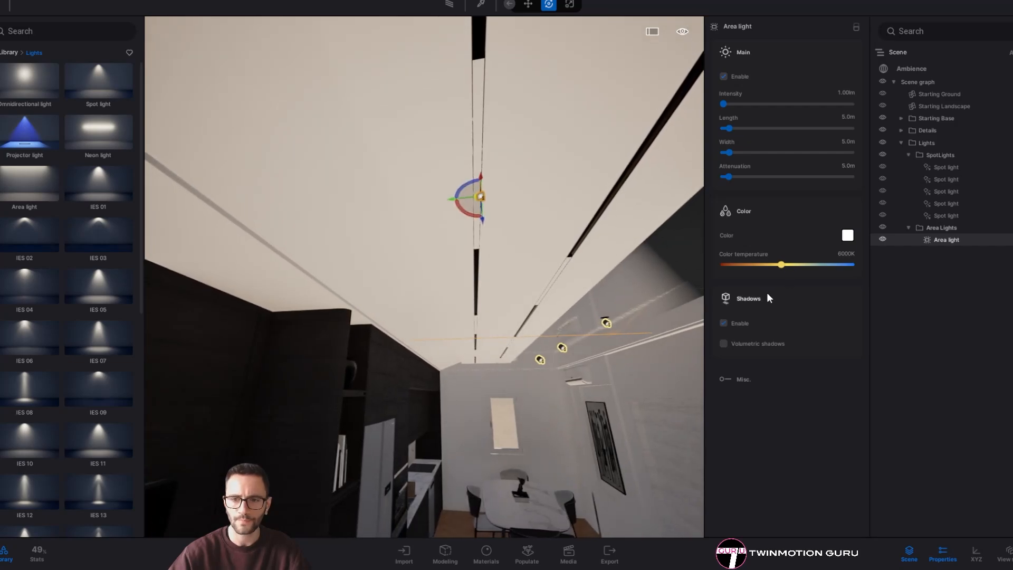
left_click(766, 298)
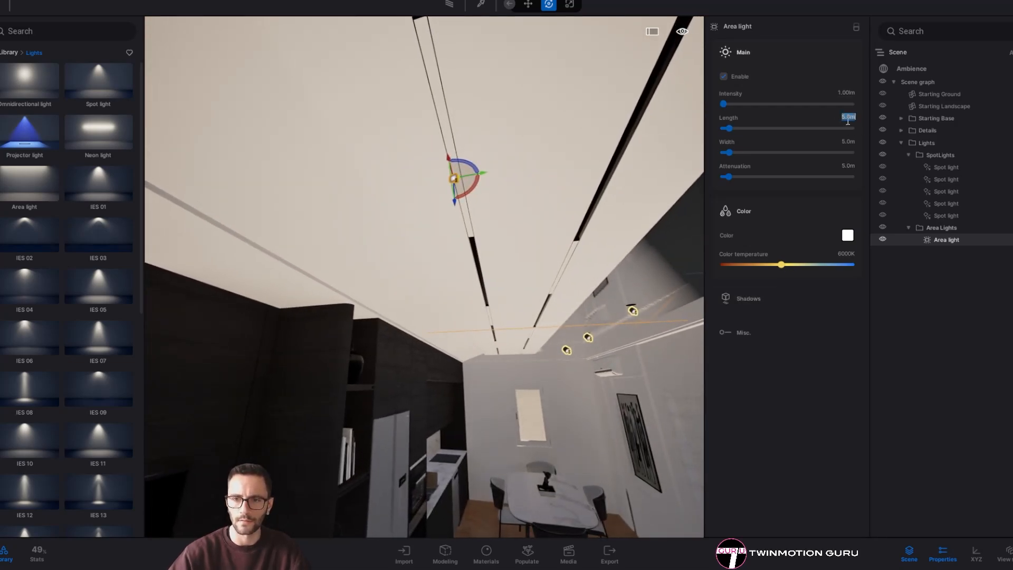
Set the area light's length to 0.1 m to match the narrow ceiling strip, after trying 0.5 m
type("0.5")
key("Return")
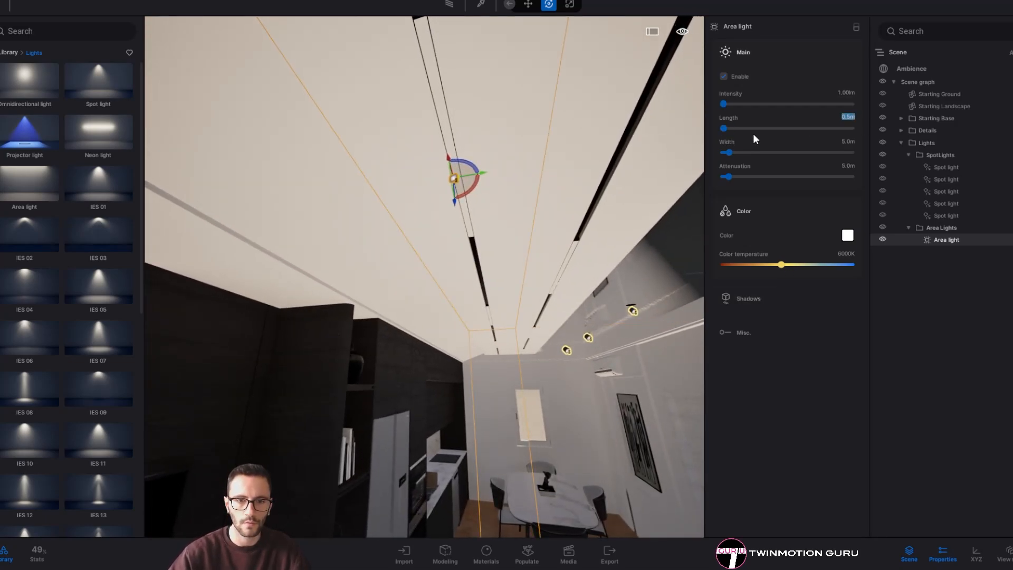
type("0.1")
key("Return")
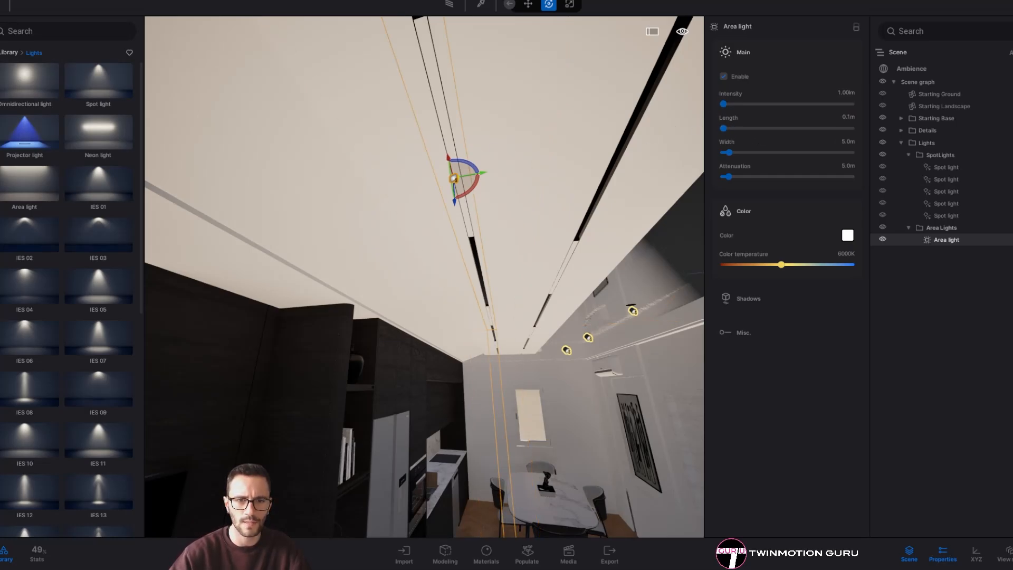
Set the area light's width to 0.9 m and align the light with the gap in the linear ceiling strip
key("w")
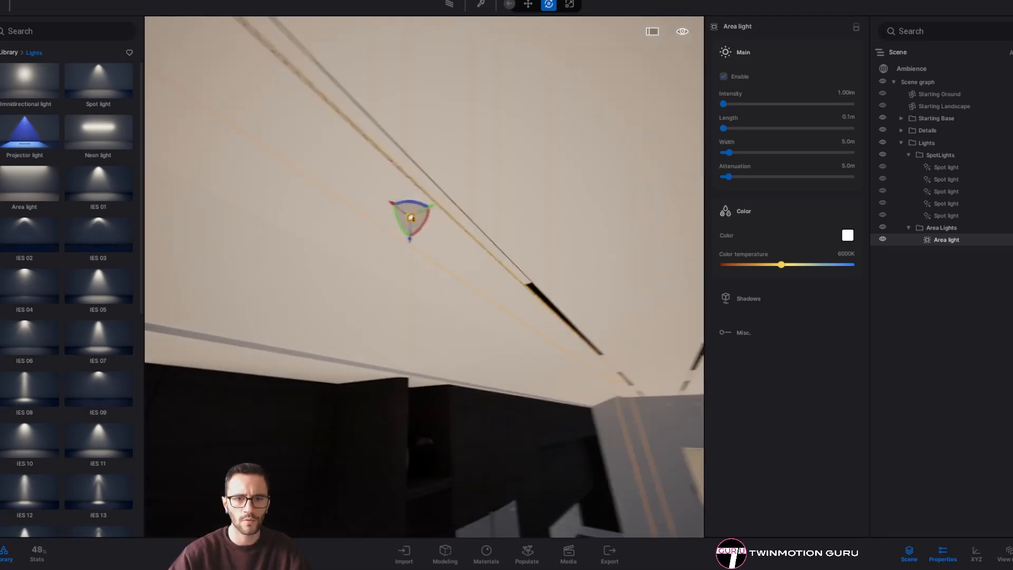
scroll(602, 175, "down", 3)
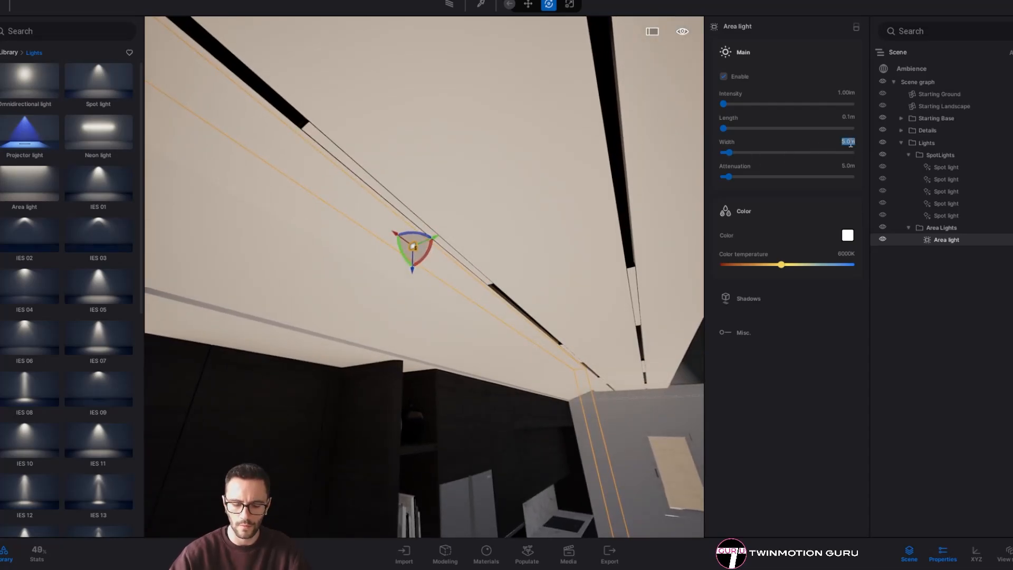
type("0.5")
key("Return")
middle_click_drag(567, 153, 571, 218, "shift")
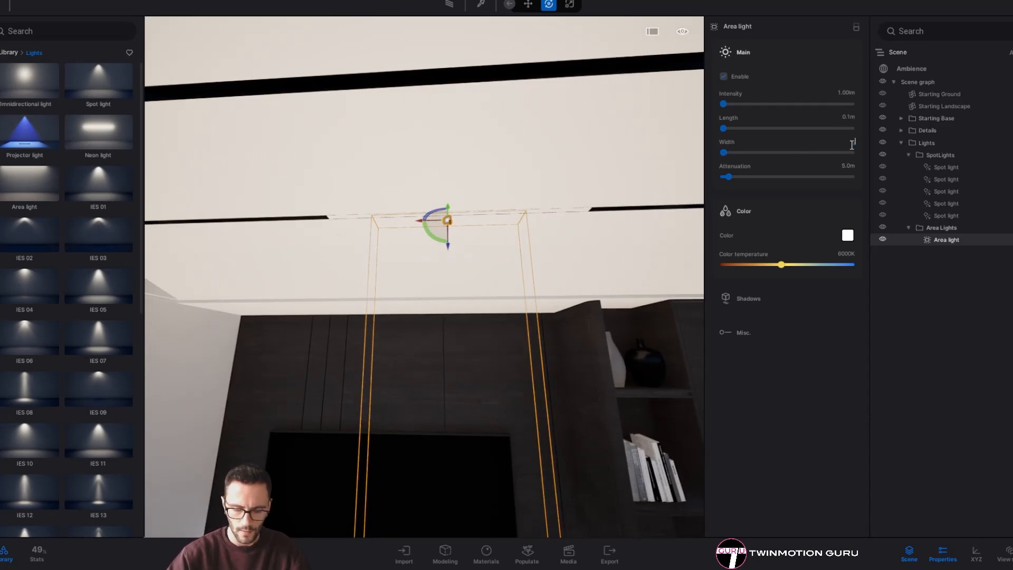
type("0.8")
key("Return")
mouse_move(459, 225)
left_mouse_down()
mouse_move(438, 229)
mouse_move(468, 221)
left_mouse_up()
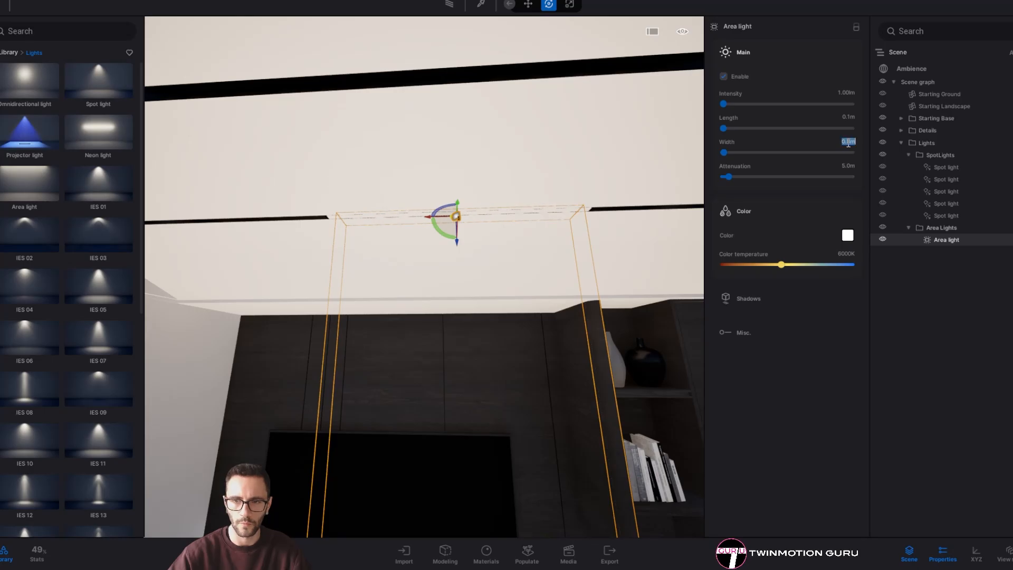
type("0.9")
key("Return")
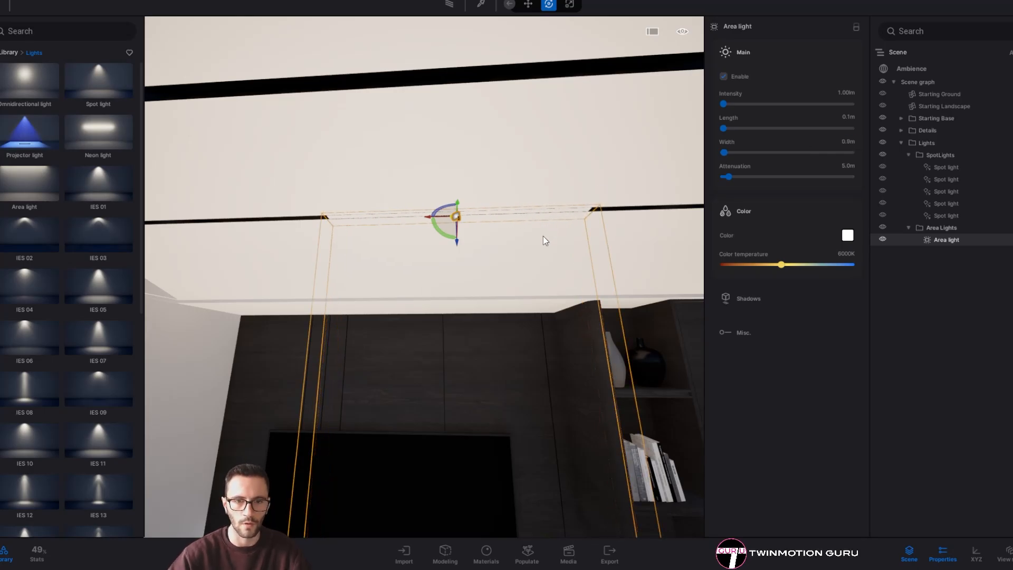
right_click_drag(545, 240, 398, 215)
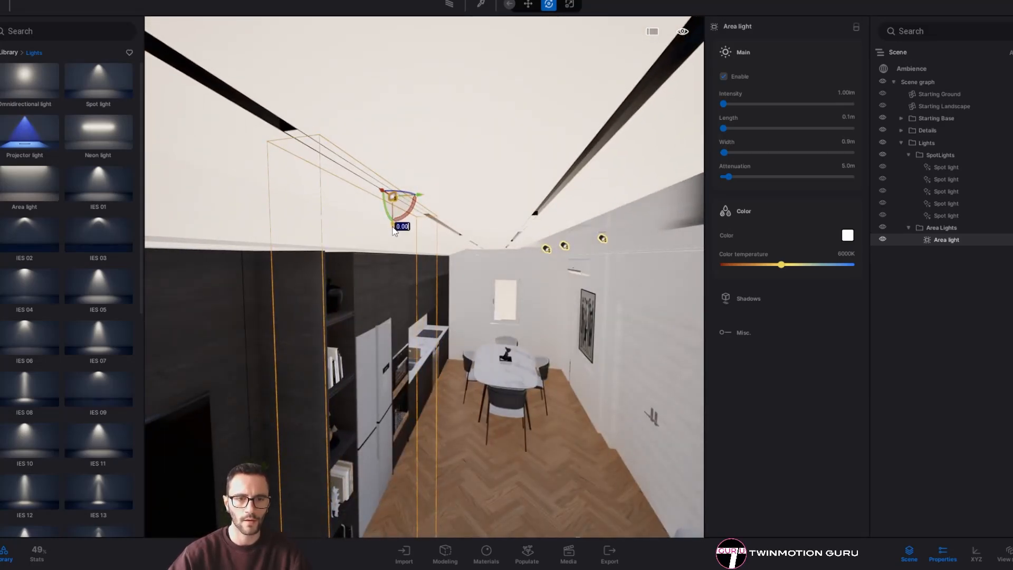
left_click_drag(392, 227, 395, 228)
Copy the area light onto the parallel ceiling strip and align it with that strip's light segment
right_click_drag(410, 209, 280, 142)
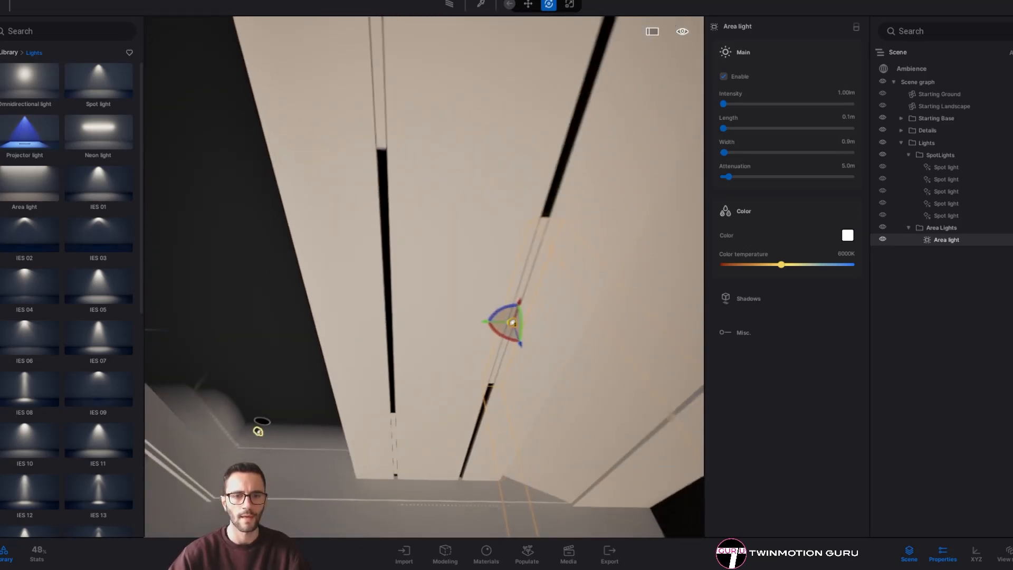
right_click_drag(529, 389, 527, 381)
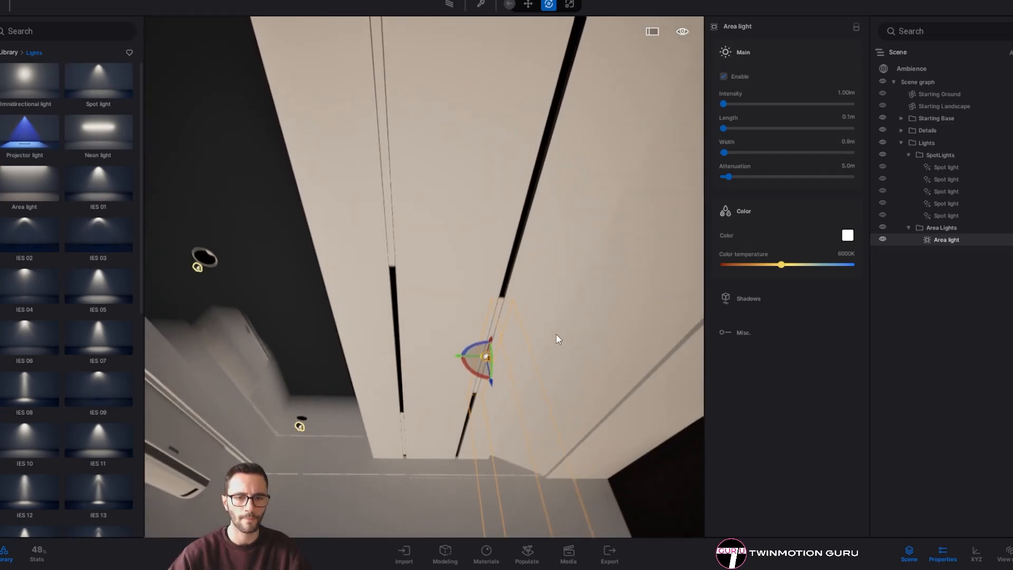
left_click_drag(472, 367, 355, 114, "alt")
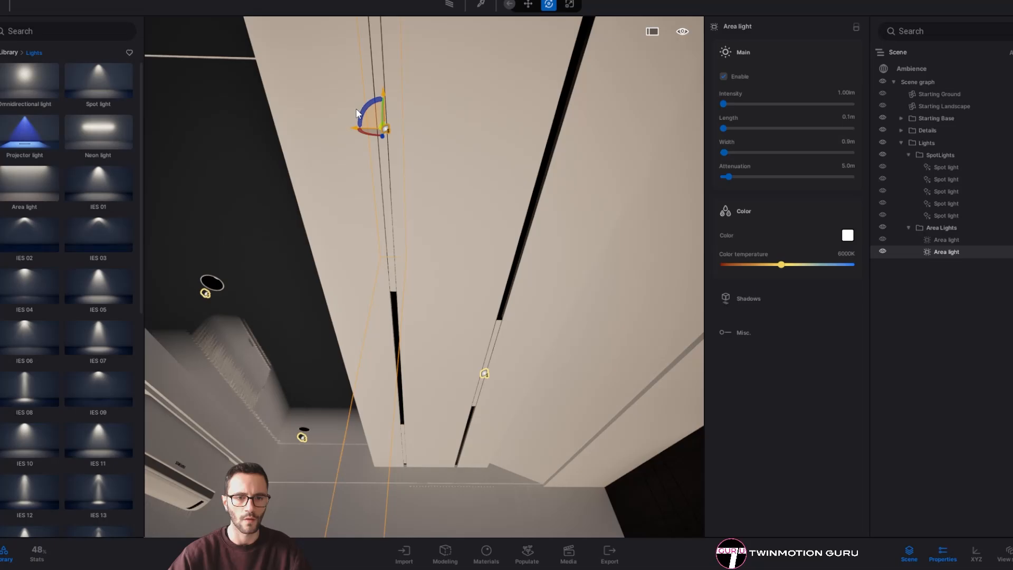
left_click(471, 344)
right_click_drag(471, 344, 380, 190)
left_click_drag(371, 165, 380, 169)
mouse_move(379, 169)
right_mouse_down()
mouse_move(322, 182)
mouse_move(400, 167)
right_mouse_up()
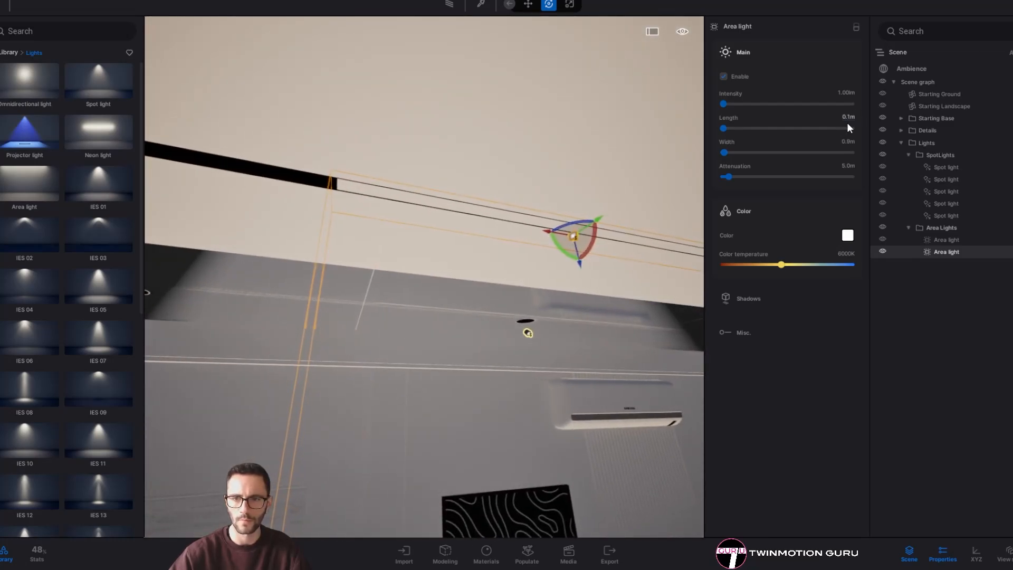
Set the copied area light's width to 0.8 m
type("0.6")
key("Return")
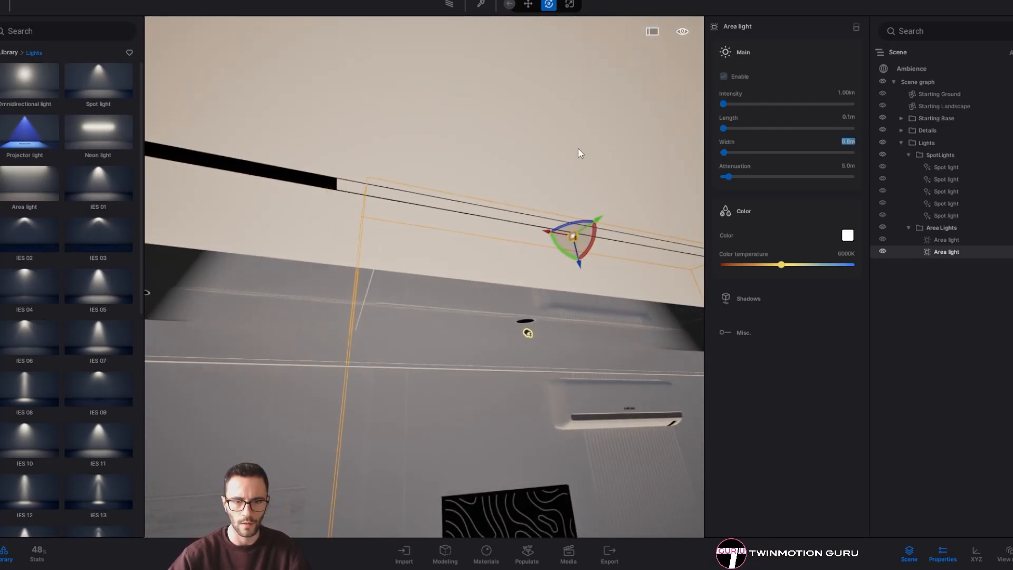
right_click_drag(580, 153, 566, 112)
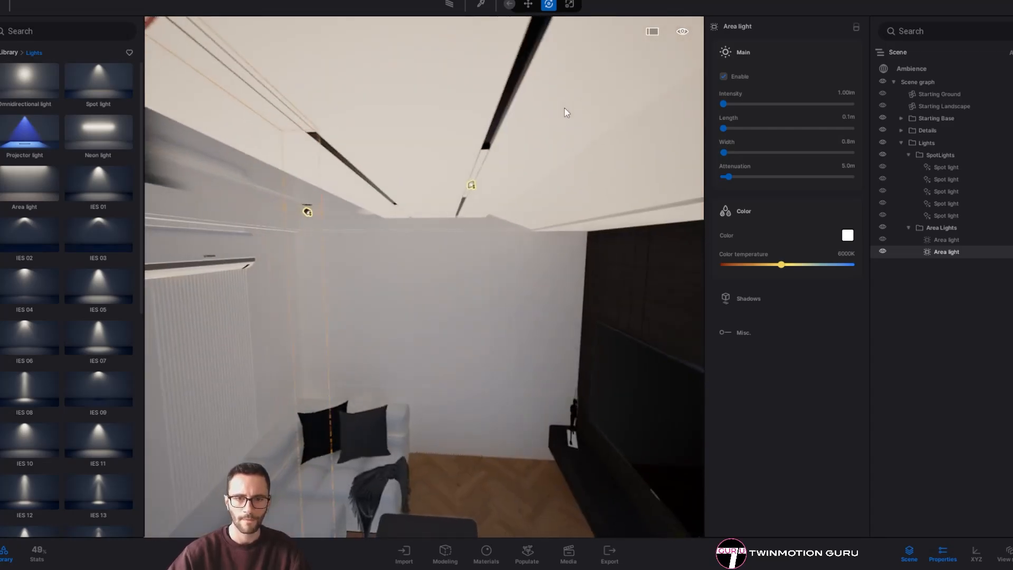
Copy both area lights about 2.16 m along the ceiling and align the copies with the next pair of strip segments
left_click(947, 240, "ctrl")
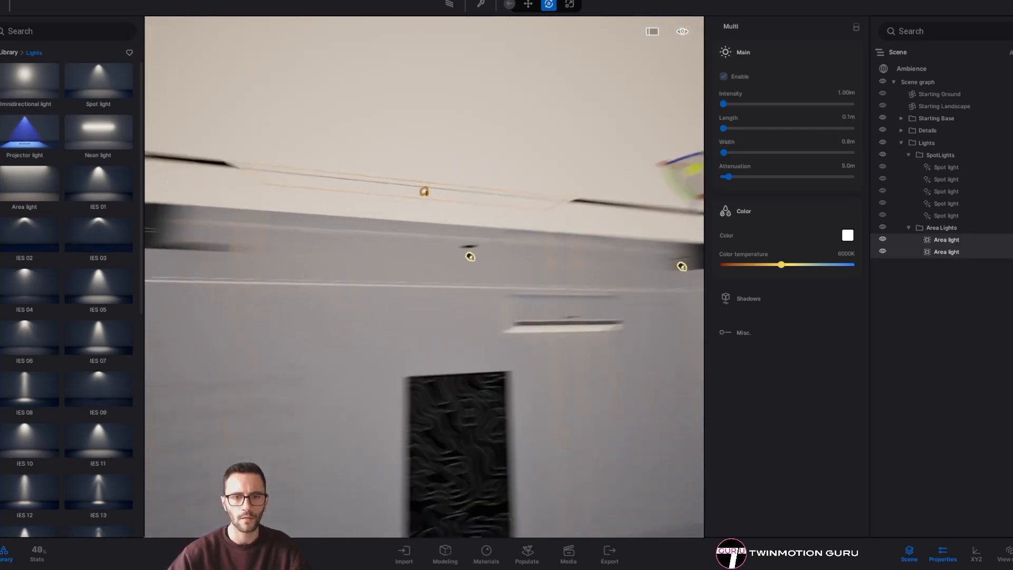
mouse_move(525, 262)
right_mouse_down()
mouse_move(506, 248)
mouse_move(524, 262)
right_mouse_up()
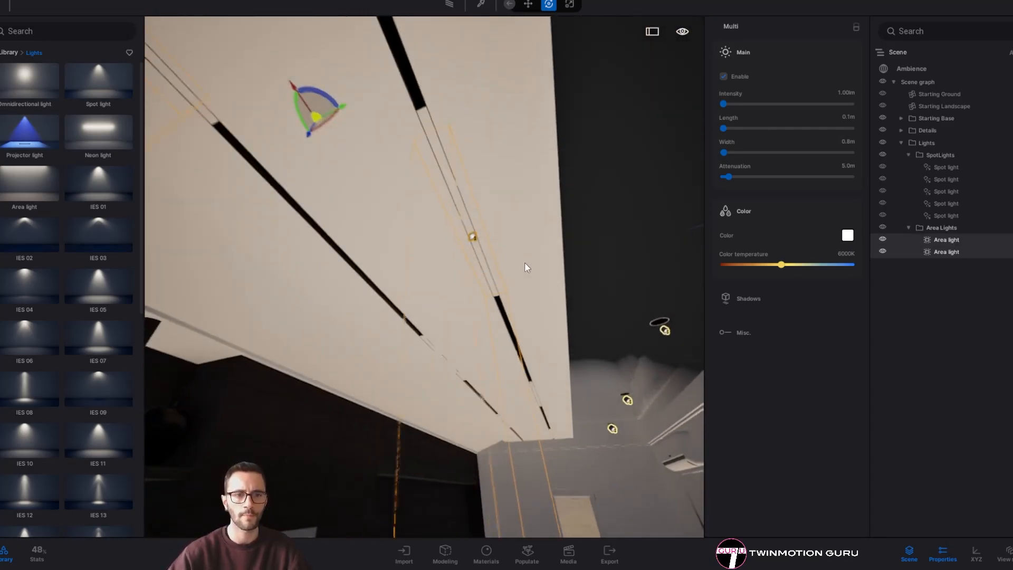
left_click_drag(308, 95, 460, 379, "alt")
left_click(464, 346)
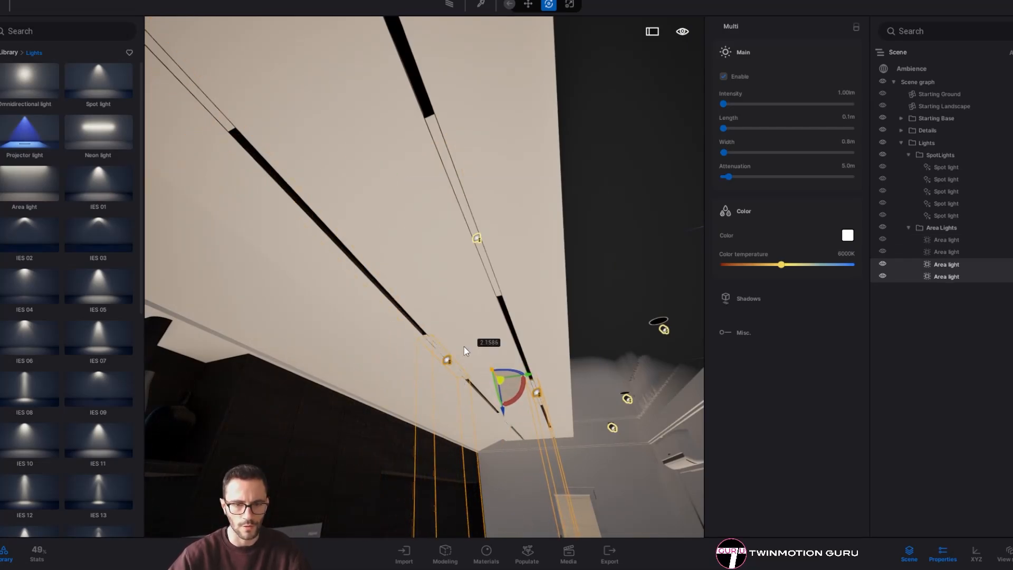
key("f")
mouse_move(476, 376)
right_mouse_down()
mouse_move(462, 385)
mouse_move(493, 368)
right_mouse_up()
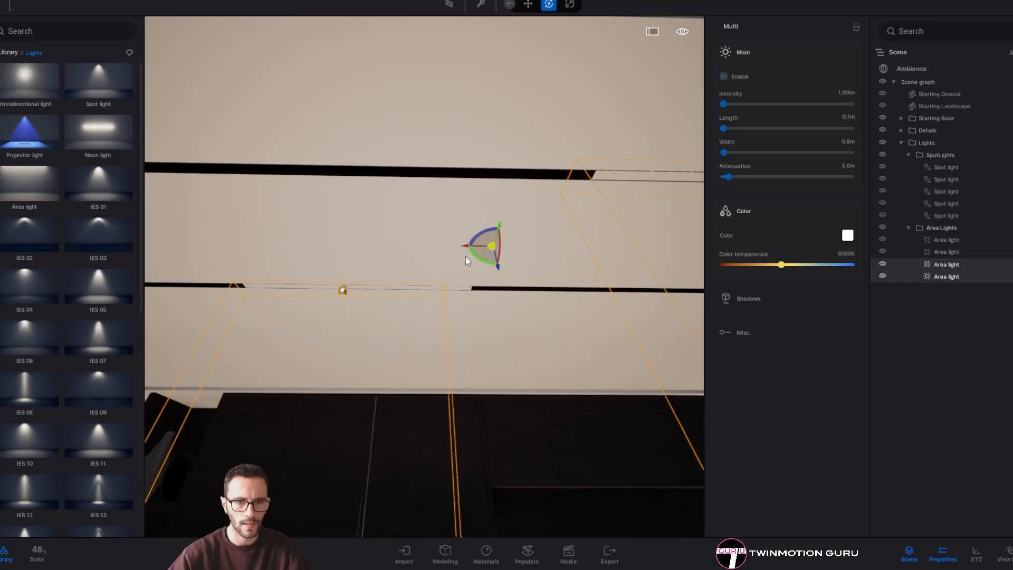
left_click_drag(464, 247, 489, 249)
Copy the two area lights as one instance set spaced 1.94 m, and align them with the last strip segments toward the dining end
right_click_drag(449, 261, 415, 228)
left_click_drag(286, 224, 762, 419)
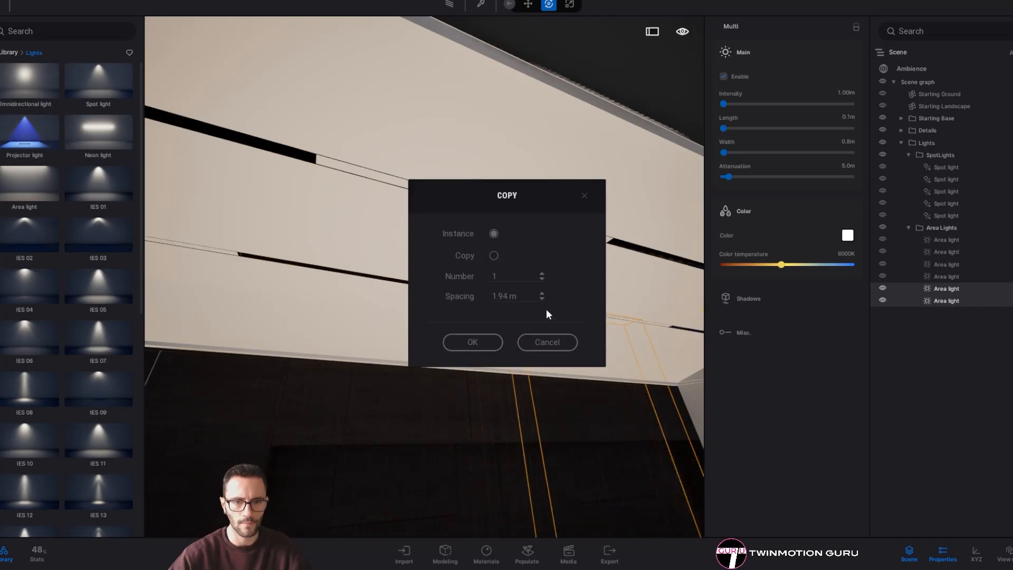
left_click(465, 341)
right_click_drag(462, 343, 441, 270)
left_click_drag(448, 285, 471, 297)
left_click_drag(472, 298, 474, 301)
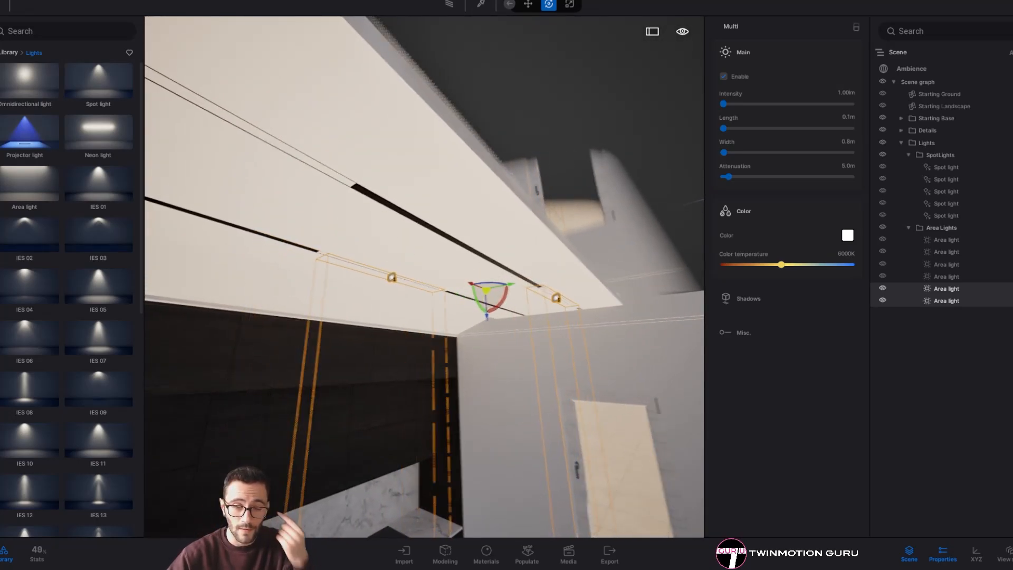
right_click_drag(538, 293, 433, 290)
key("Escape")
Copy the area light on the strip farther from the TV wall to the empty segment at the living-room end
key("w")
right_click_drag(524, 341, 609, 301)
key("s")
left_click(543, 276)
key("a")
left_click(623, 283)
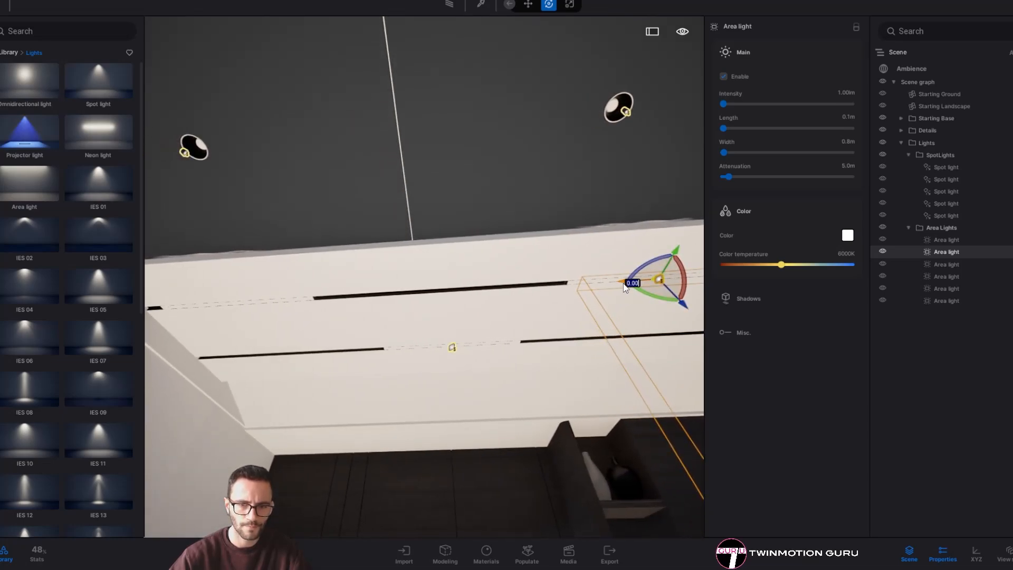
left_click_drag(623, 285, 215, 314, "alt")
left_click(491, 340)
right_click_drag(490, 339, 569, 338)
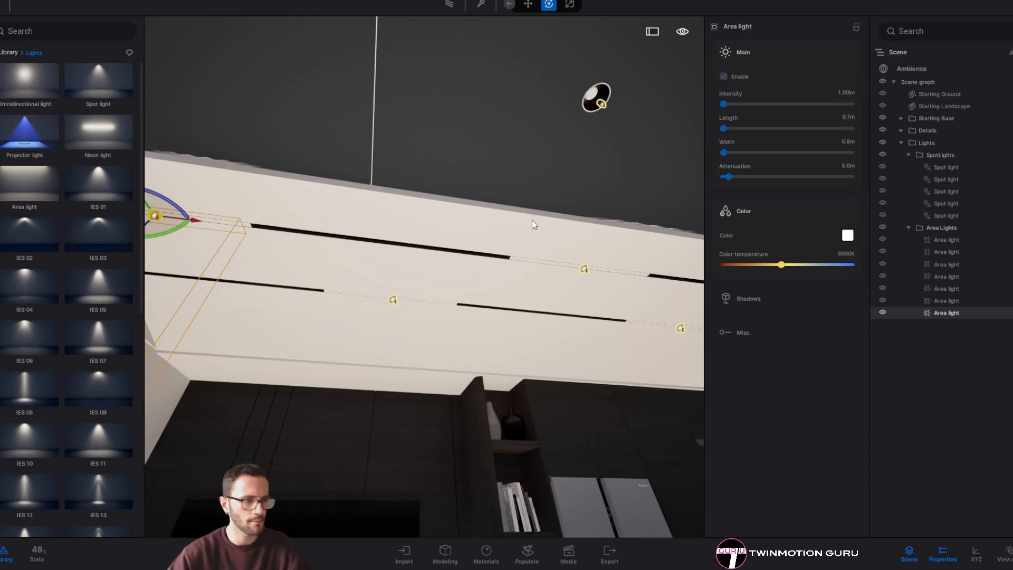
Add a new area light in the Lights container, placed beneath the kitchen wall cabinet above the sink
right_click_drag(448, 307, 543, 306)
key("w")
key("w")
key("a")
key("s")
key("w")
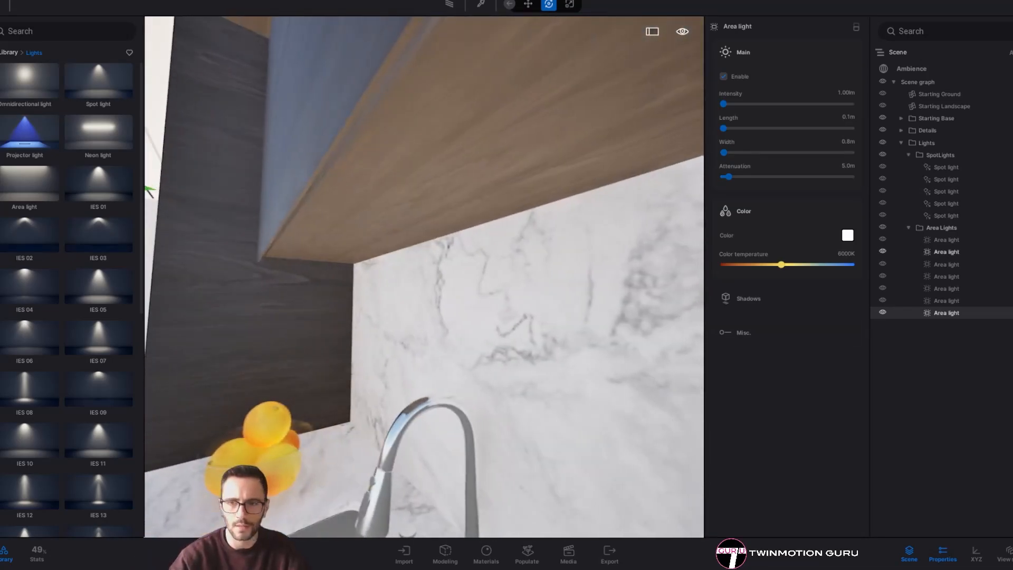
right_click(924, 144)
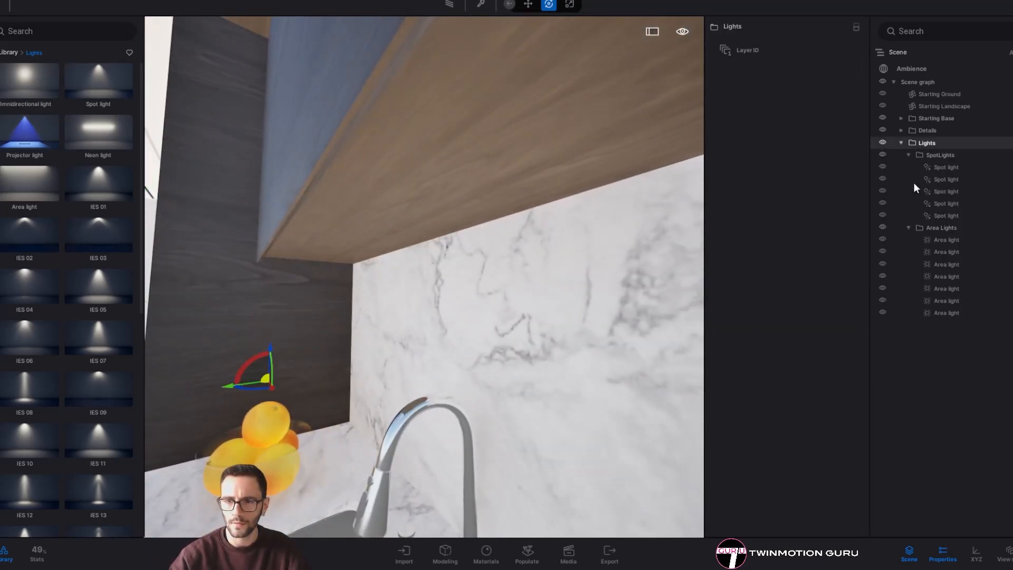
left_click_drag(52, 176, 430, 232)
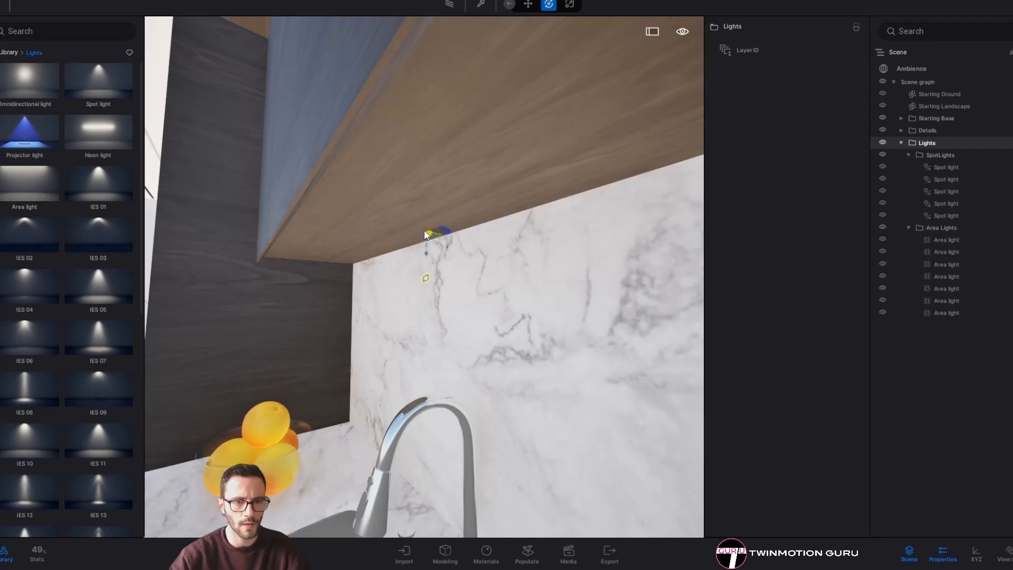
Set the new area light's length to 0.1 m and its width to 2 m
left_click_drag(729, 128, 600, 134)
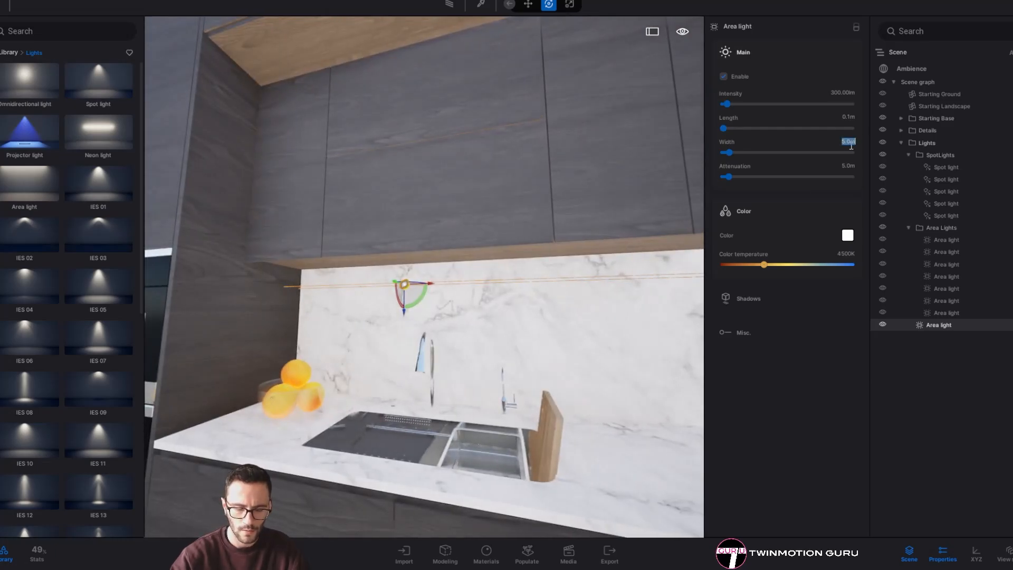
type("1")
key("Return")
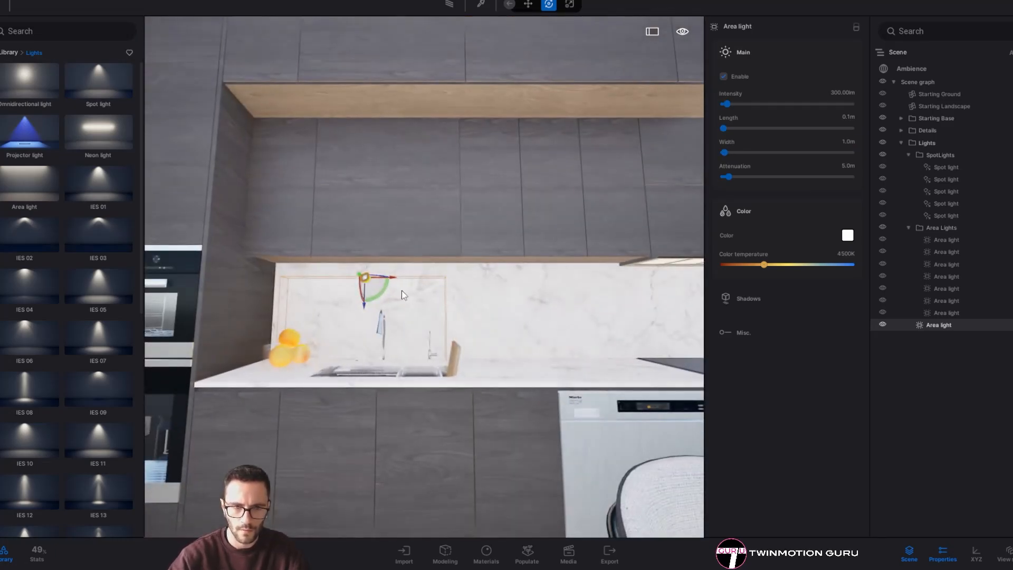
left_click(847, 142)
type("2")
key("Return")
Position the area light beneath the kitchen cabinet and set its width to 2.1 m and color temperature to 6000K
left_click_drag(391, 288, 450, 280)
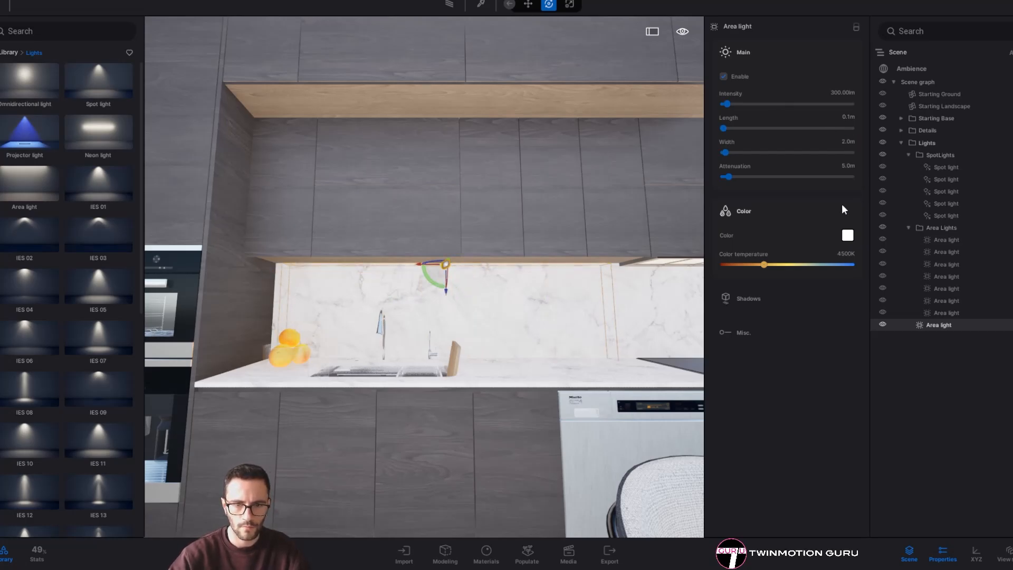
left_click(852, 142)
type("2.1")
key("Return")
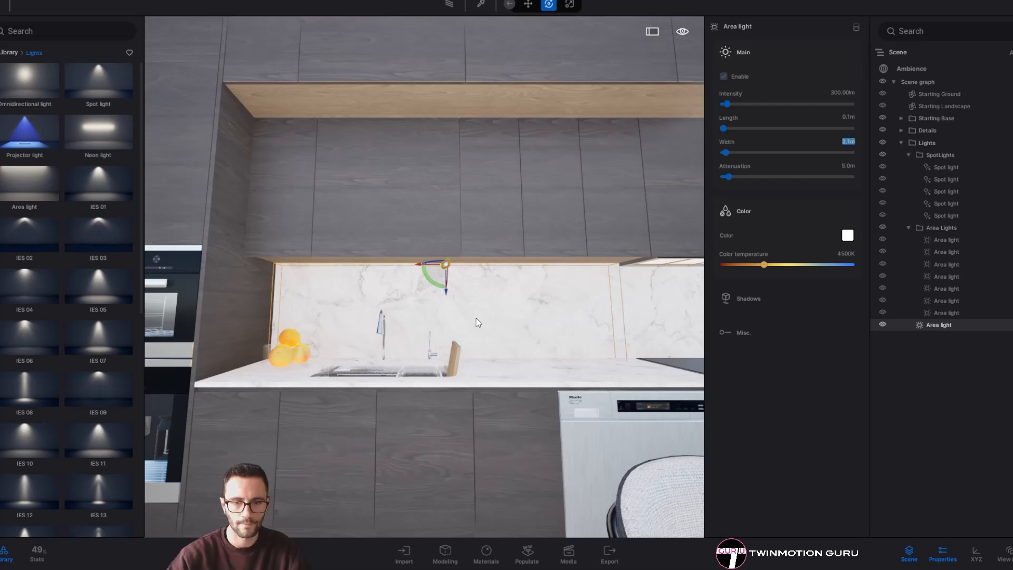
left_click_drag(436, 303, 384, 280)
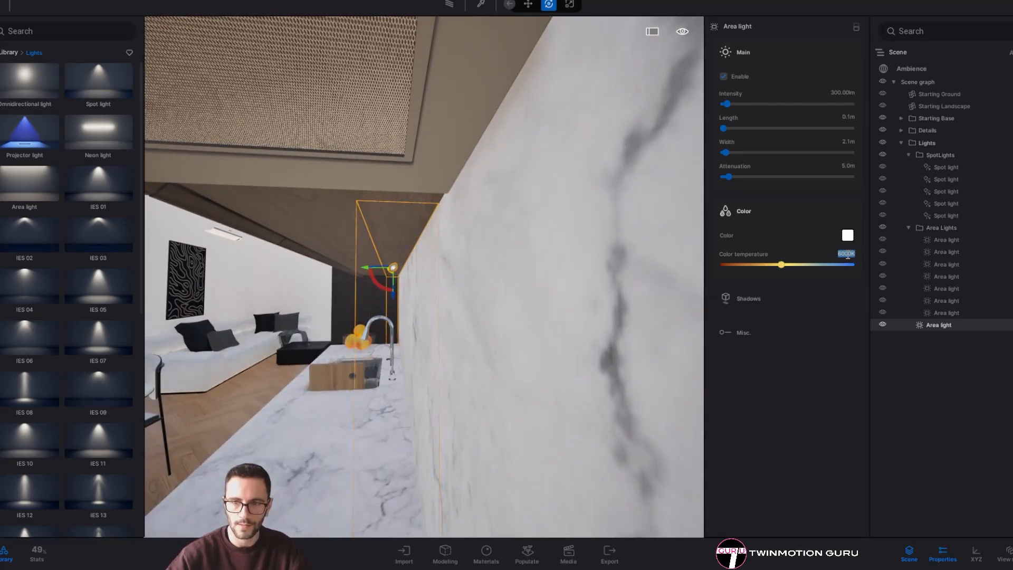
left_click(545, 344)
Create a new image in media mode from a viewpoint facing the TV wall, open shelves and fridge
right_click_drag(546, 343, 435, 322)
key("a")
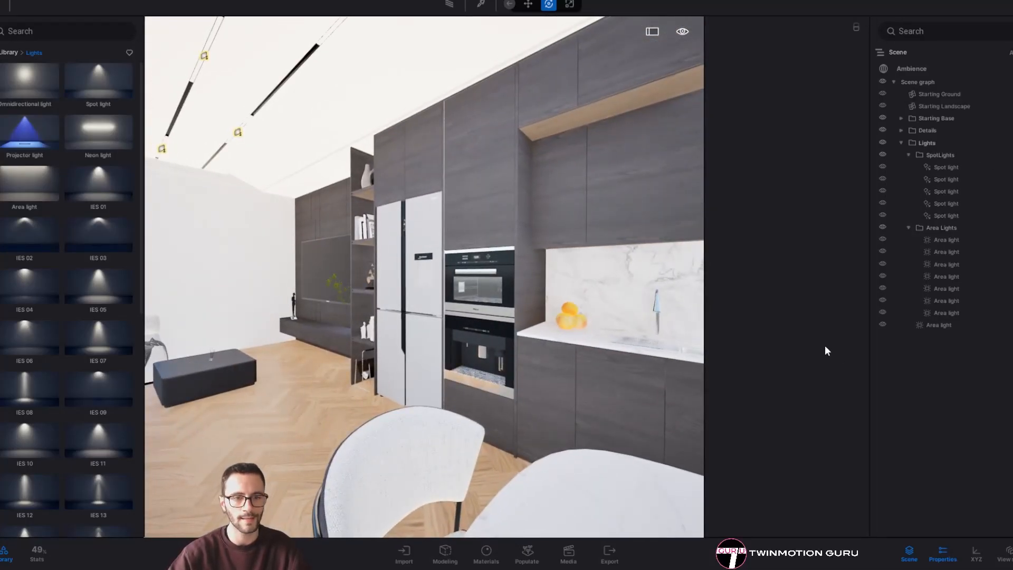
right_click_drag(548, 327, 622, 308)
key("w")
right_click_drag(369, 270, 400, 271)
key("a")
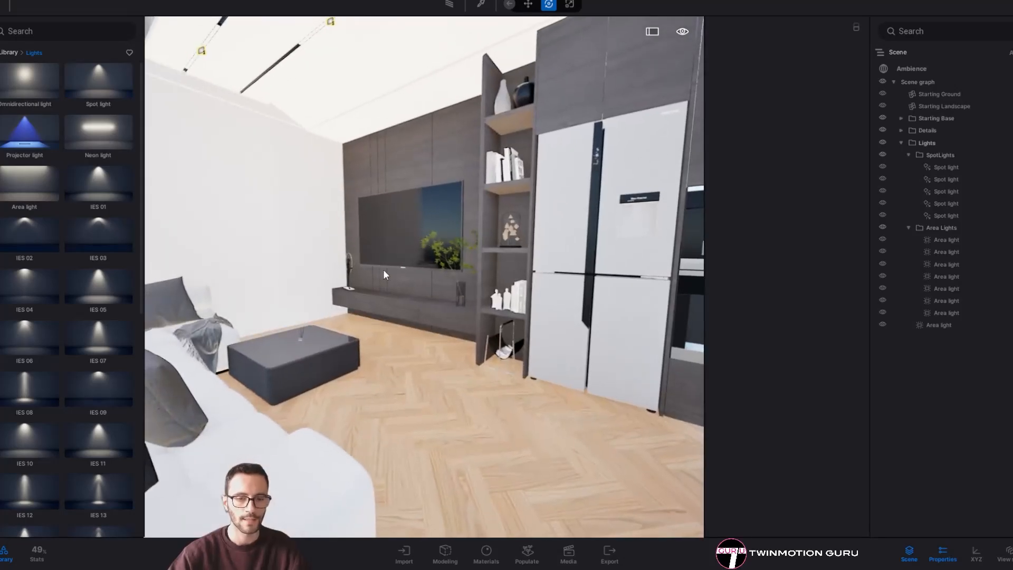
left_click(568, 555)
left_click(169, 443)
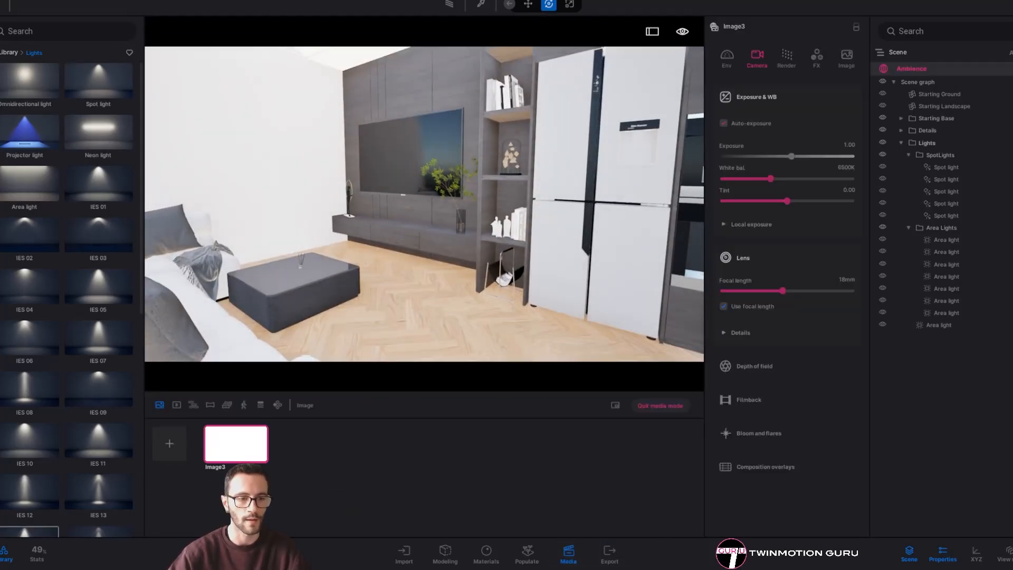
Reframe the image camera straight on to show the TV wall, shelves, fridge, ovens and sink area
key("d")
key("a")
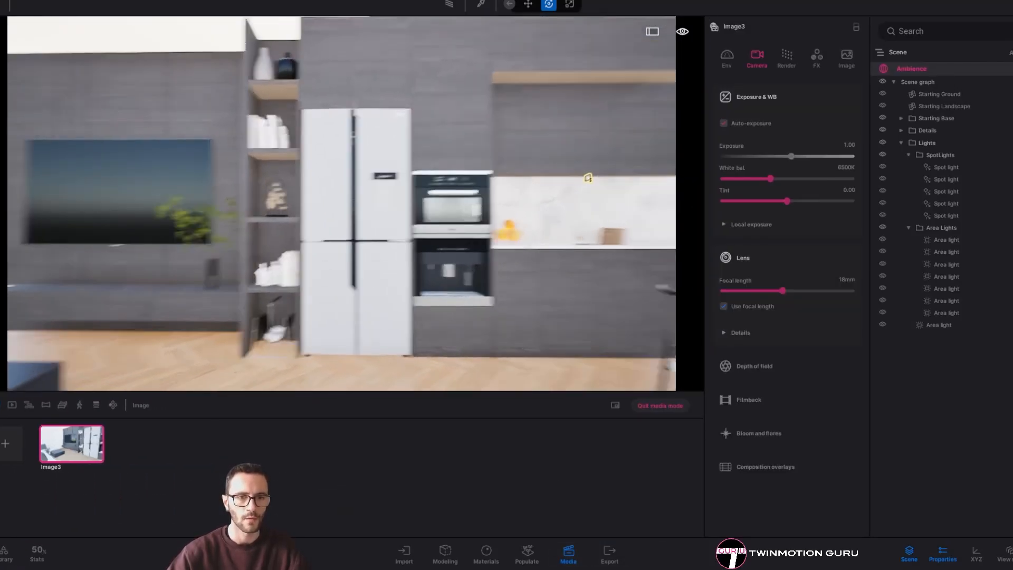
key("a")
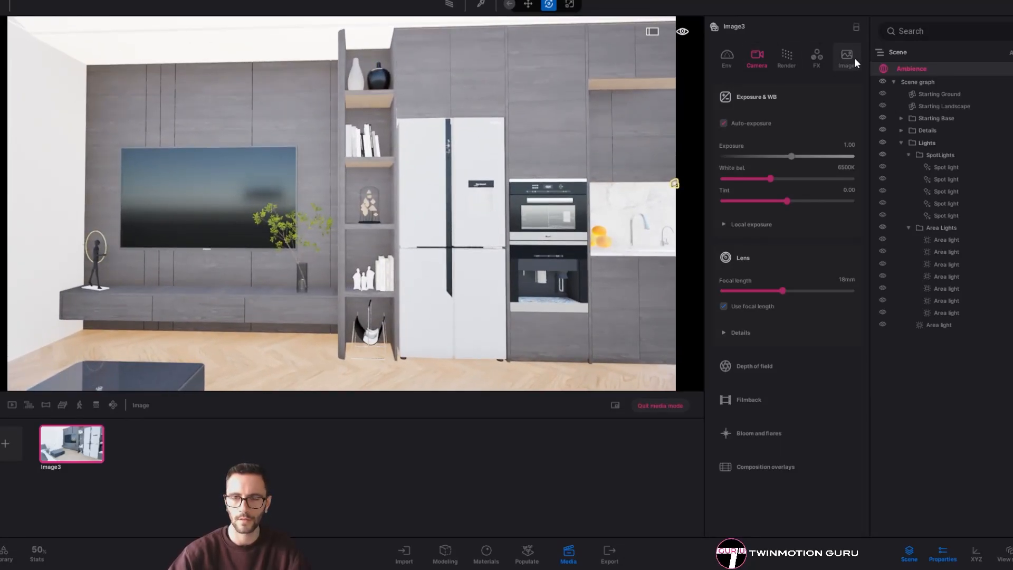
left_click(846, 59)
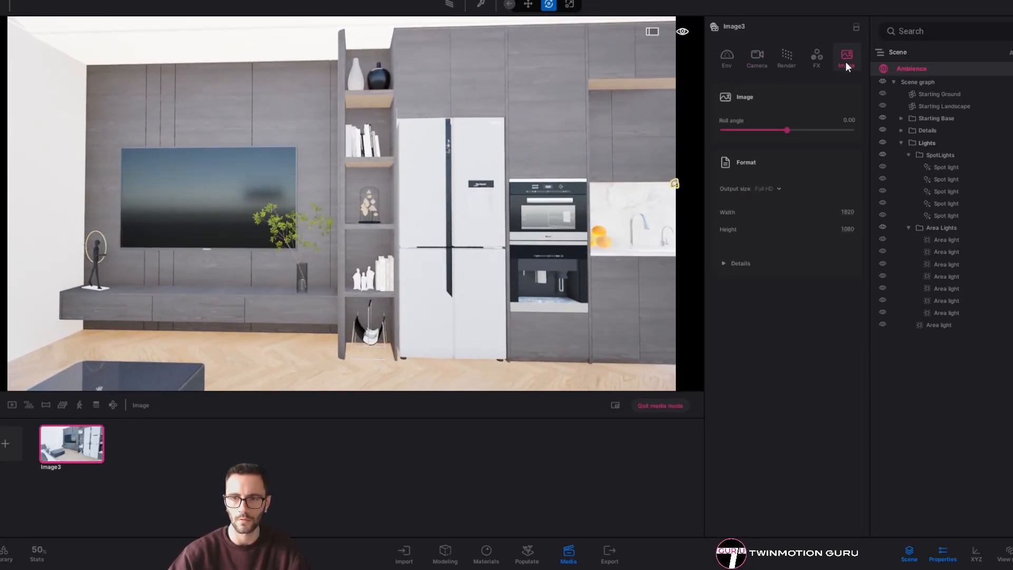
left_click(760, 59)
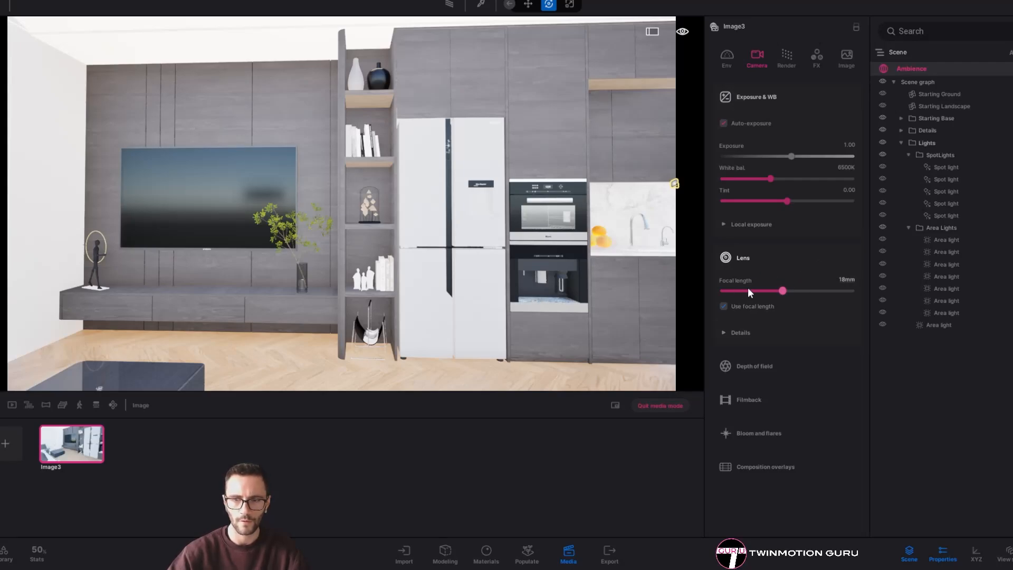
key("d")
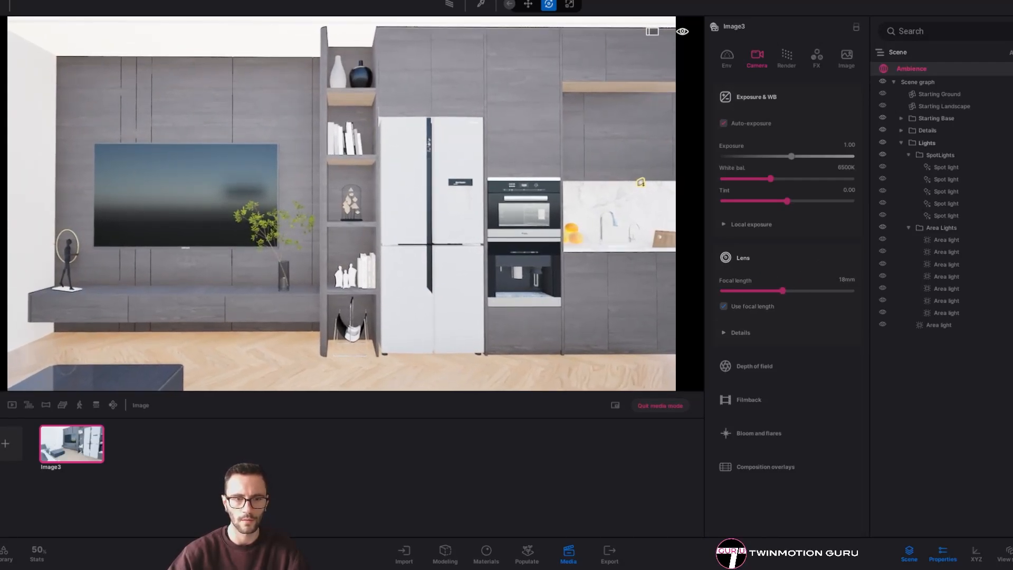
Show a composition grid over the image with 4 columns and 3 rows
left_click(766, 466)
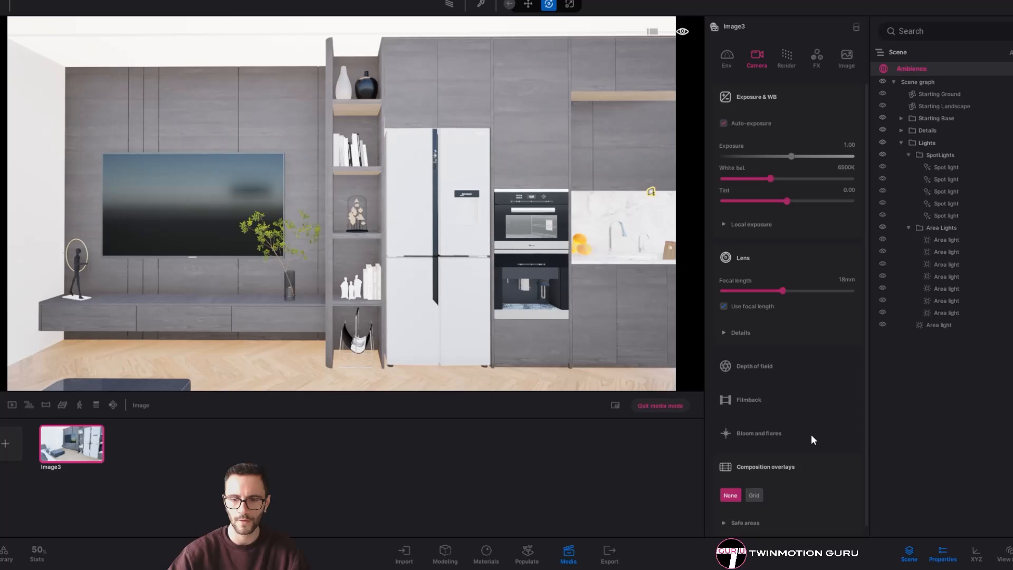
left_click(754, 494)
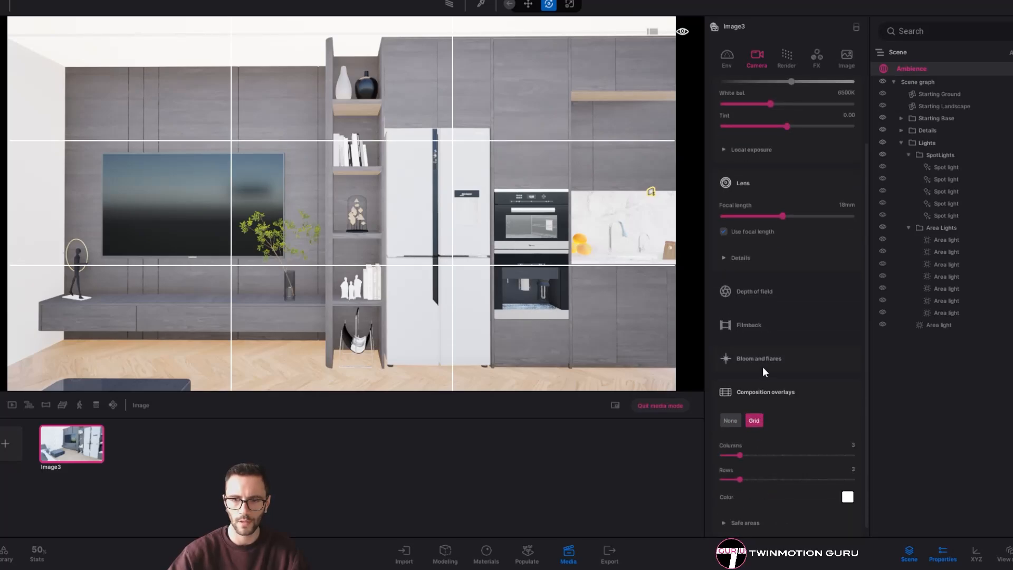
left_click(754, 259)
scroll(762, 364, "down", 2)
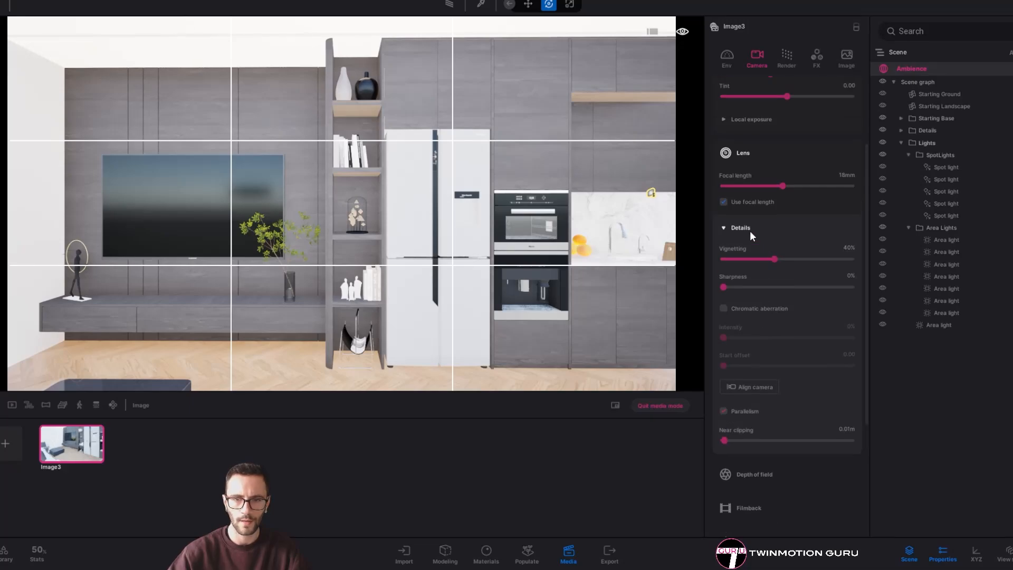
left_click(746, 228)
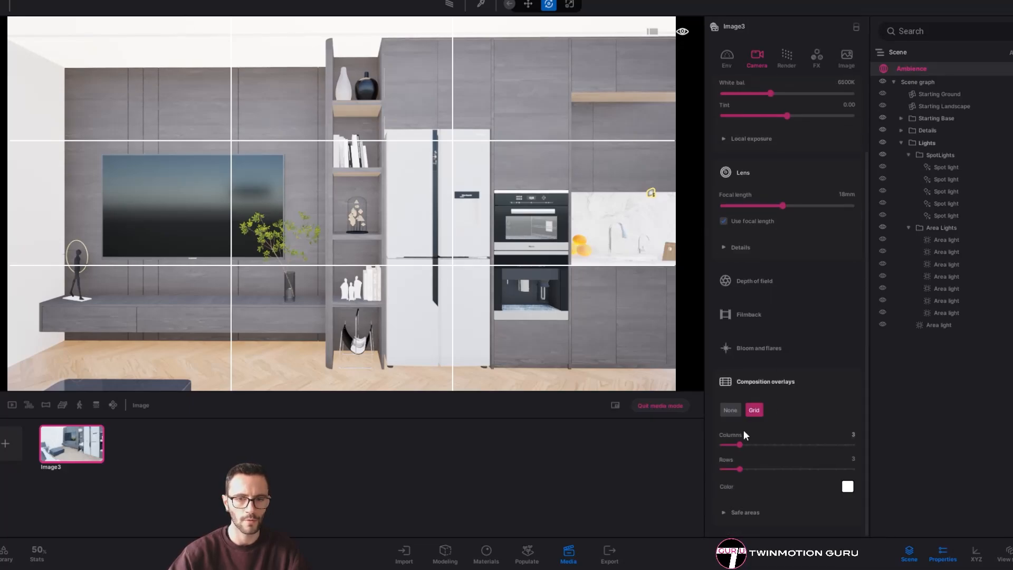
left_click_drag(740, 444, 748, 444)
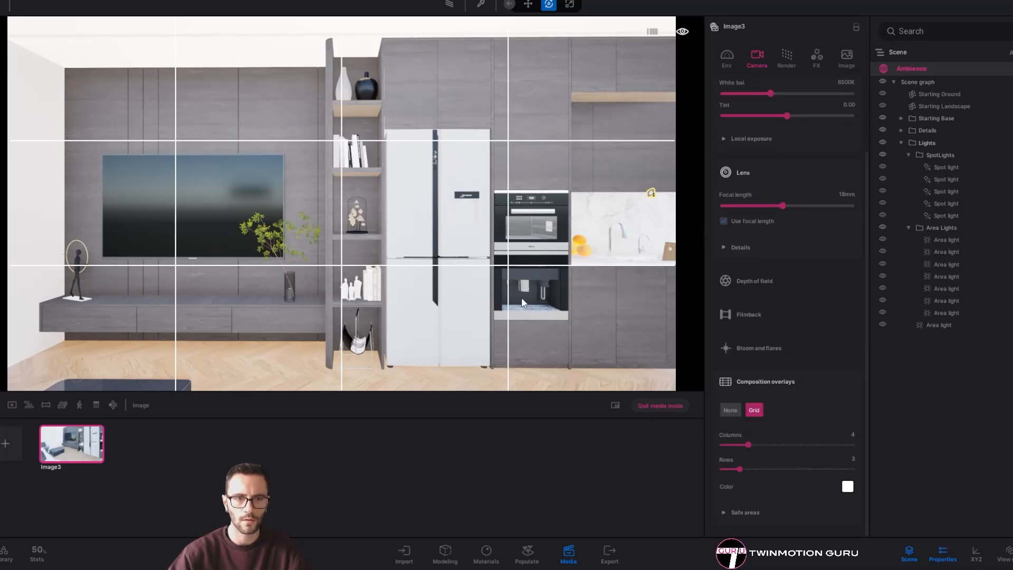
Fine-tune the camera so the open shelving sits on the grid's central vertical line and the wall is squarely framed
mouse_move(342, 204)
right_mouse_down()
mouse_move(330, 174)
mouse_move(334, 219)
right_mouse_up()
middle_click_drag(644, 171, 633, 192)
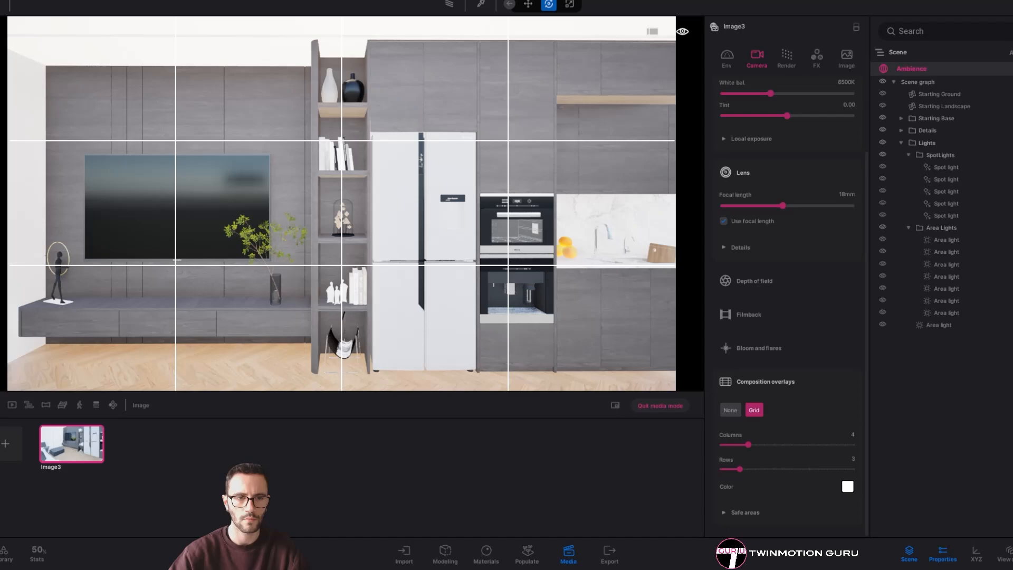
scroll(522, 298, "up", 2)
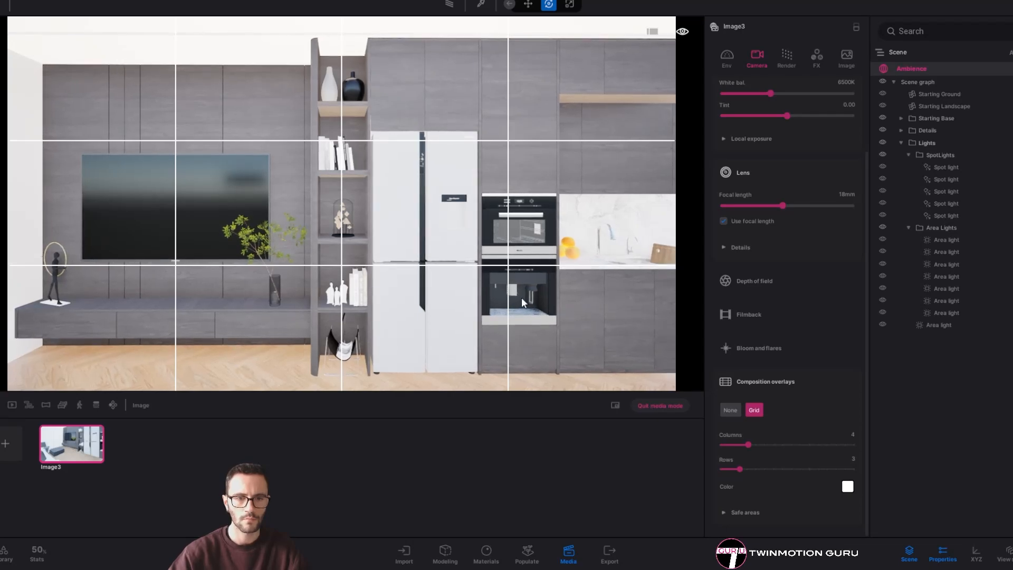
scroll(521, 296, "up", 2)
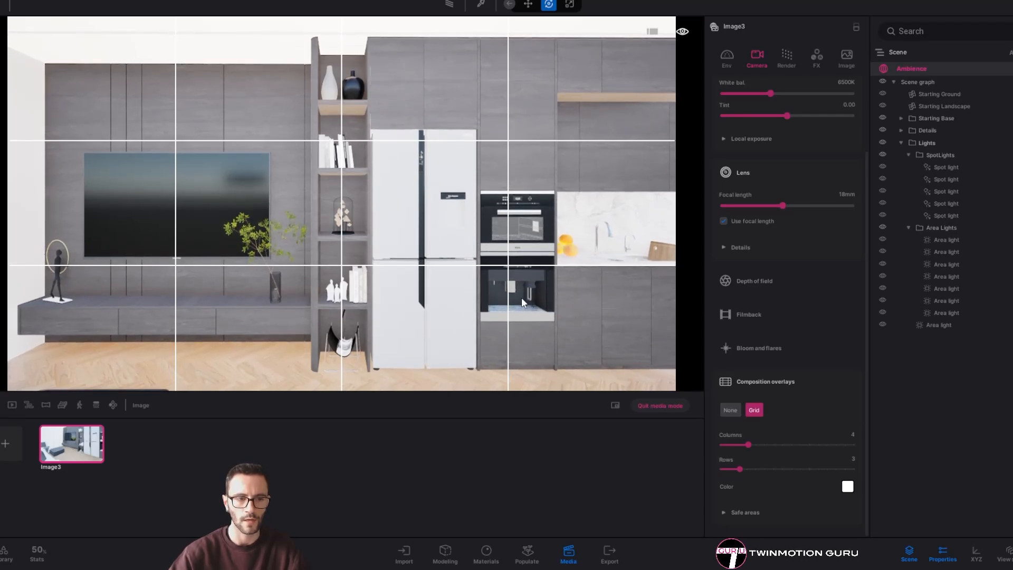
scroll(521, 297, "down", 2)
middle_click_drag(521, 296, 521, 279)
middle_click_drag(141, 380, 128, 405)
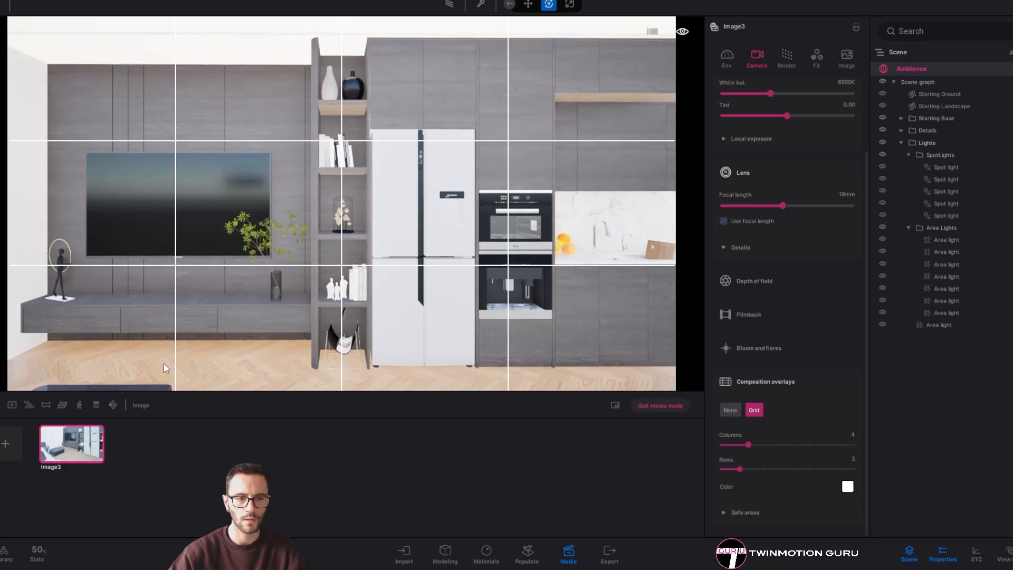
Hide the coffee table cutting into the foreground and update Image3 with the current view
left_click(153, 388)
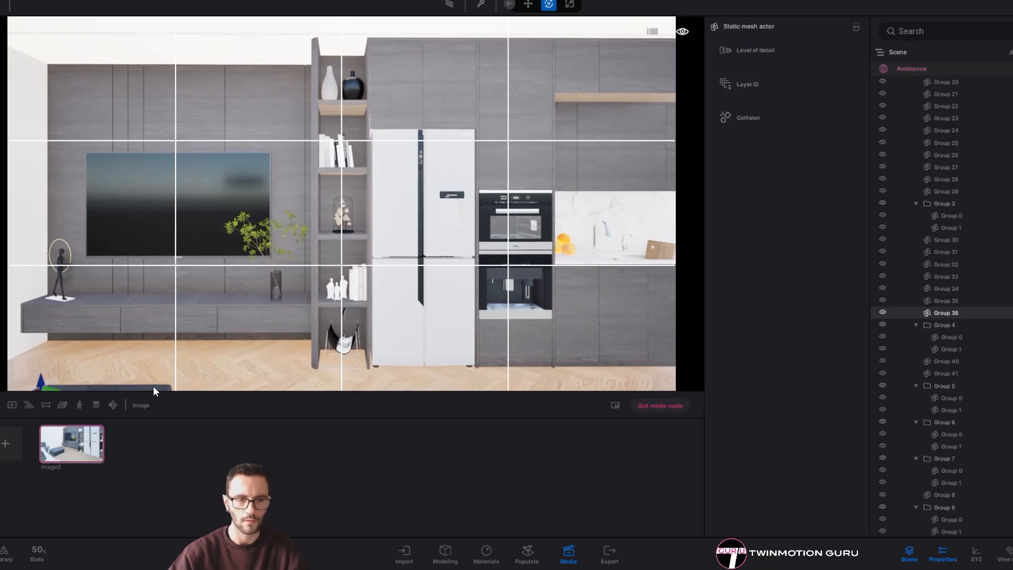
key("h")
left_click(80, 428)
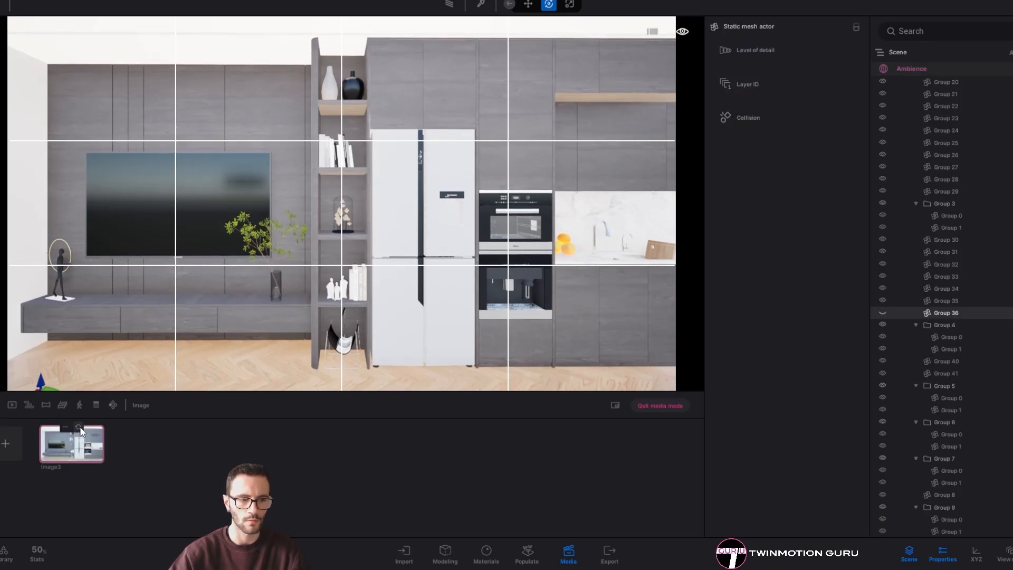
left_click(204, 306)
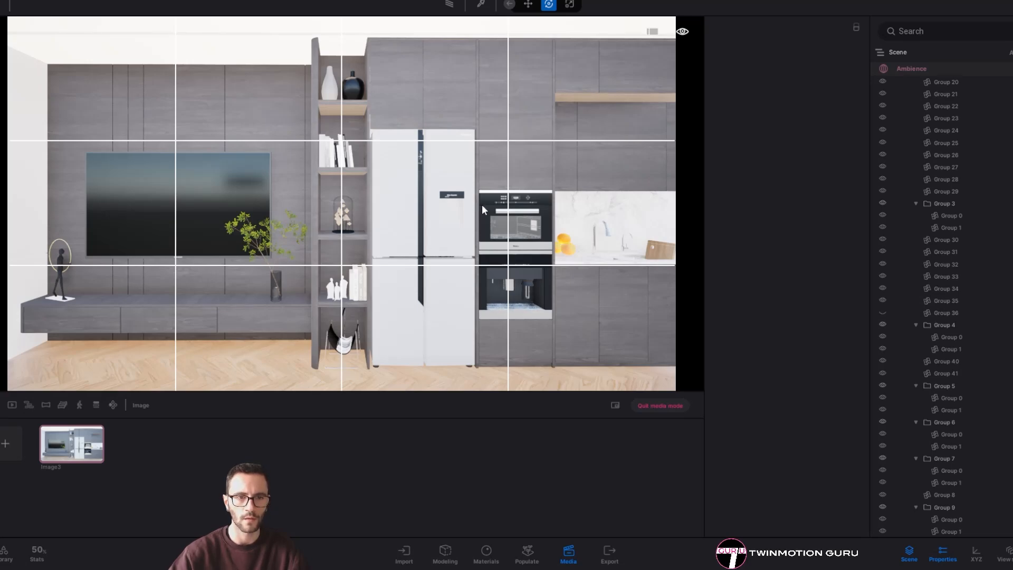
Set Image3's composition overlay back to None
left_click(920, 74)
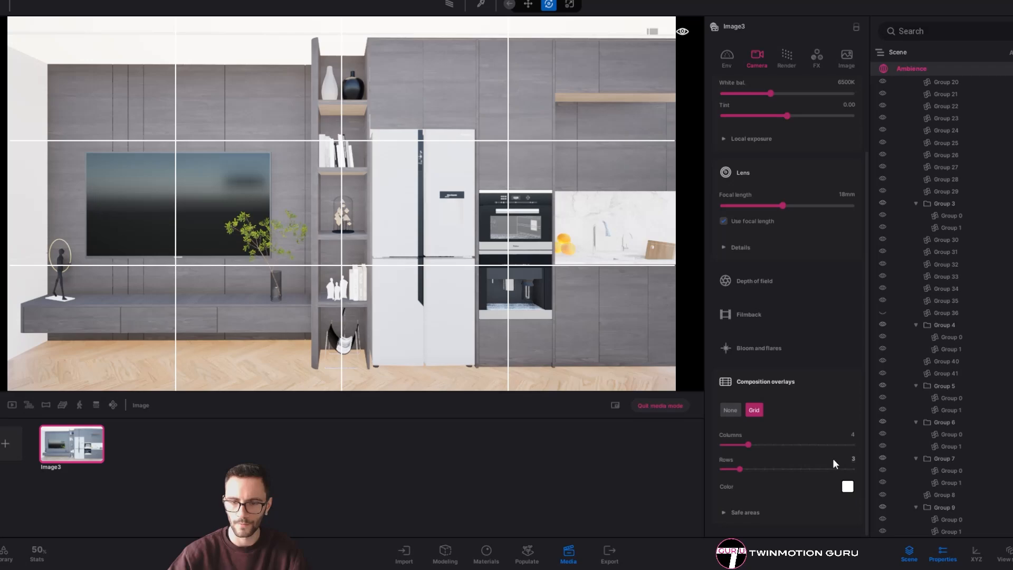
left_click(733, 410)
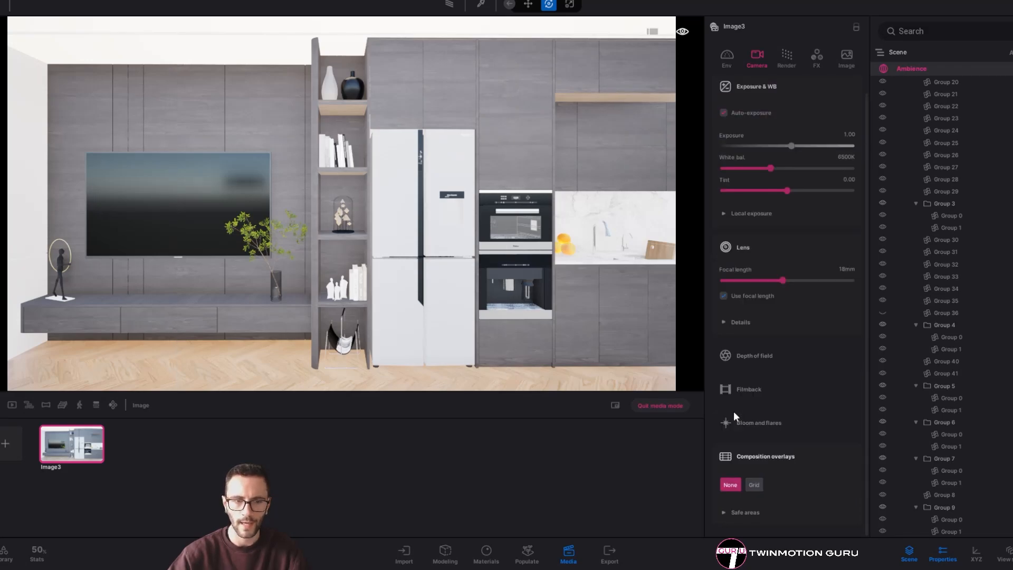
left_click(758, 451)
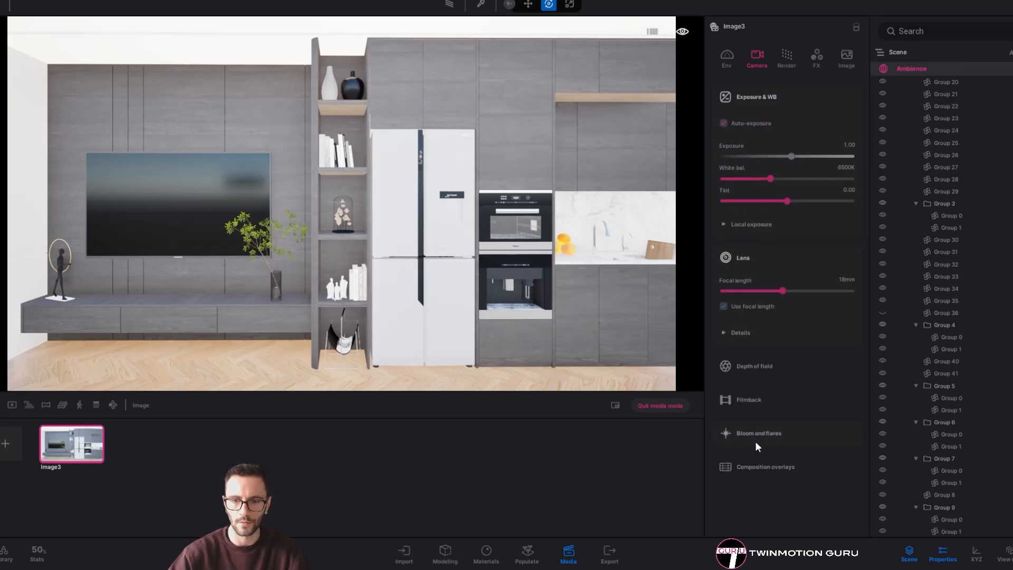
Set the image's lens vignetting to 0% and sharpness to 10%
left_click(740, 332)
left_click_drag(774, 280, 723, 279)
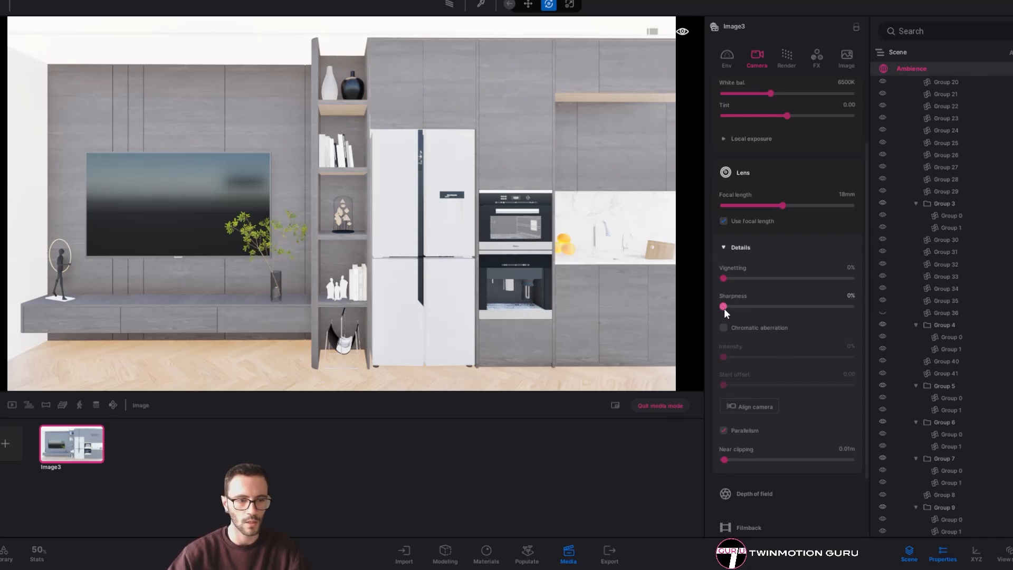
left_click_drag(724, 311, 737, 310)
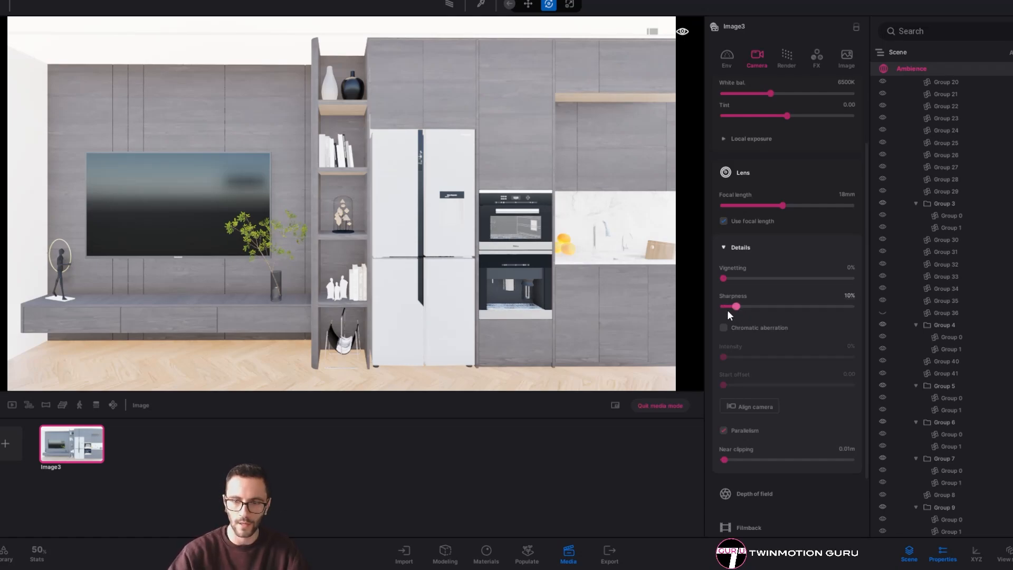
Switch the image's environment from dynamic sky to HDRI
scroll(777, 346, "up", 3)
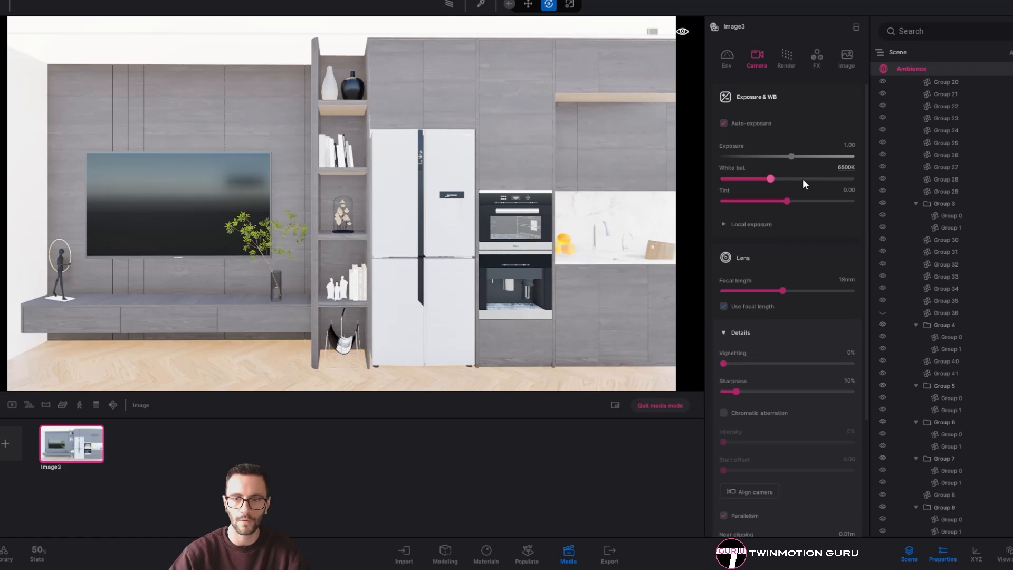
left_click(788, 58)
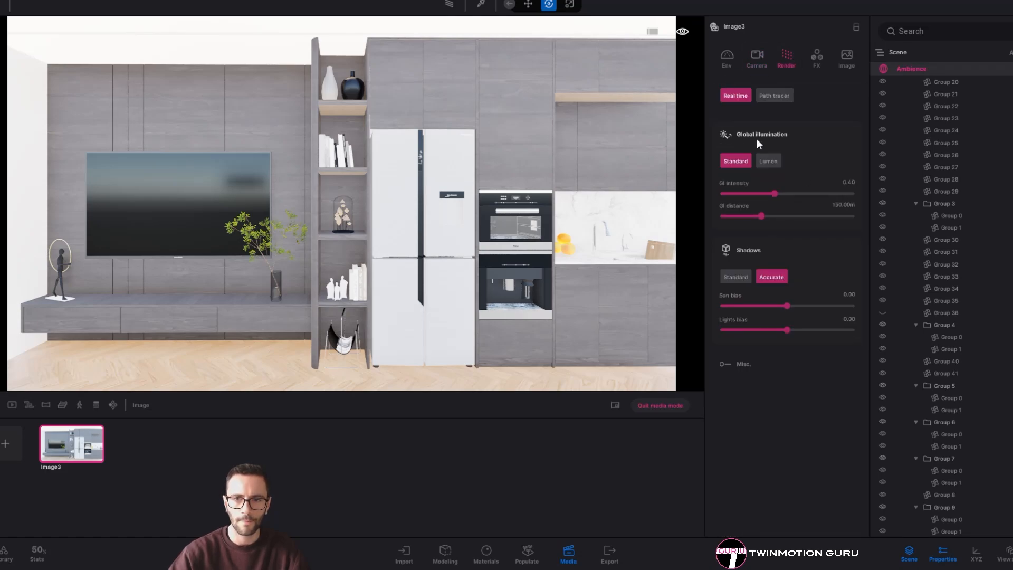
left_click(727, 57)
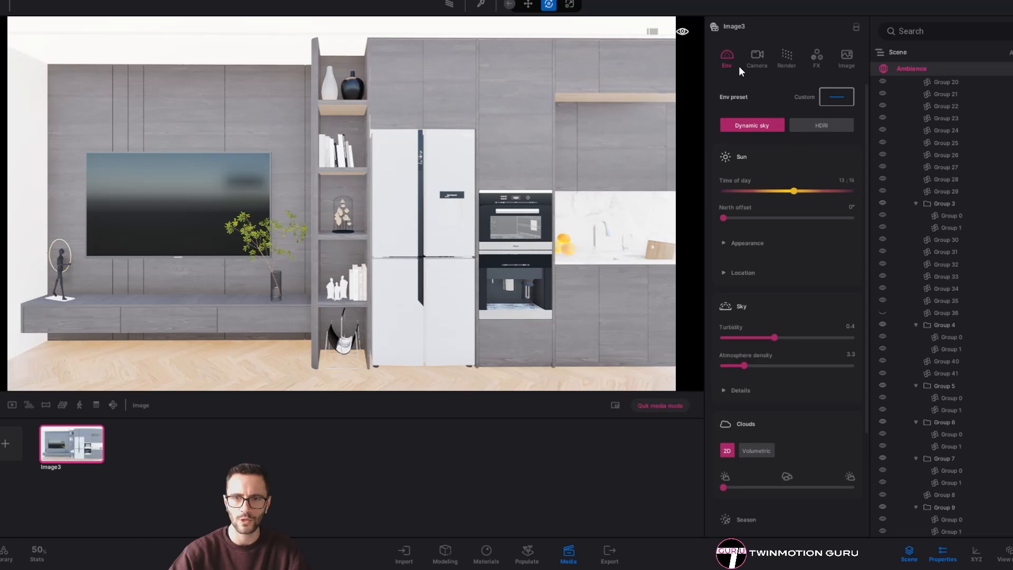
left_click(815, 126)
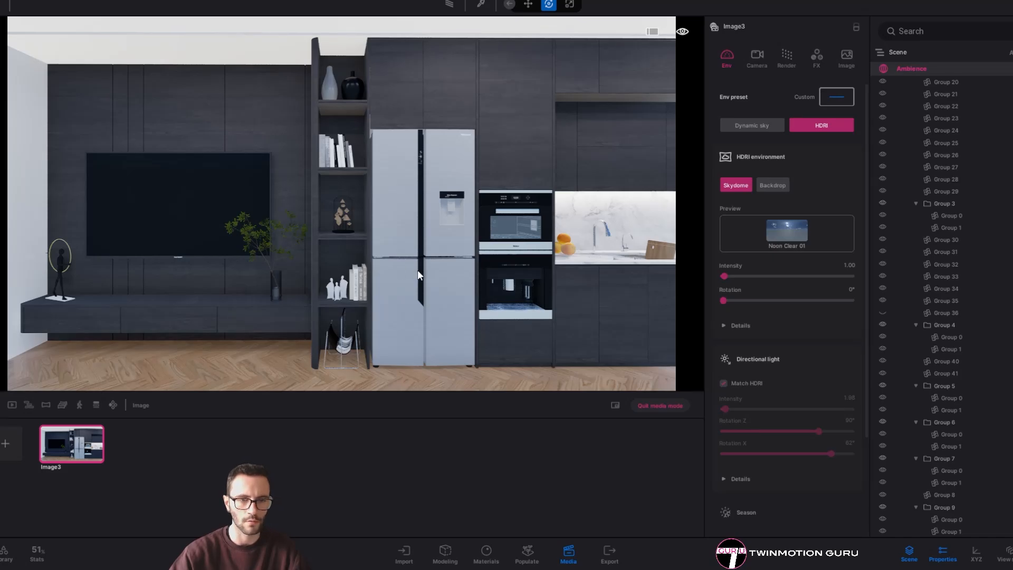
Inspect the area light on the ceiling light strip beside the TV wall, and return to Image3's saved view
right_click_drag(417, 270, 271, 190)
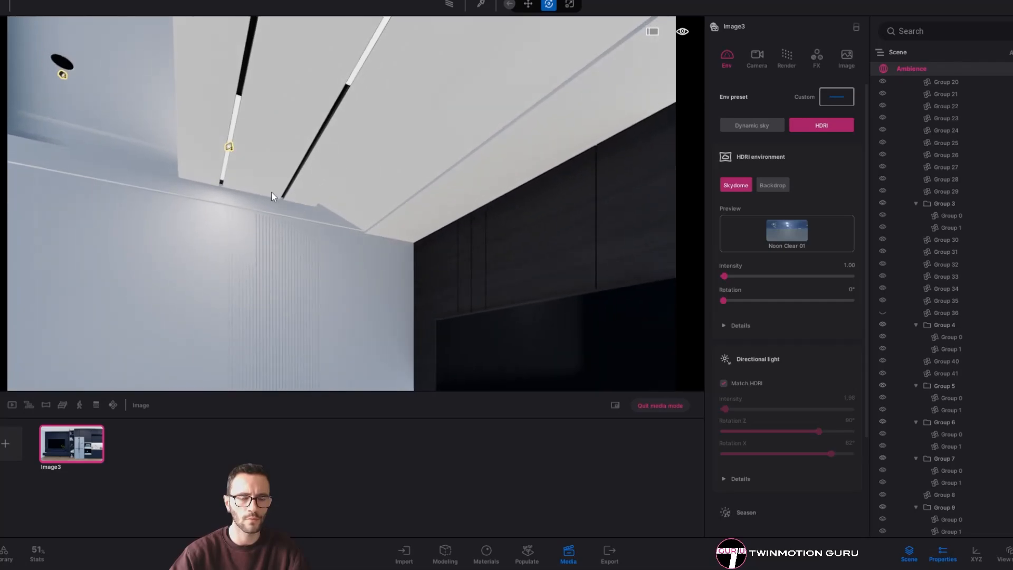
left_click(230, 144)
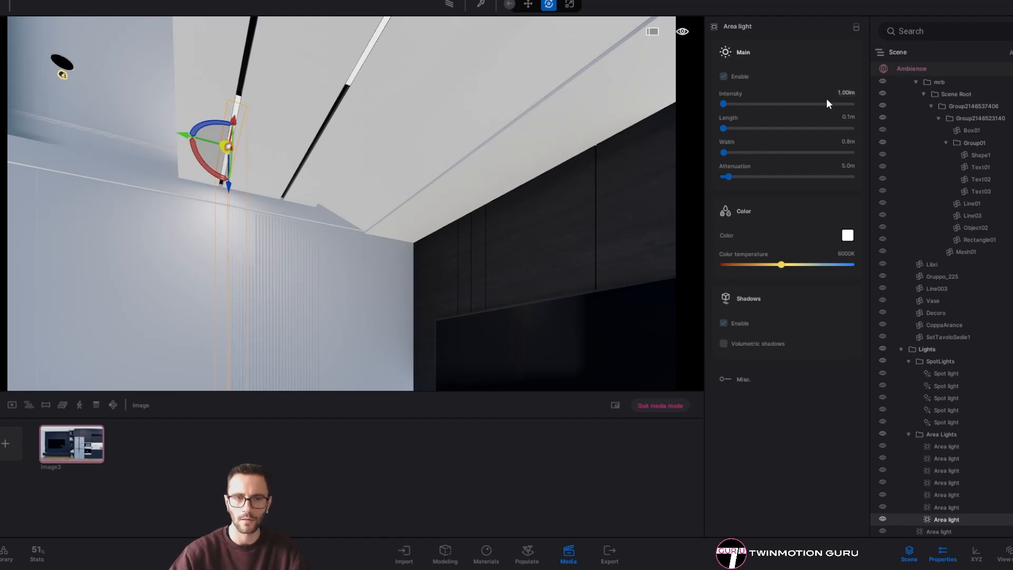
middle_click_drag(339, 202, 441, 192, "shift")
scroll(441, 192, "down", 1)
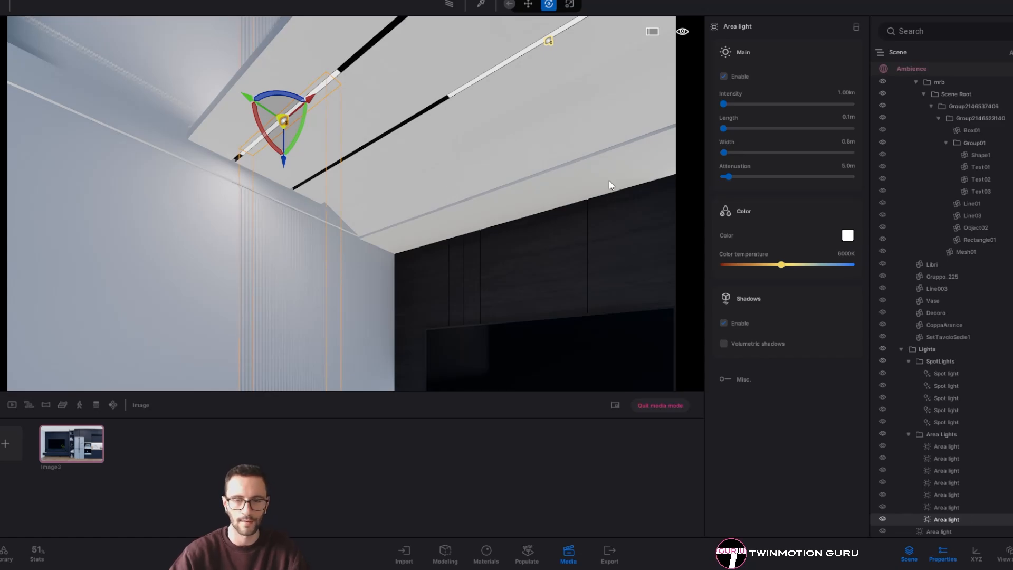
left_click(74, 447)
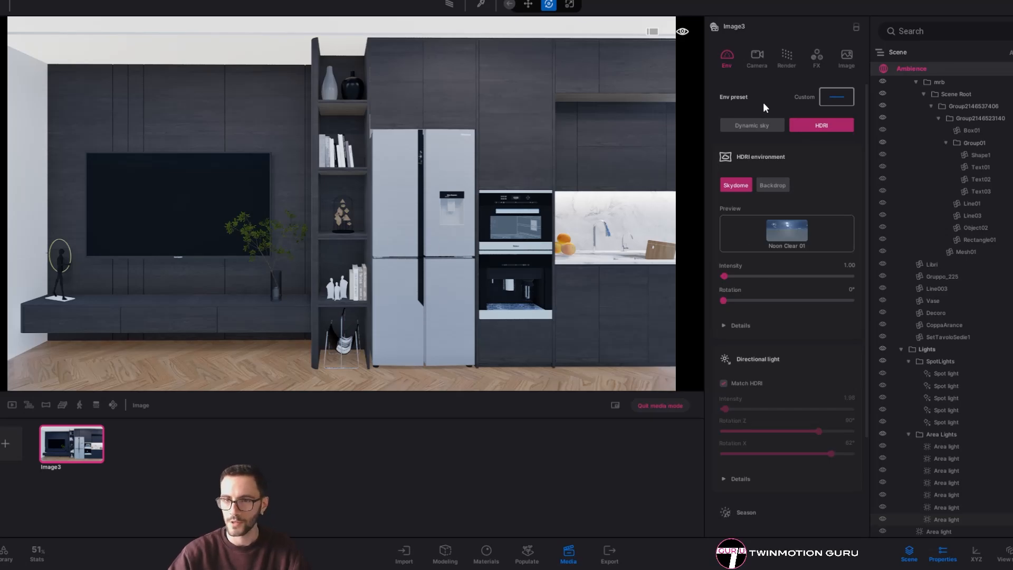
Rotate the HDRI environment to 329° while checking the sunlight patch on the dining area floor
right_click_drag(533, 221, 787, 243)
key("w")
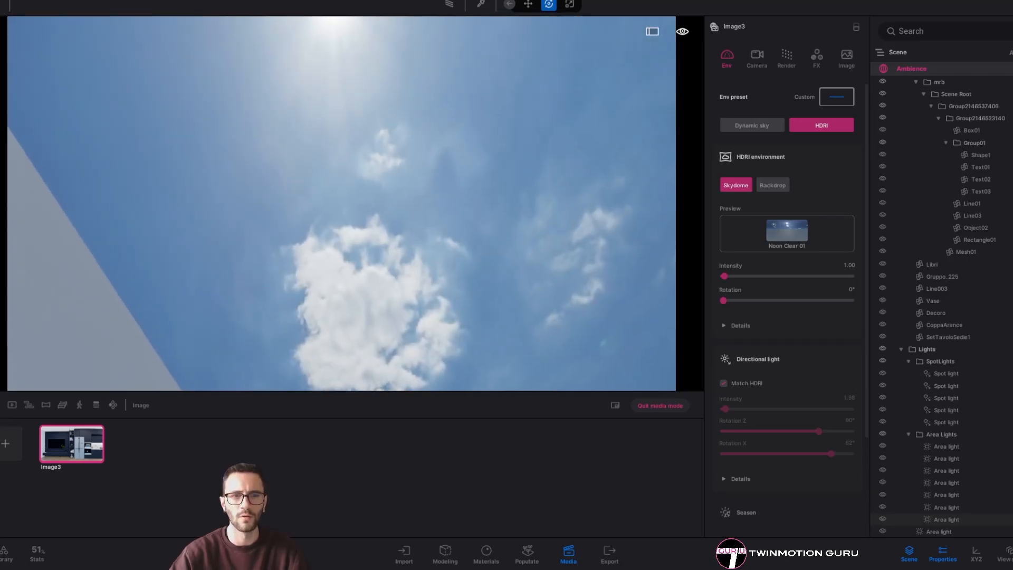
key("s")
right_click_drag(464, 137, 735, 325)
left_click_drag(723, 300, 827, 313)
right_click_drag(528, 311, 532, 264)
key("s")
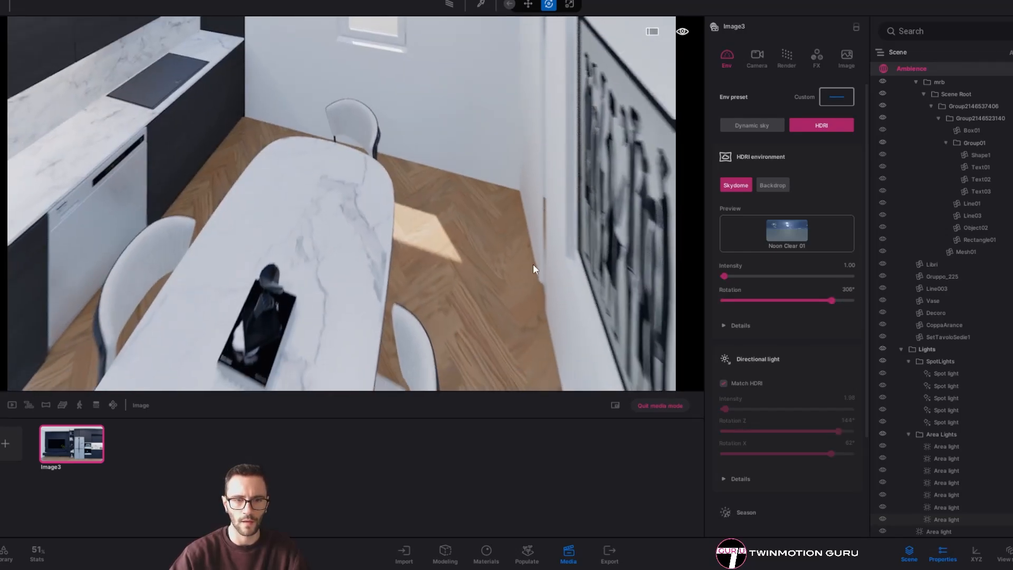
mouse_move(829, 301)
left_mouse_down()
mouse_move(807, 302)
mouse_move(838, 301)
left_mouse_up()
left_click_drag(834, 301, 839, 301)
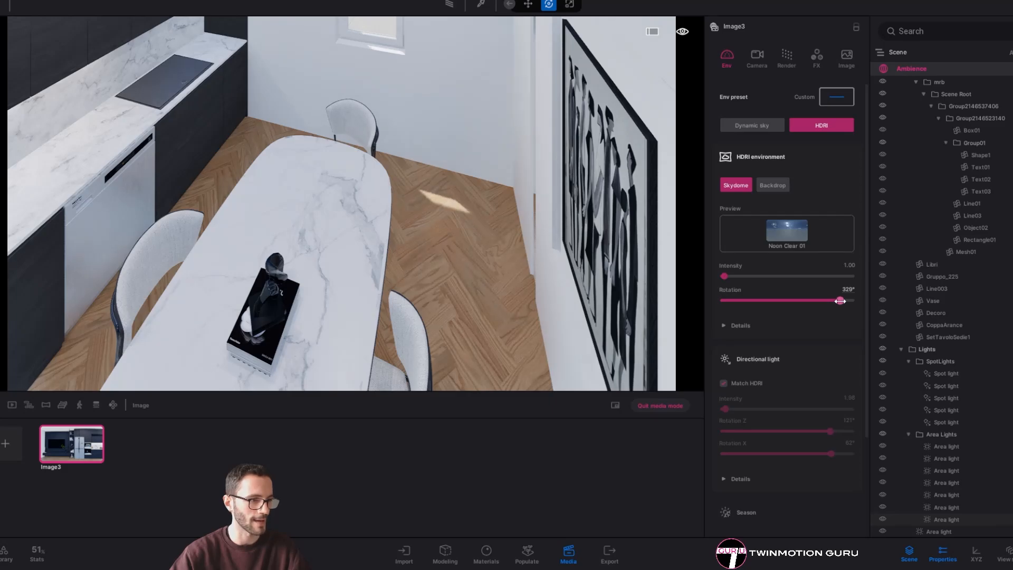
left_click(768, 324)
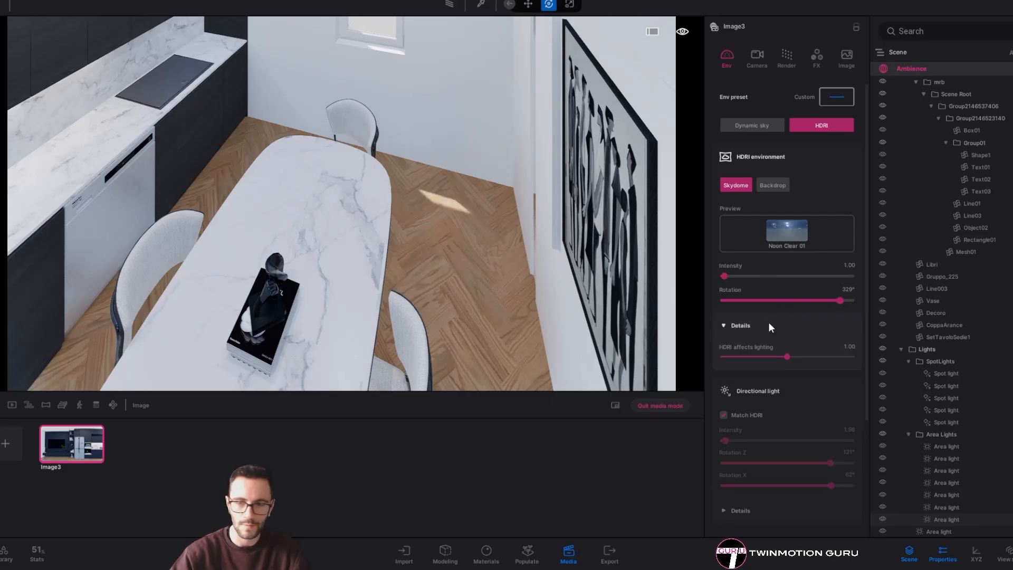
left_click(749, 332)
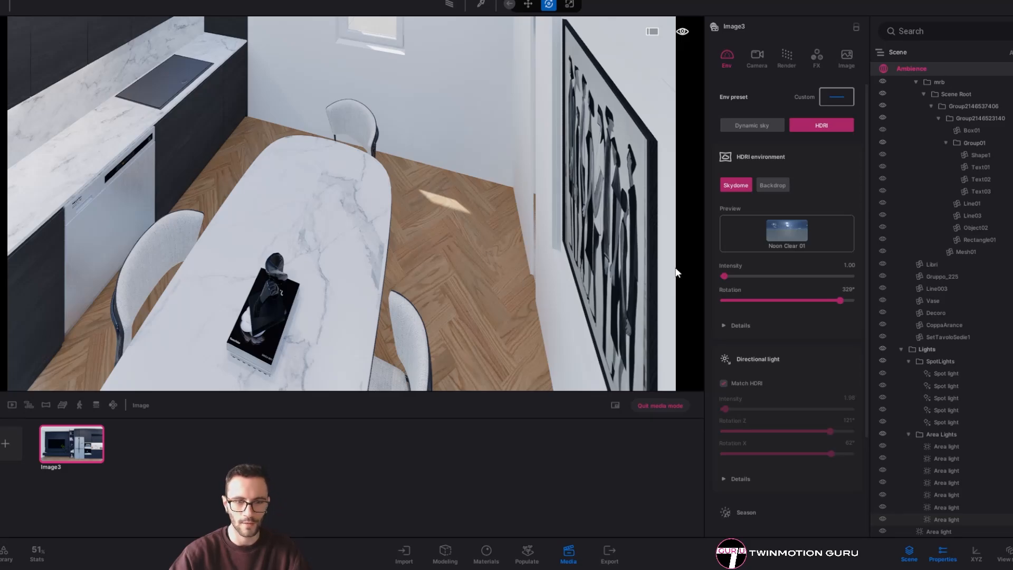
scroll(784, 343, "down", 2)
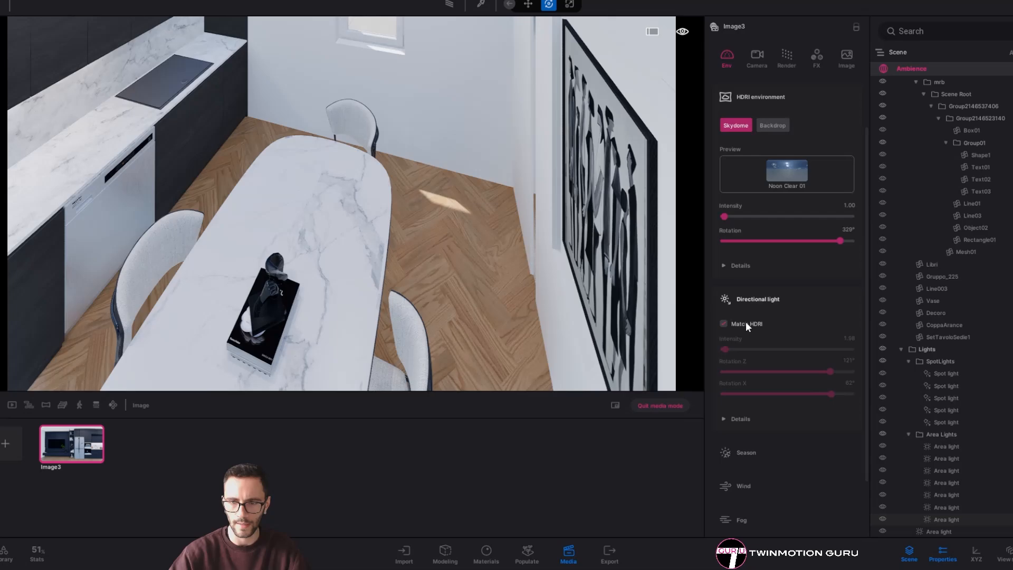
left_click(760, 302)
scroll(778, 363, "up", 2)
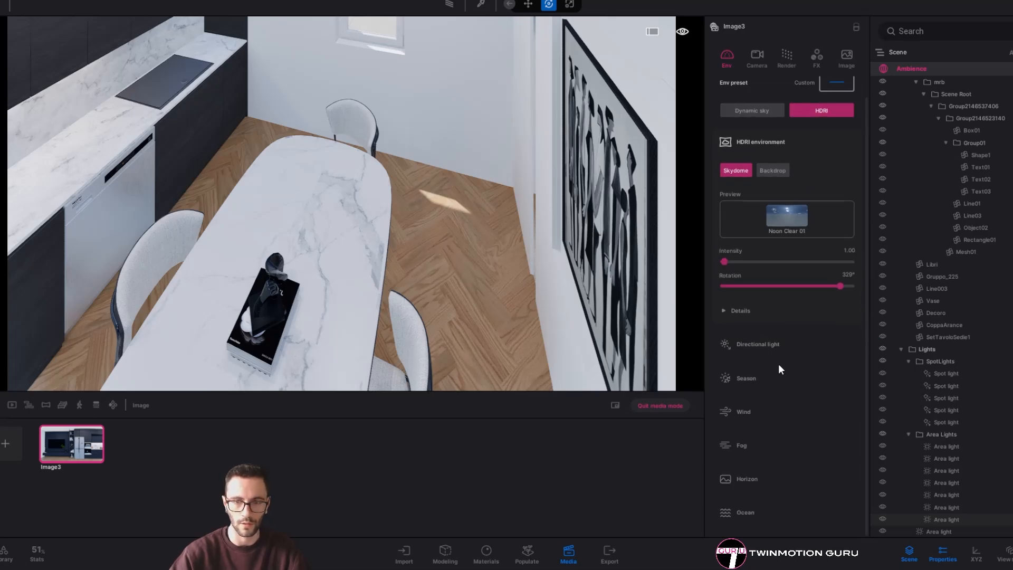
left_click(785, 158)
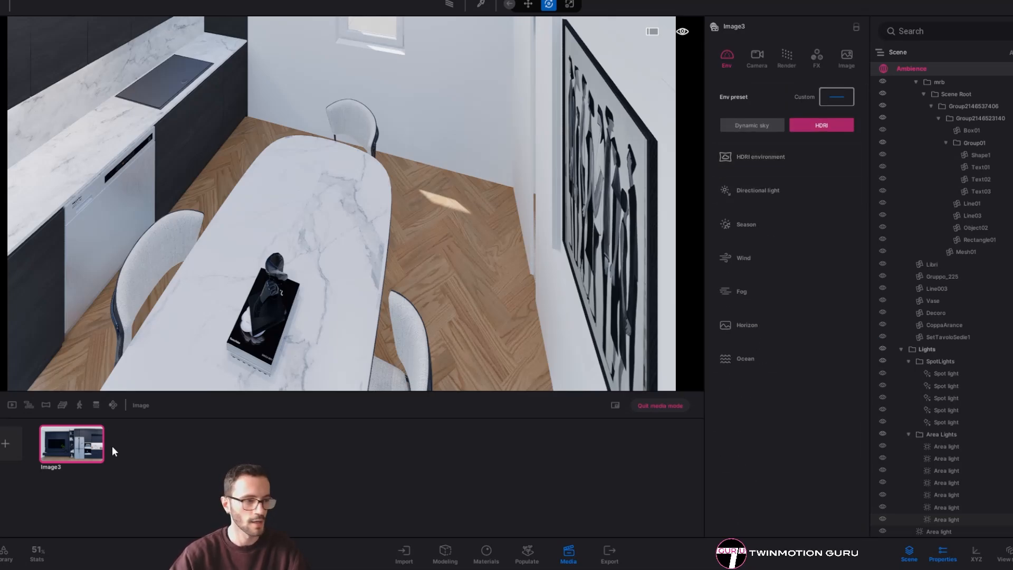
Change Image3's global illumination to Lumen and check the lighting in its saved view
left_click(91, 449)
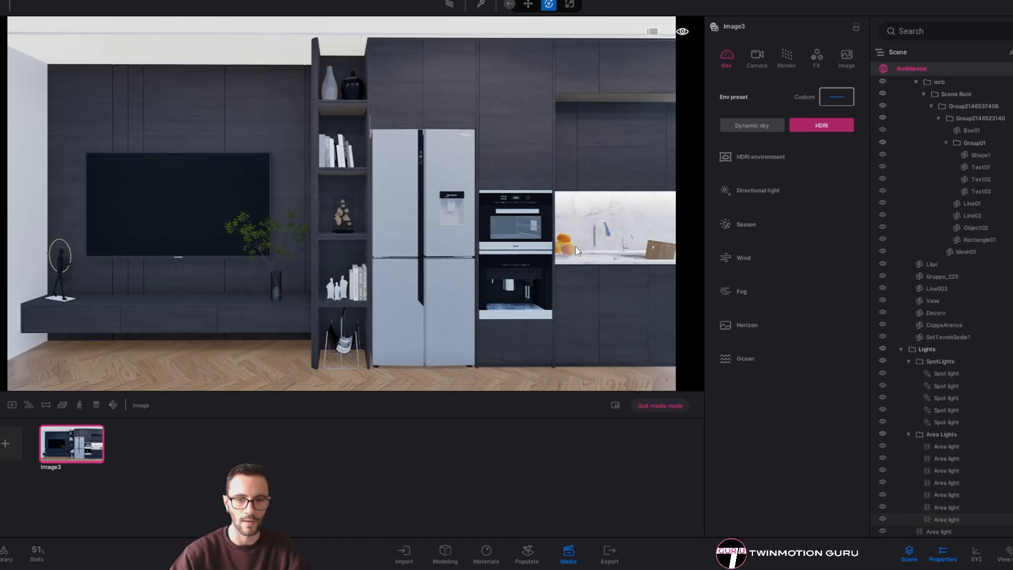
left_click(787, 55)
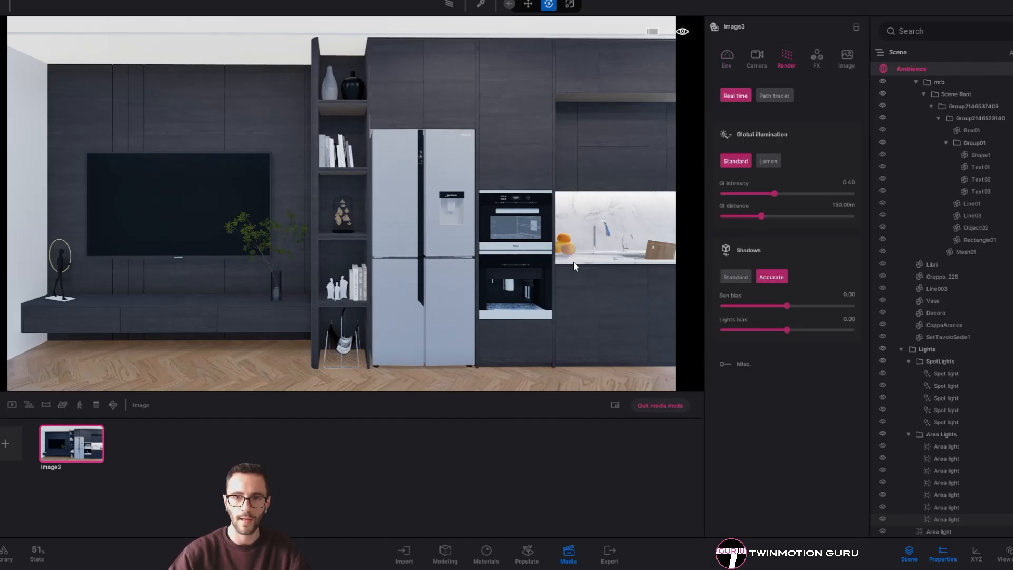
left_click(778, 160)
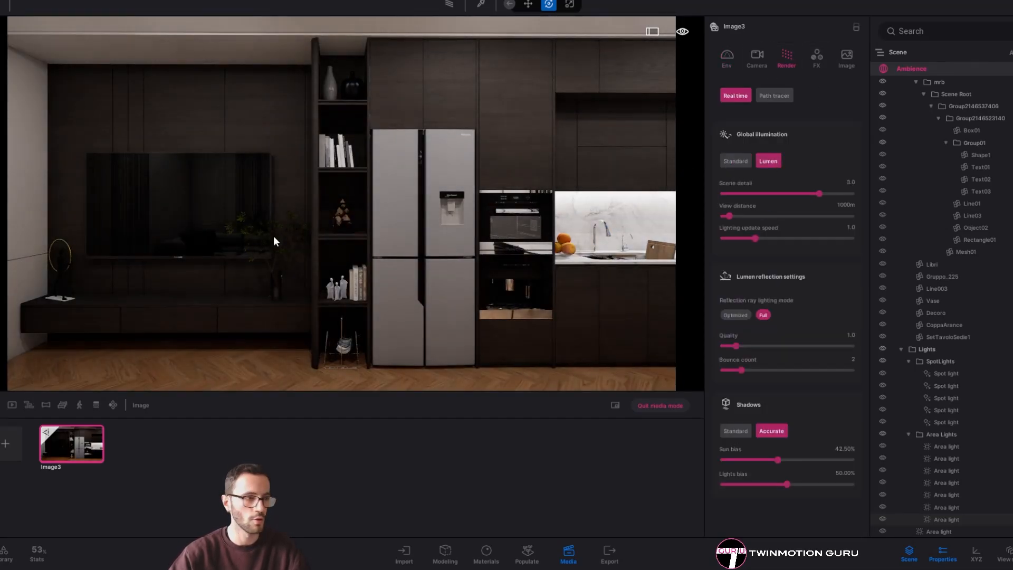
right_click_drag(419, 242, 308, 250)
left_click(80, 454)
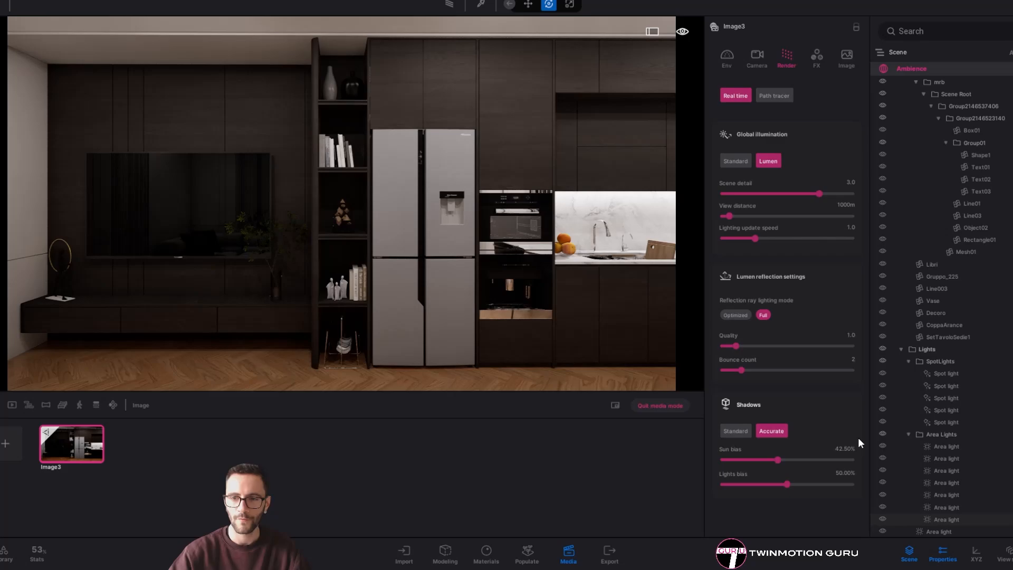
Collapse the Details folder in the scene graph and hide the whole Lights folder
scroll(967, 410, "up", 10)
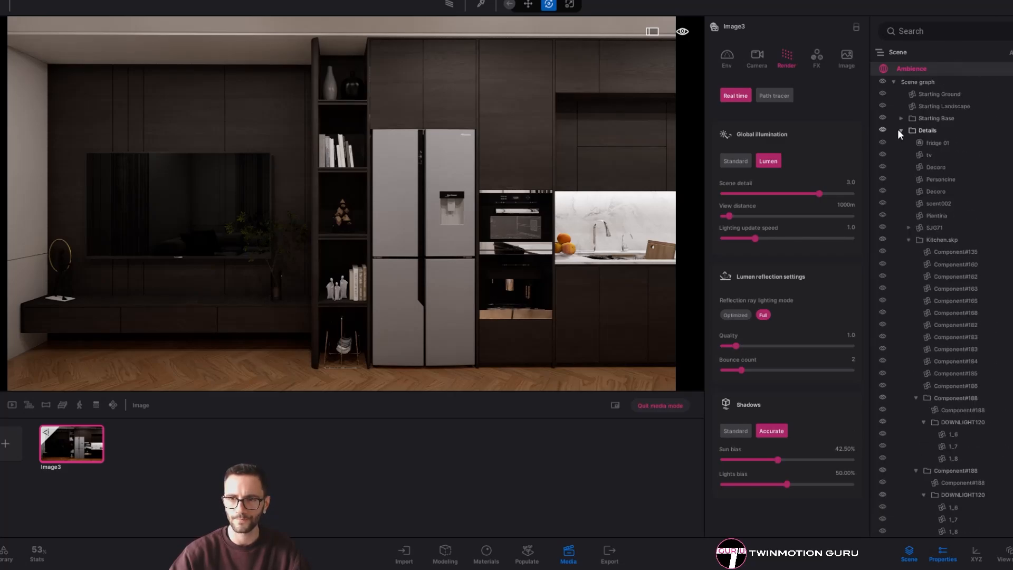
left_click(900, 130)
left_click(907, 154)
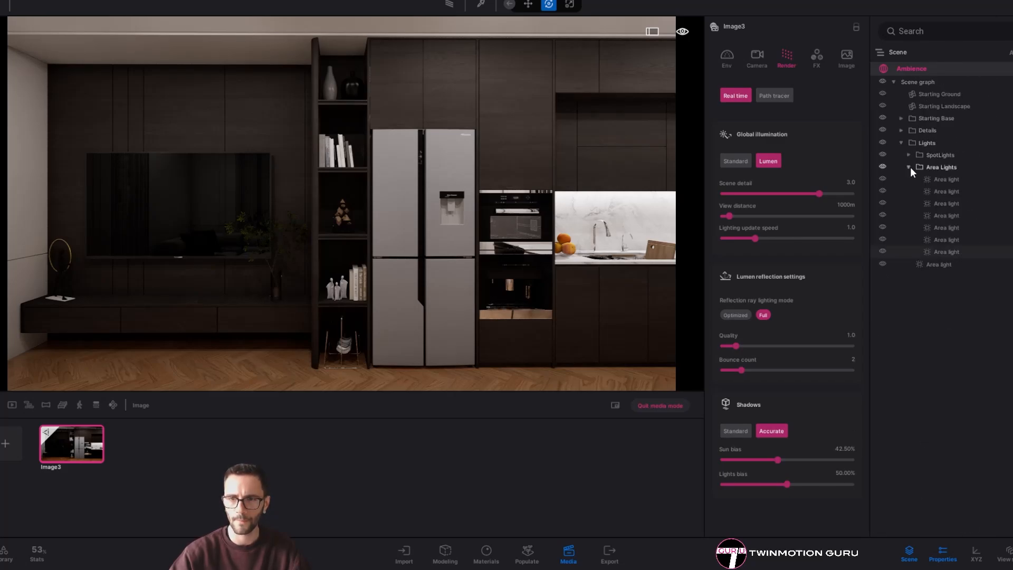
left_click(909, 167)
left_click(909, 166)
left_click(907, 155)
left_click(881, 143)
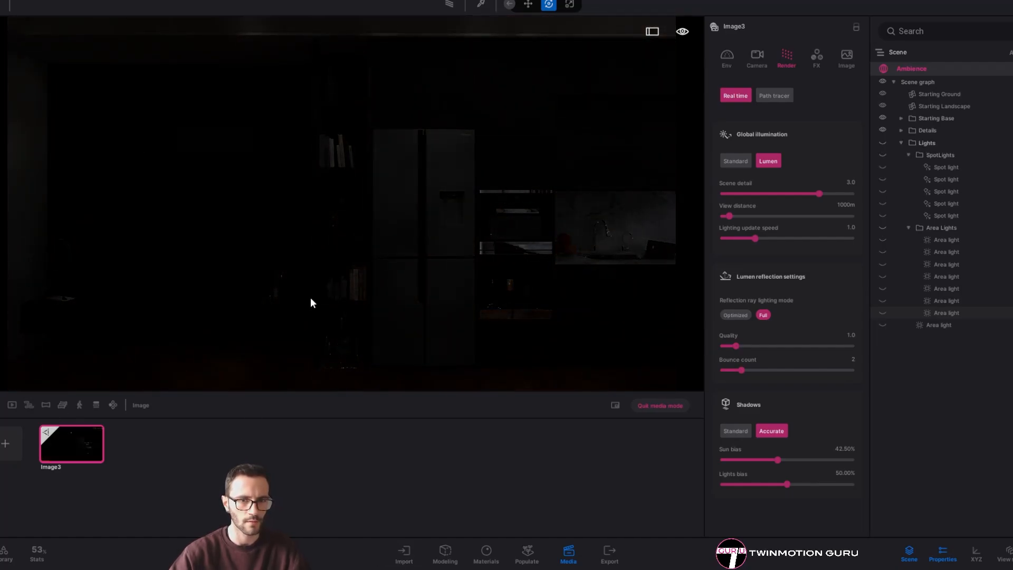
Look around the room with the lights hidden and return to Image3's saved view
left_click_drag(375, 278, 317, 359)
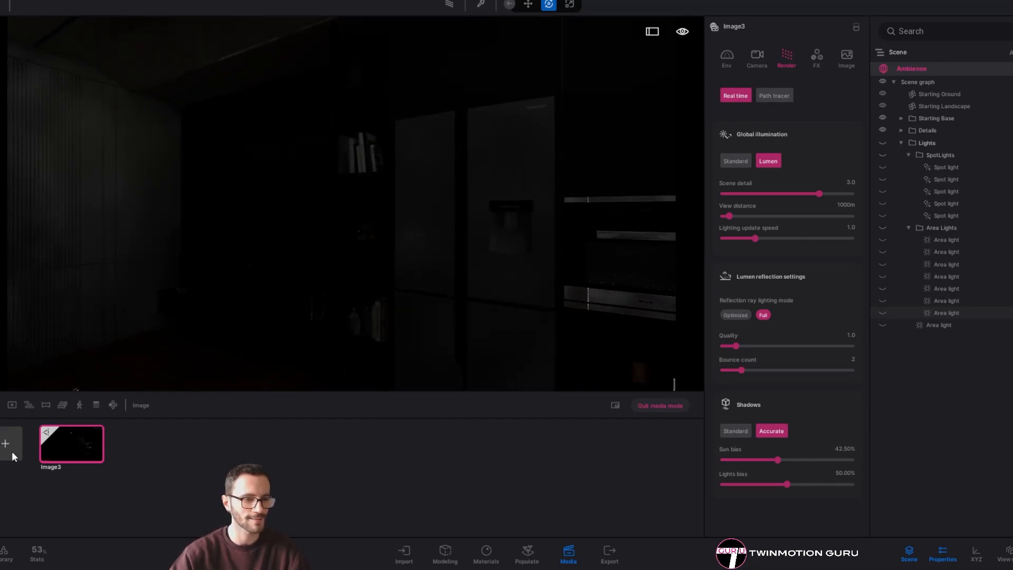
mouse_move(71, 459)
left_click_drag(349, 210, 425, 255)
left_click(98, 448)
left_click(97, 443)
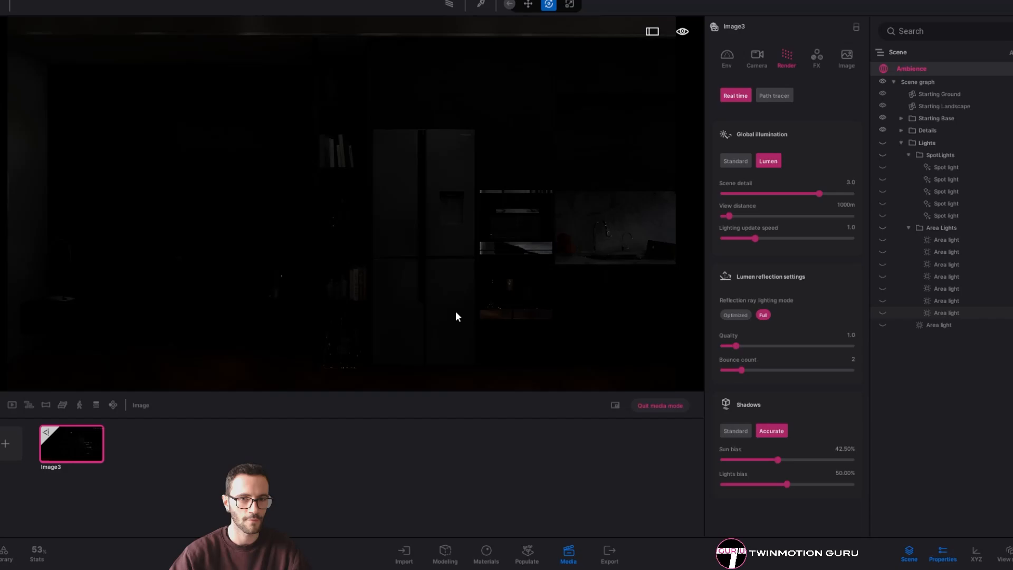
Sample the ceiling material beside the glowing light strip to examine its emissive settings, and return to Image3
left_click_drag(454, 311, 402, 121)
key("i")
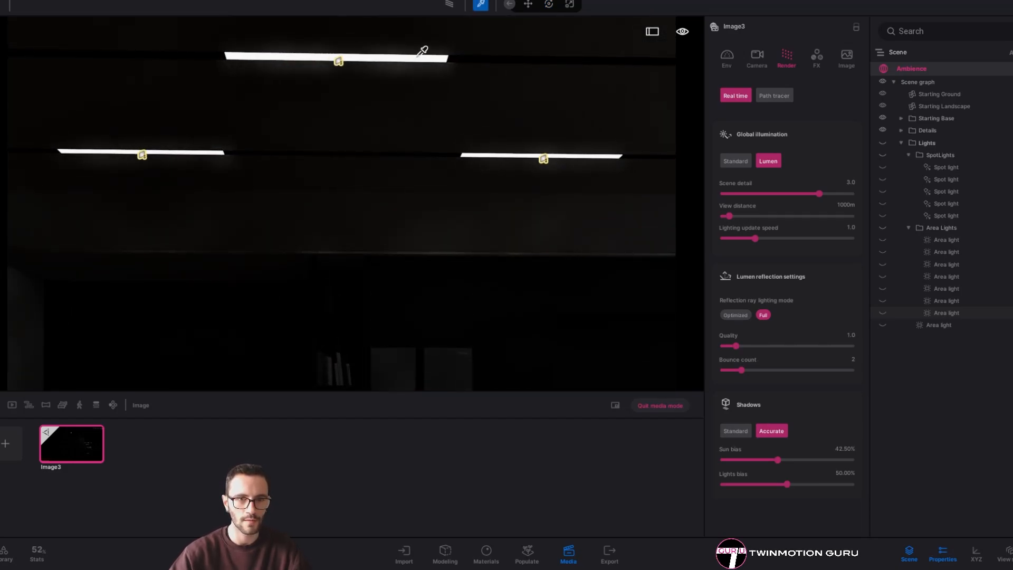
left_click(421, 51)
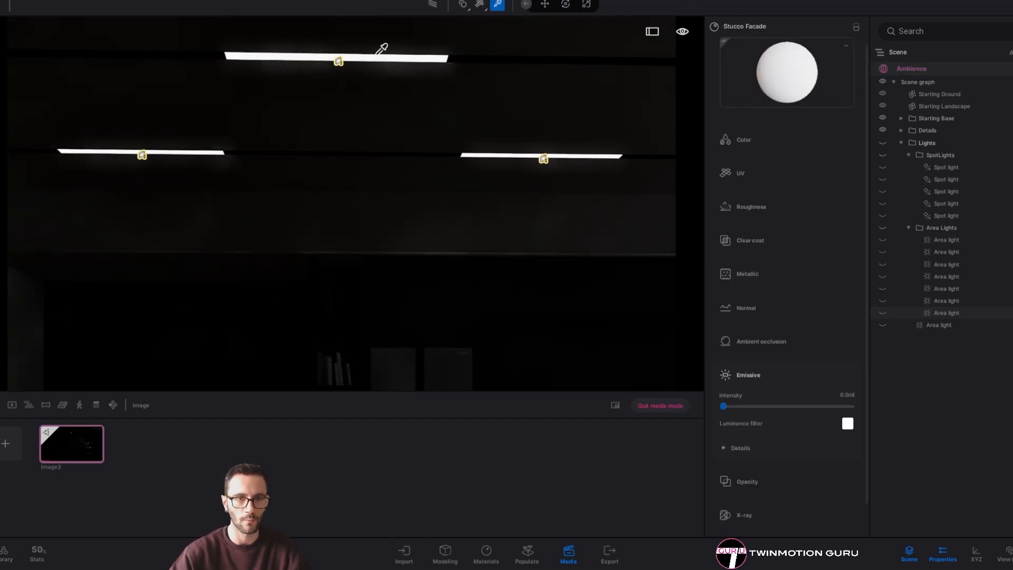
left_click(93, 441)
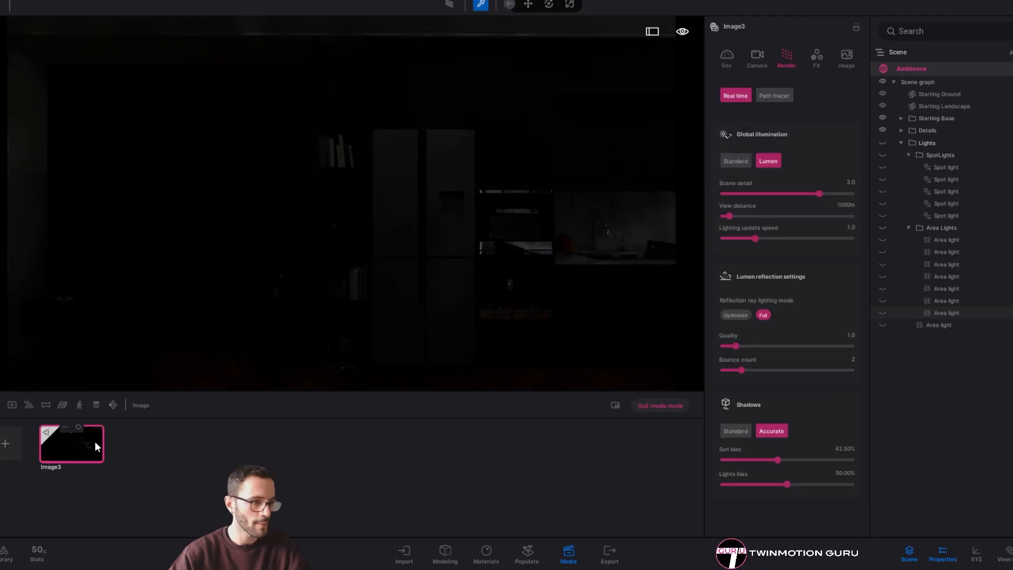
Rename Image3 as Lumen
left_click(65, 427)
left_click(55, 346)
type("Lumen")
key("Return")
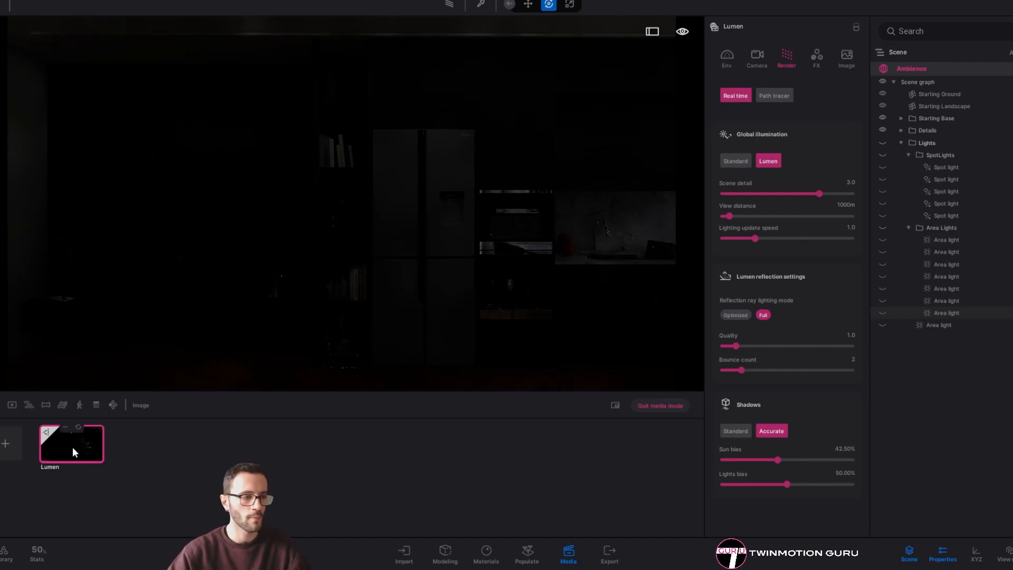
Create a second image from the Lumen image's saved view and rename it PT
left_click_drag(448, 182, 414, 264)
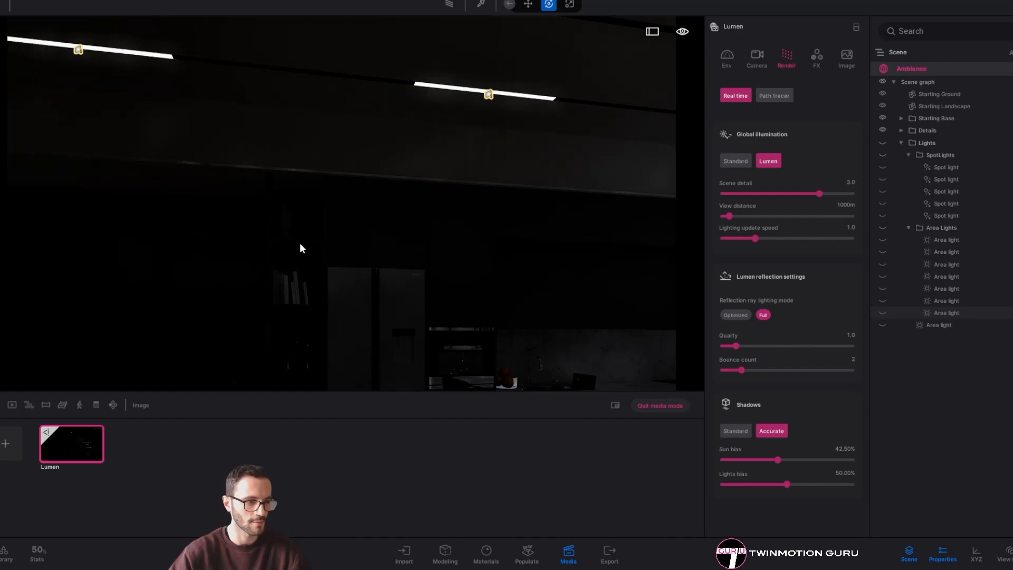
left_click(68, 459)
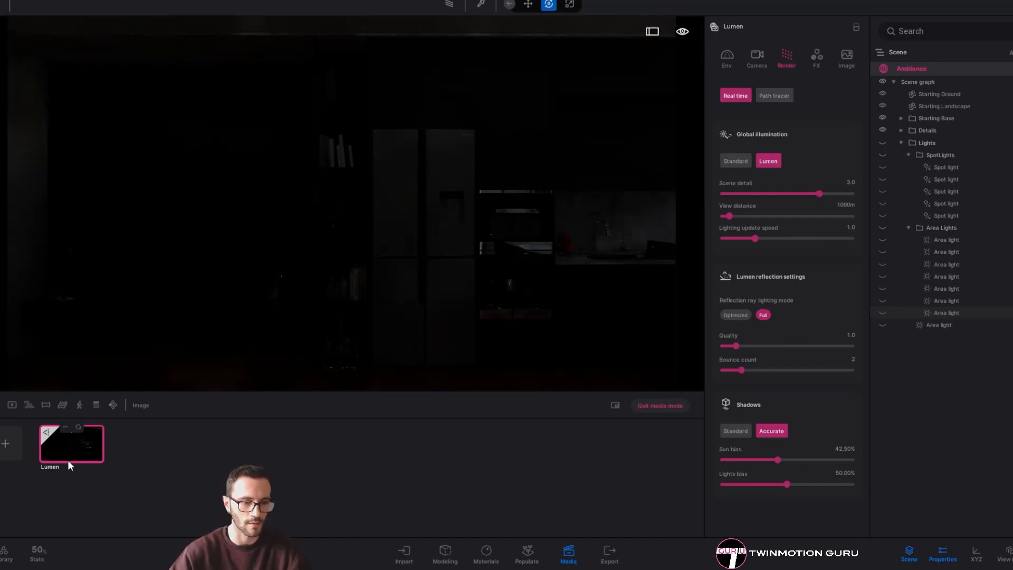
left_click(13, 448)
right_click(135, 427)
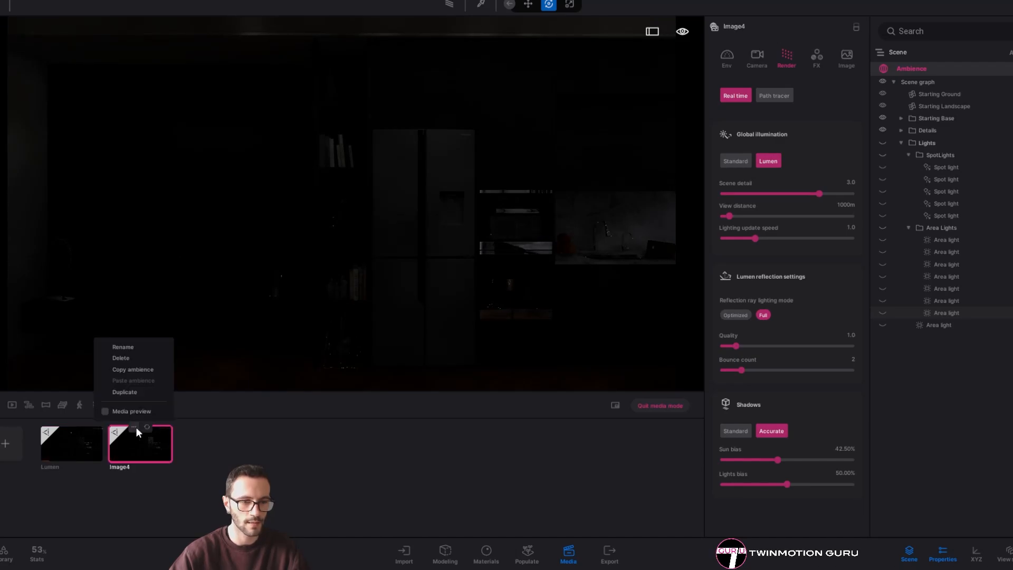
left_click(127, 345)
key("Caps_Lock")
type("PT")
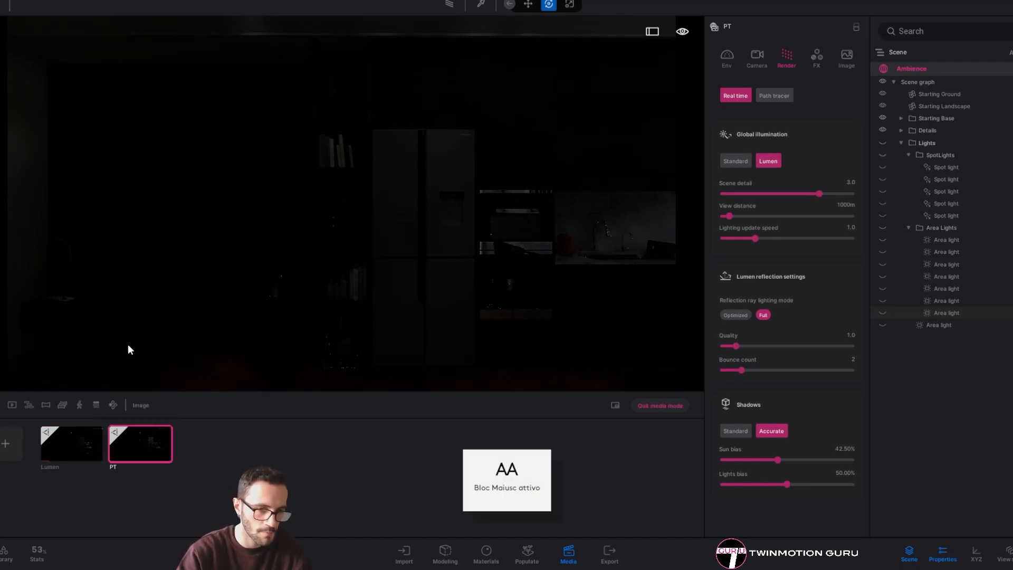
key("Caps_Lock")
key("Return")
Enable the Path Tracer for the PT image and look around the unlit room
key("r")
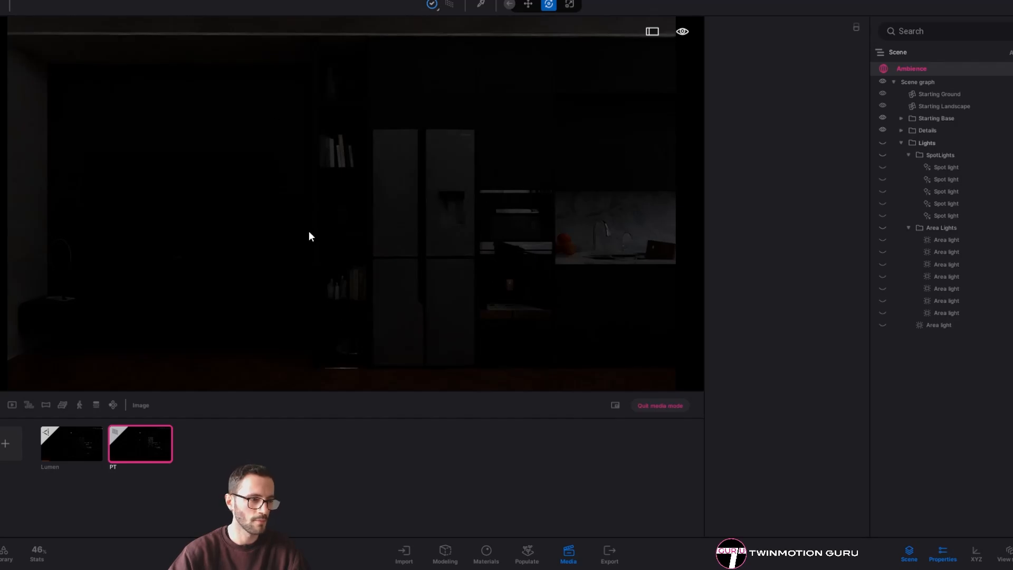
right_click_drag(309, 230, 349, 224)
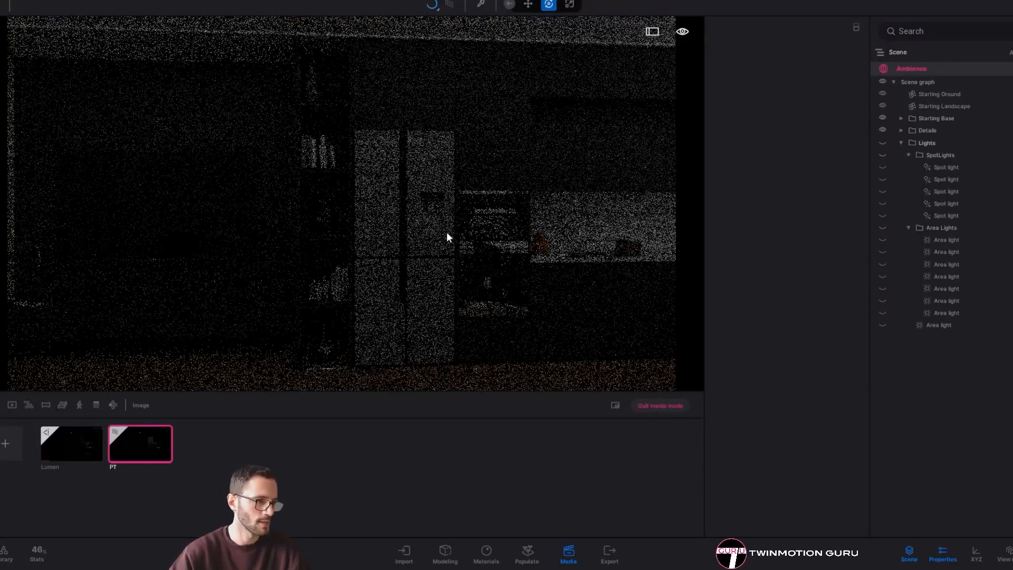
In the Lumen image, sample the glowing ceiling light strip's material and set its emissive intensity to 5 nit
left_click(94, 449)
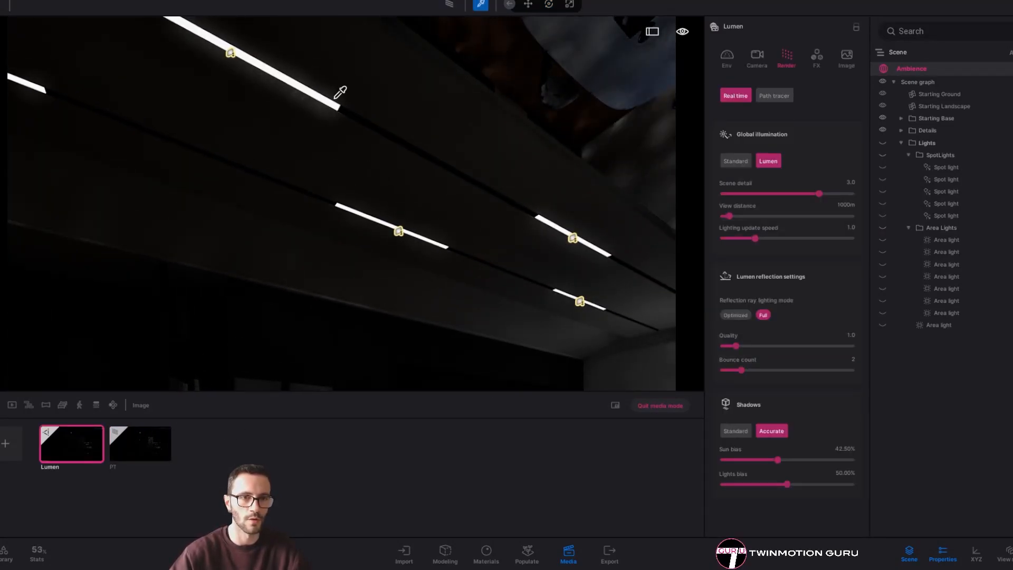
left_click(338, 97)
right_click_drag(338, 97, 359, 161)
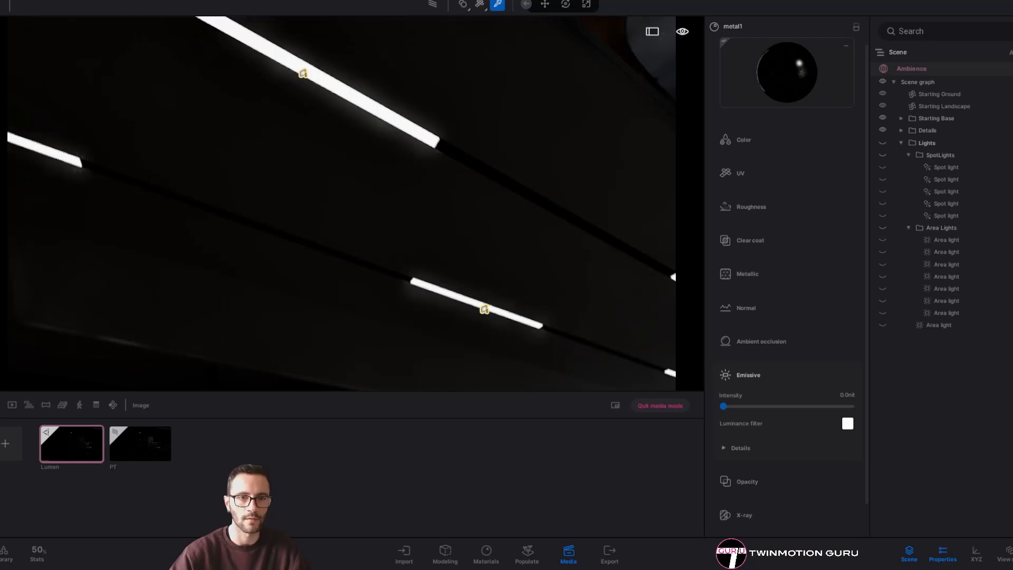
middle_click_drag(358, 162, 423, 119)
left_click(438, 76)
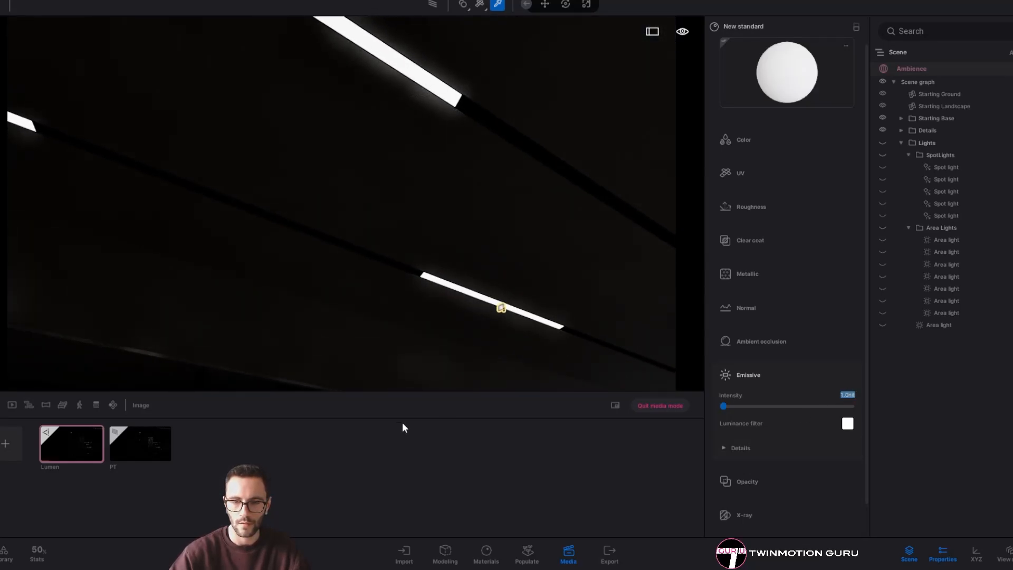
type("5")
key("Return")
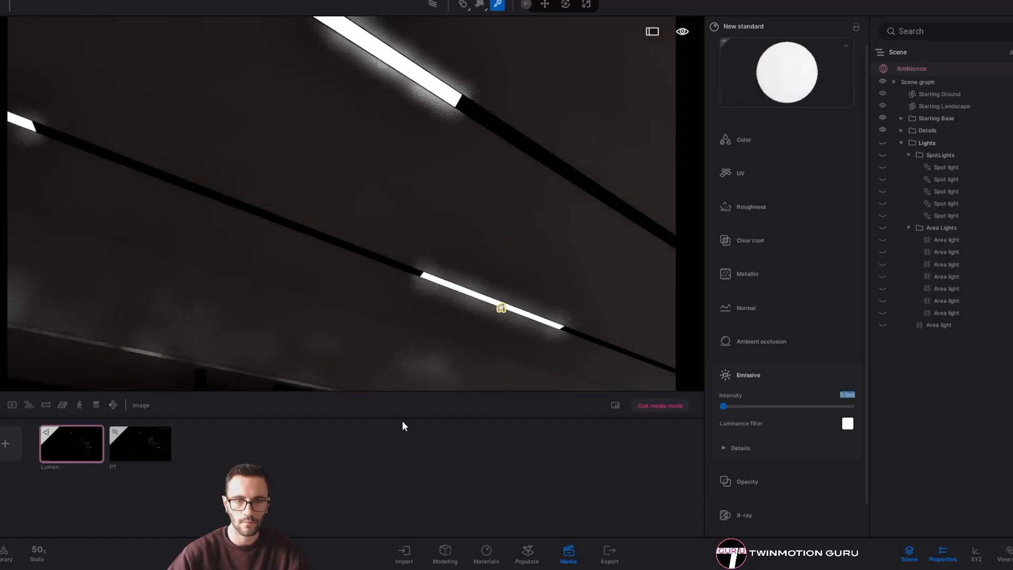
Raise the light strip material's emissive intensity to 10 nit
right_click_drag(355, 246, 337, 316)
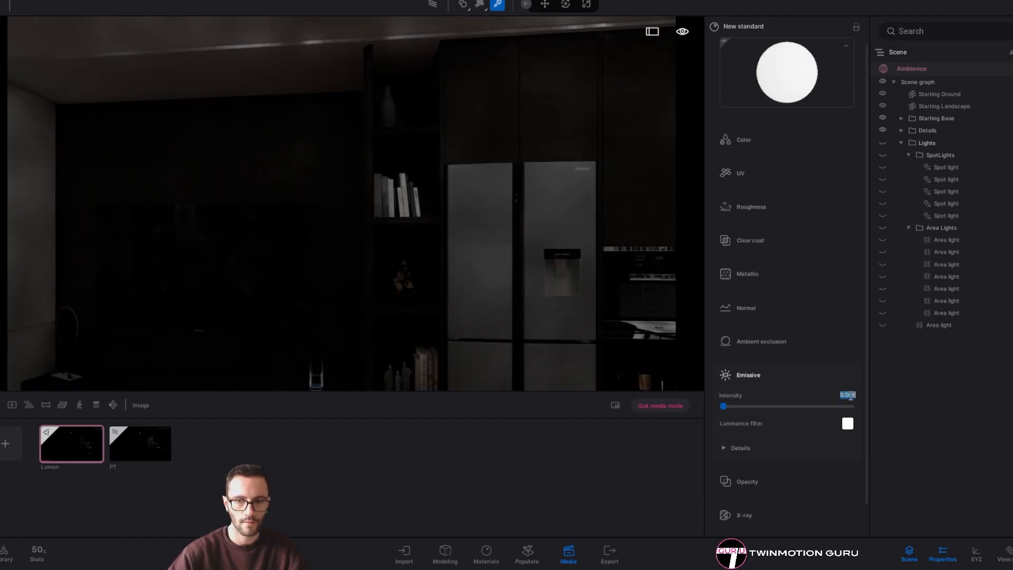
left_click(851, 395)
type("10")
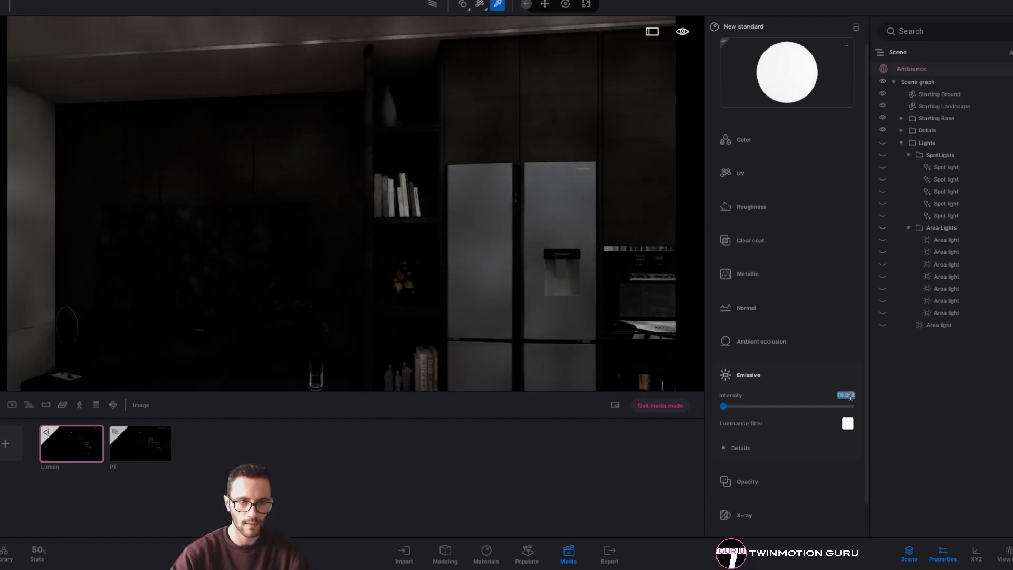
key("Return")
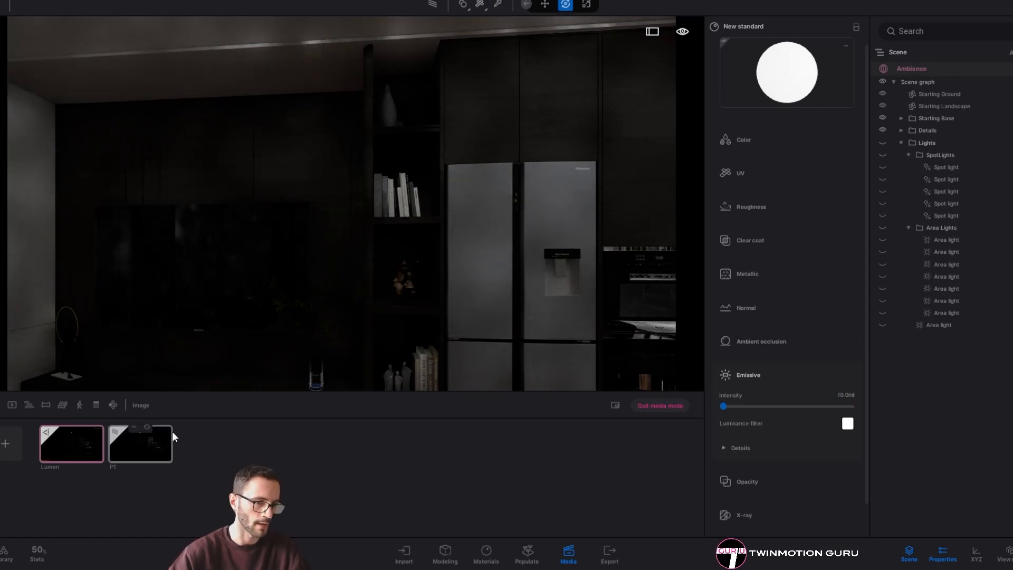
Compare the Lumen and PT images with only the emissive strips lighting the room
left_click(82, 446)
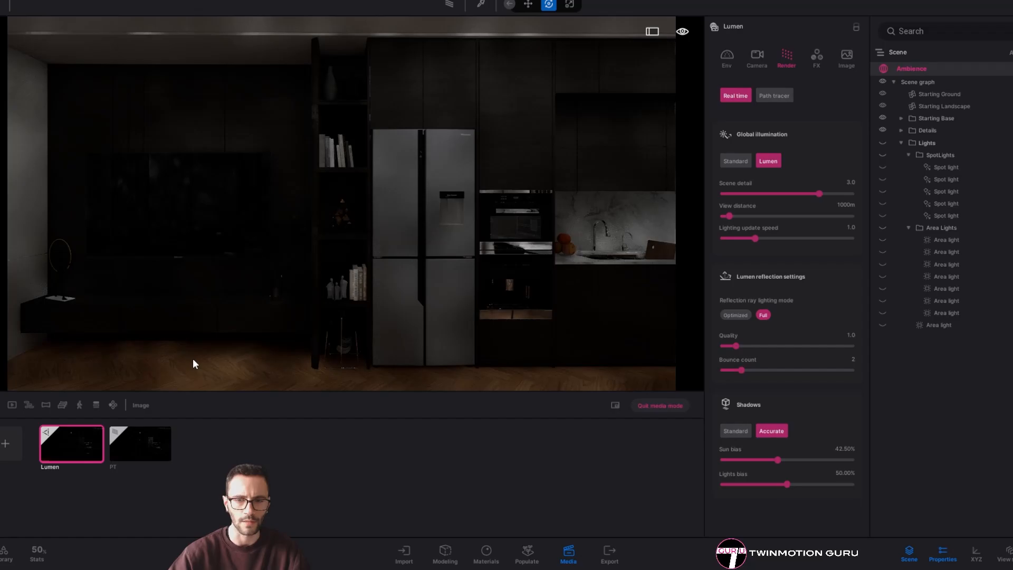
left_click(157, 451)
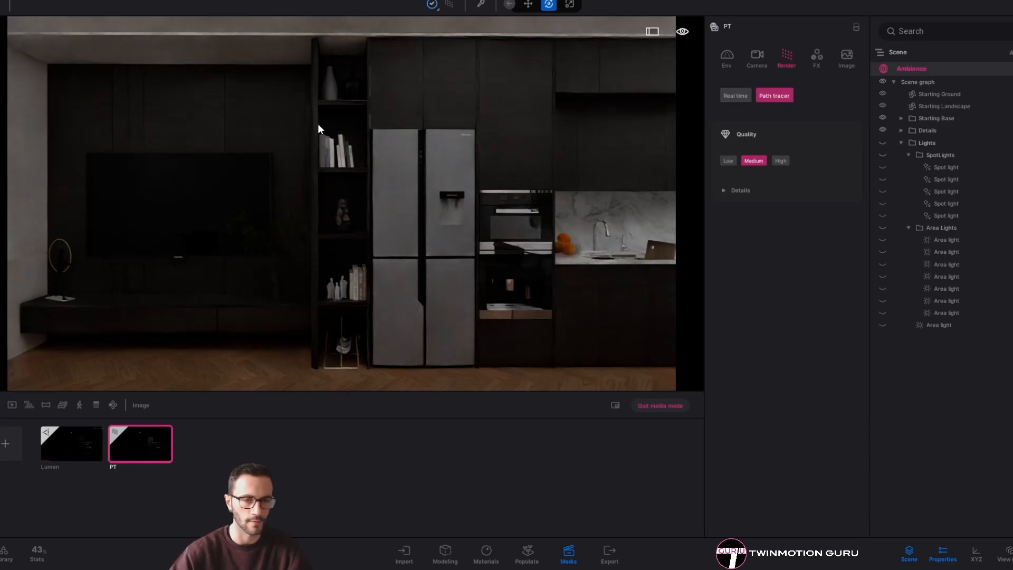
left_click(57, 455)
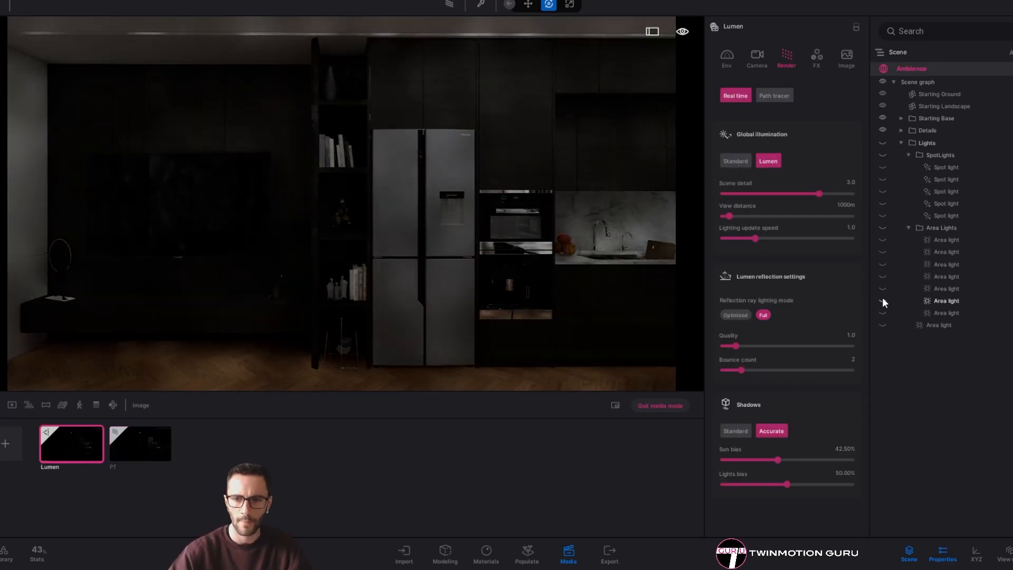
Make the whole Lights folder visible and update the saved Lumen image with the lit view
left_click(882, 141)
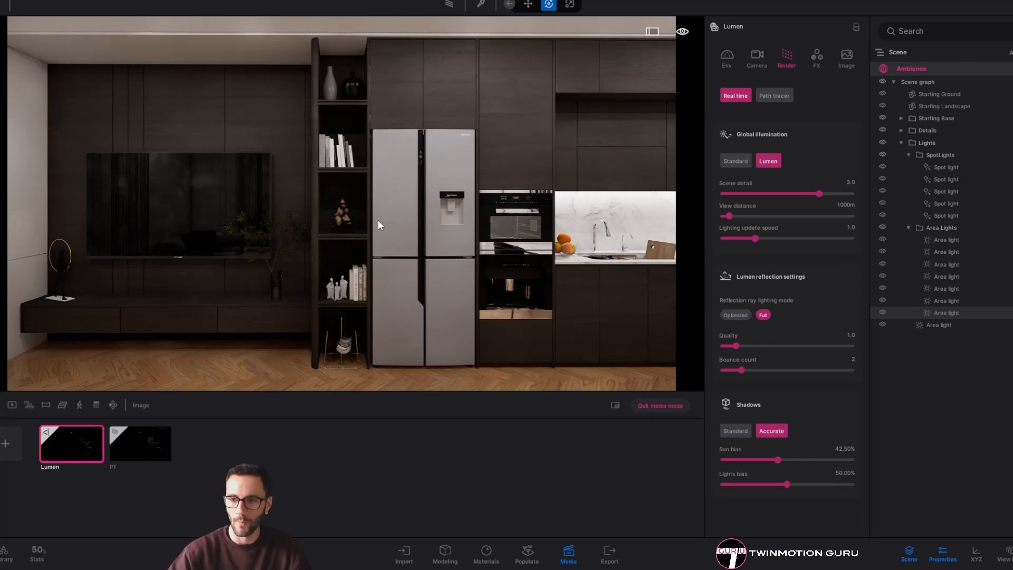
left_click(948, 182)
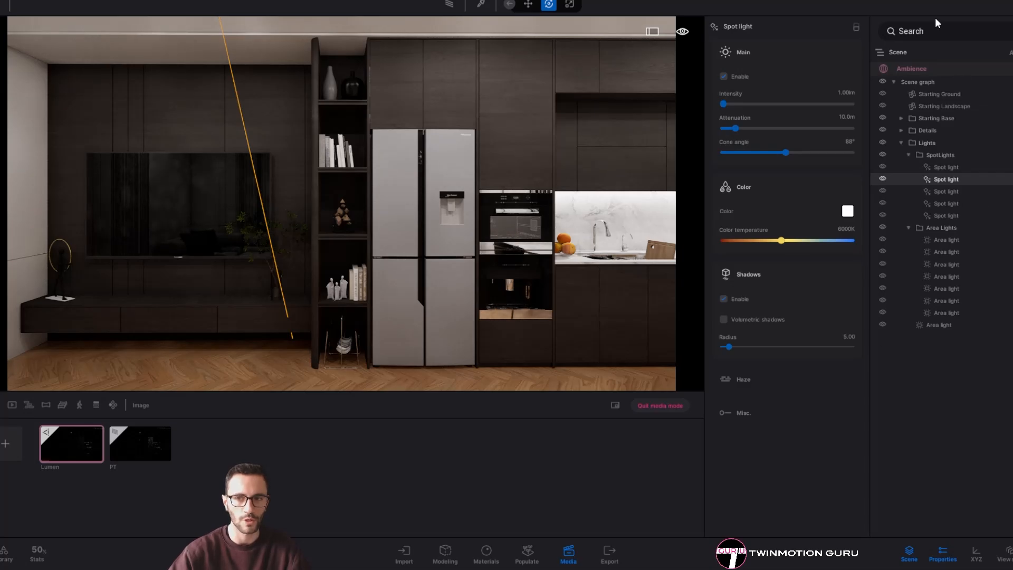
left_click(910, 68)
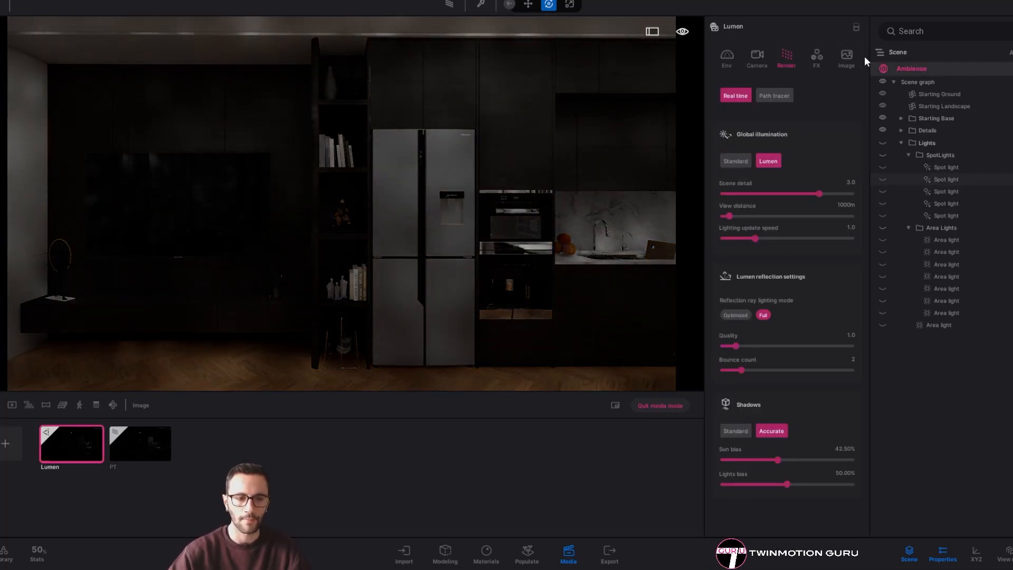
left_click(882, 143)
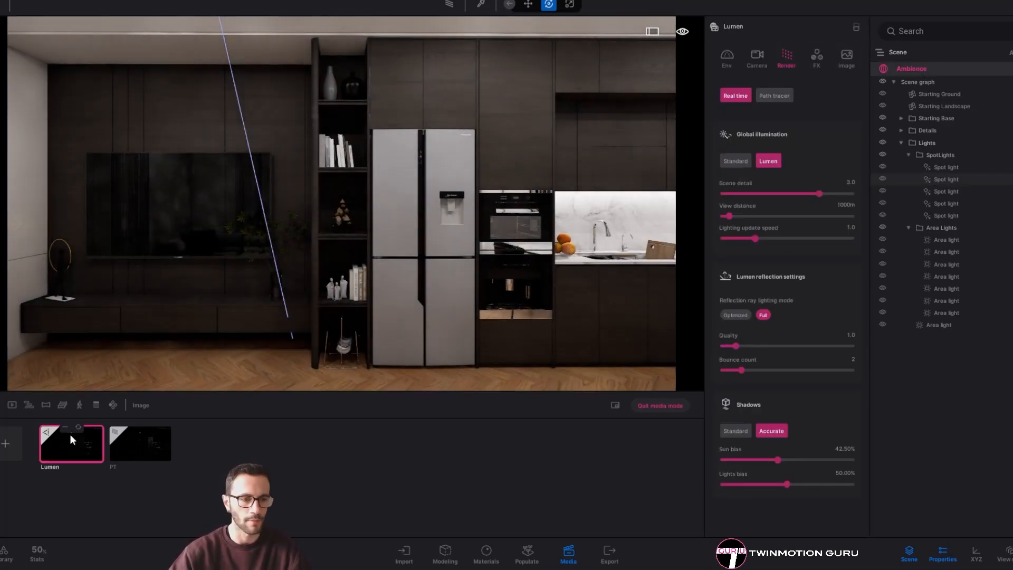
left_click(79, 426)
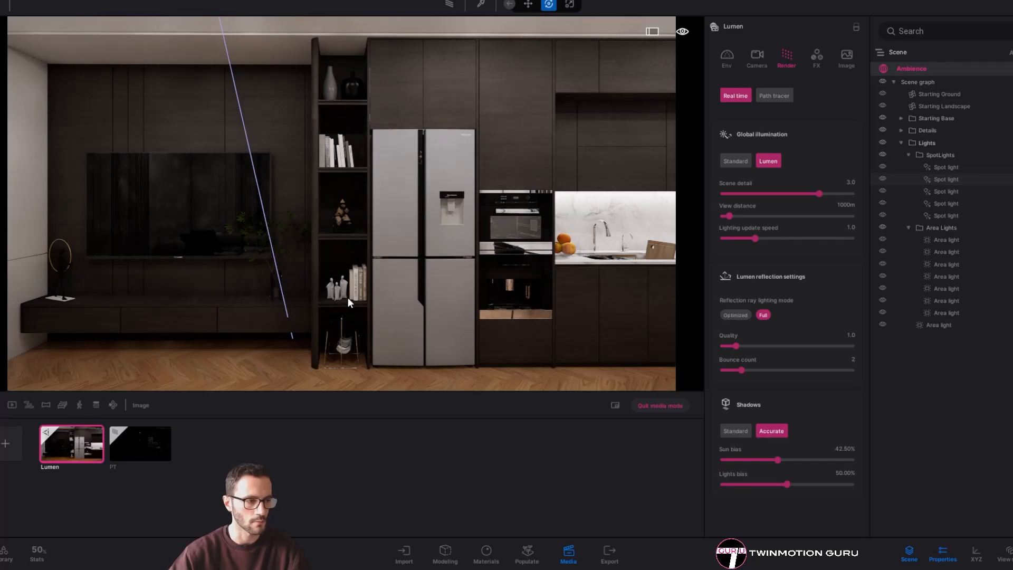
Lower the intensity of the area light above the kitchen counter
left_click(911, 70)
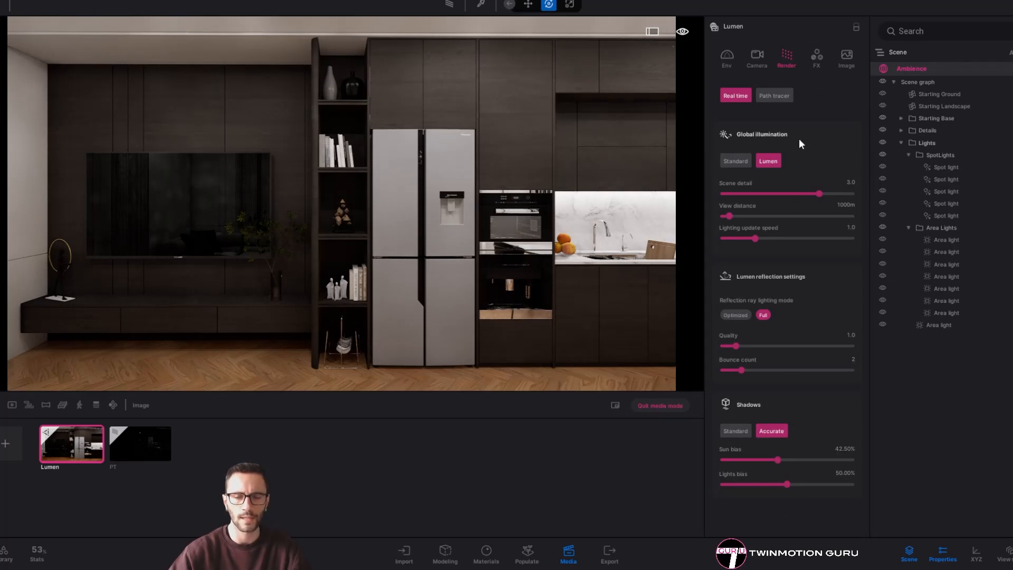
left_click(734, 61)
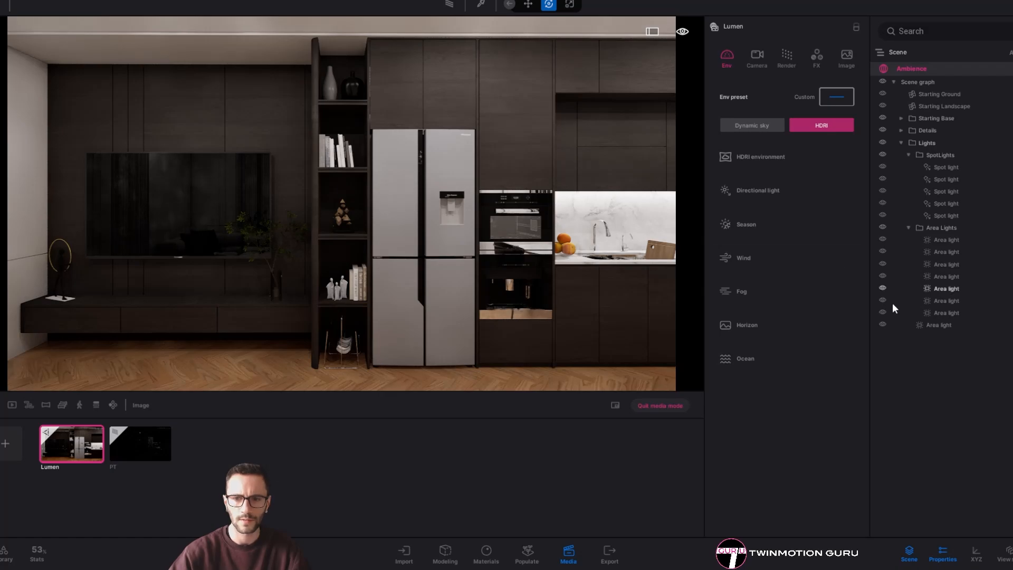
left_click(938, 325)
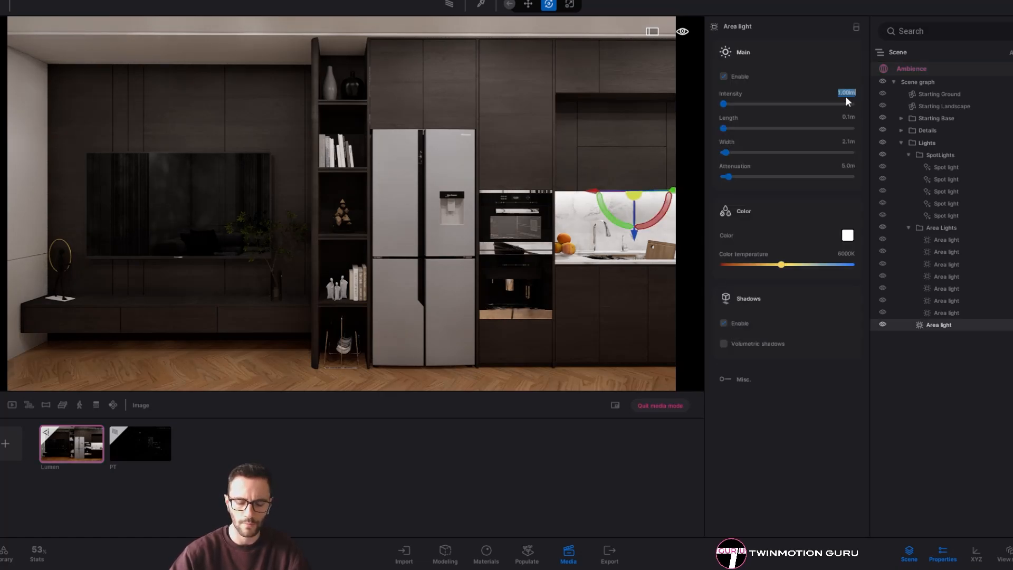
left_click(556, 173)
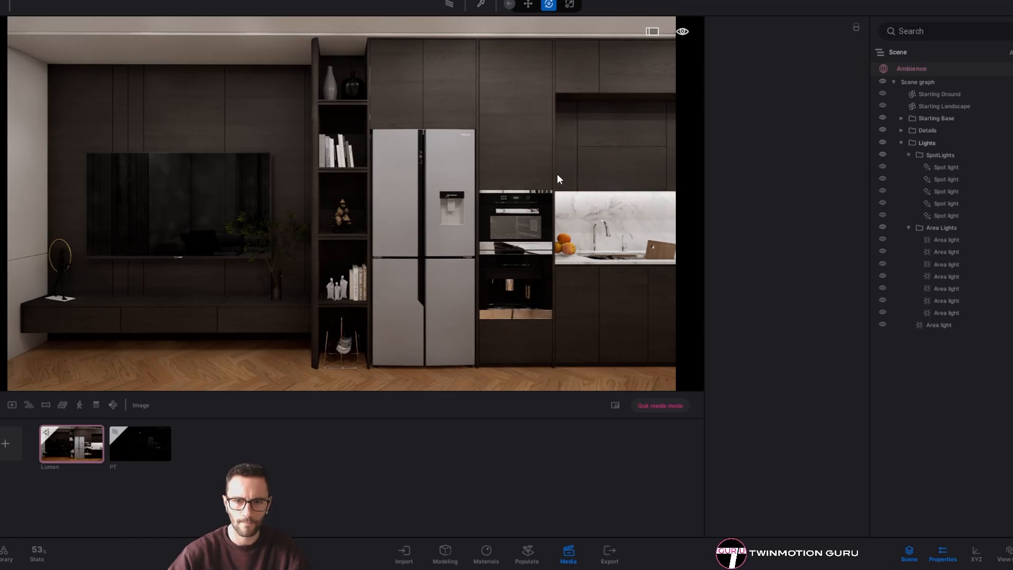
left_click(912, 323)
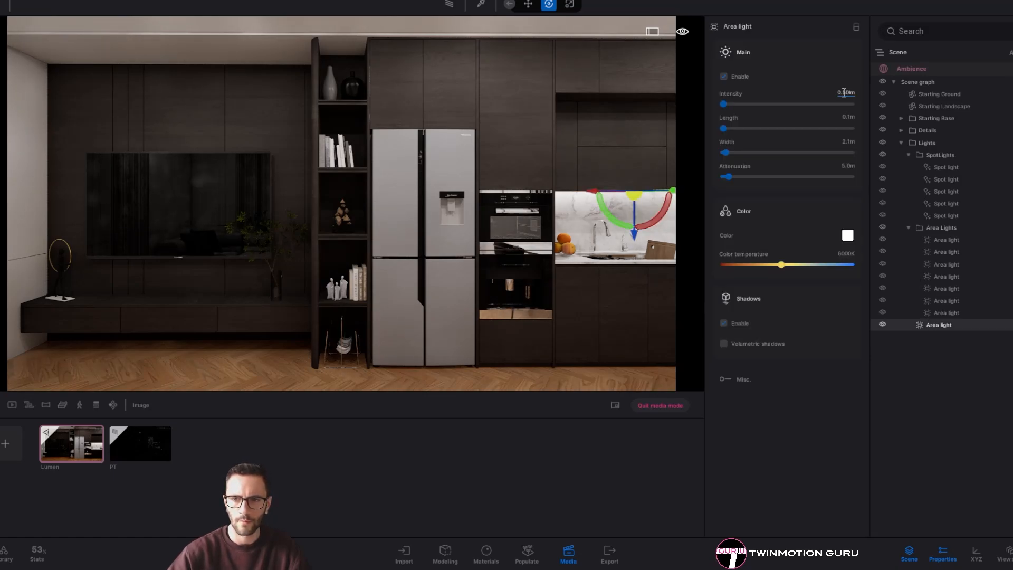
left_click(429, 209)
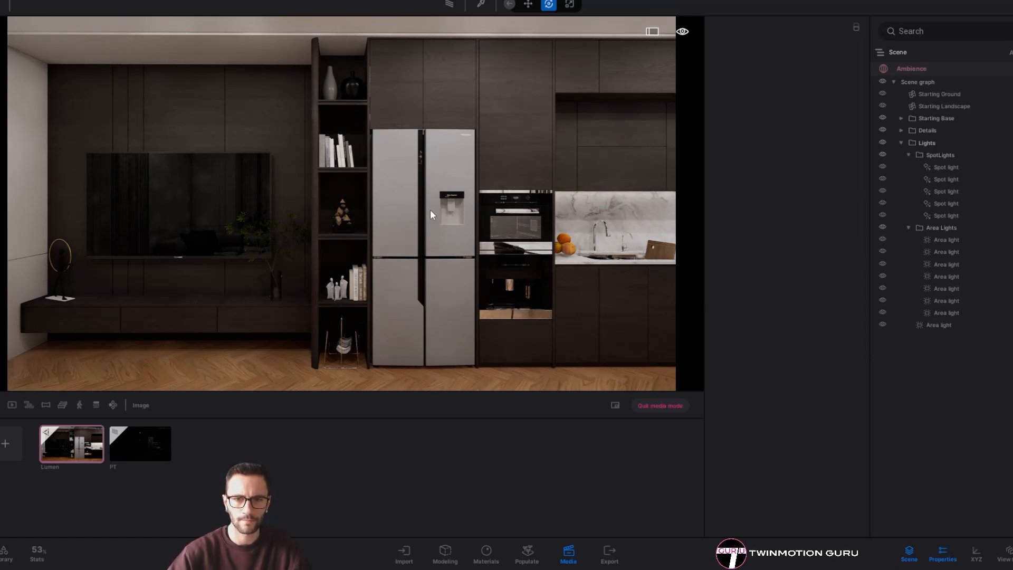
Turn off auto-exposure in the Lumen image's camera settings and set the exposure to 10
left_click(913, 69)
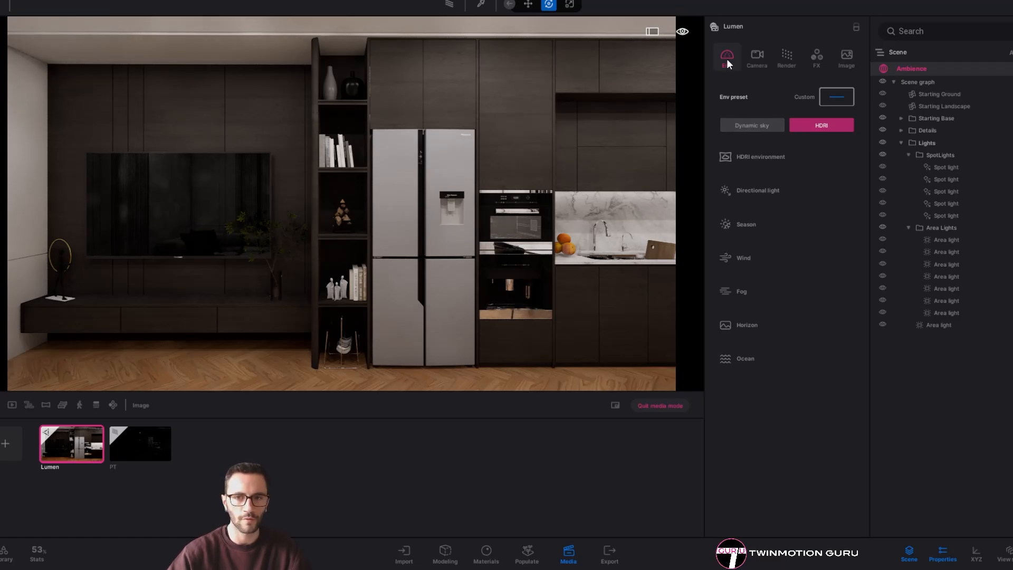
left_click(754, 56)
left_click(743, 122)
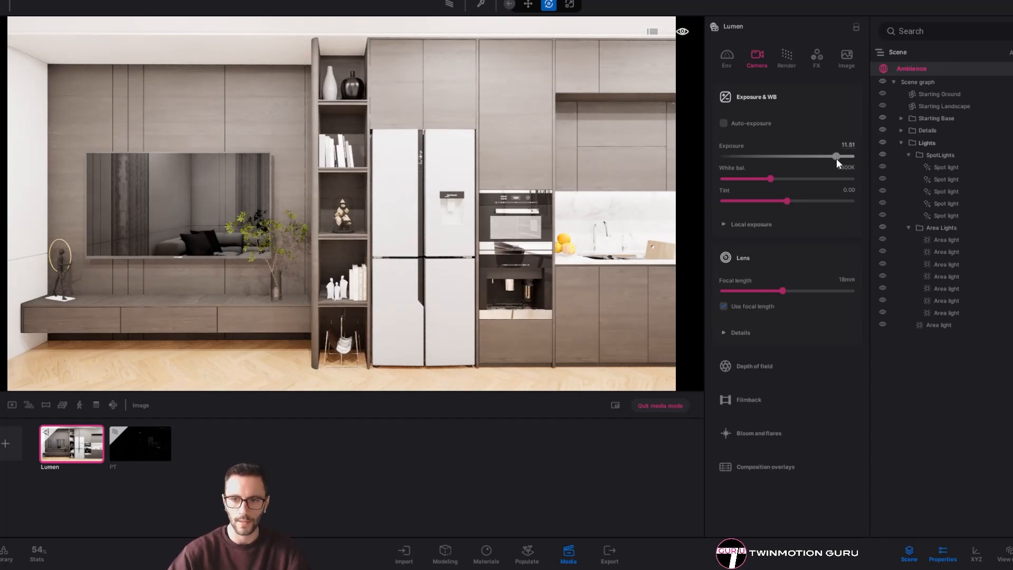
left_click_drag(837, 157, 827, 158)
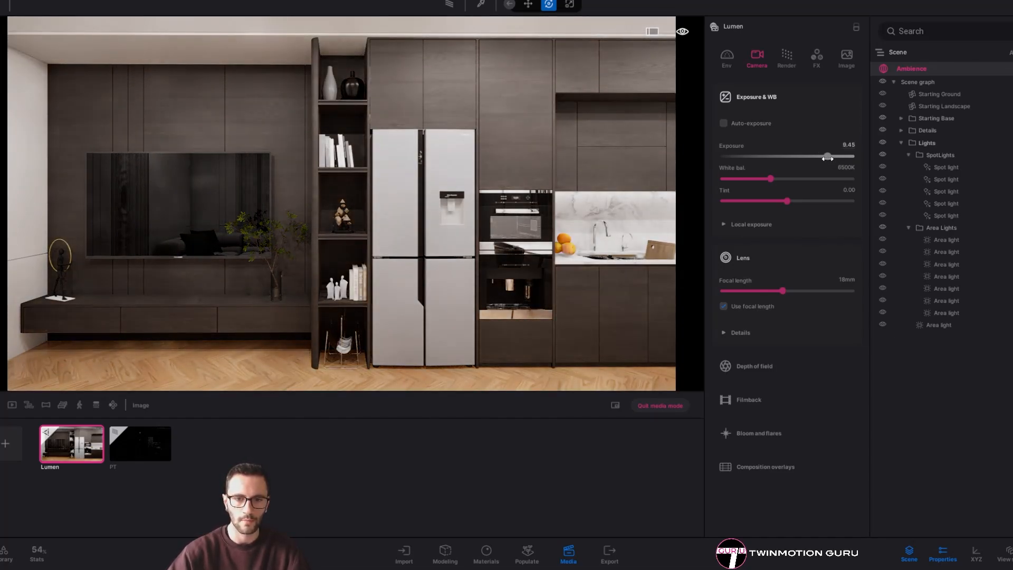
left_click_drag(826, 156, 829, 158)
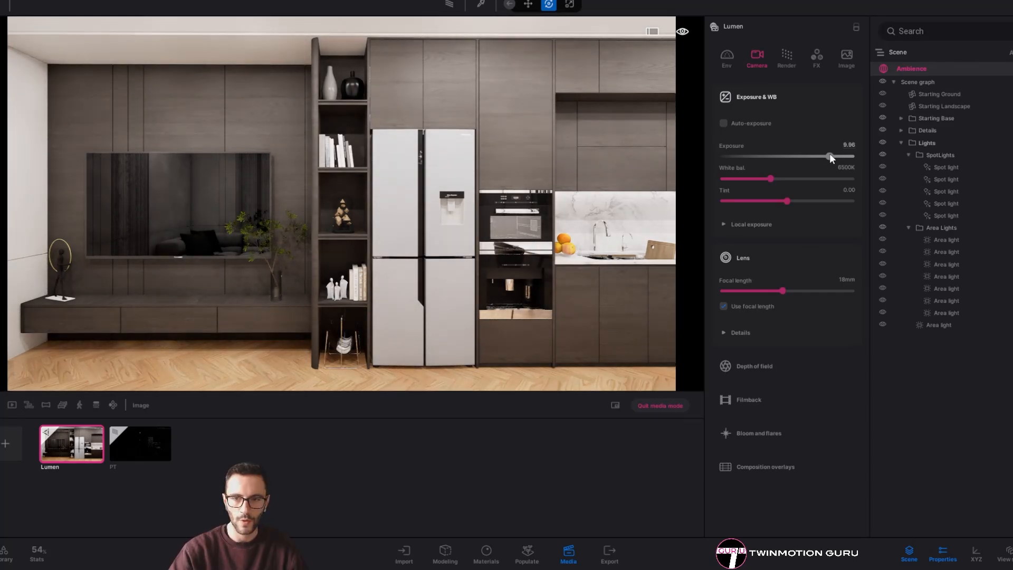
mouse_move(829, 156)
left_mouse_down()
mouse_move(818, 156)
mouse_move(830, 157)
left_mouse_up()
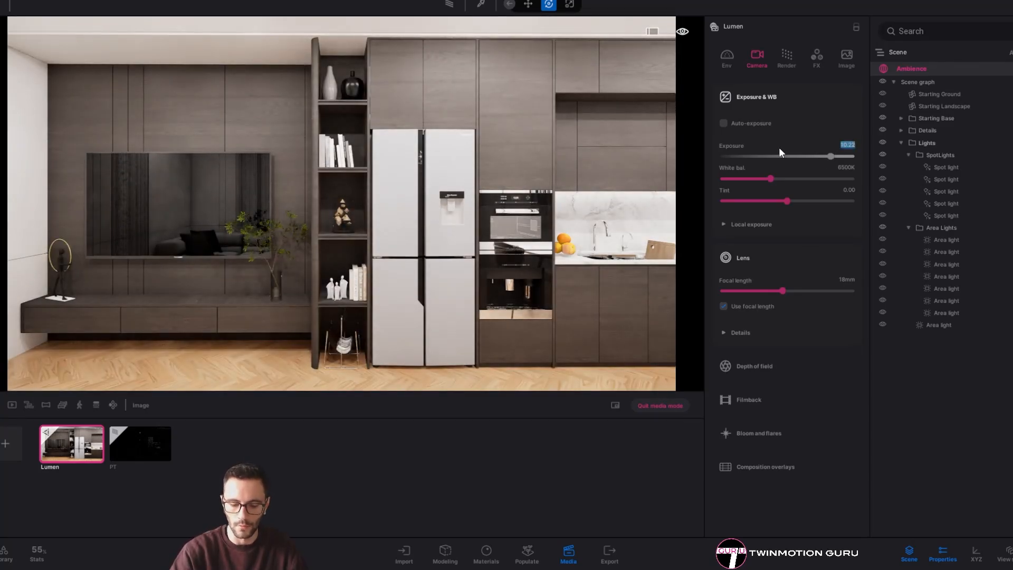
type("10")
key("Return")
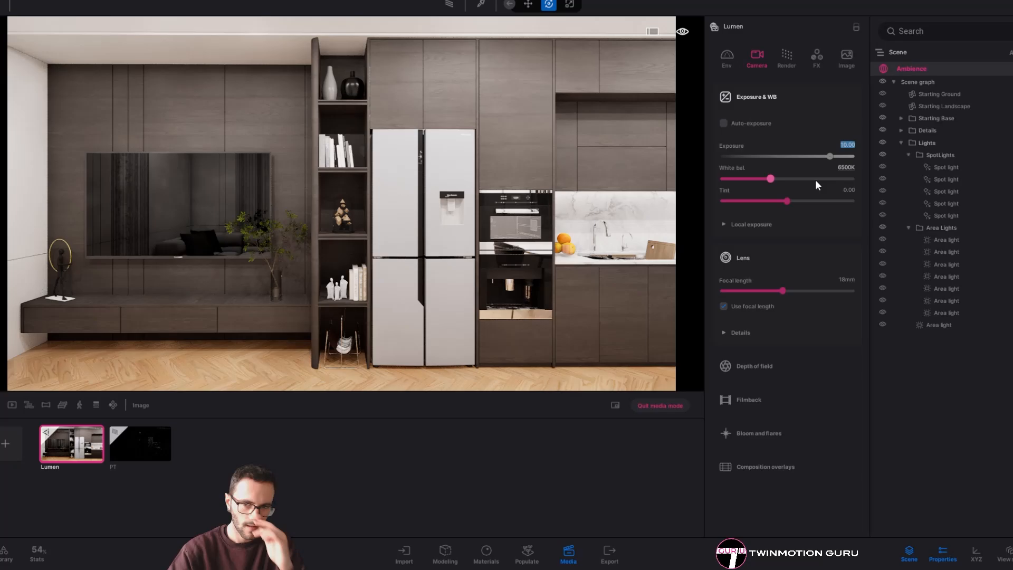
Try a different white balance on the Lumen image and set it back to 6500K
left_click_drag(767, 180, 771, 177)
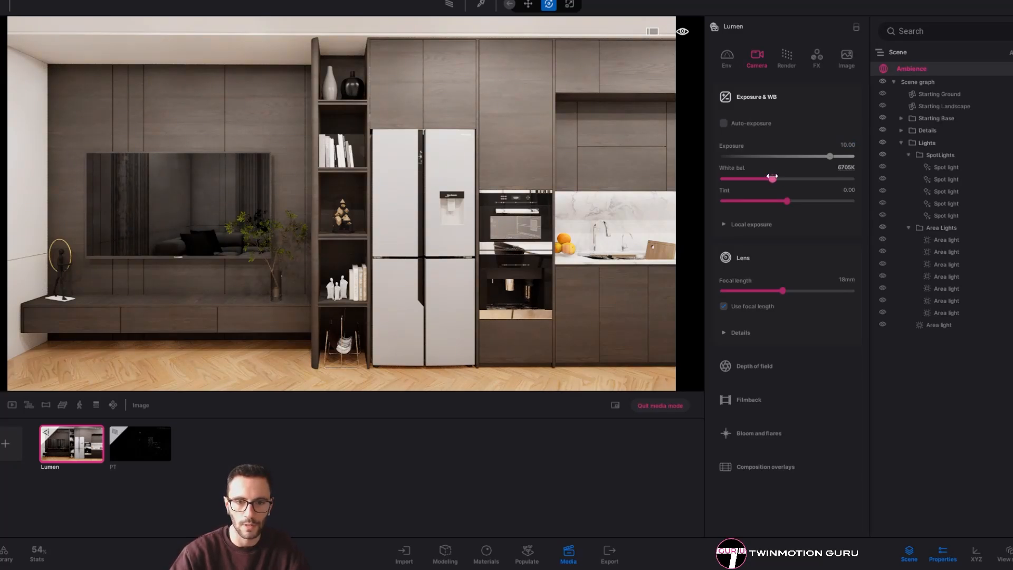
left_click(844, 168)
type("6")
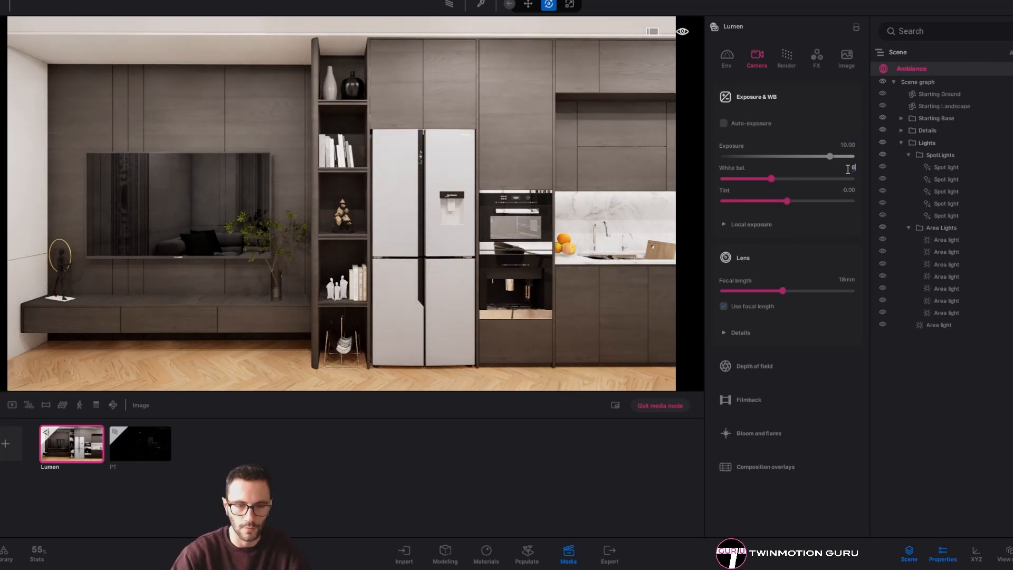
type("500")
key("Return")
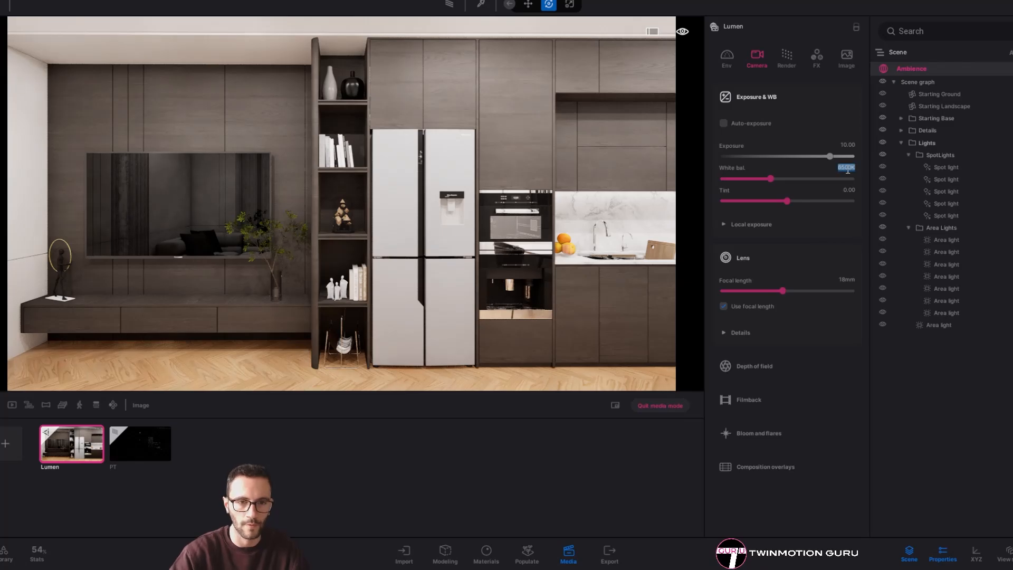
Return to the saved Lumen view and compare the room with the Lights folder hidden and shown
right_click_drag(423, 238, 472, 211)
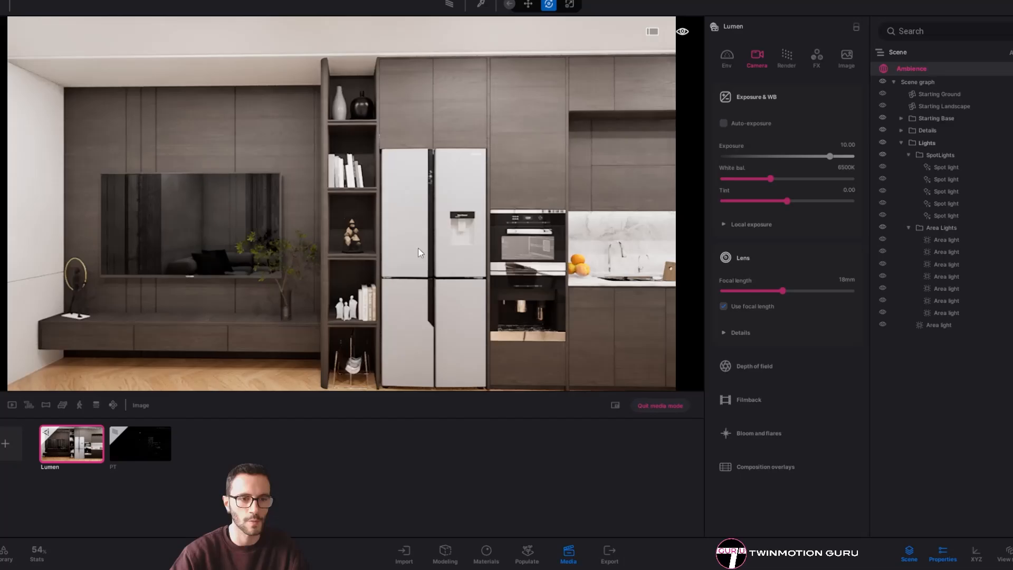
left_click(84, 449)
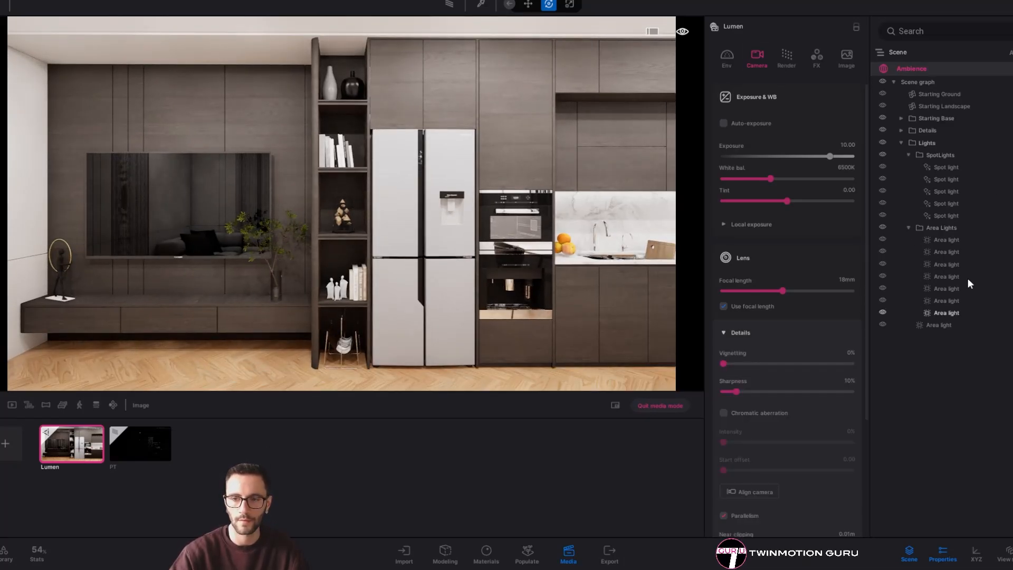
left_click(882, 142)
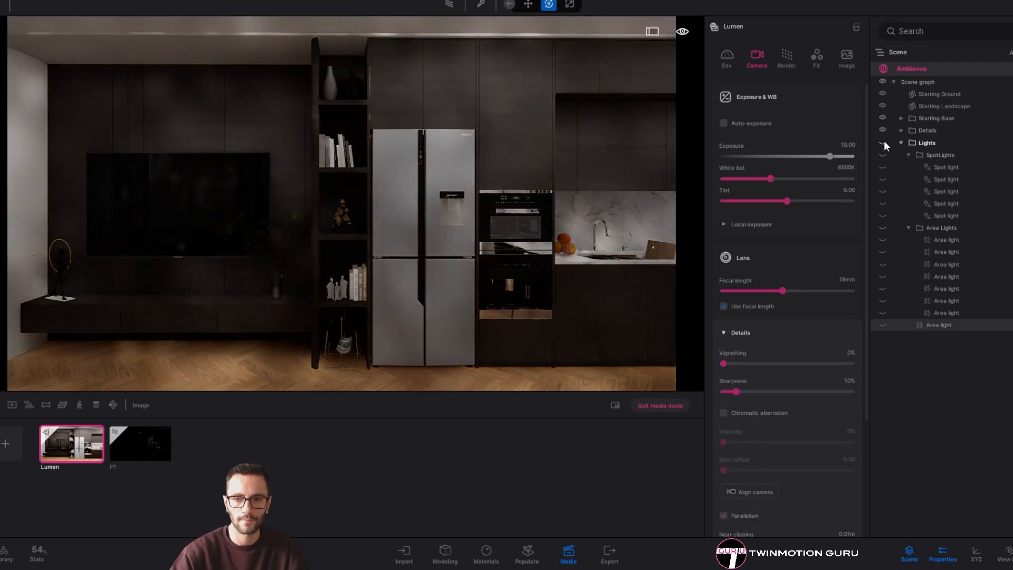
left_click(882, 142)
left_click(883, 142)
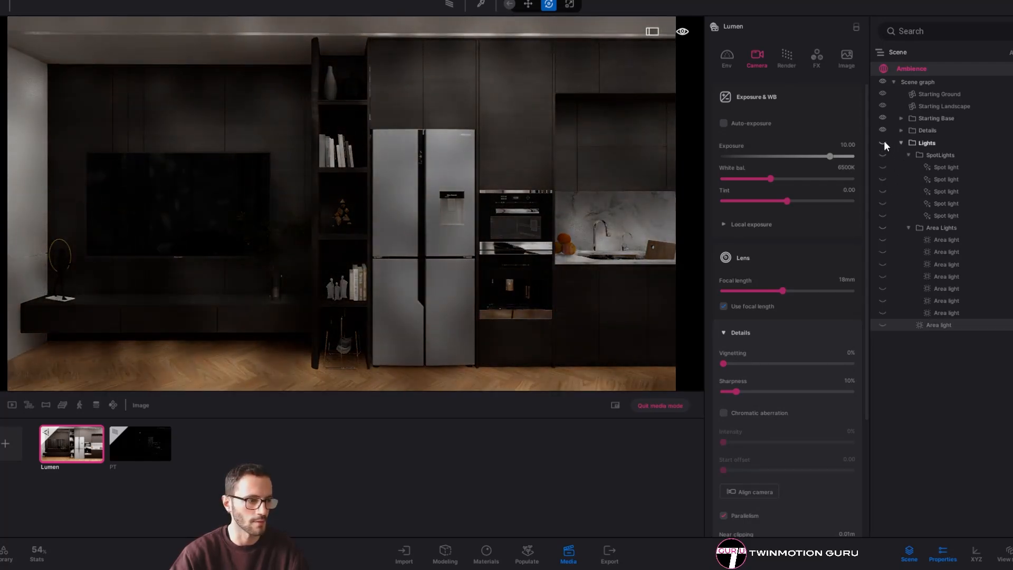
left_click(883, 143)
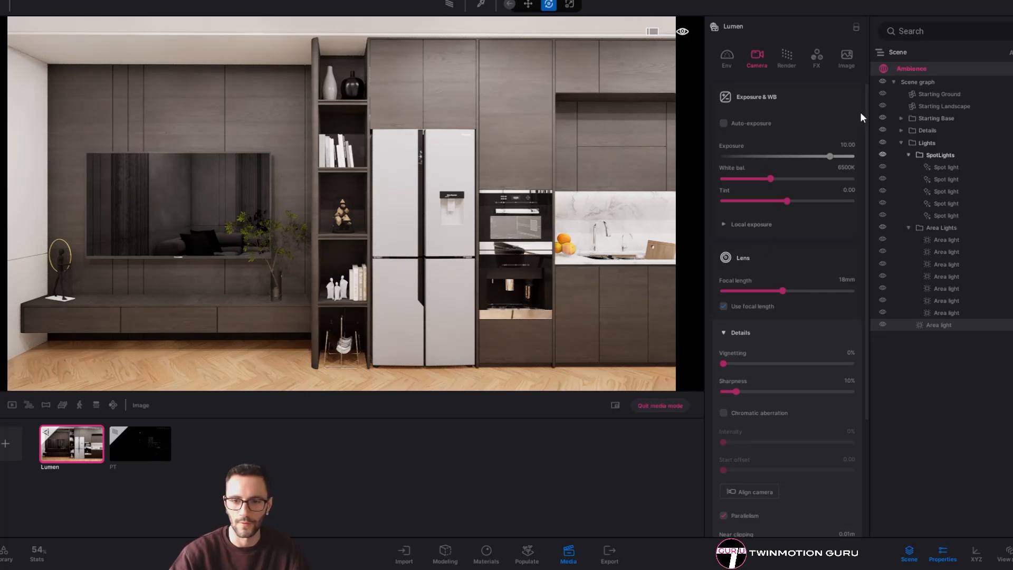
Adjust the Lumen image's local exposure, setting shadows to 0.51 and highlights to 0.76
left_click(752, 225)
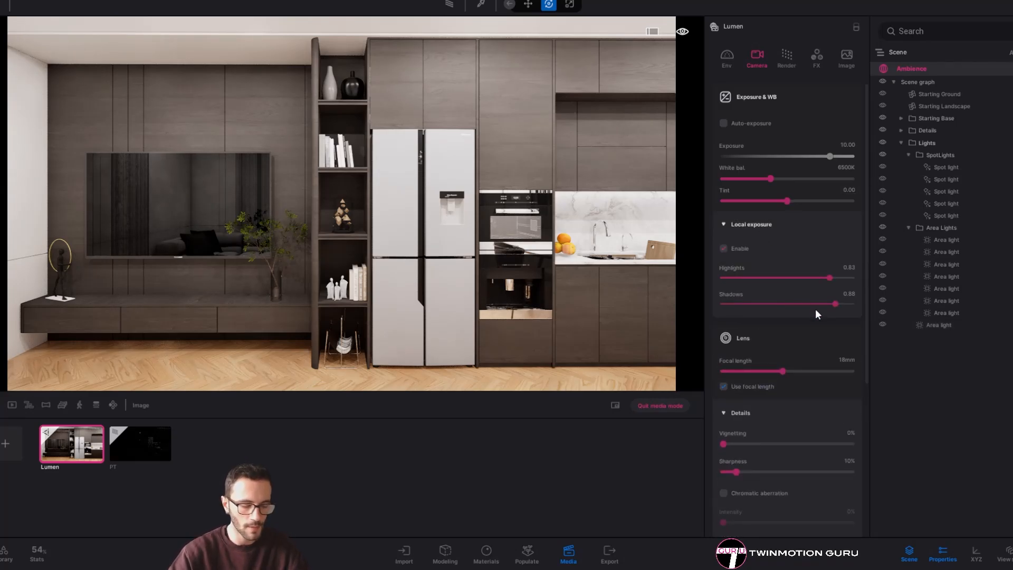
left_click_drag(835, 305, 789, 315)
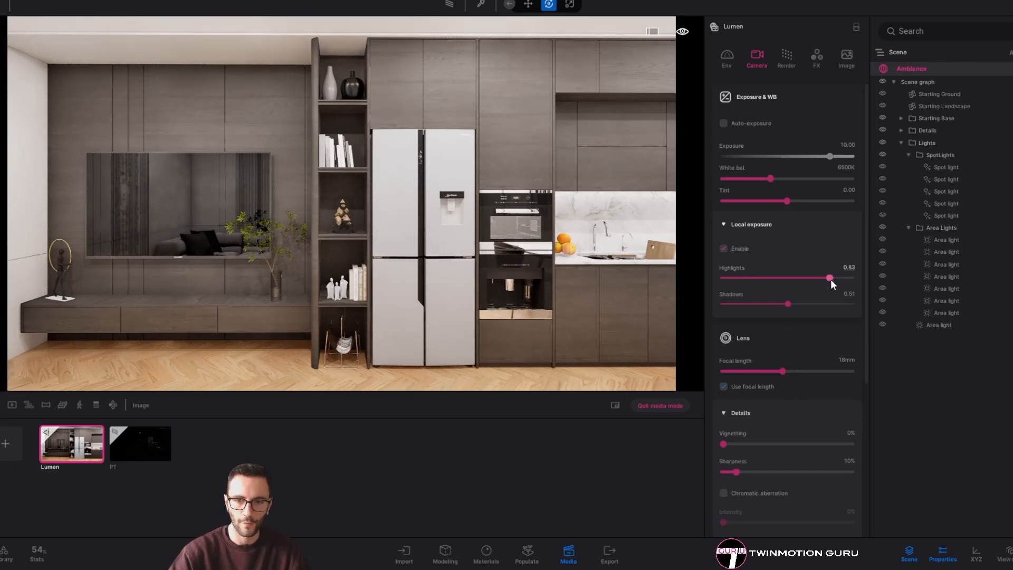
mouse_move(830, 278)
left_mouse_down()
mouse_move(780, 273)
mouse_move(821, 271)
left_mouse_up()
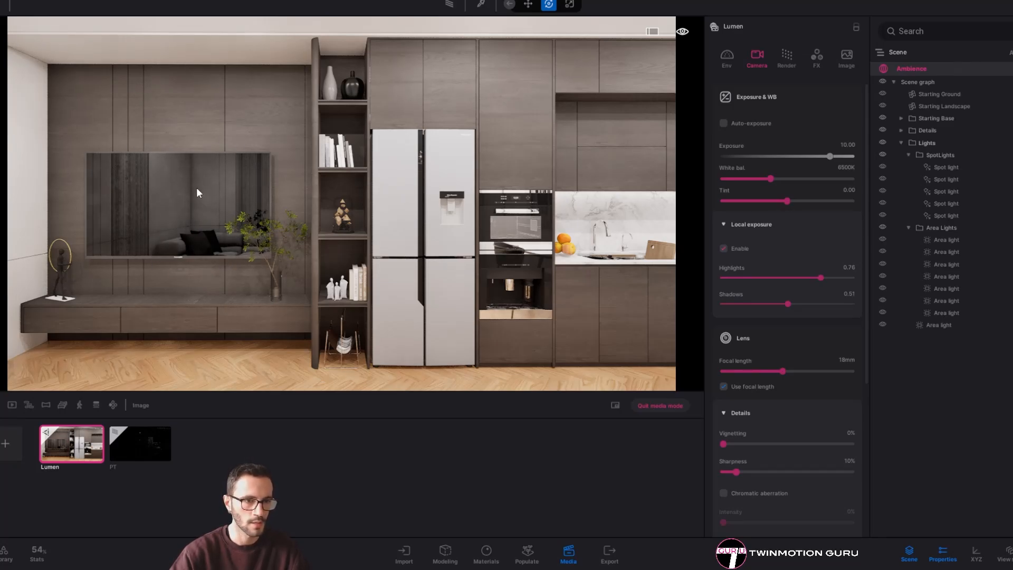
Inspect the reflections in the wall-mounted TV up close and return to the saved Lumen view
mouse_move(58, 439)
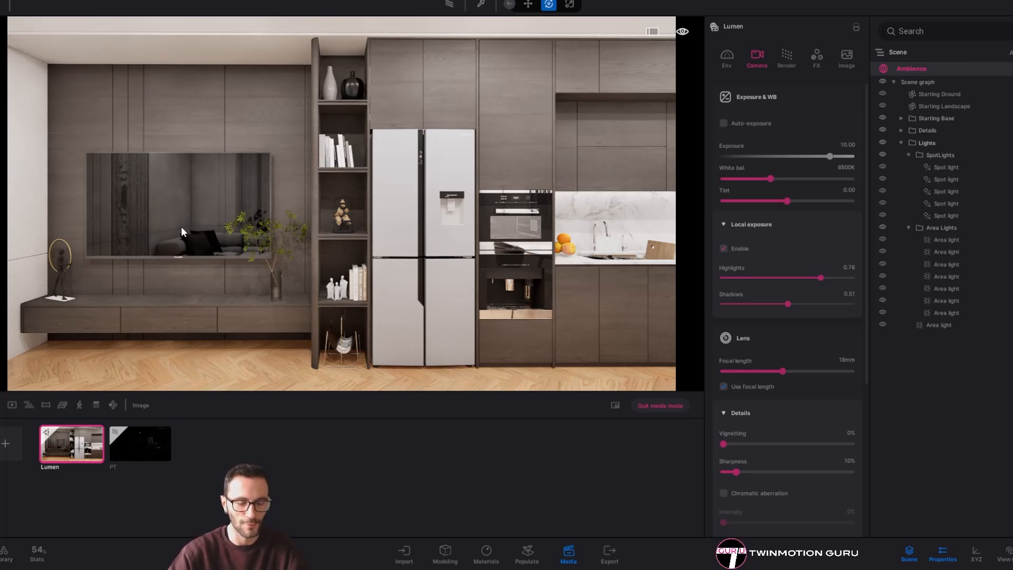
right_click_drag(182, 226, 264, 199)
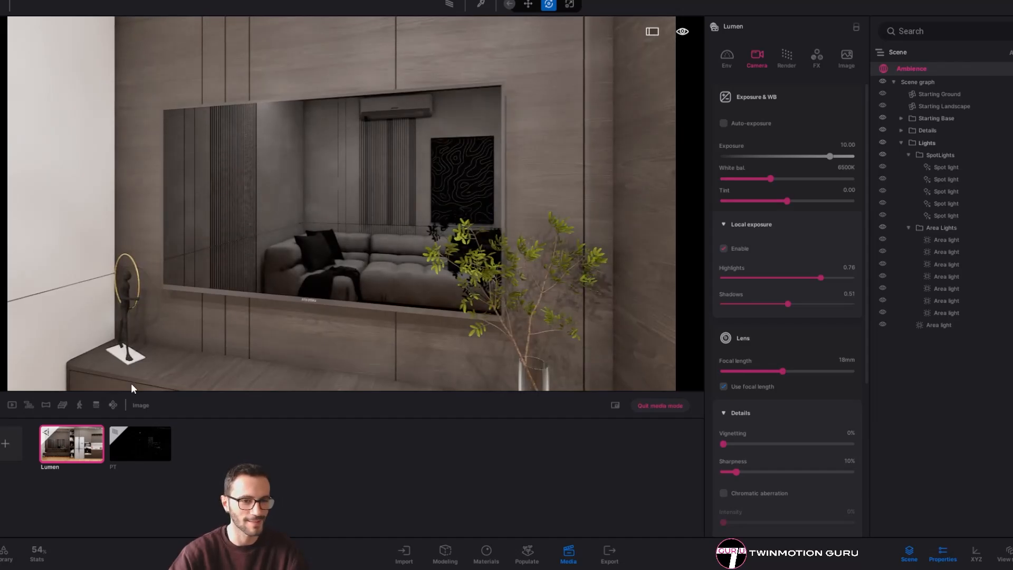
left_click(85, 454)
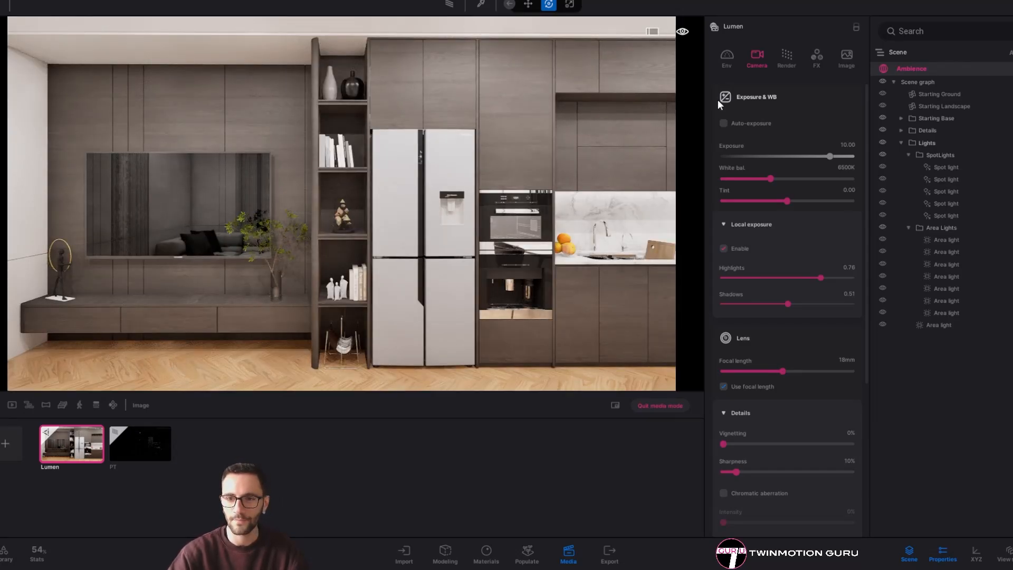
right_click_drag(475, 273, 416, 216)
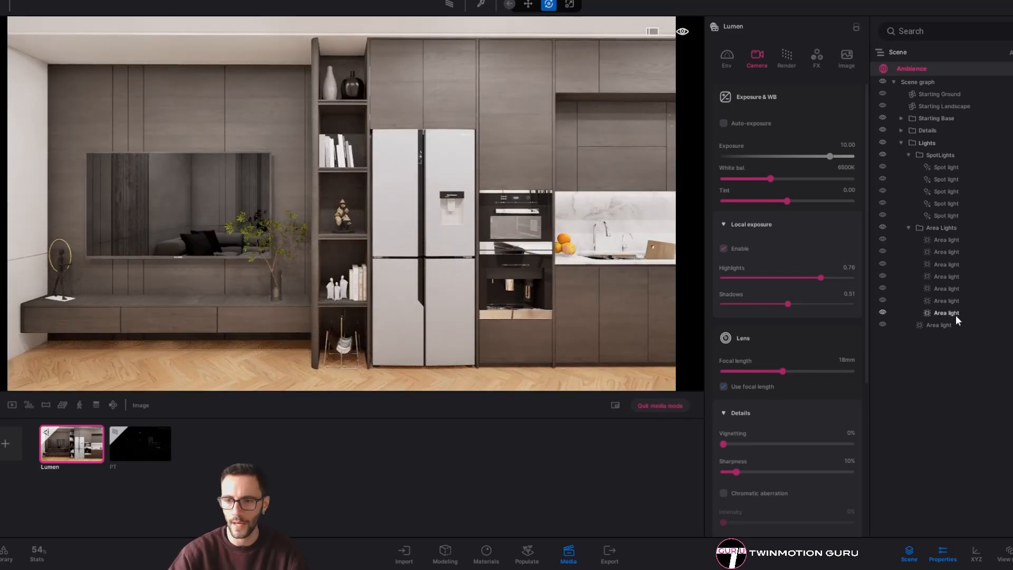
Try an intensity of 5.00 lm on the last light in the Area Lights folder and set it back to 1.00 lm
left_click(948, 313)
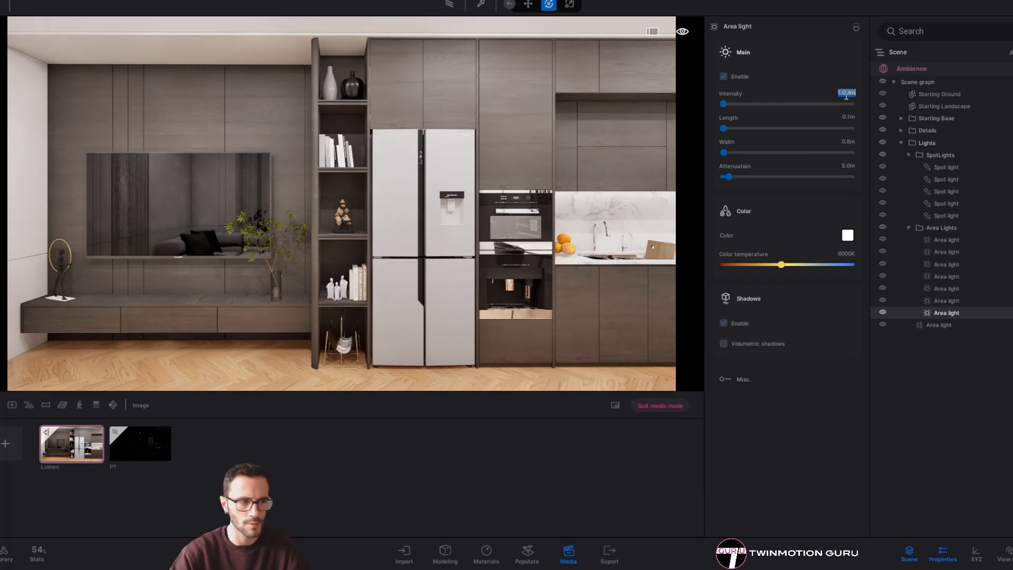
key("Return")
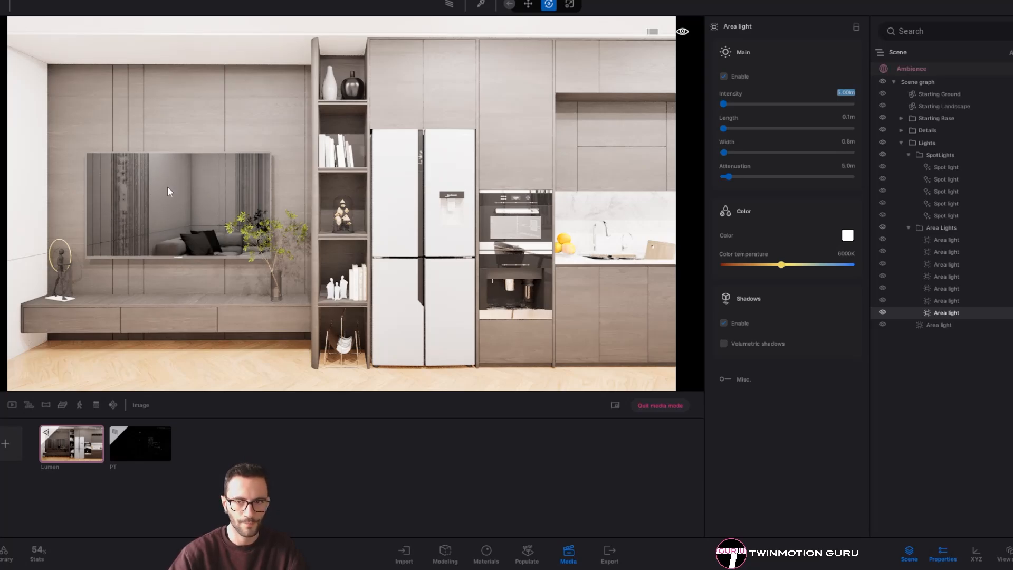
right_click_drag(349, 338, 458, 310)
right_click_drag(350, 237, 165, 159)
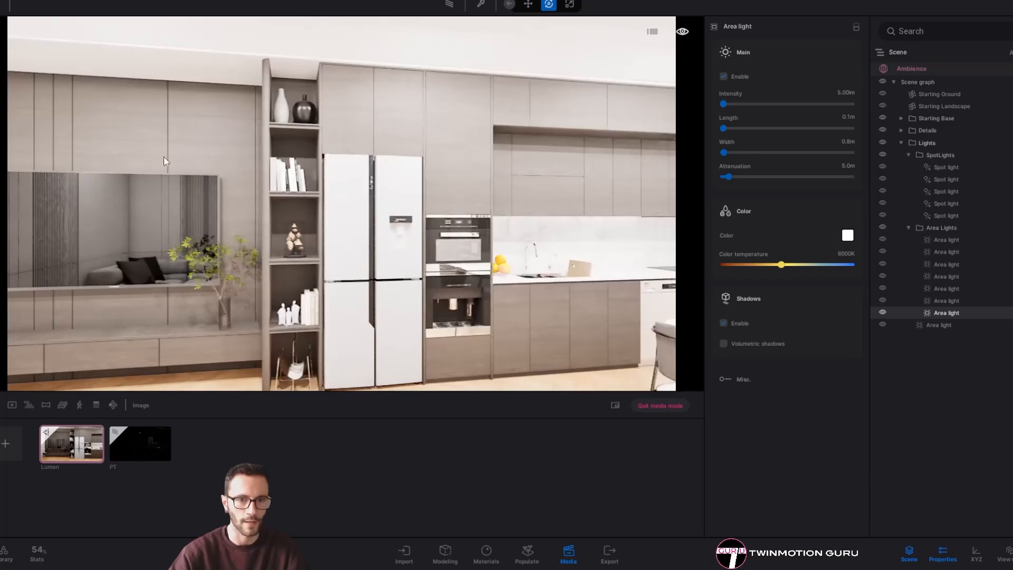
left_click(78, 450)
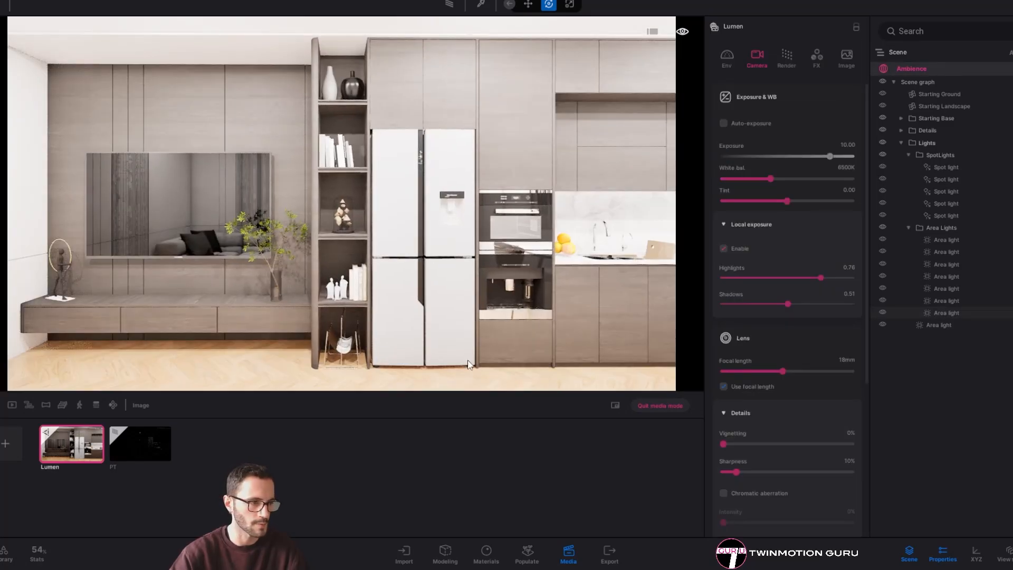
left_click(946, 312)
left_click(846, 93)
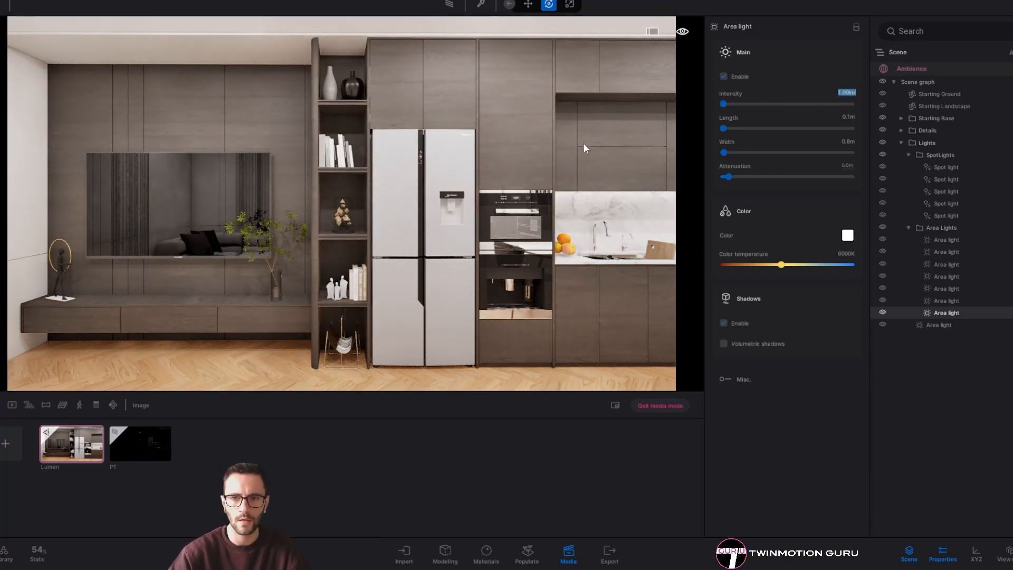
key("Escape")
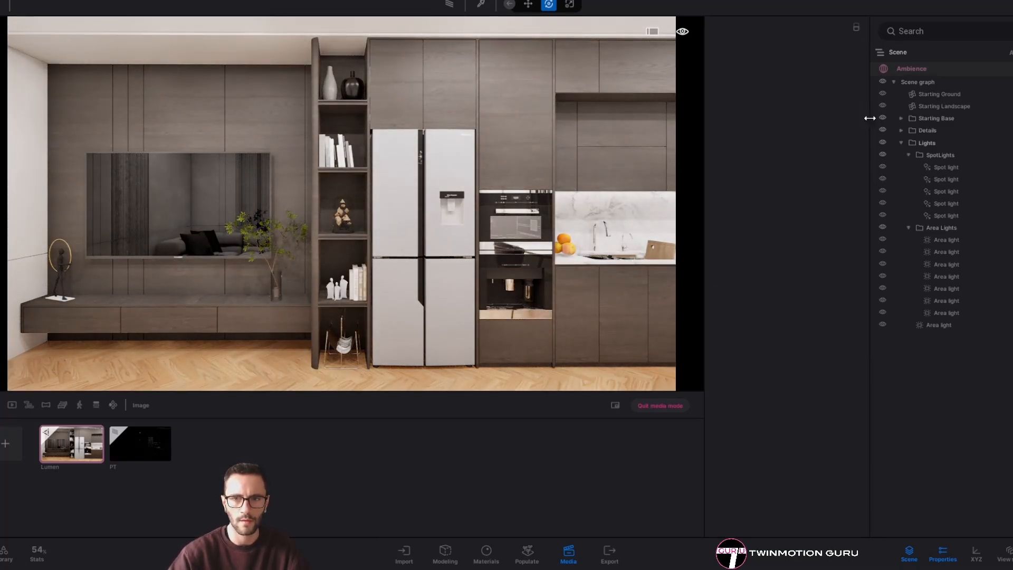
Set the attenuation of the area light in the ceiling strip nearest the white wall to 4.0 m
left_click_drag(412, 280, 451, 272)
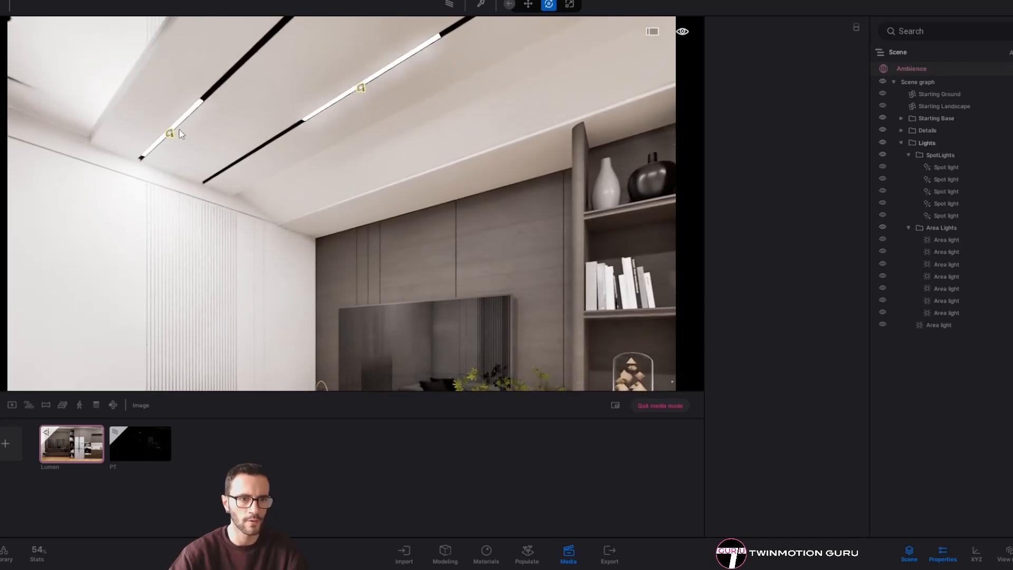
left_click(170, 134)
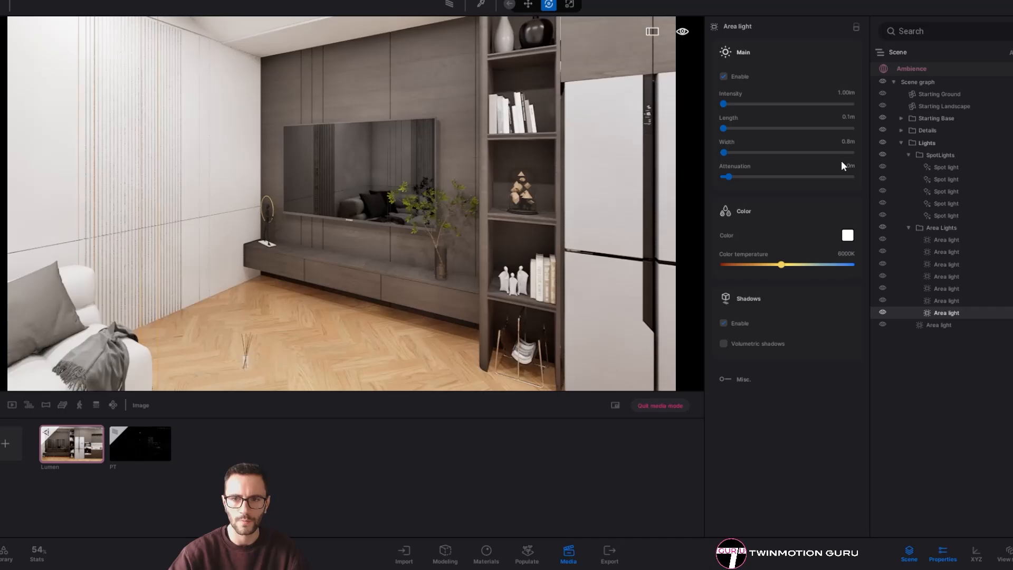
left_click(843, 164)
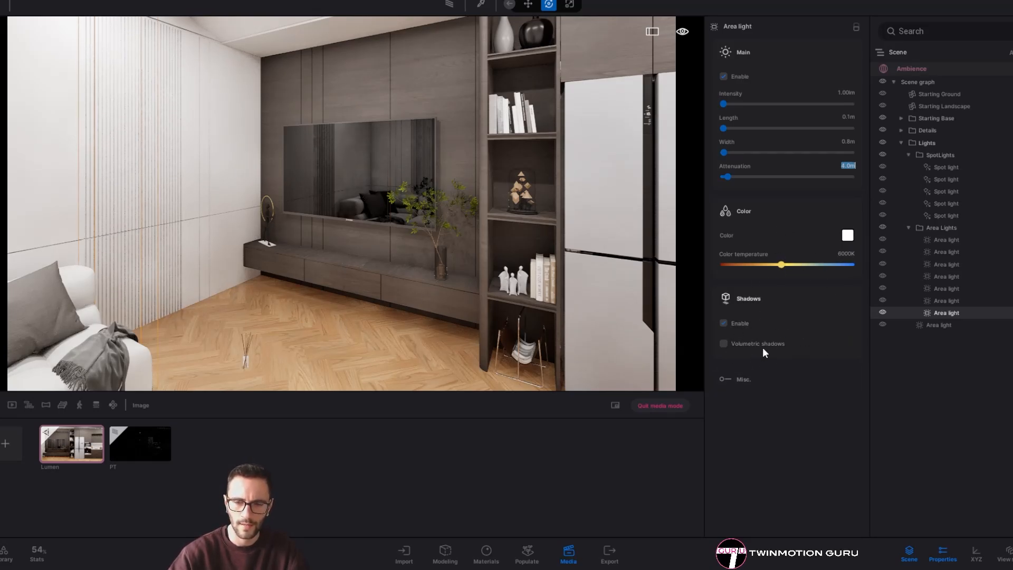
type("w")
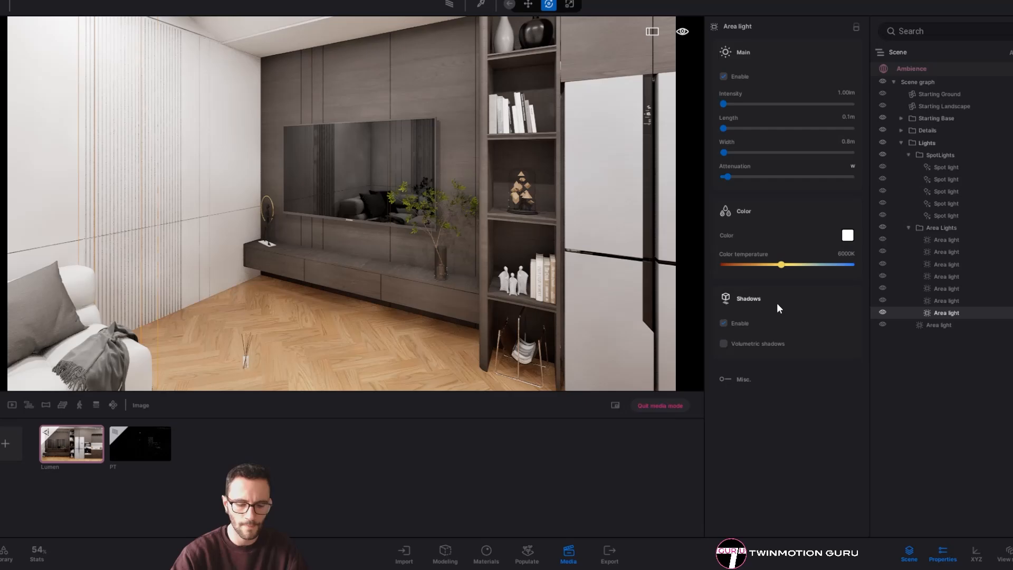
key("ctrl+z")
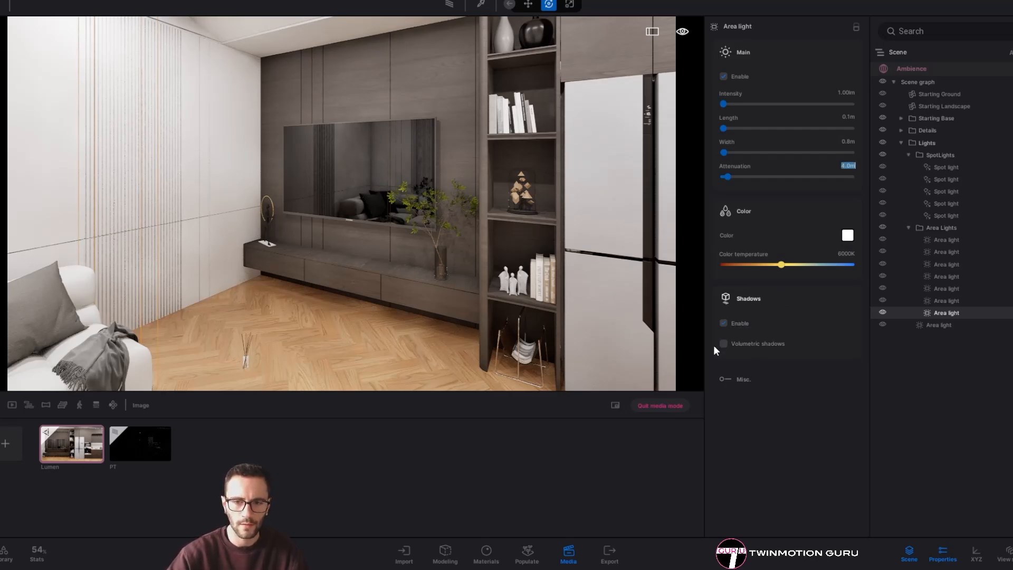
scroll(491, 314, "up", 3)
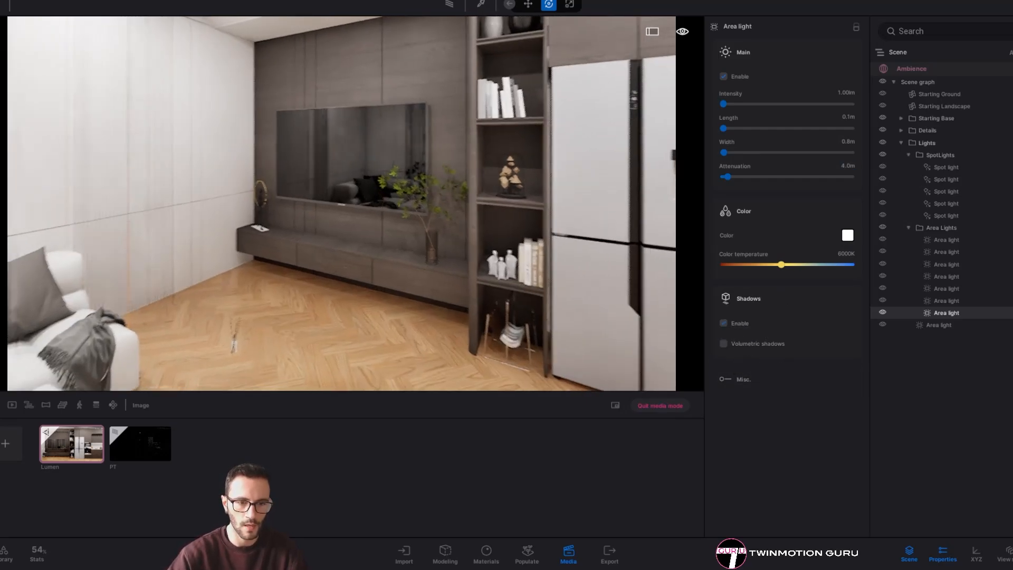
Return to the saved Lumen view and review the image's render and environment settings
left_click(915, 68)
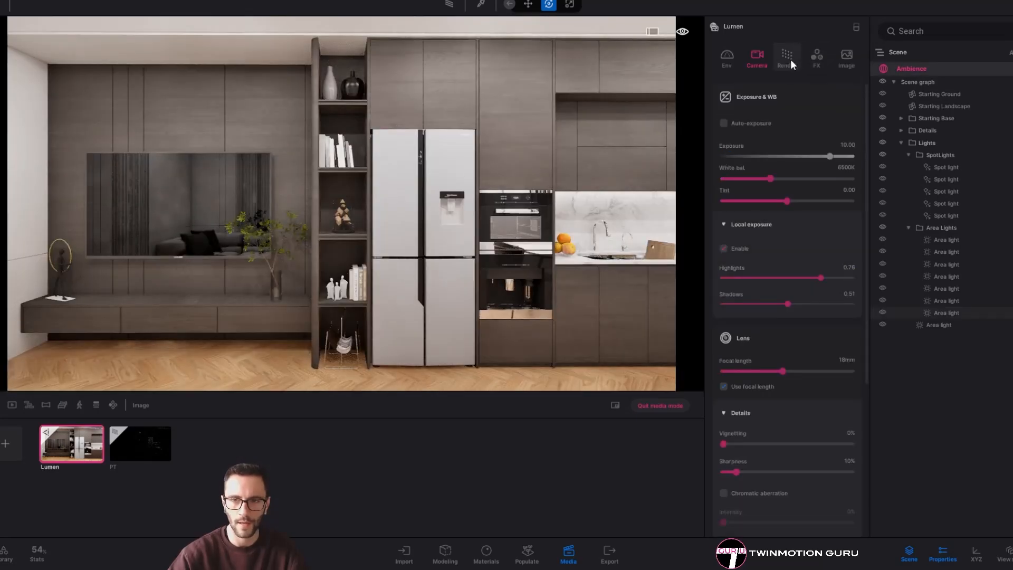
left_click(788, 57)
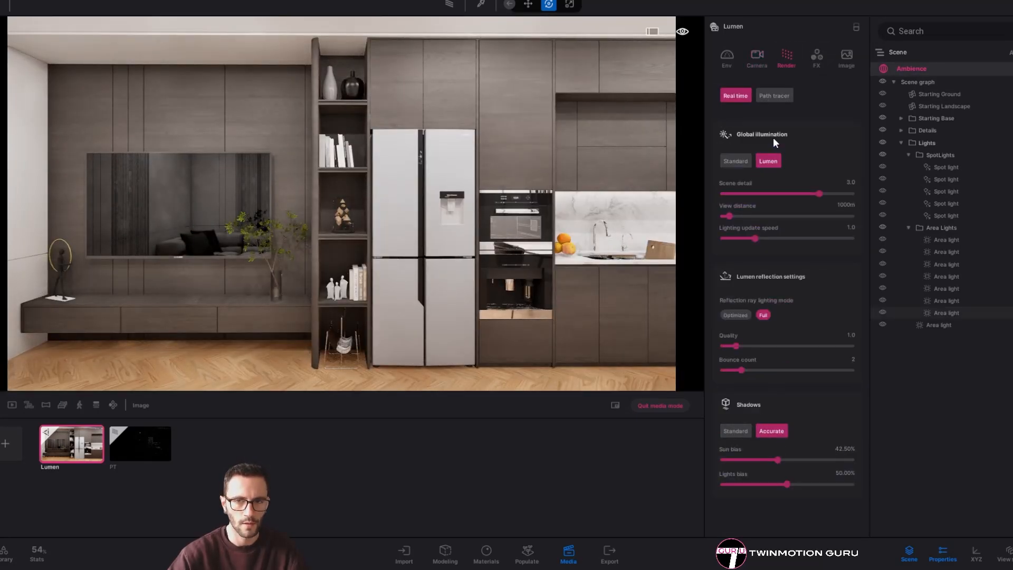
left_click(728, 57)
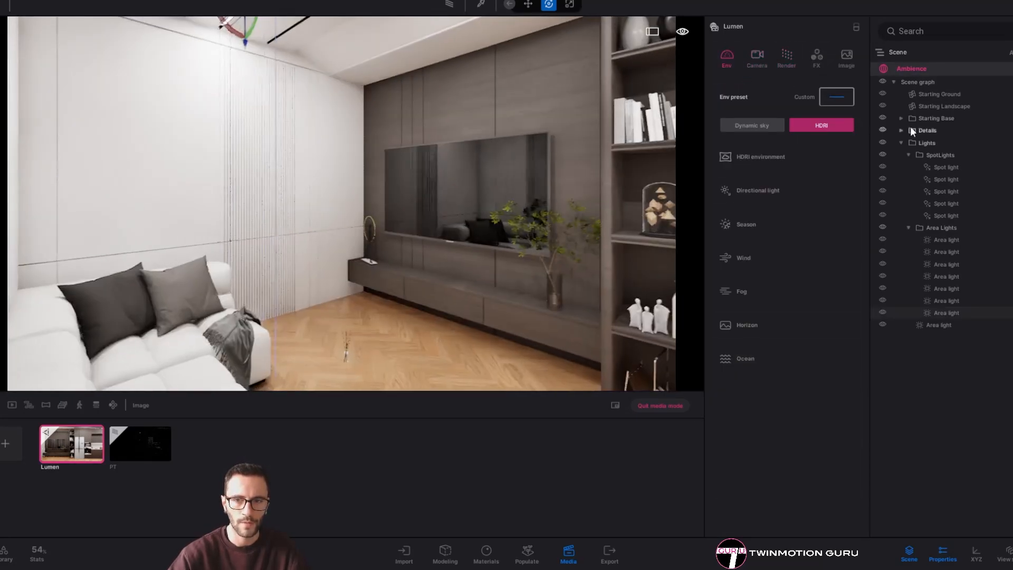
Select the area light in the ceiling strip near the white wall and examine its effect on the wall and sofa
left_click(945, 239)
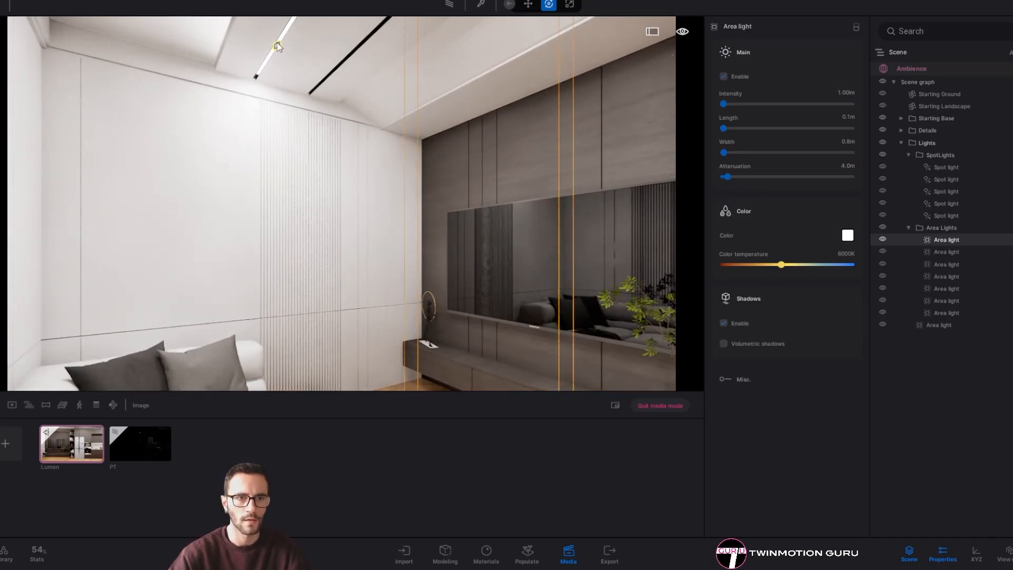
left_click(277, 46)
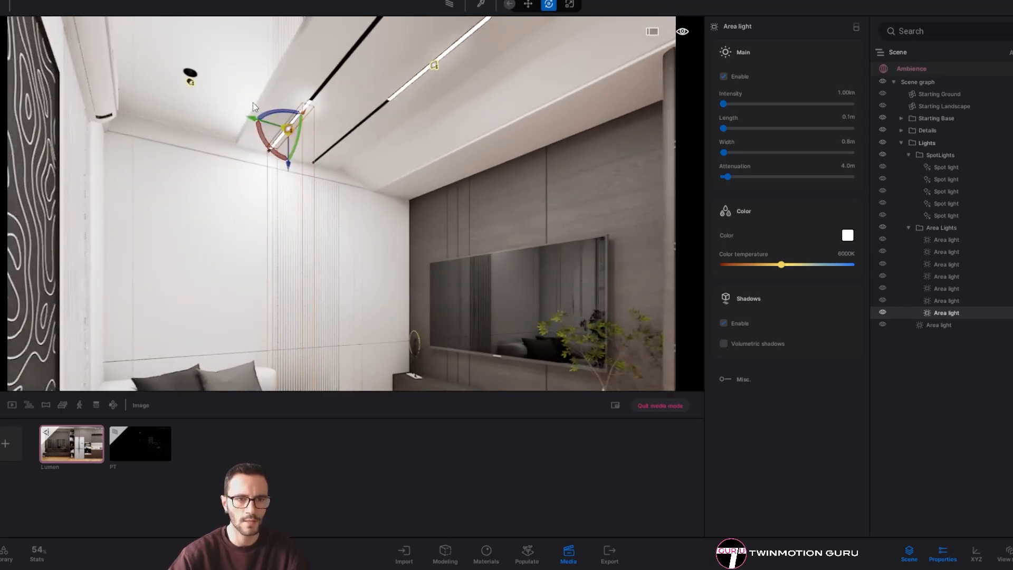
right_click_drag(270, 174, 270, 186)
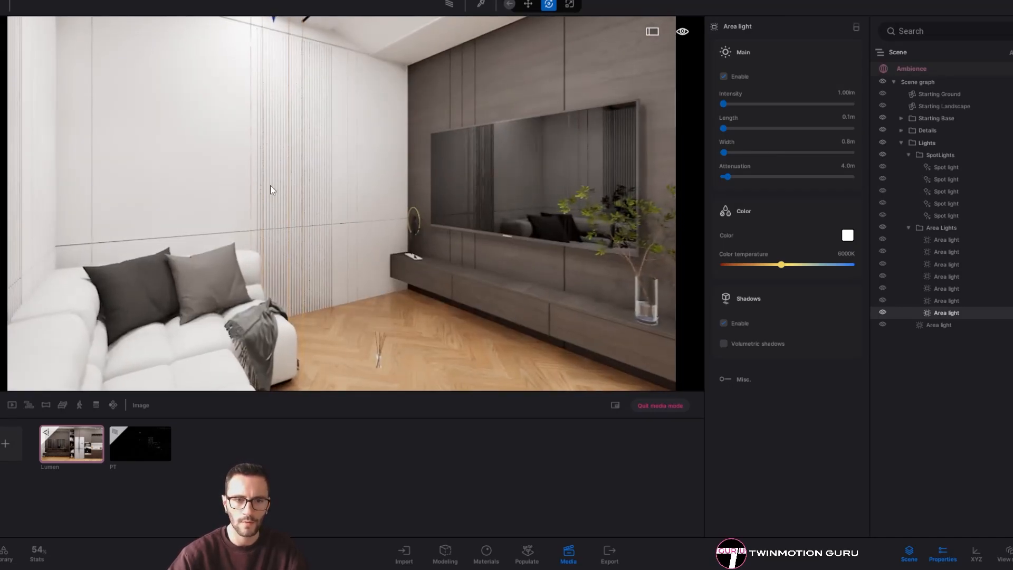
Locate the last area light of the Area Lights folder in the ceiling and return to the Lumen image's view
right_click(950, 314)
left_click(970, 115)
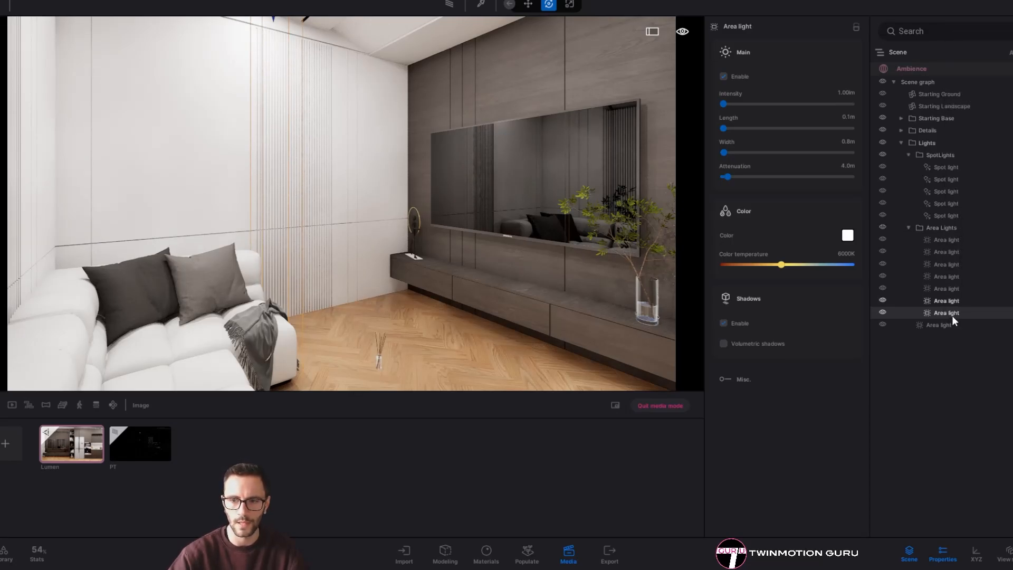
left_click(83, 449)
left_click(951, 312)
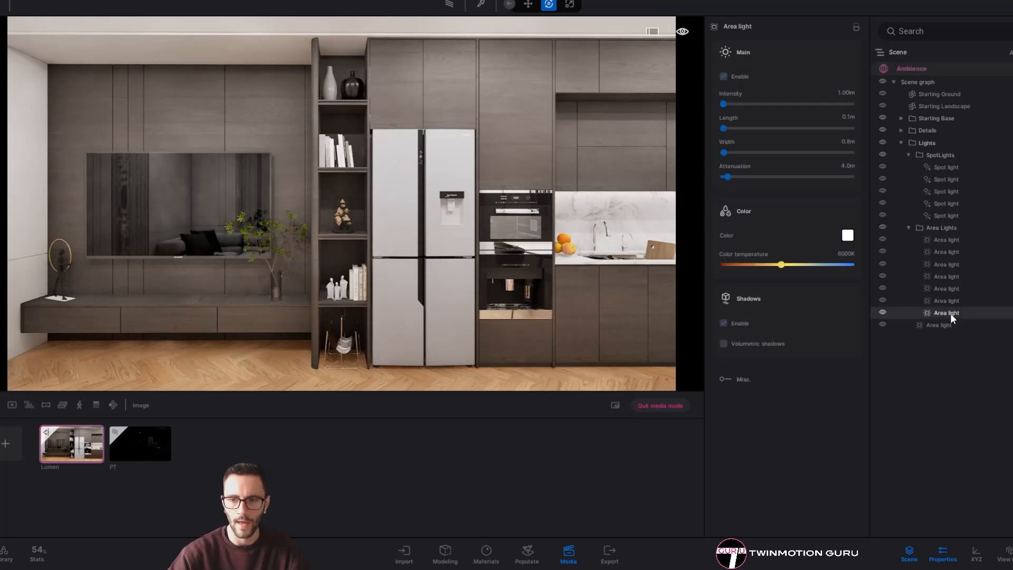
right_click_drag(488, 290, 300, 216)
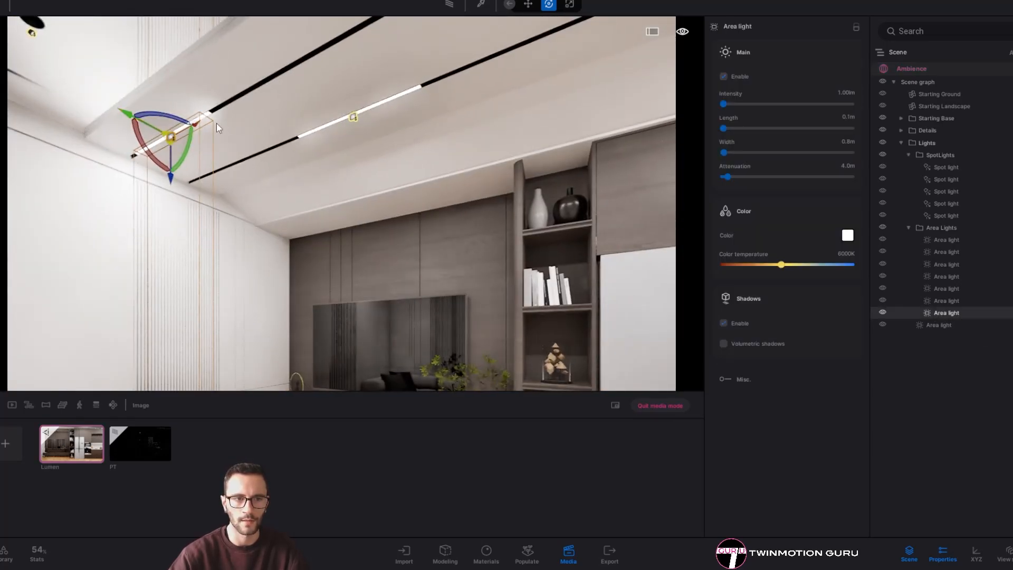
left_click(94, 447)
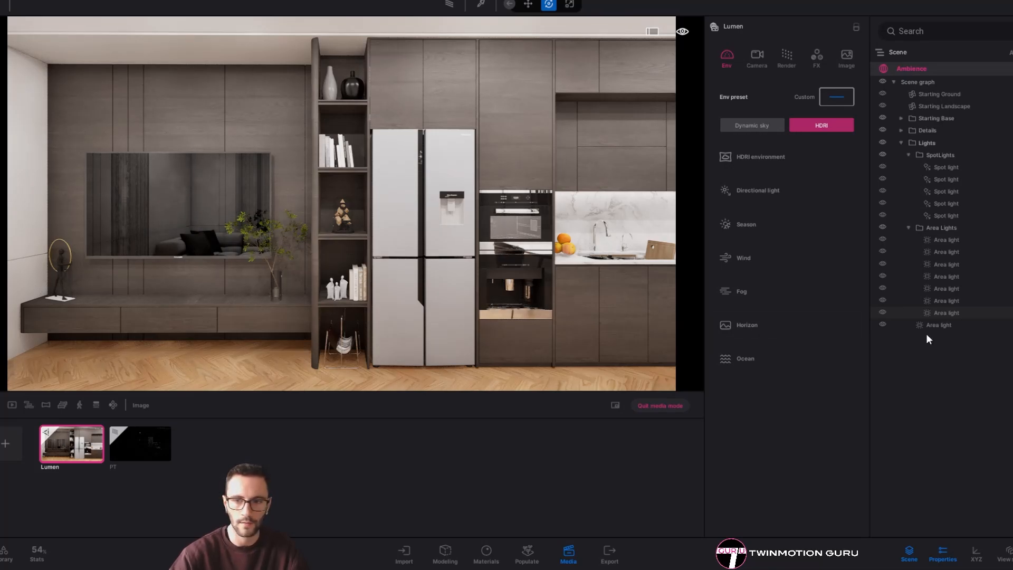
Compare intensities 5 and 4 on the last area light in the Area Lights folder and set it to 5
left_click(949, 313)
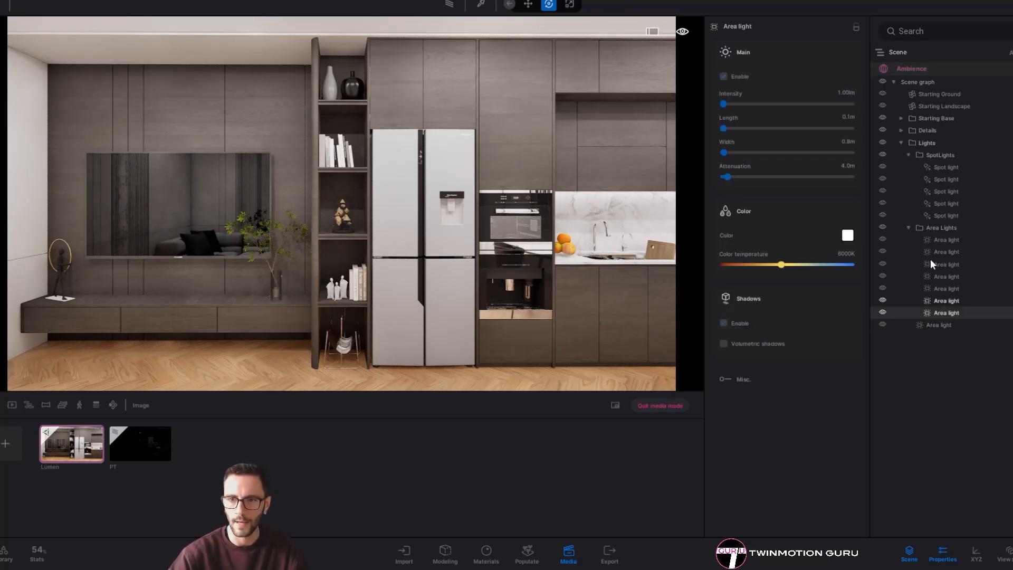
left_click(846, 92)
type("5")
key("Return")
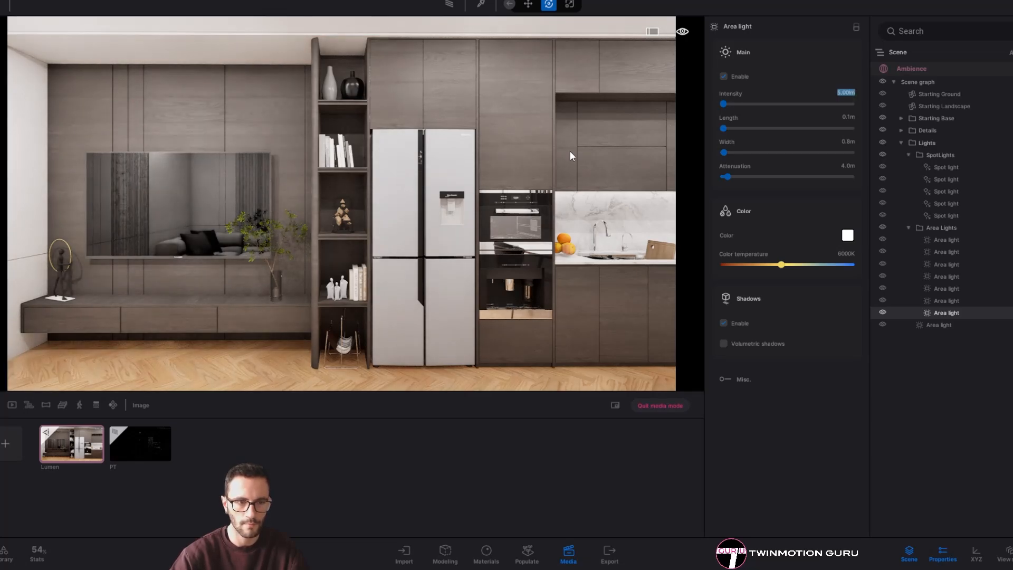
type("4")
key("Return")
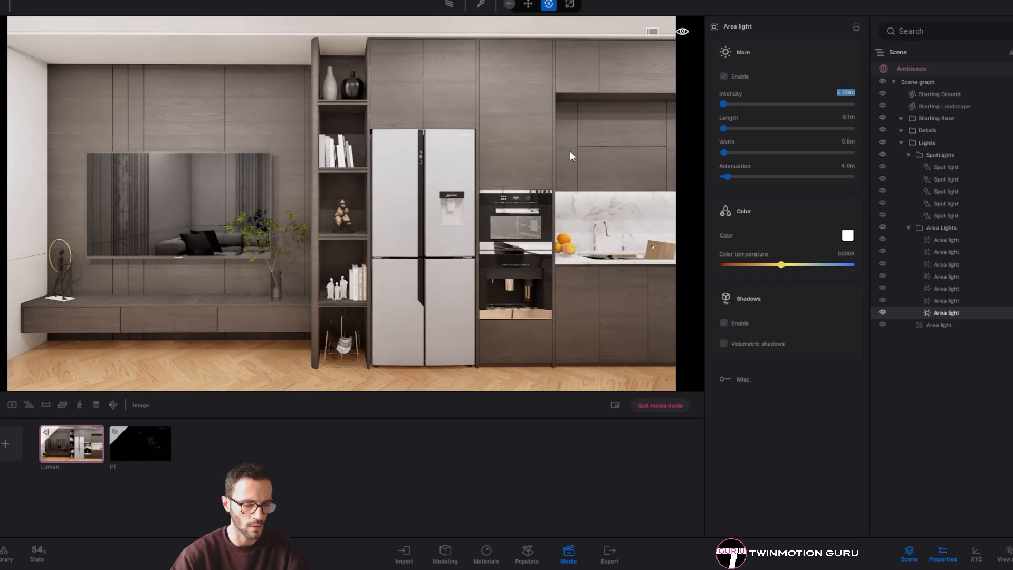
key("Return")
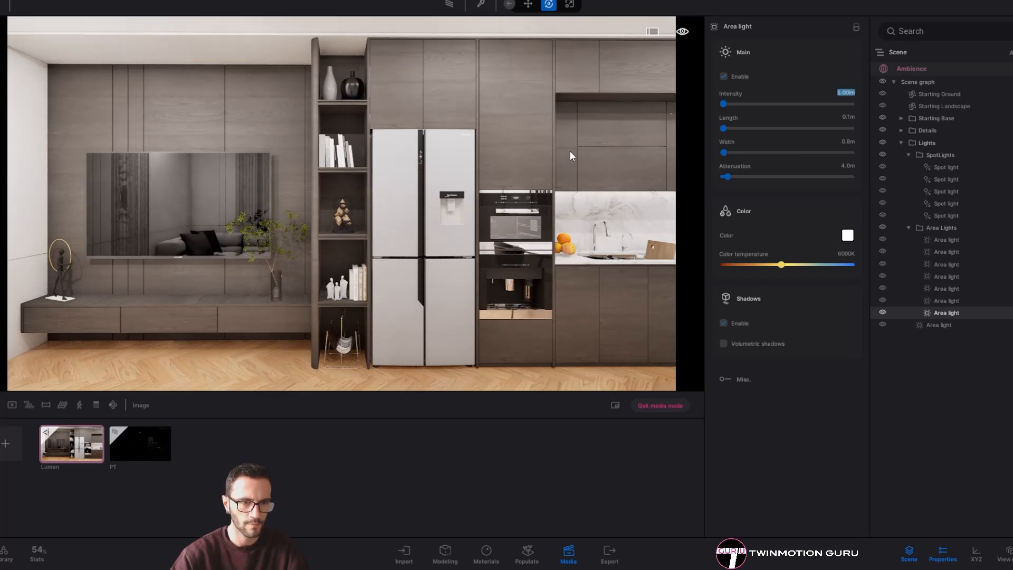
Set the second spot light's intensity to 5 and compare the Lumen view with the SpotLights folder hidden and shown
left_click(956, 177)
left_click(944, 191, "ctrl")
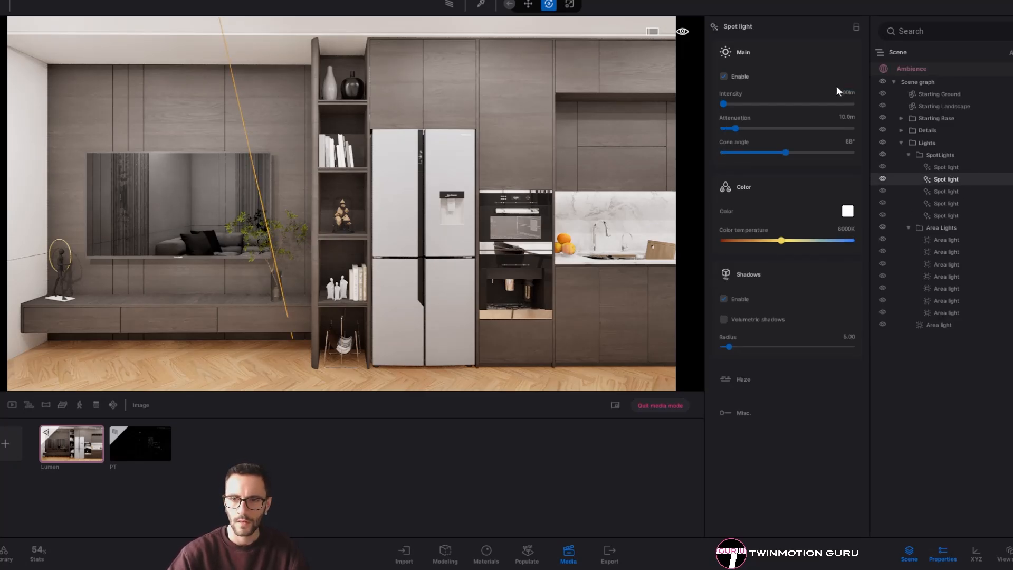
key("f")
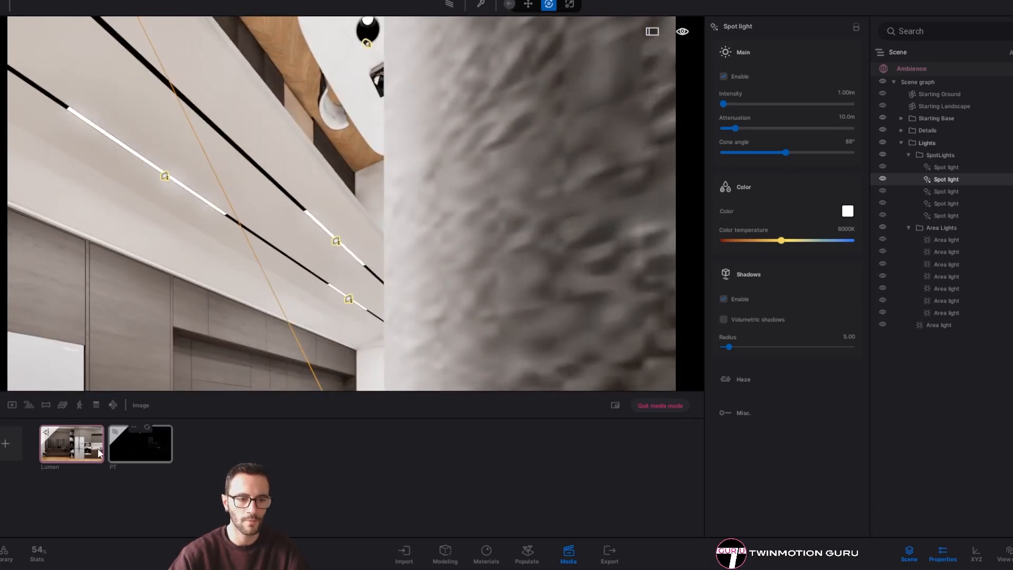
left_click(72, 443)
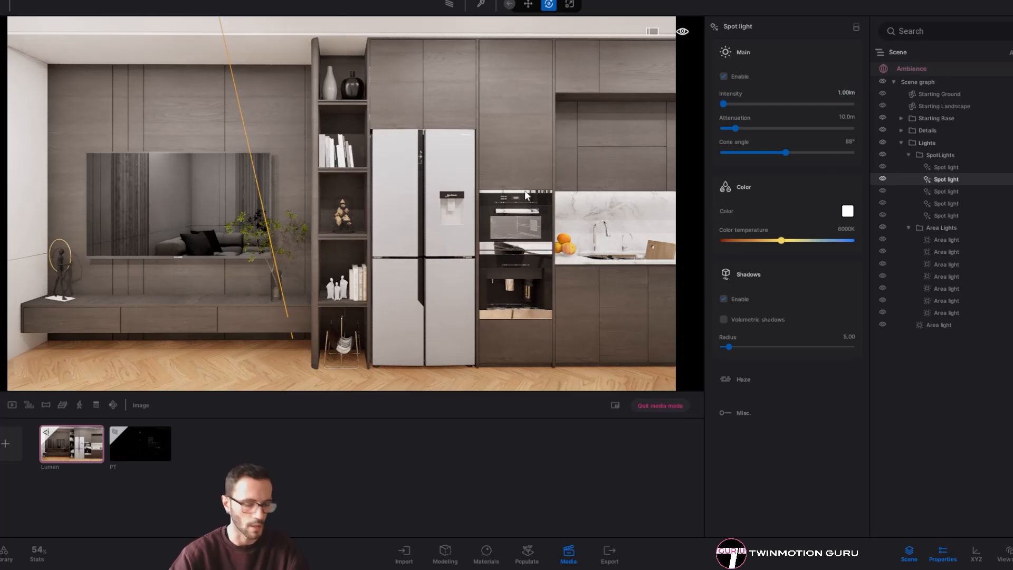
type("5")
key("Return")
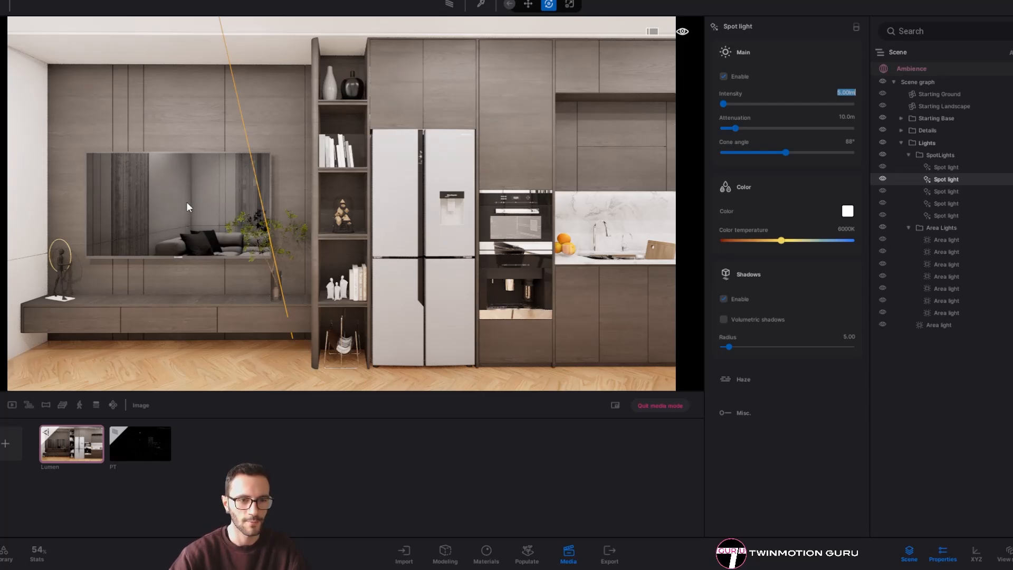
left_click(883, 155)
left_click(883, 155)
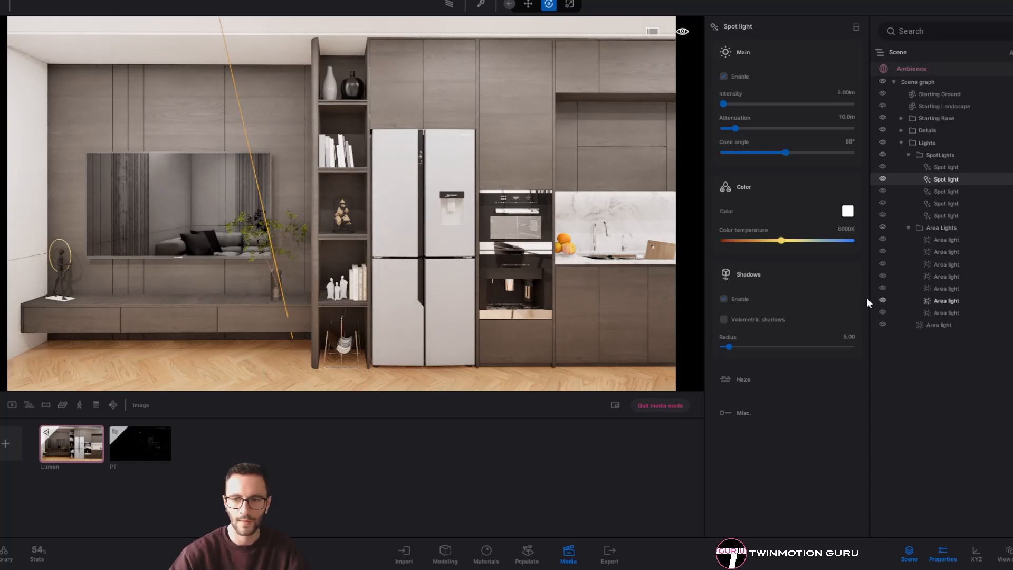
Set the last Area Lights folder light's intensity to 5 again and clear the selection
left_click(948, 312)
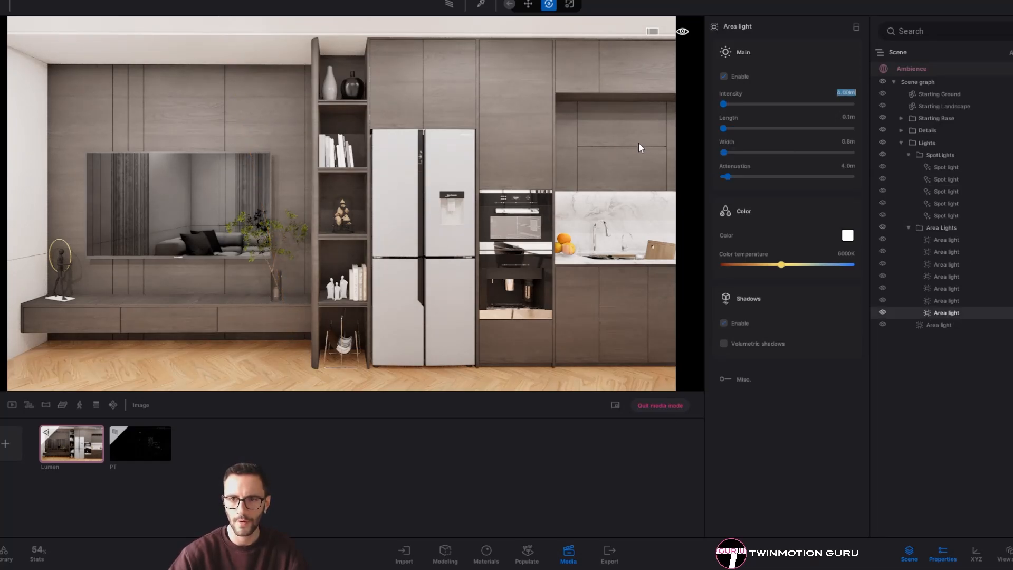
type("5")
key("Return")
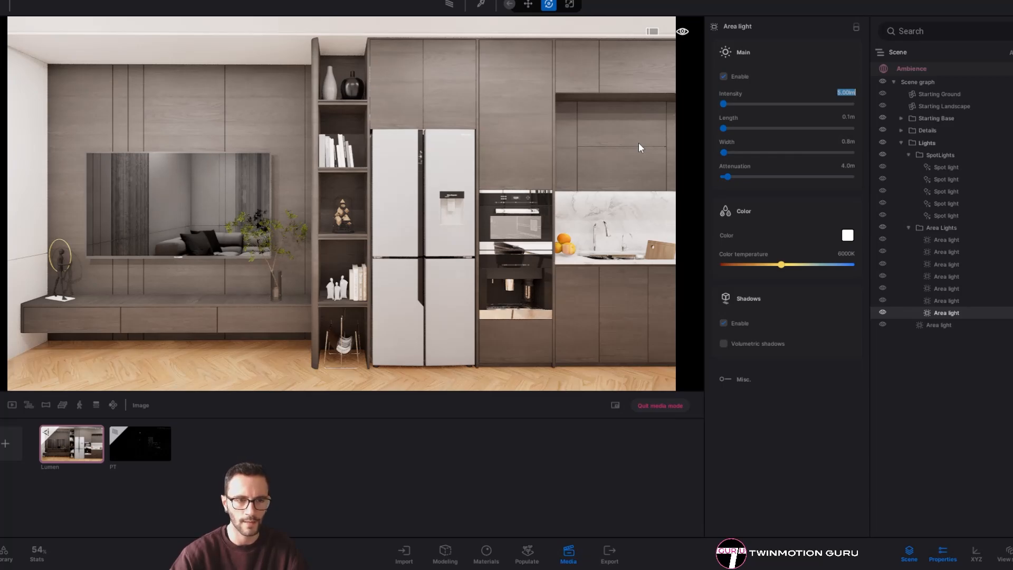
key("Escape")
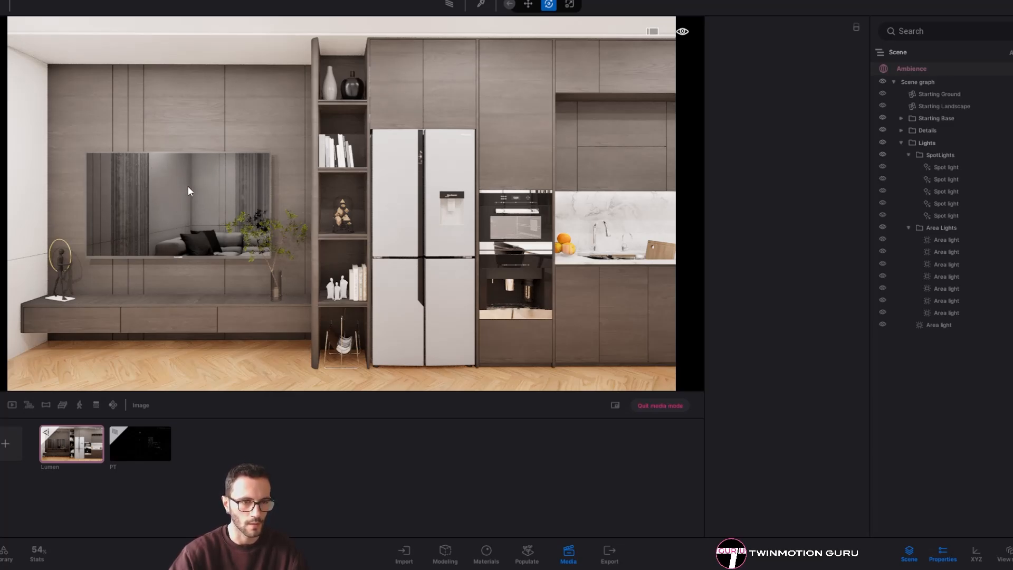
Set the Lumen image's color grading to 59% contrast and 54% saturation
left_click(916, 67)
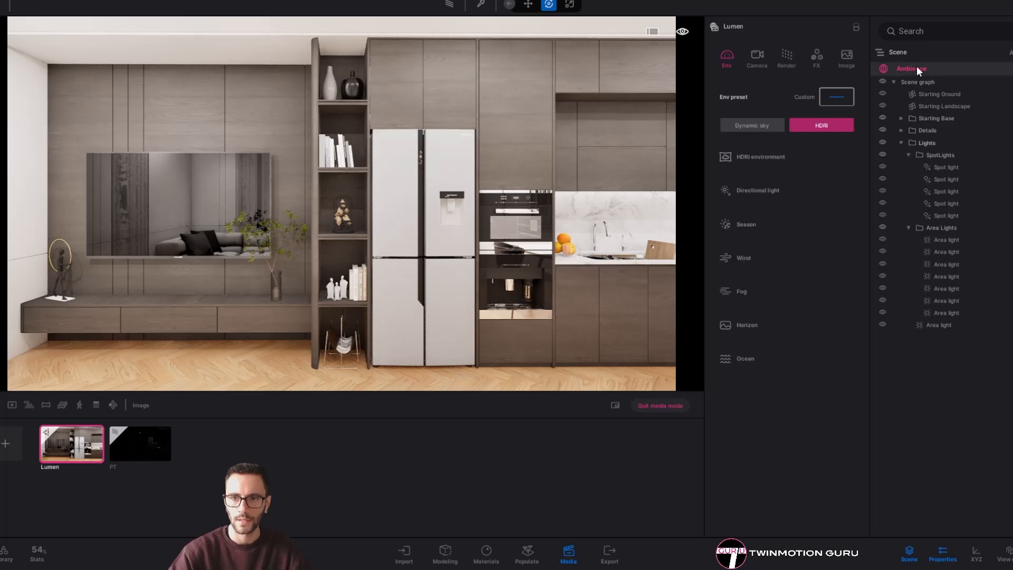
left_click(817, 58)
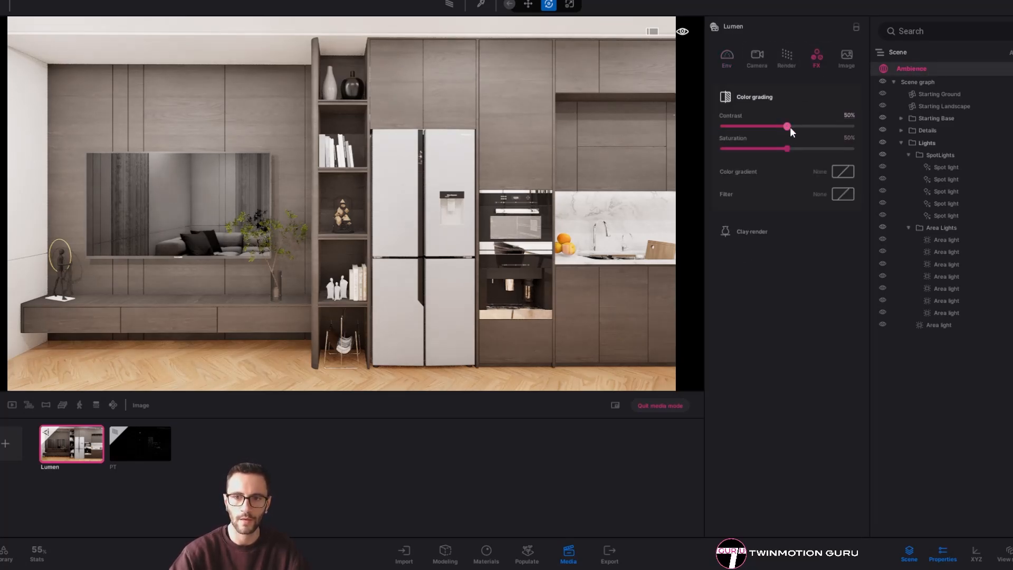
left_click_drag(789, 127, 792, 150)
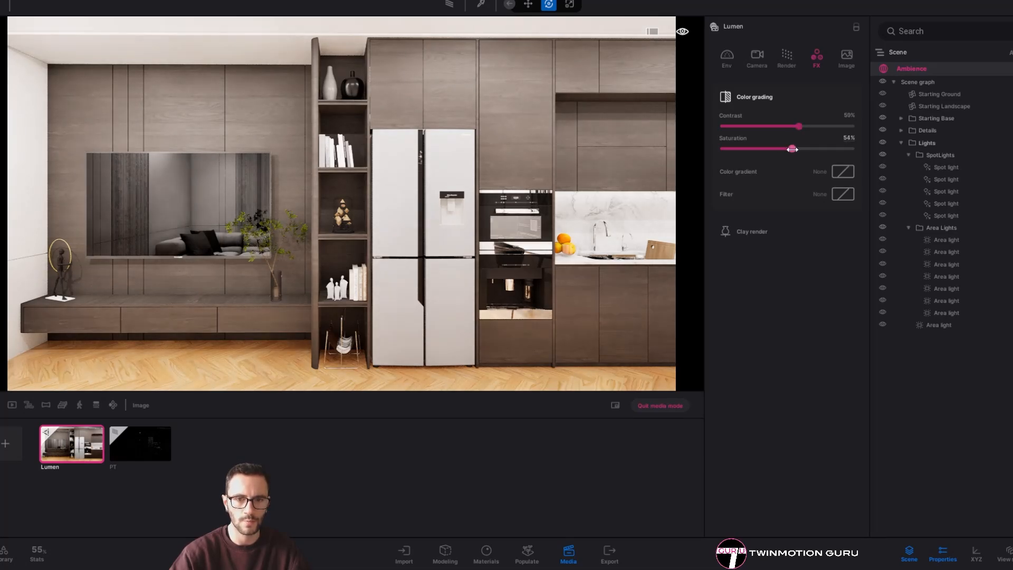
Check the settings of the area light above the kitchen counter and the Lumen image's camera lens details
left_click(938, 325)
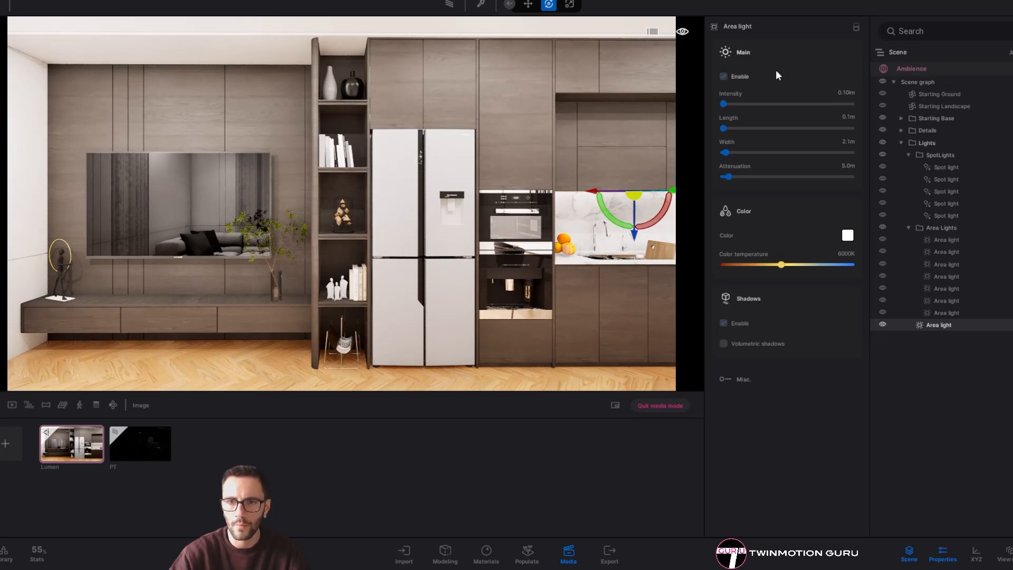
left_click(909, 67)
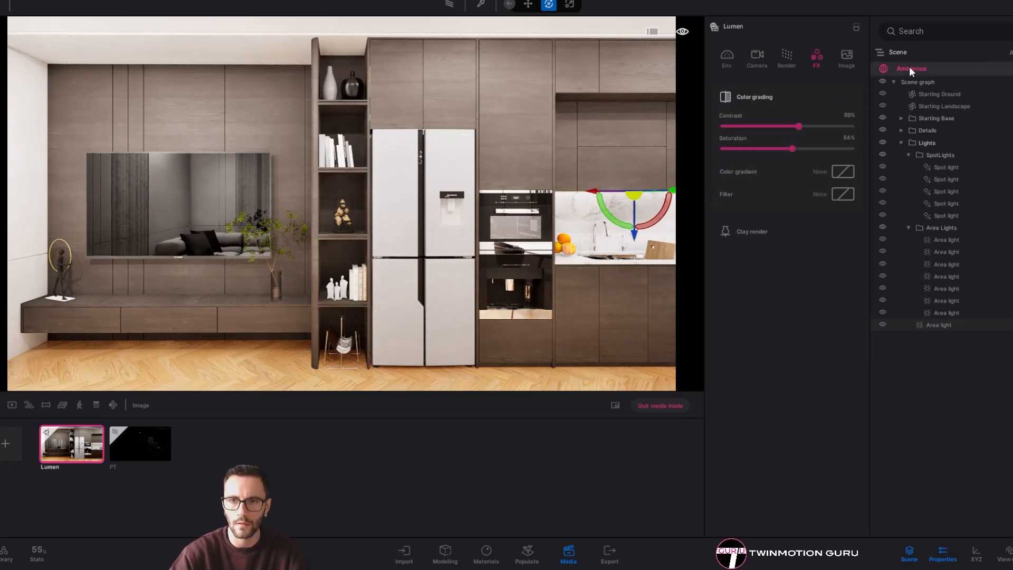
left_click(764, 57)
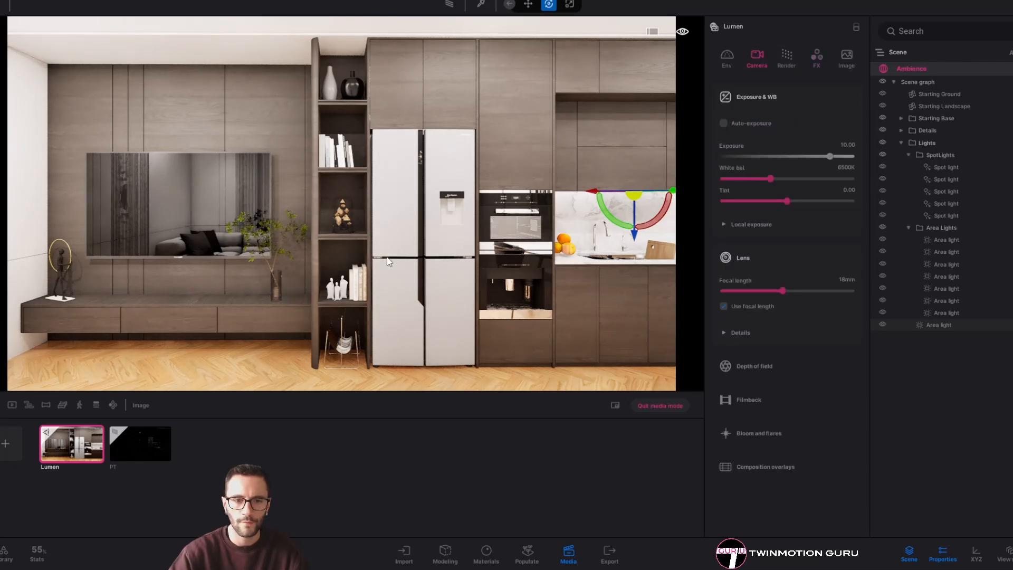
left_click(741, 332)
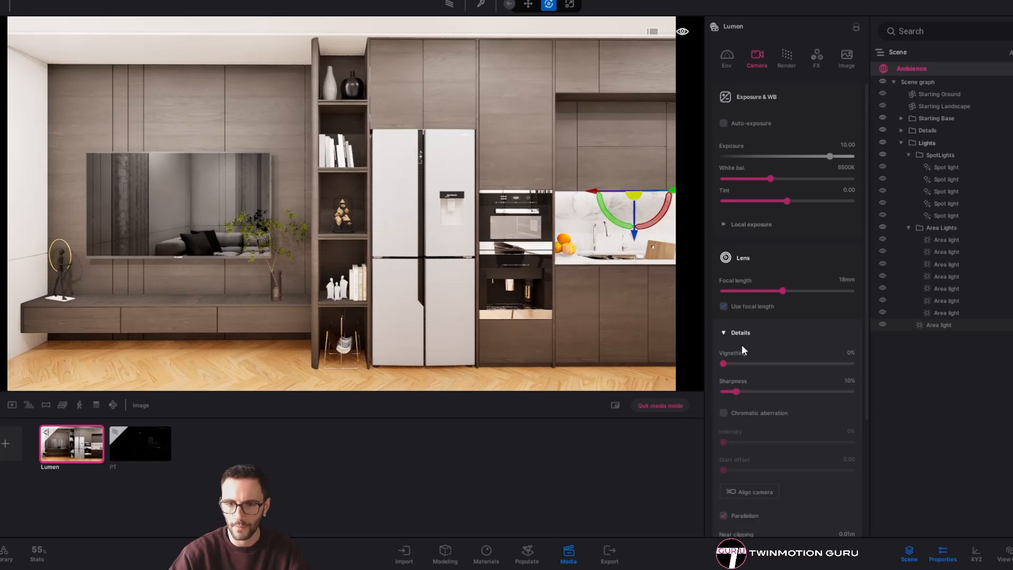
left_click(745, 331)
Try camera exposures of 9 and 9.5 on the Lumen image and set the exposure back to 10
left_click(848, 145)
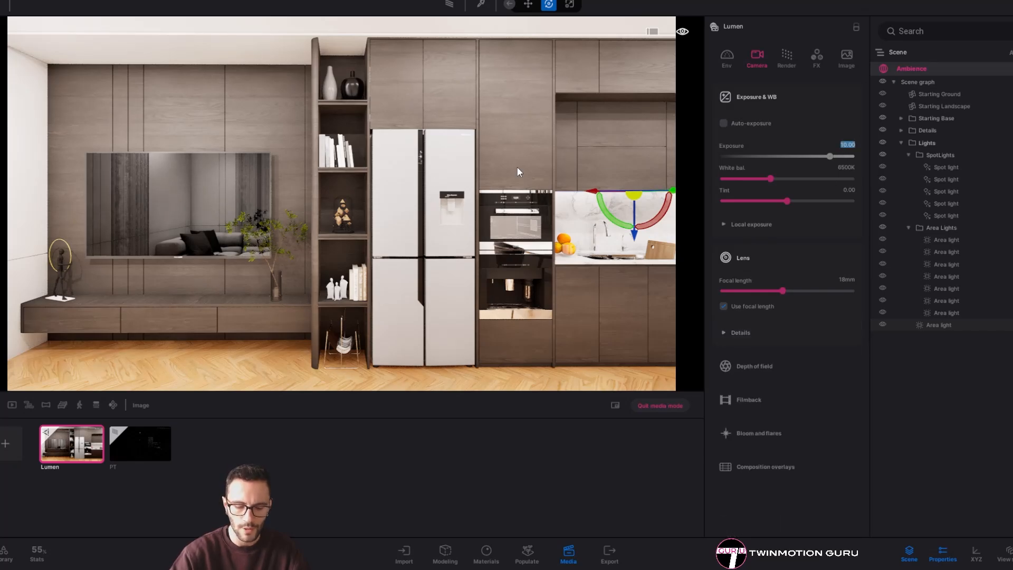
type("9")
key("Return")
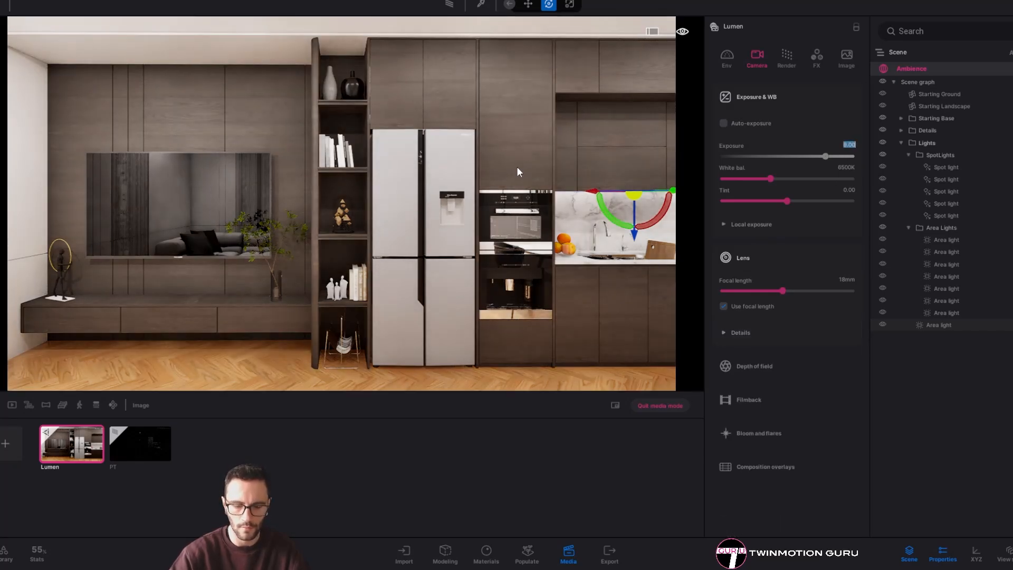
type("9.5")
key("Return")
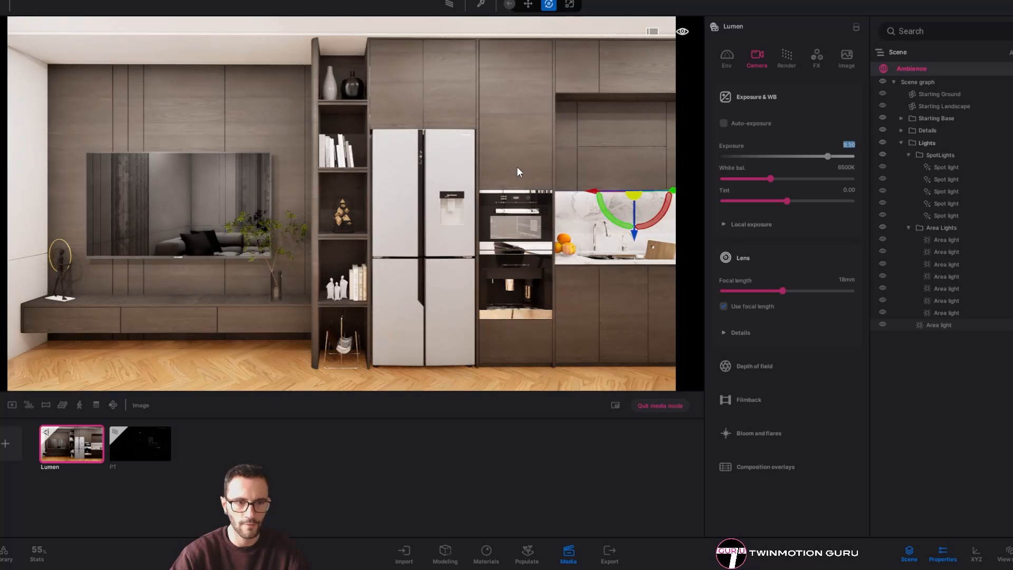
type("10")
key("Return")
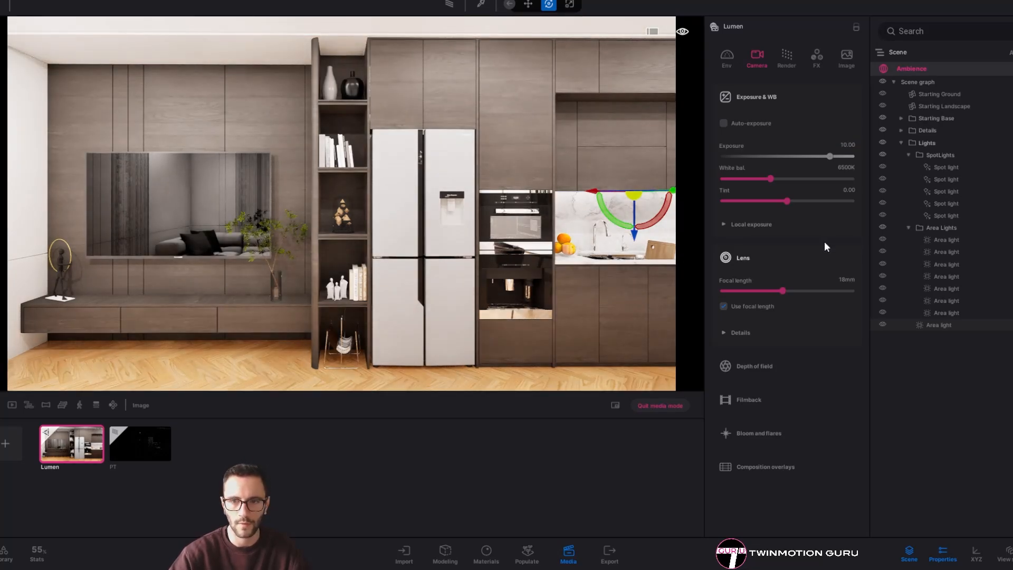
Set the local exposure highlights of the Lumen image to about 0.63
left_click(765, 225)
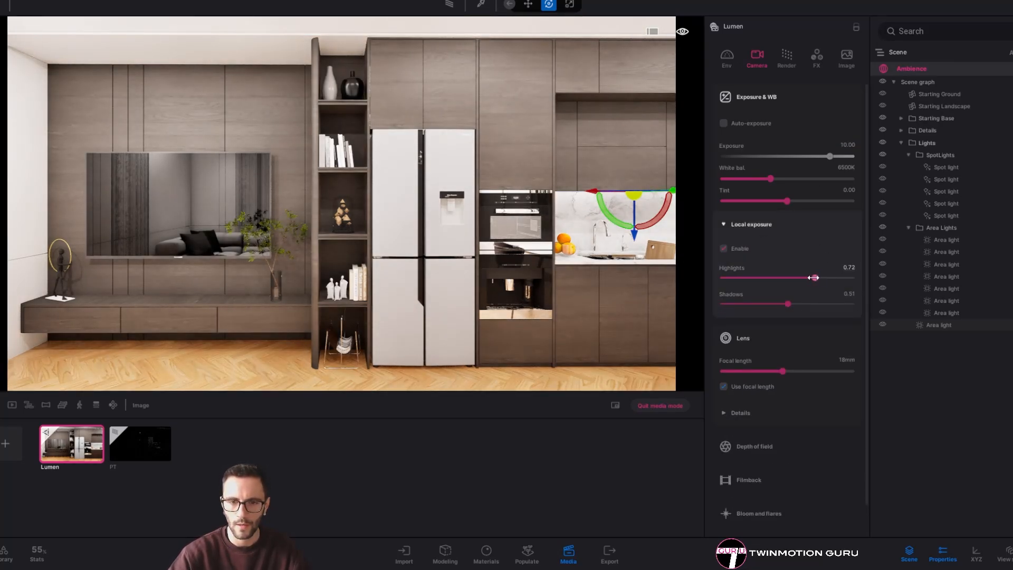
left_click_drag(816, 277, 803, 277)
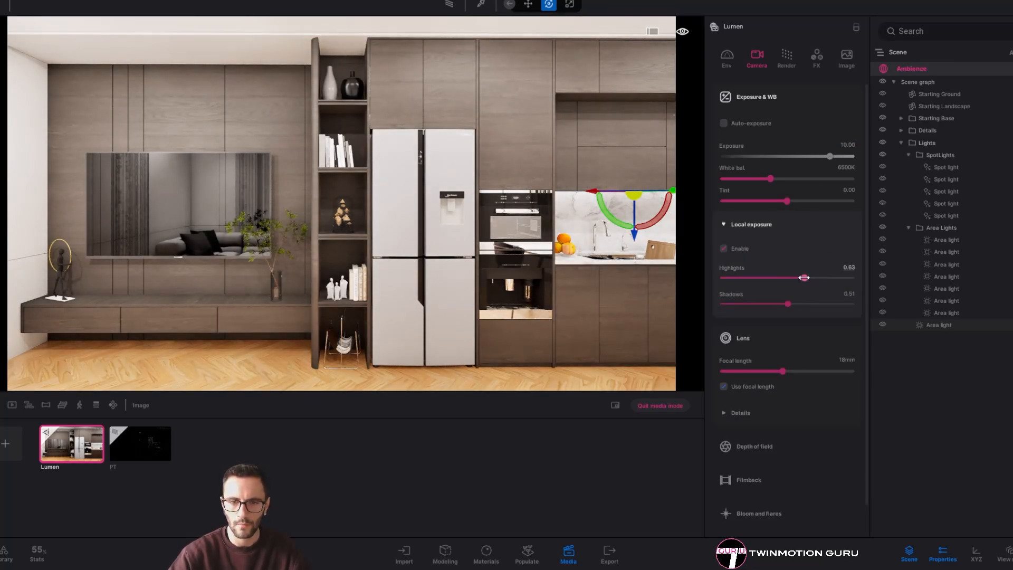
left_click(764, 226)
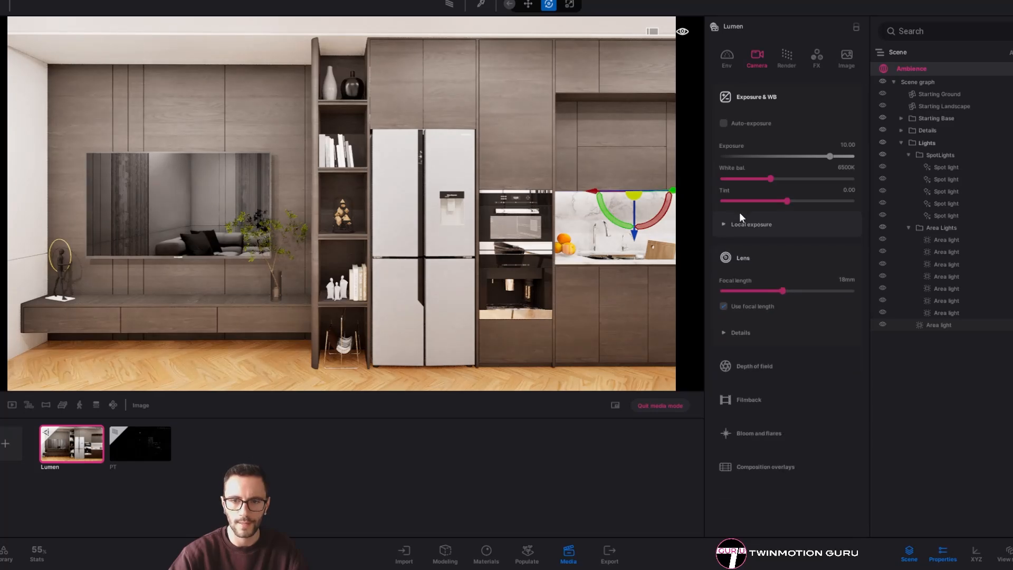
Leave media mode and export the Lumen image locally as a PNG to the Nuova cartella folder on the desktop
left_click(670, 406)
left_click(609, 554)
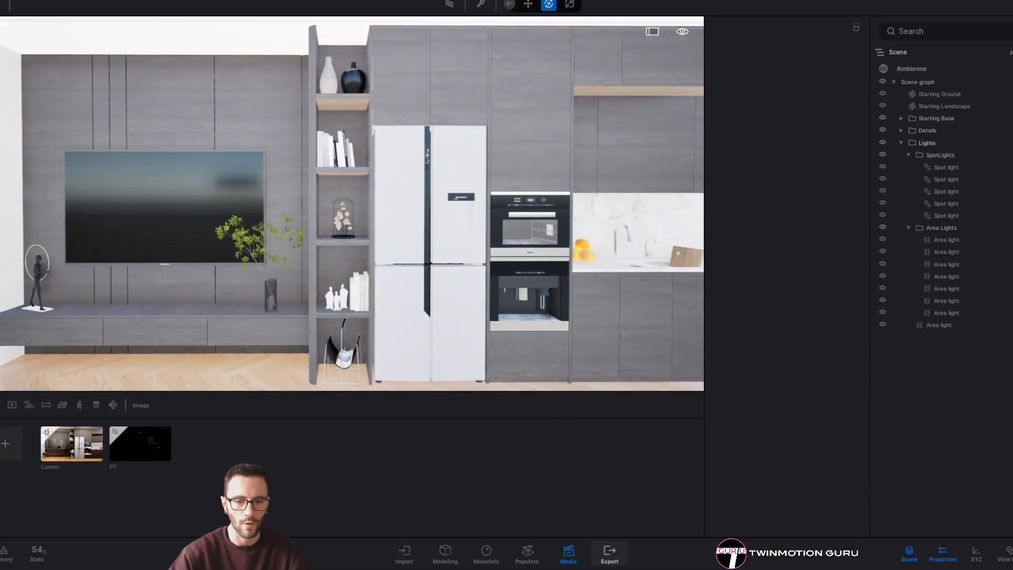
left_click(843, 84)
left_click(169, 158)
left_click(176, 39)
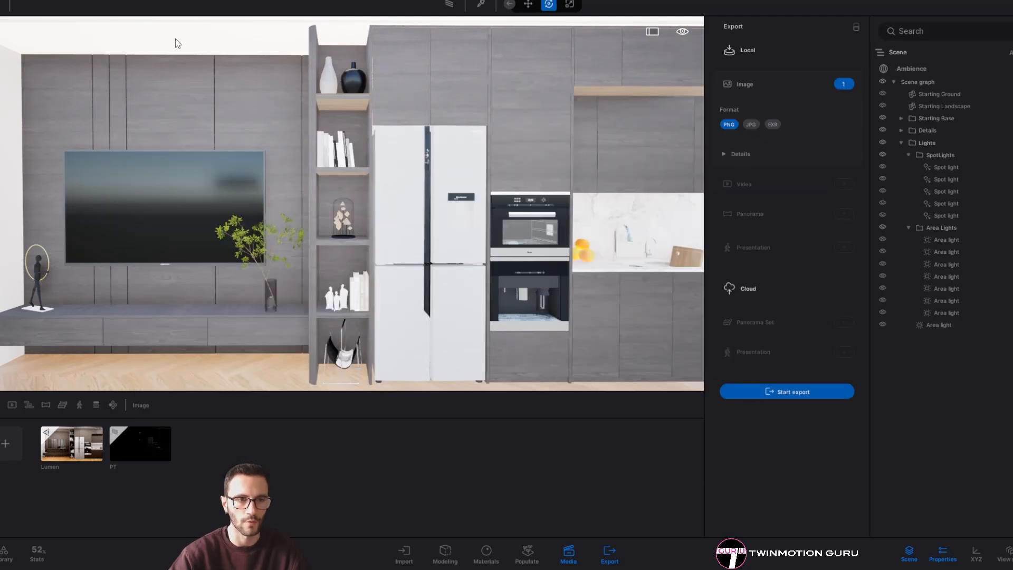
left_click(760, 392)
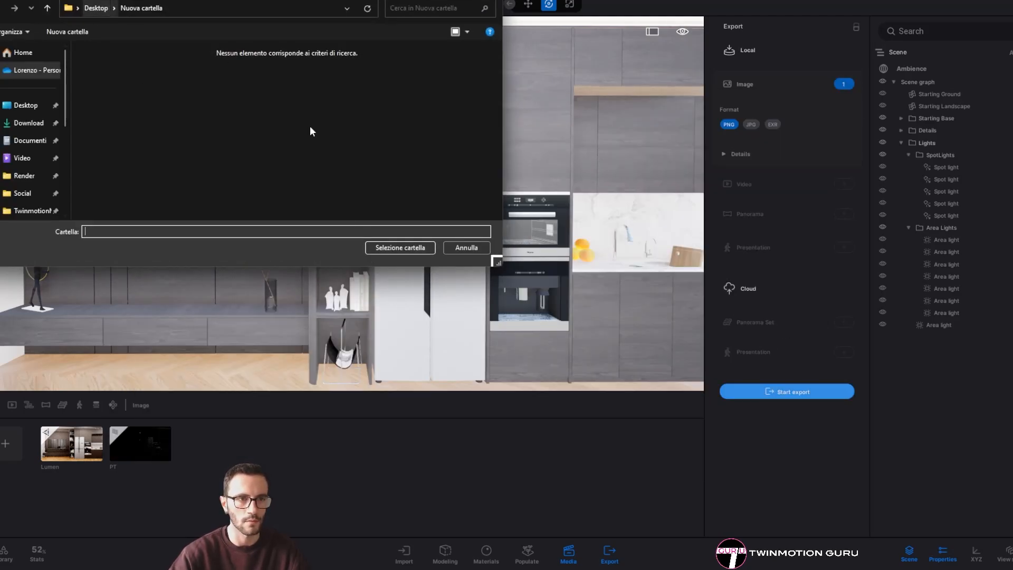
left_click(390, 247)
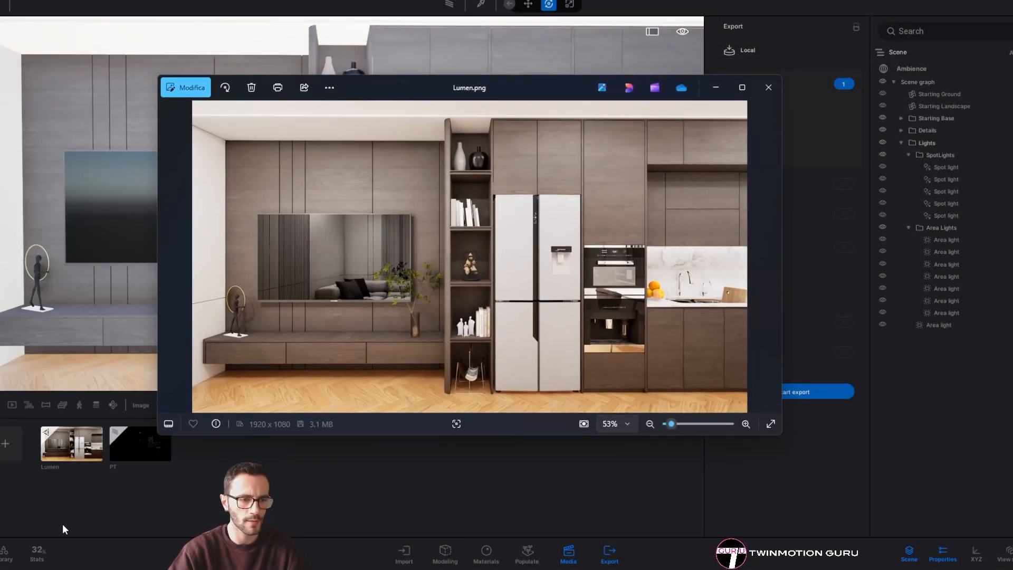
Open the scene statistics overview to examine performance and memory use
left_click(38, 555)
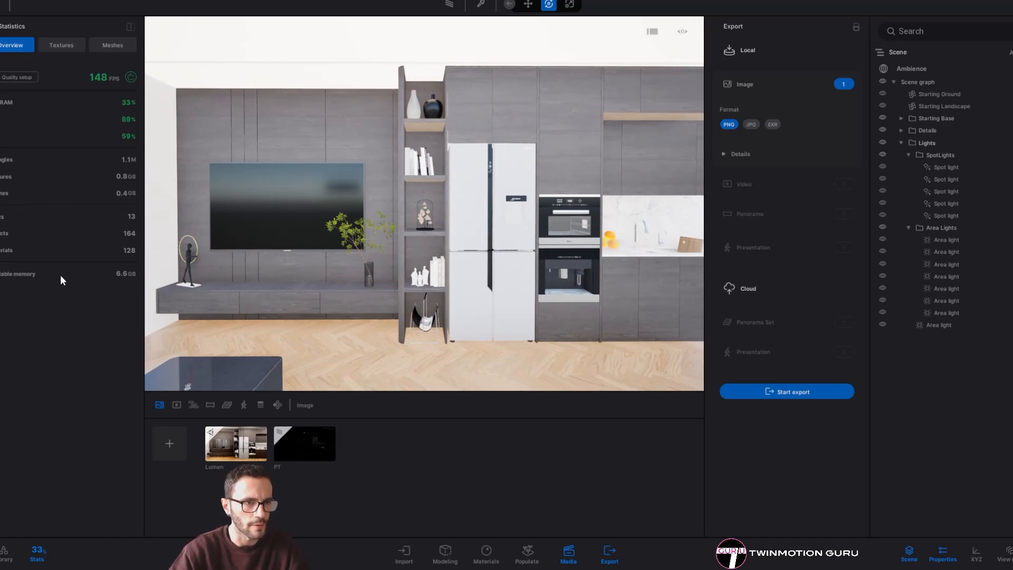
Close the scene statistics, examine the exported Lumen.png enlarged in the image viewer, and return to the Lumen image
left_click(37, 554)
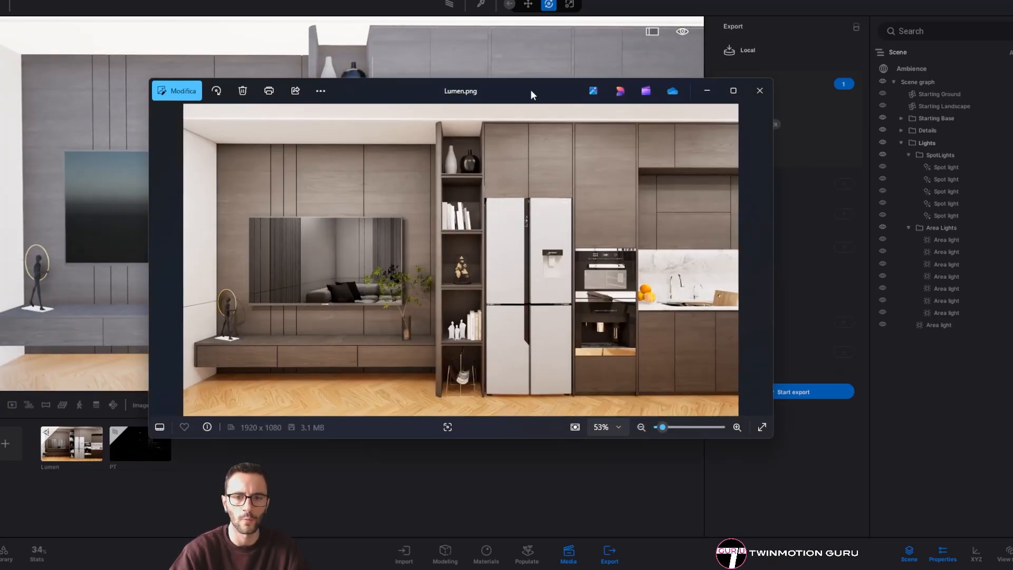
double_click(530, 89)
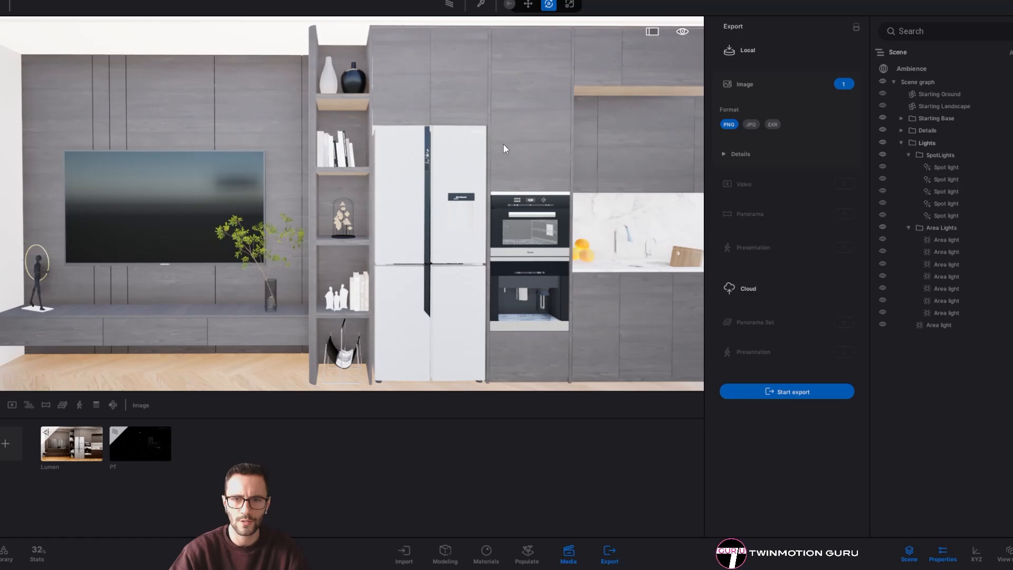
left_click(945, 265)
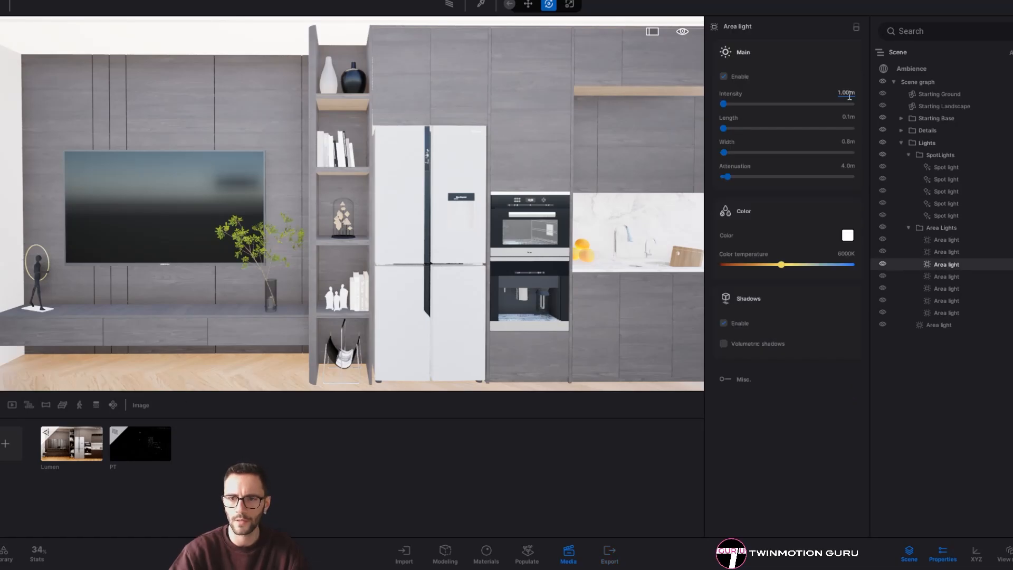
left_click(71, 443)
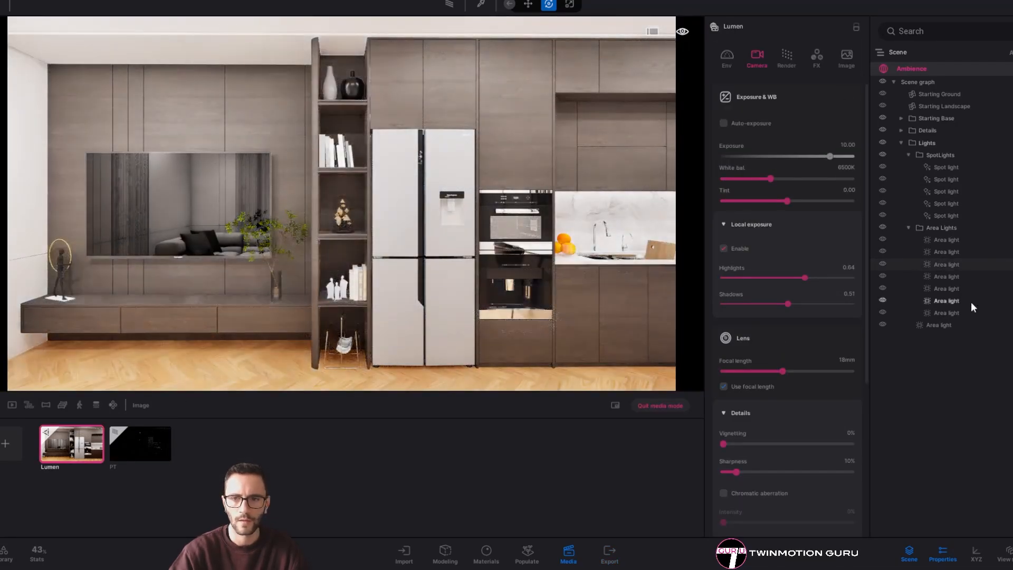
Try intensities of 0.5 and 1 on the third area light in the Area Lights folder, ending at 0.5
left_click(950, 263)
left_click(847, 92)
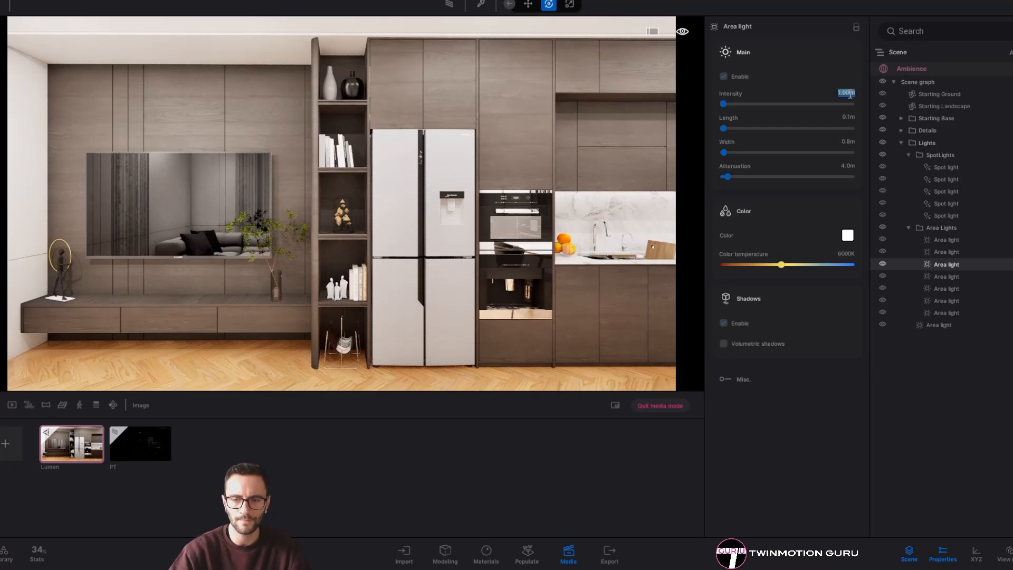
type("0.5")
key("Return")
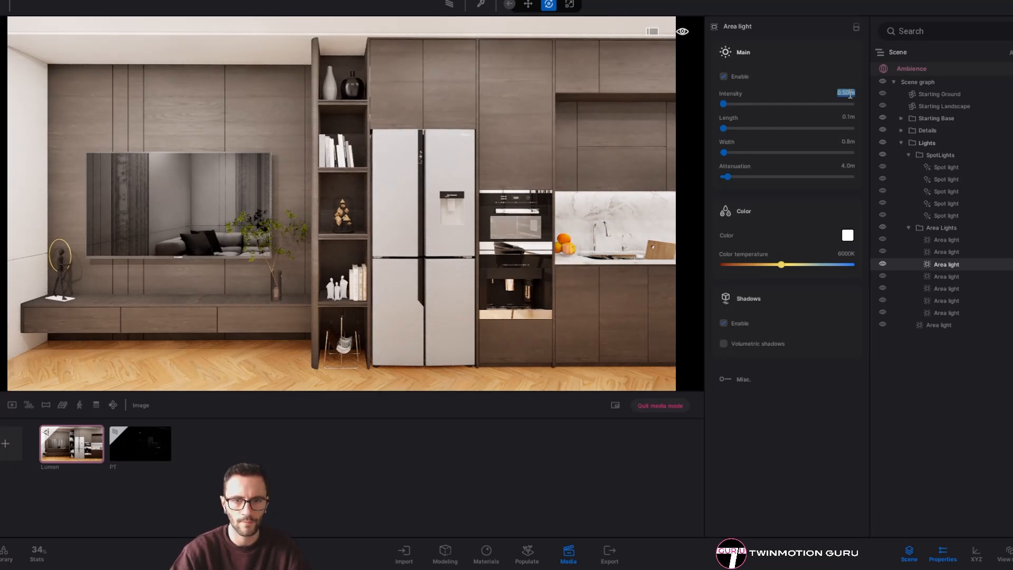
type("1")
key("Return")
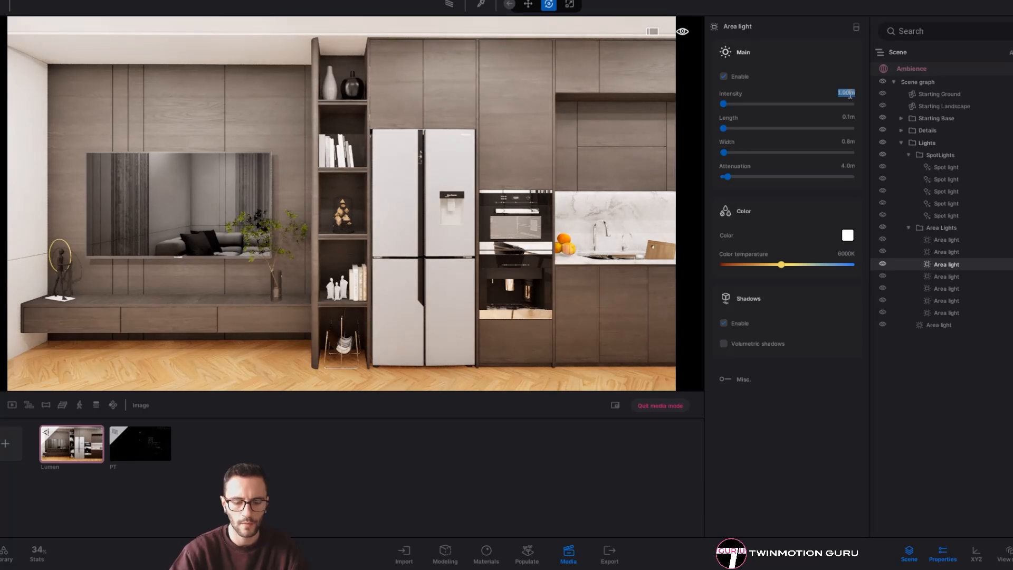
type("0.5")
key("Return")
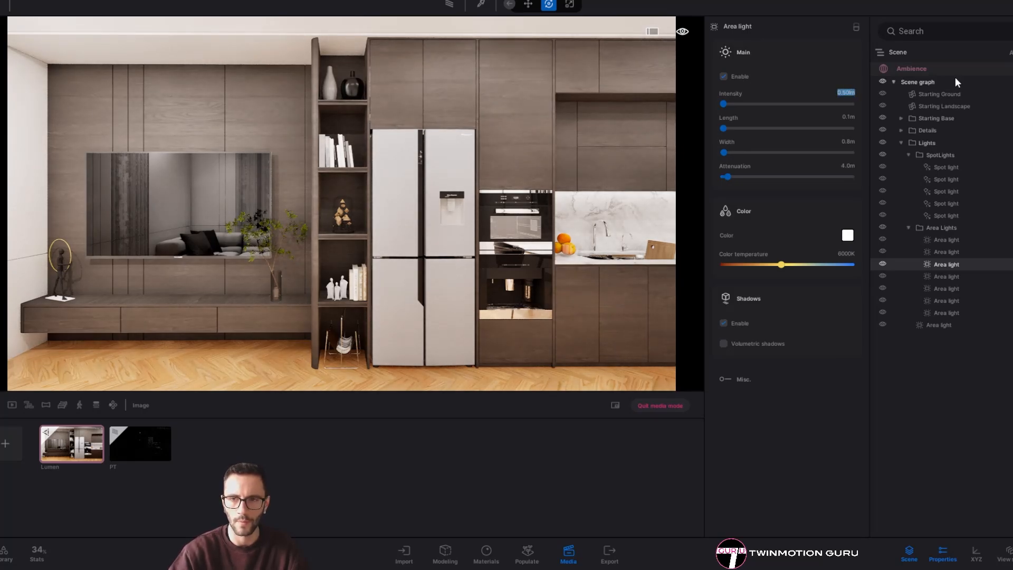
Set the camera exposure of the Lumen image to 9.5
left_click(923, 69)
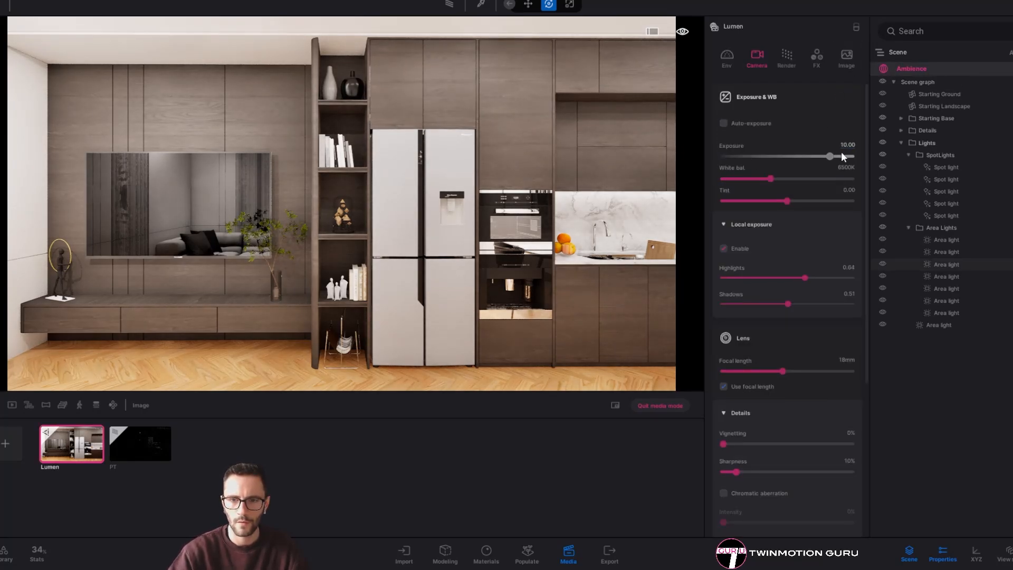
left_click(847, 144)
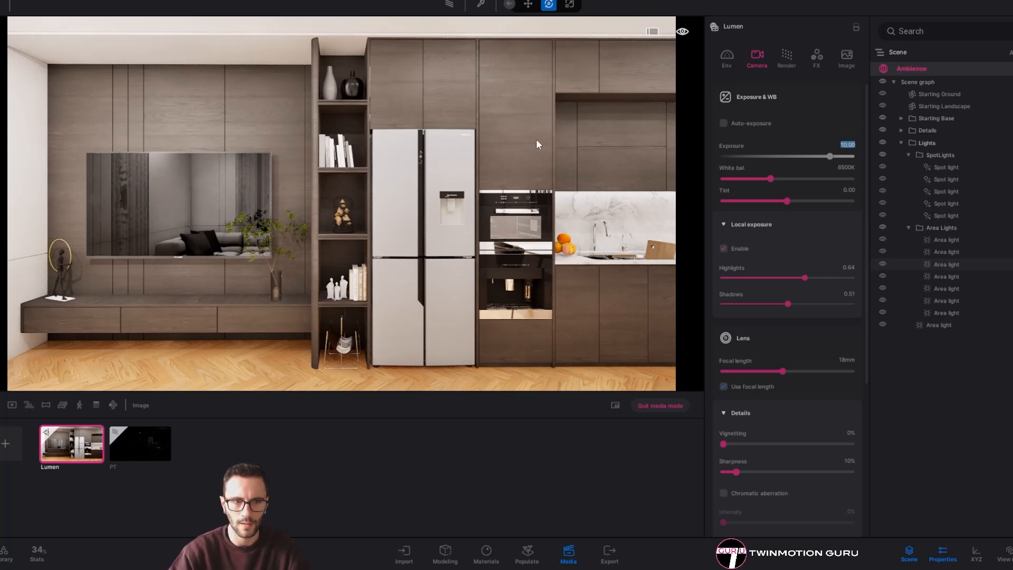
type("9.5")
key("Return")
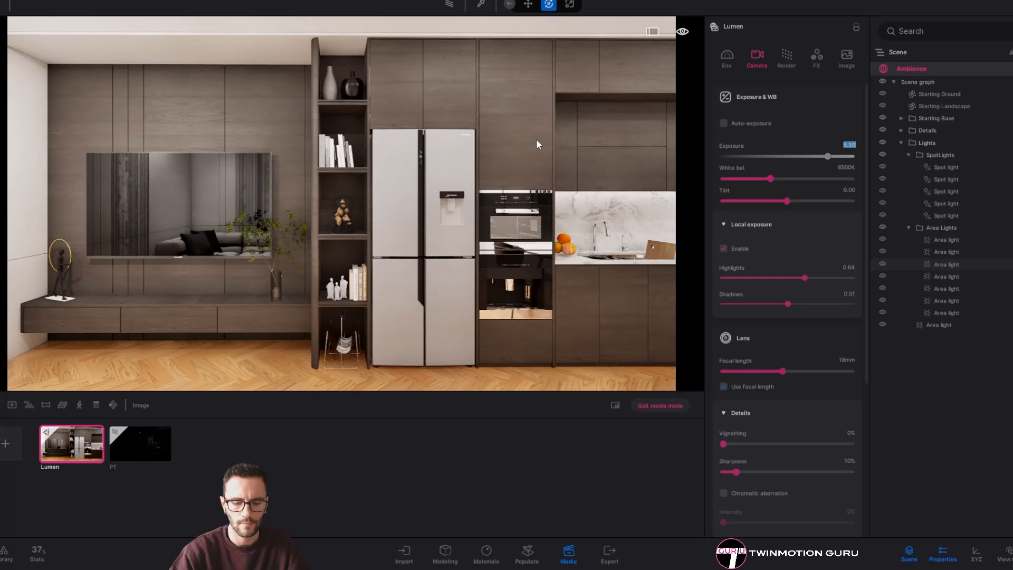
Set the intensity of the third area light in the Area Lights folder to 1 and deselect it
left_click(946, 263)
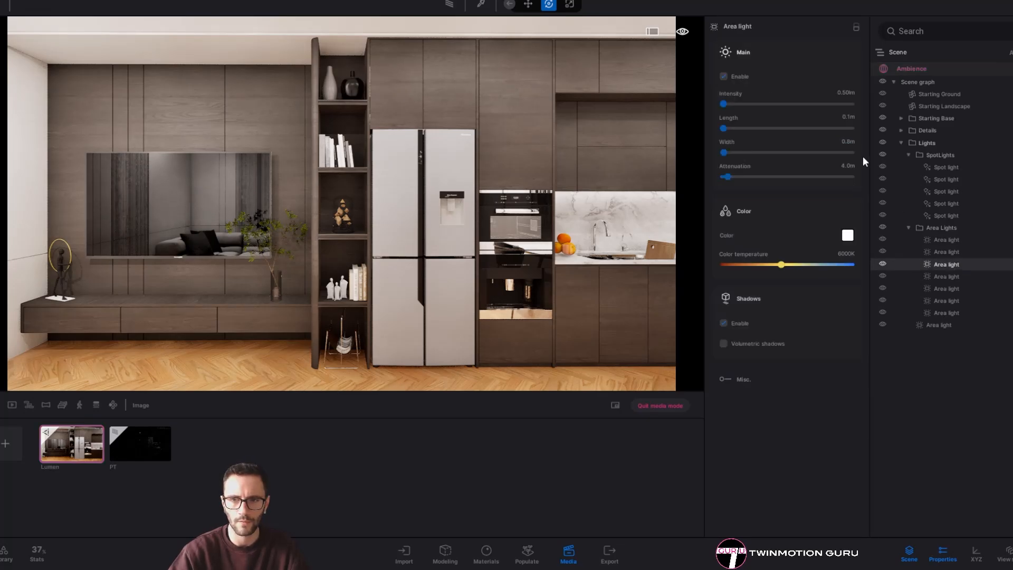
left_click(852, 97)
type("1")
key("Return")
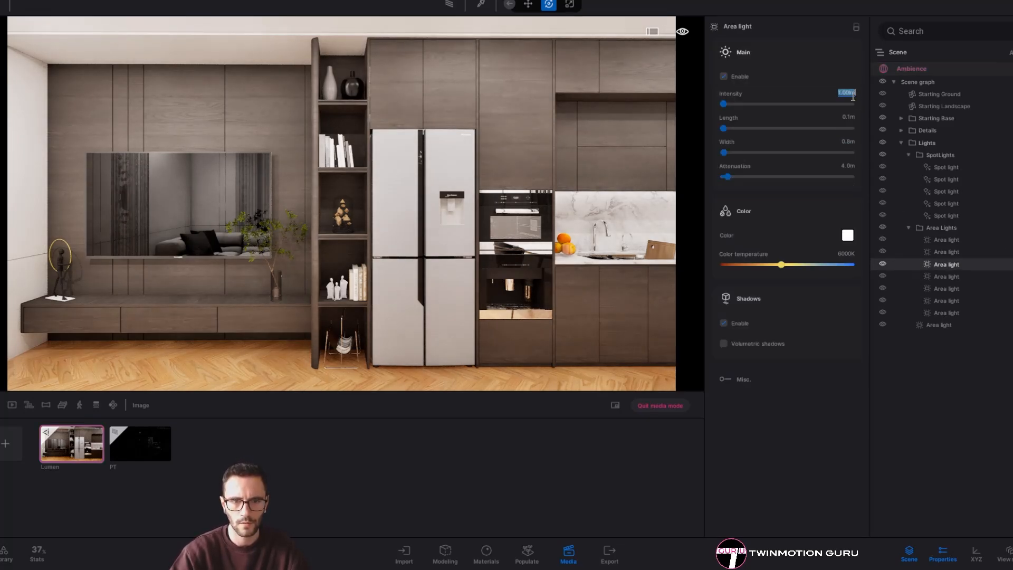
left_click(525, 214)
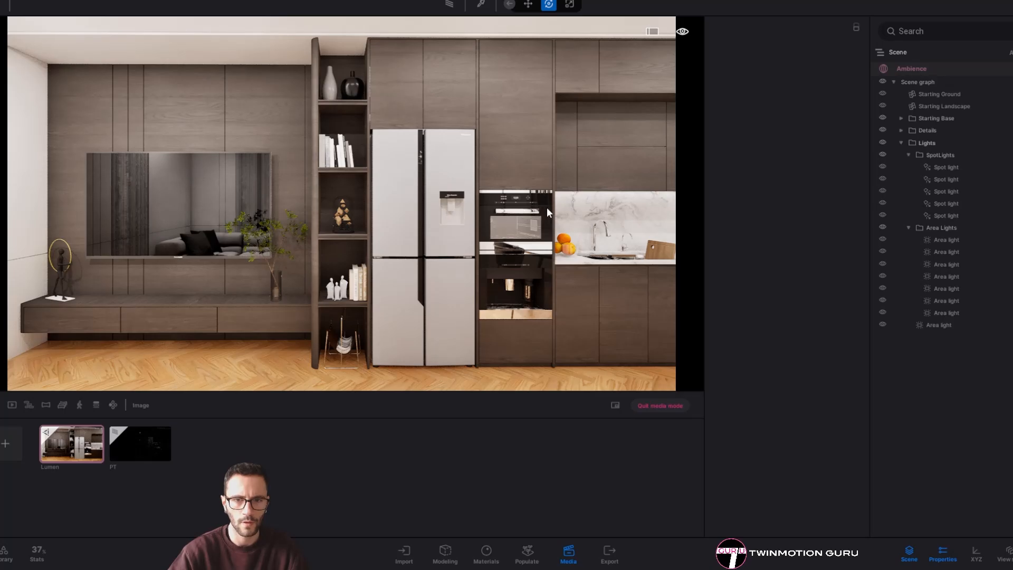
Disable and re-enable the area light outside the Area Lights folder to compare its effect, and restore the saved Lumen view
left_click(926, 326)
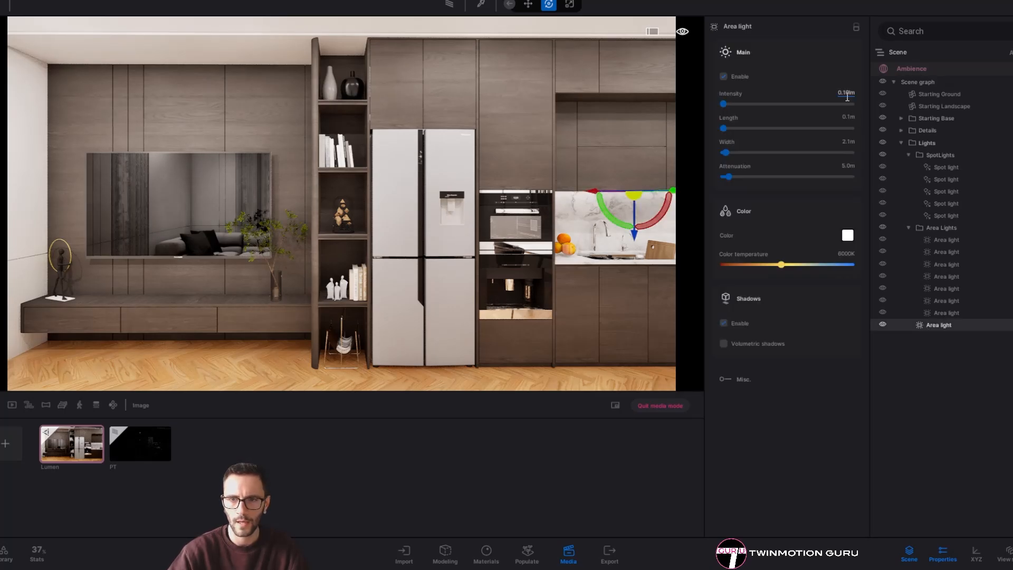
left_click(724, 76)
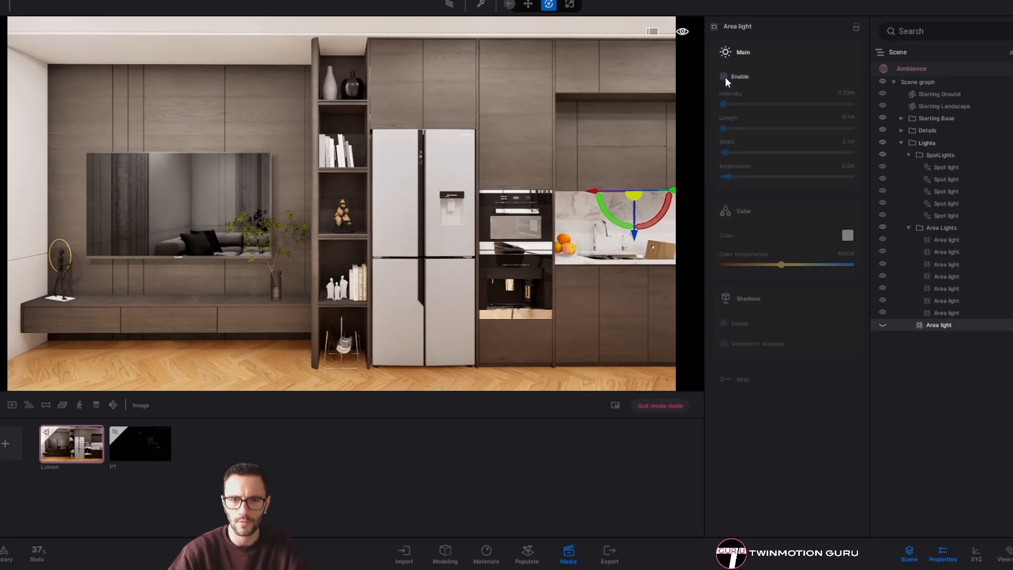
left_click(724, 77)
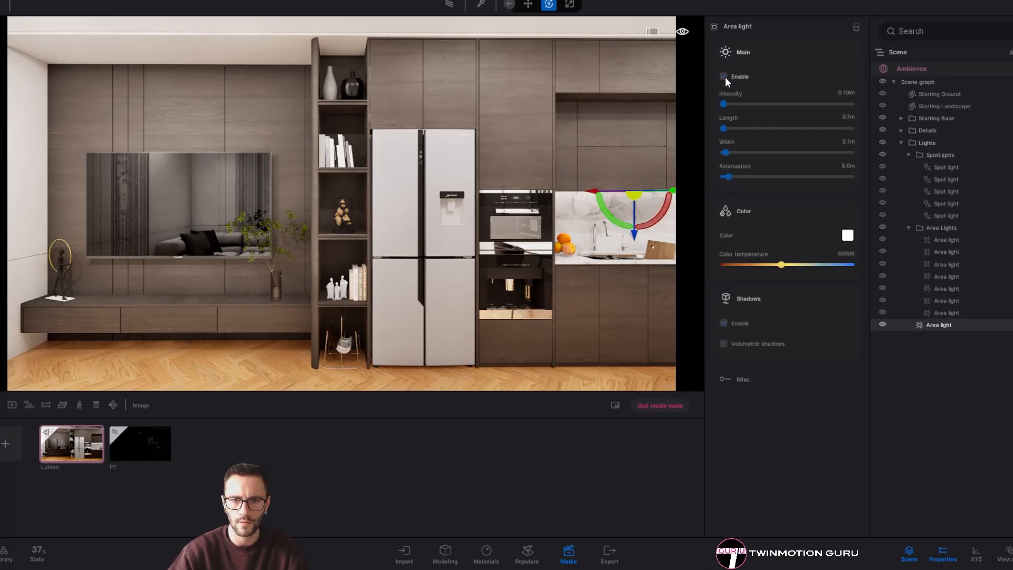
left_click(420, 251)
left_click_drag(420, 251, 576, 166)
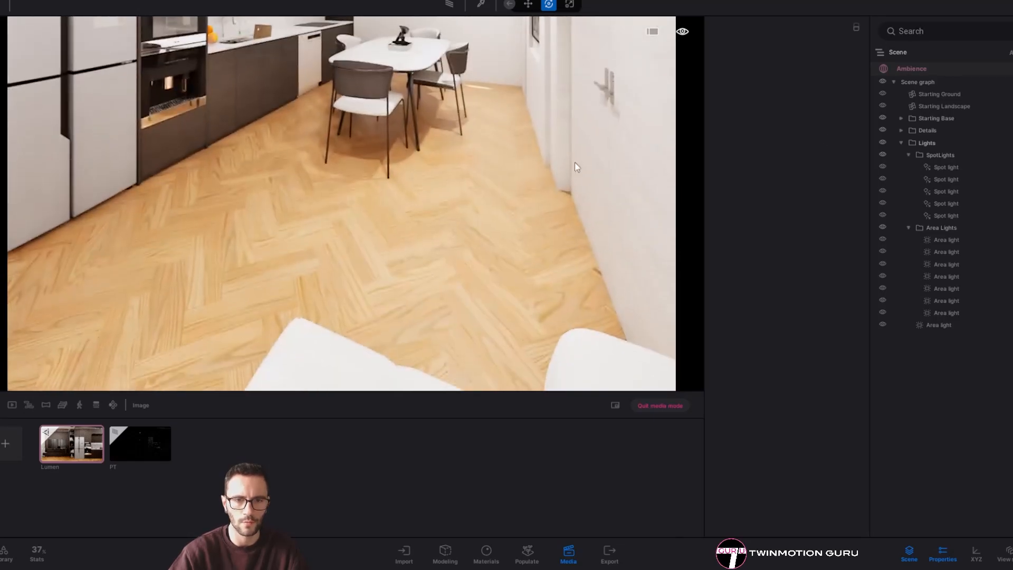
left_click(71, 443)
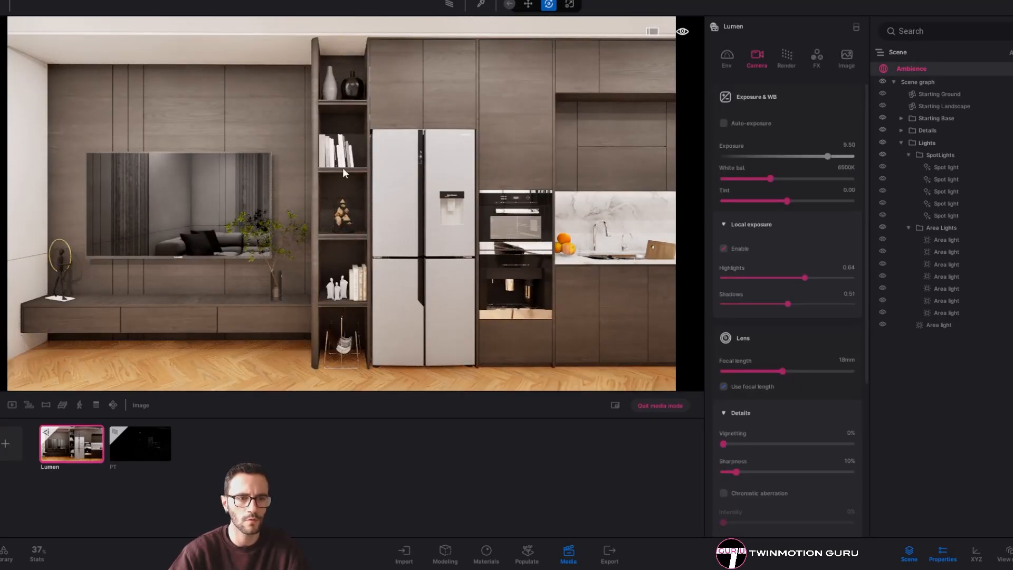
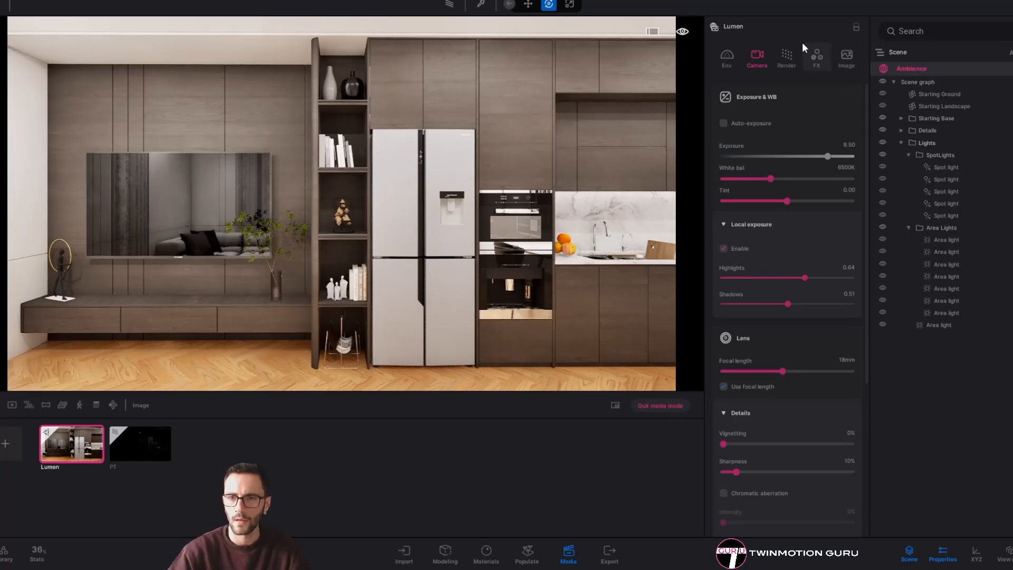
Raise the Lumen image's global illumination scene detail to 30, reflection quality to 10 and reflection bounce count to 8
left_click(787, 59)
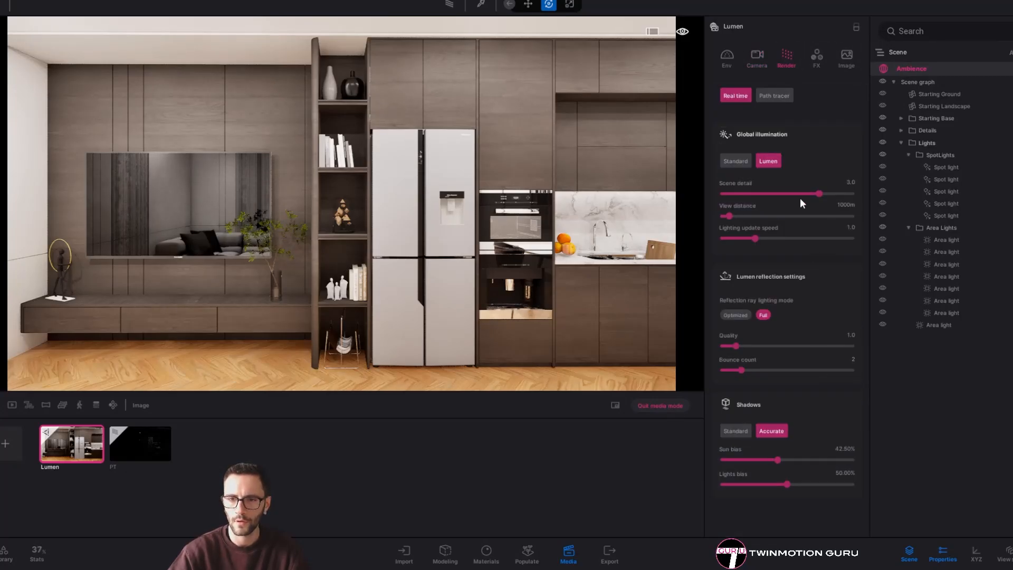
left_click(852, 182)
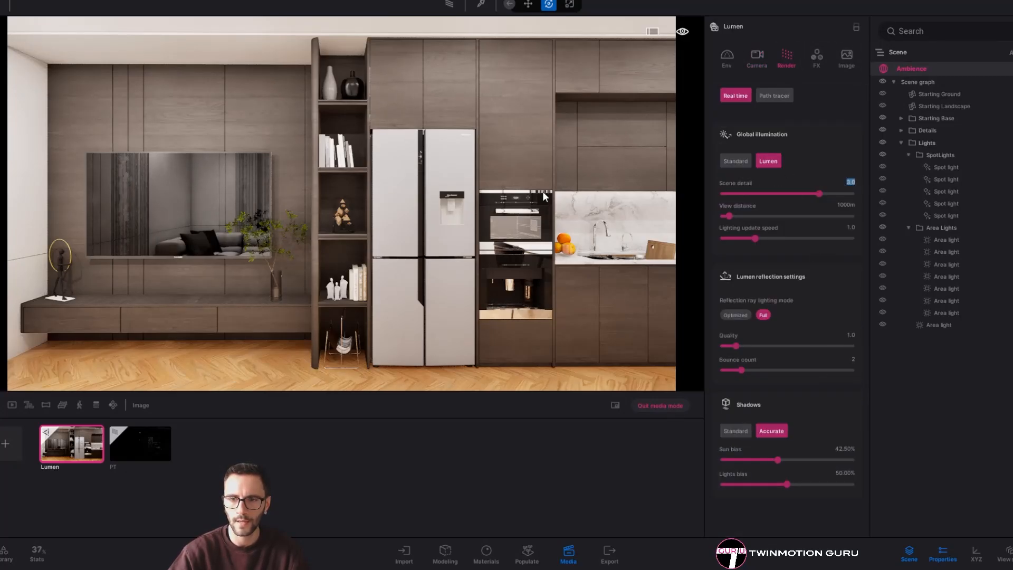
type("30")
key("Return")
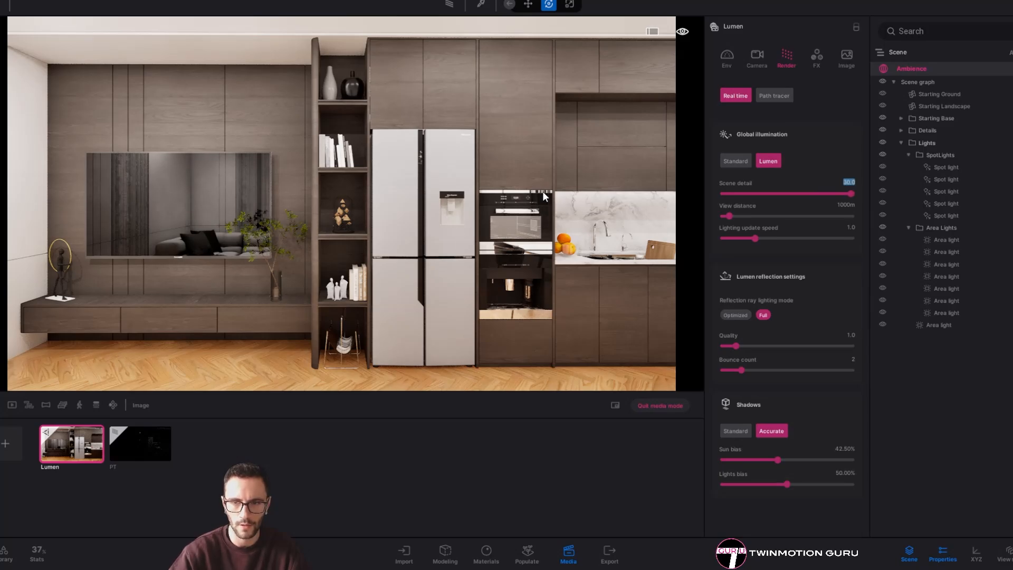
left_click_drag(736, 346, 972, 339)
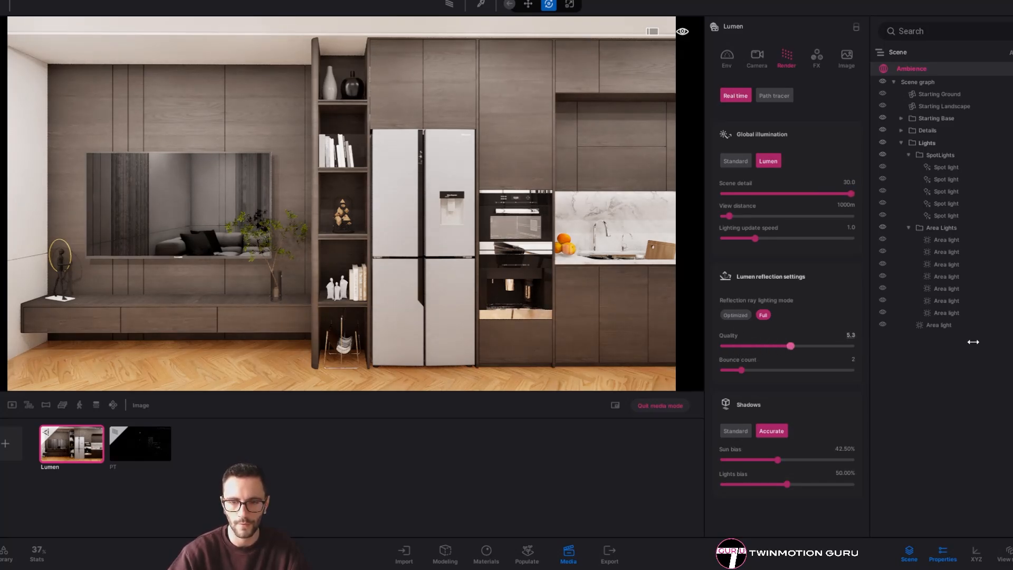
left_click_drag(741, 370, 865, 370)
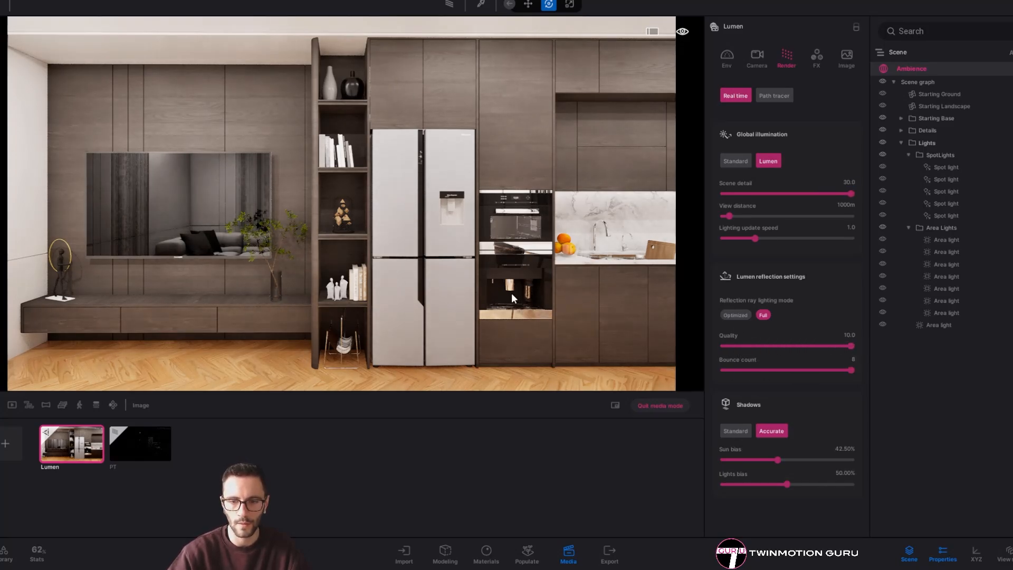
Check the earlier render once more, leave media mode and export the Lumen image as a PNG to the Nuova cartella folder
left_click(816, 55)
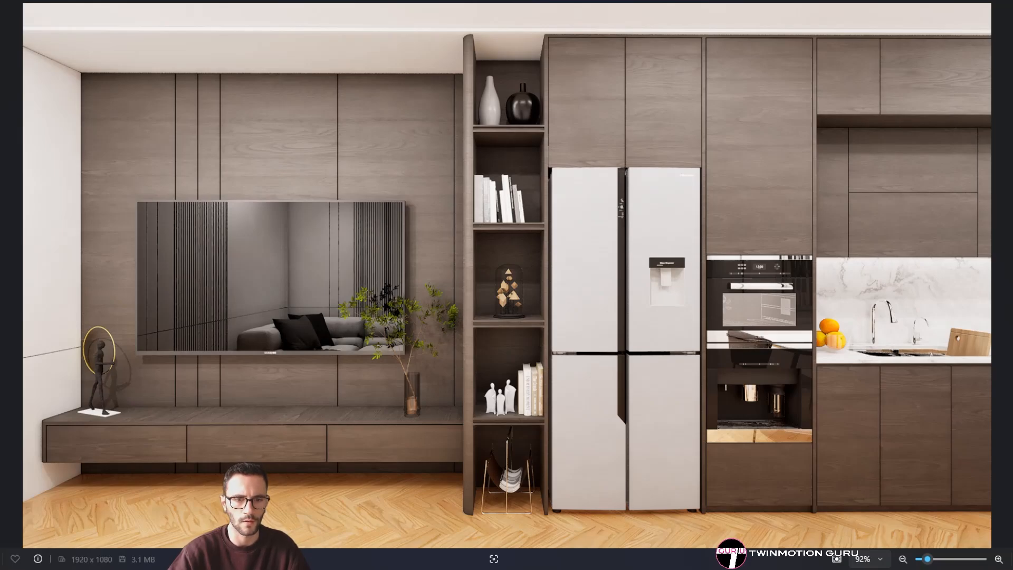
key("alt+Tab")
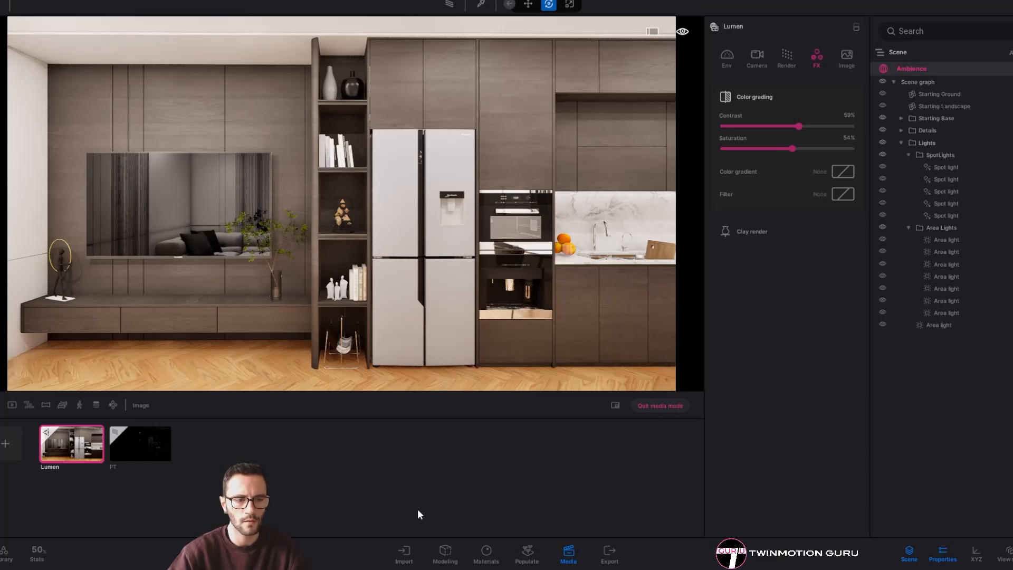
left_click(608, 559)
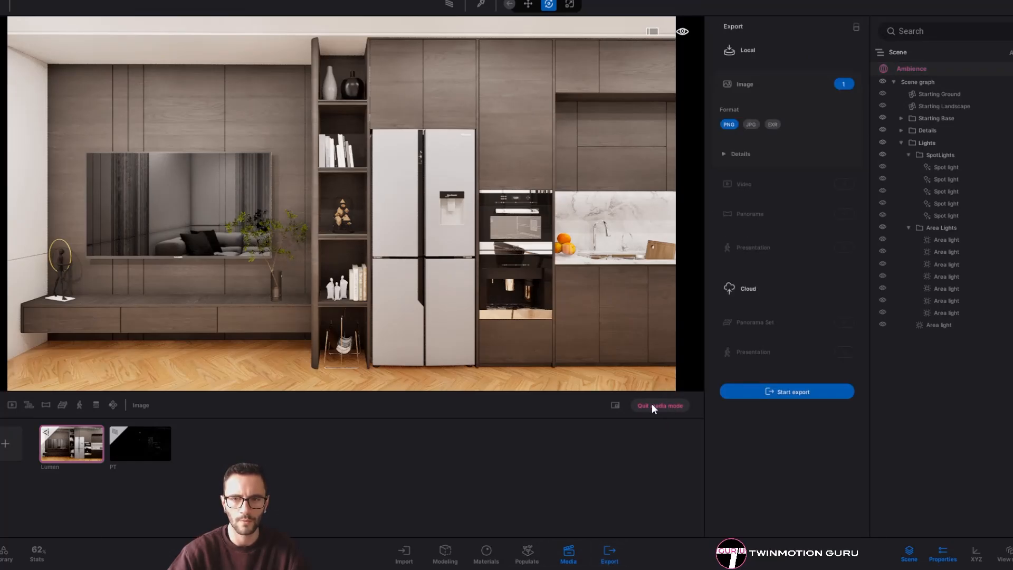
left_click(654, 405)
left_click(609, 554)
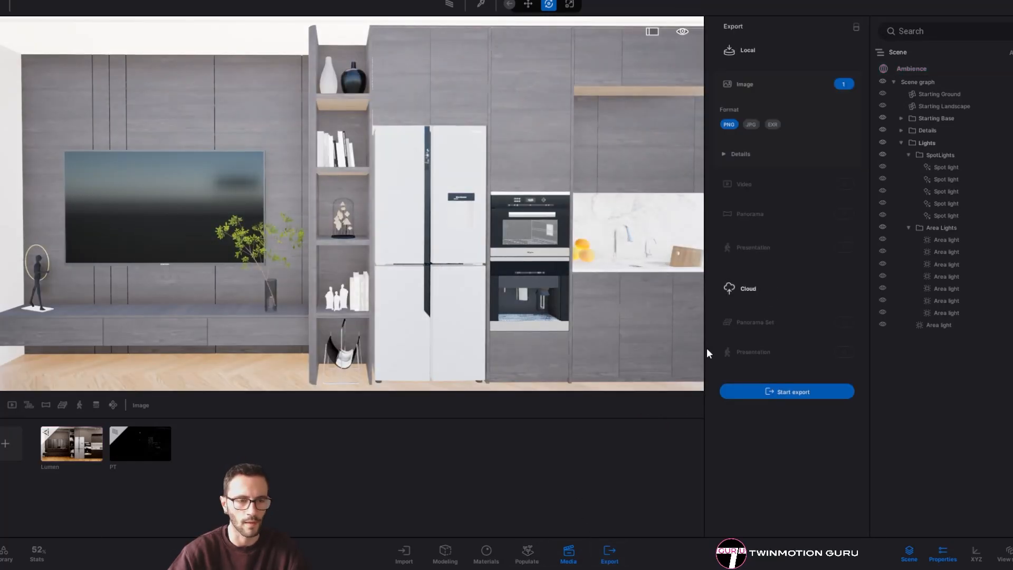
left_click(770, 390)
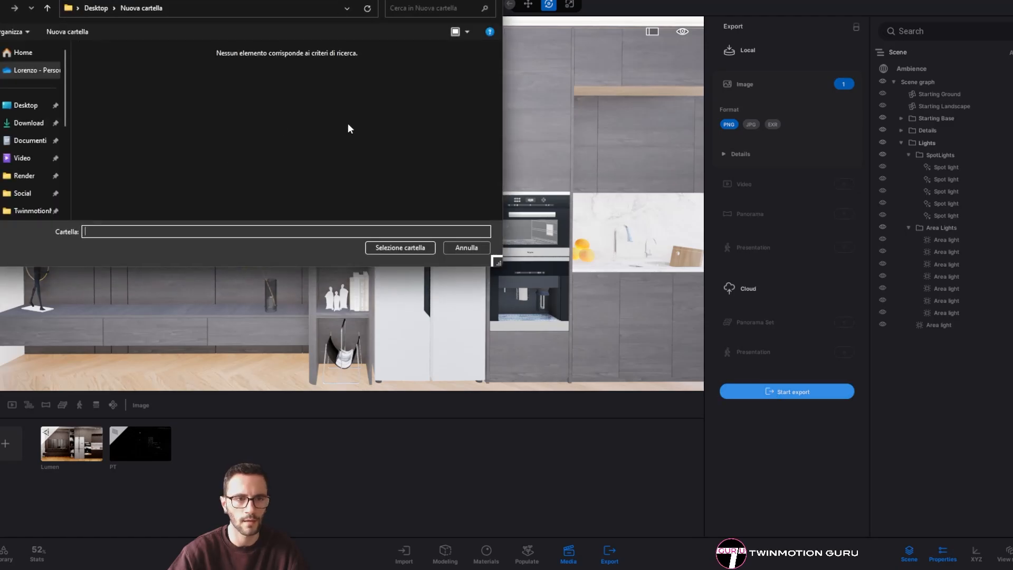
left_click(387, 251)
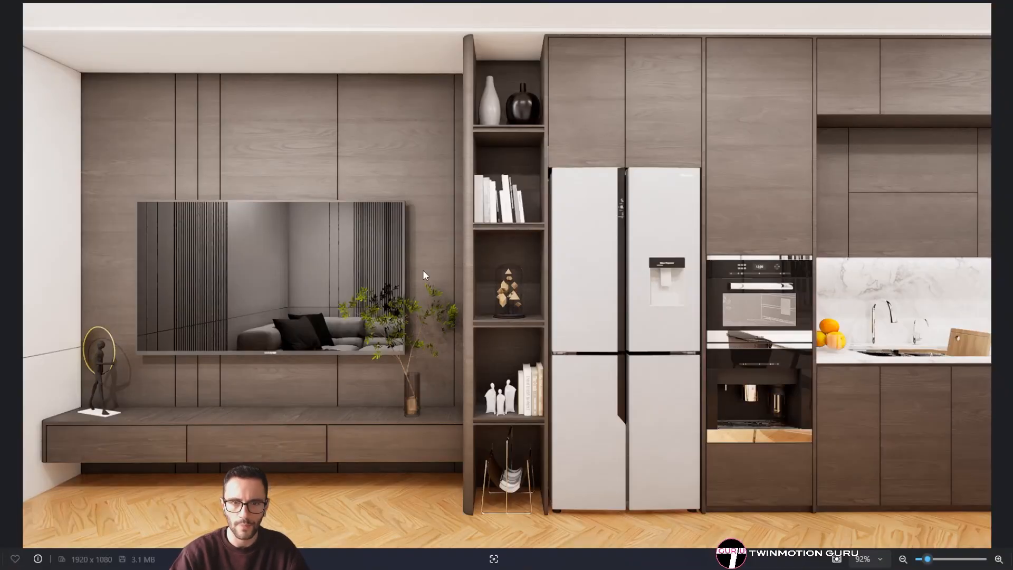
Compare the new render with the previous one and examine the TV reflection and surrounding shelves up close
key("Right")
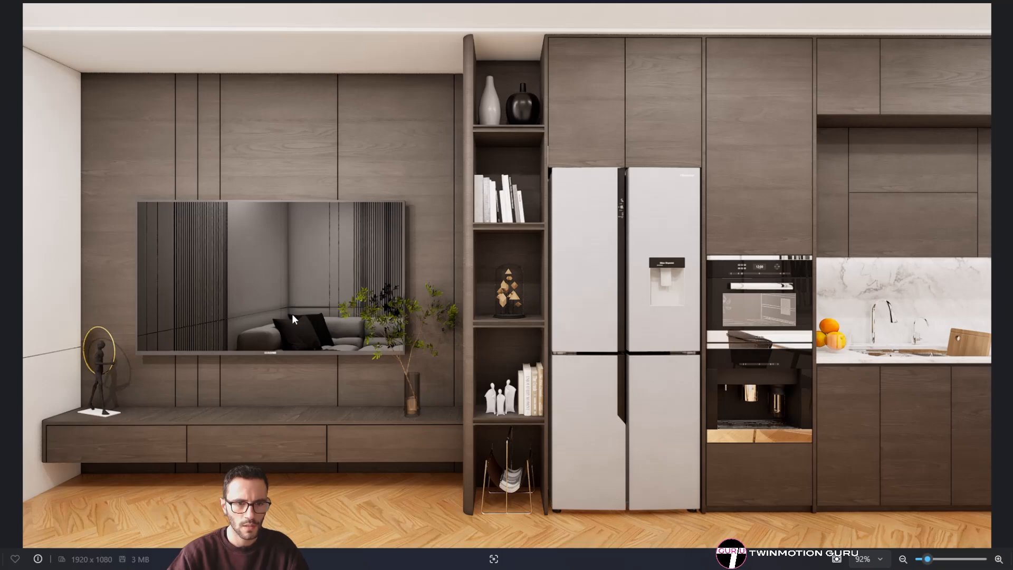
scroll(200, 309, "up", 5)
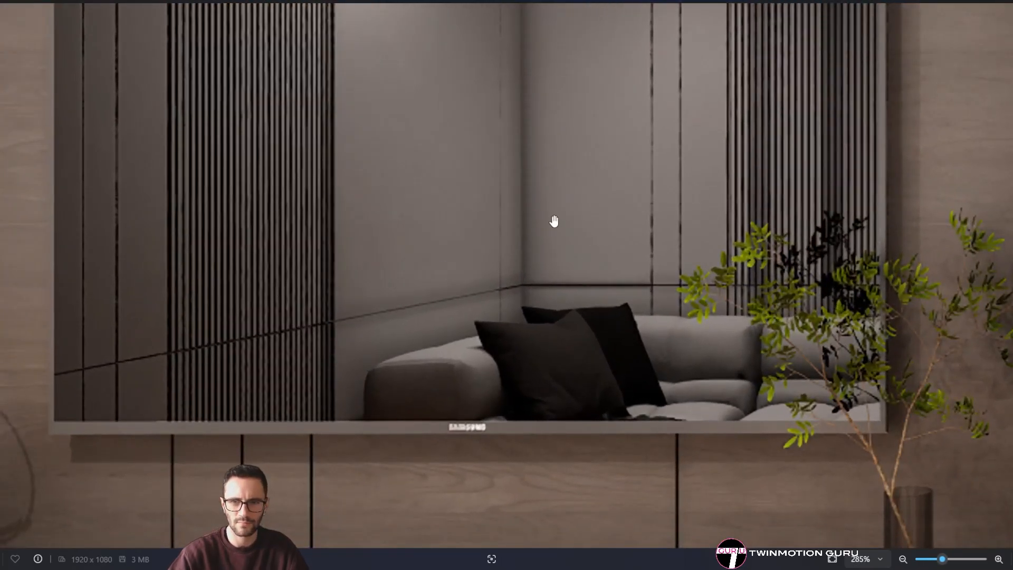
scroll(553, 219, "down", 3)
scroll(416, 321, "down", 1)
scroll(373, 334, "down", 1)
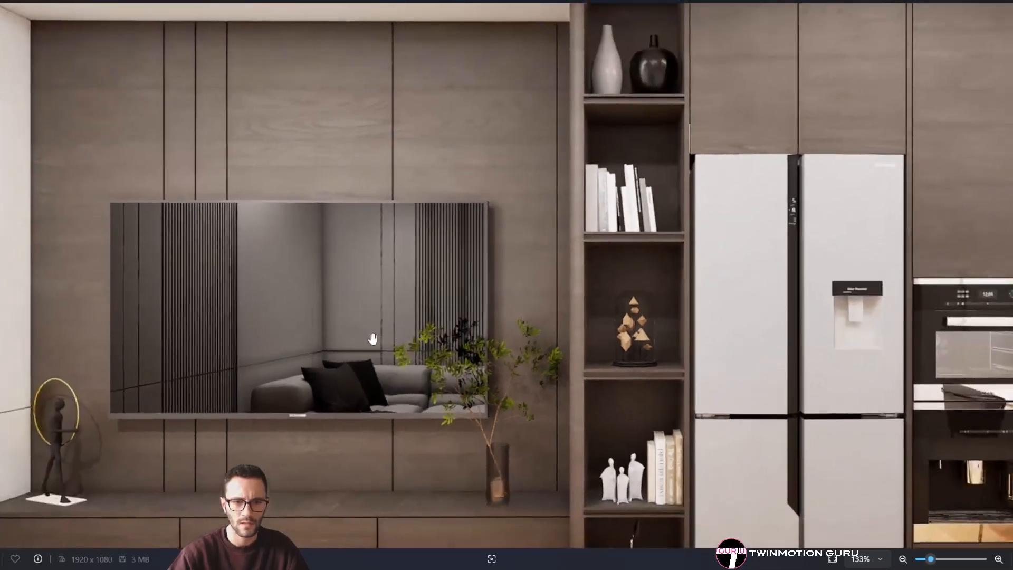
scroll(375, 331, "up", 2)
scroll(390, 301, "down", 2)
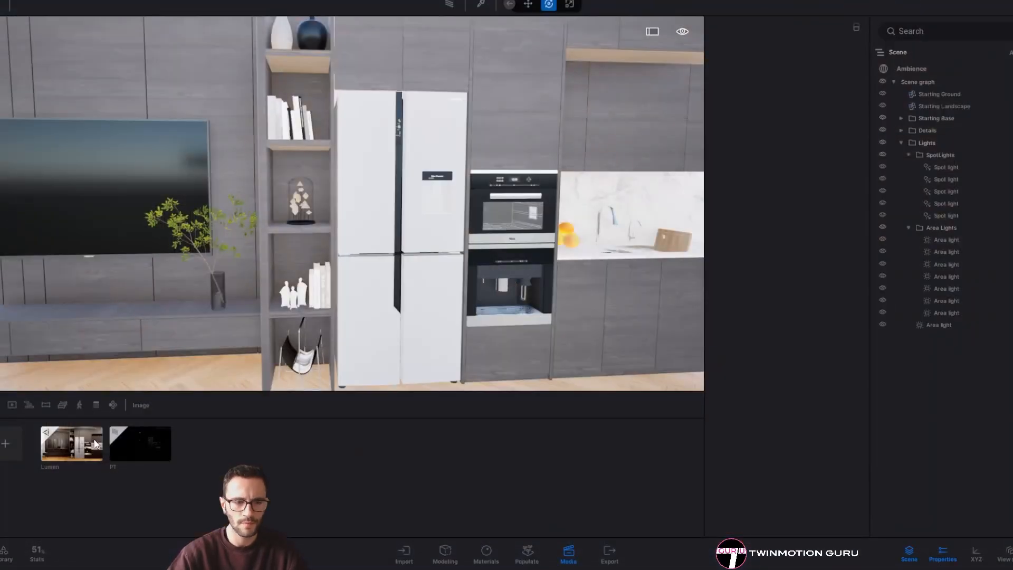
Open the Lumen image and reduce its camera lens sharpness to 0%
left_click(95, 443)
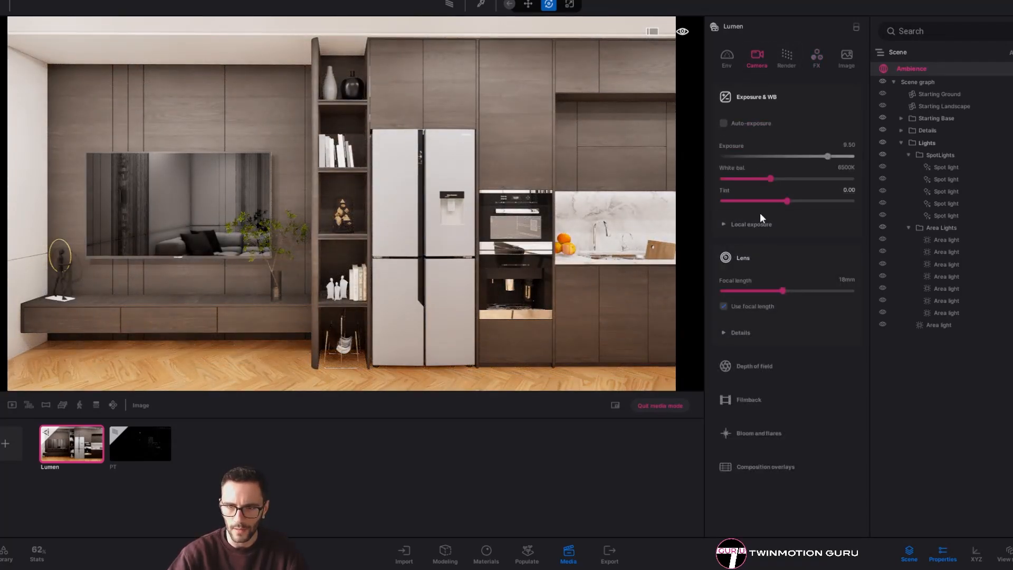
left_click(738, 332)
scroll(741, 322, "down", 1)
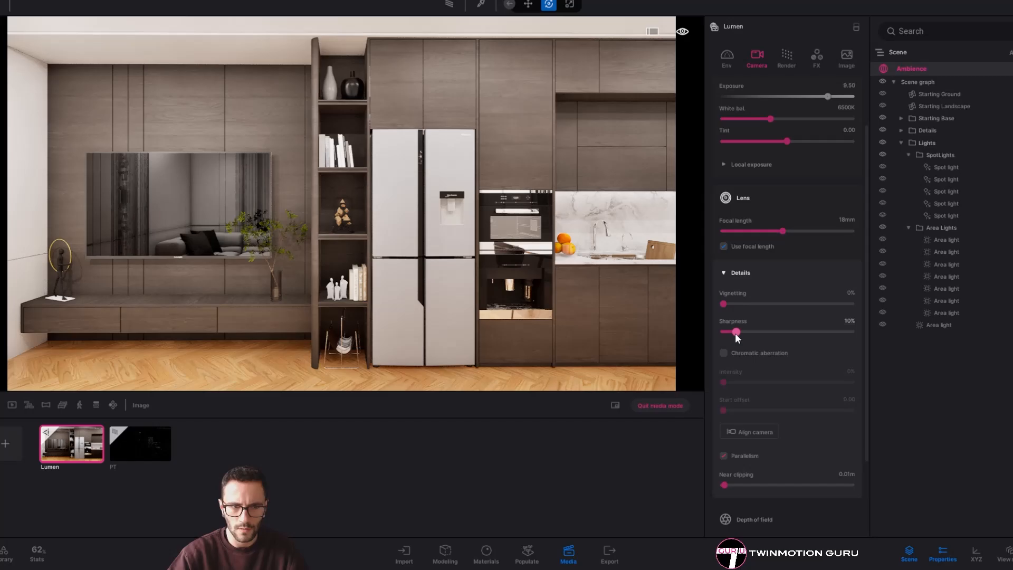
left_click_drag(735, 332, 707, 333)
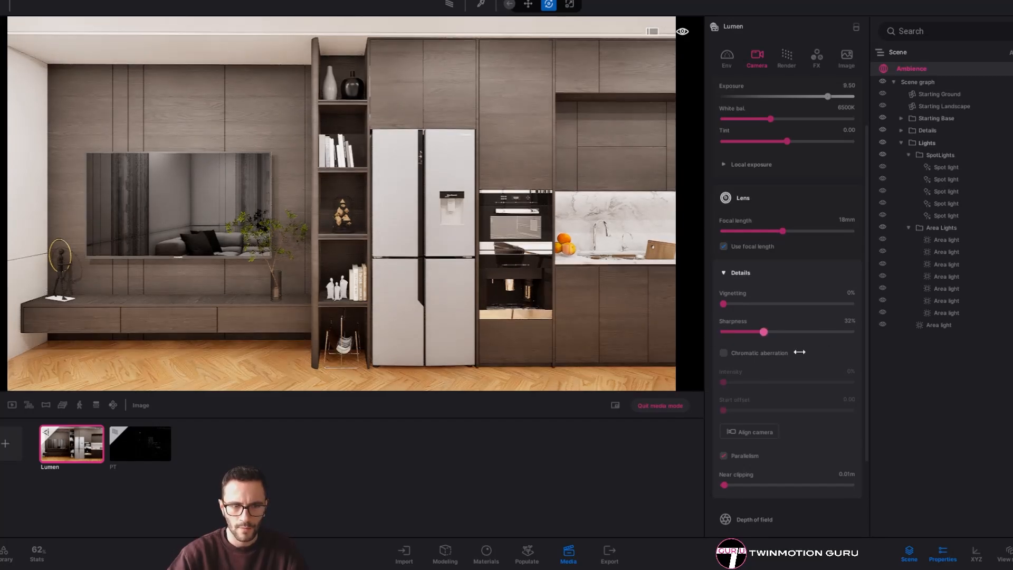
Leave media mode and export the Lumen image as a PNG to the Nuova cartella folder
left_click(657, 414)
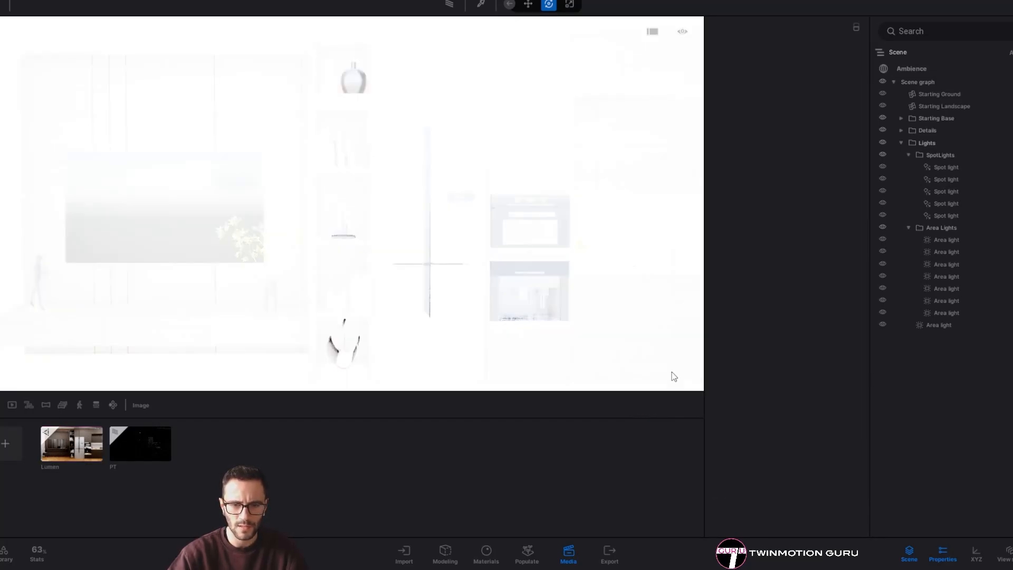
left_click(609, 553)
left_click(802, 393)
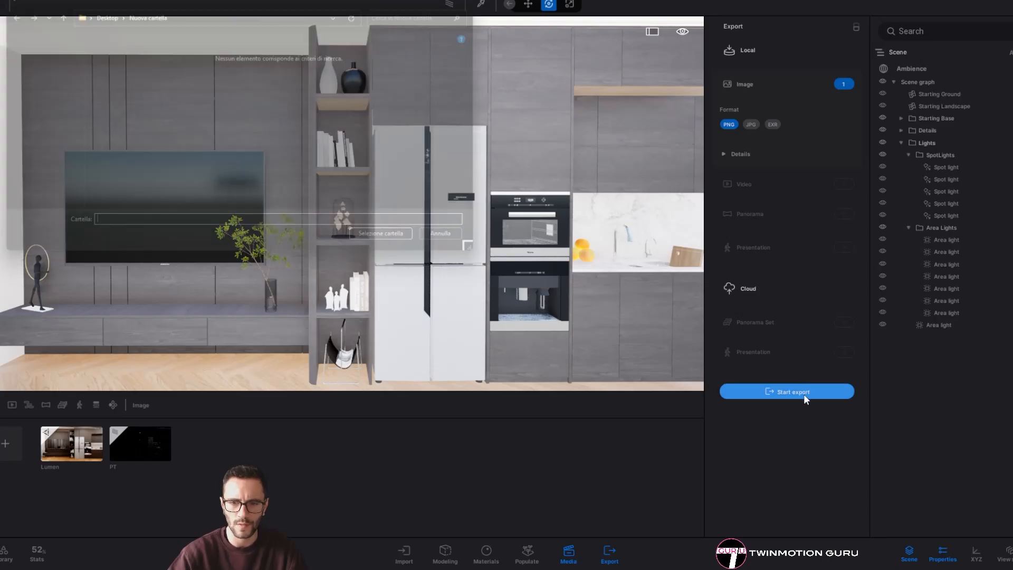
left_click(407, 247)
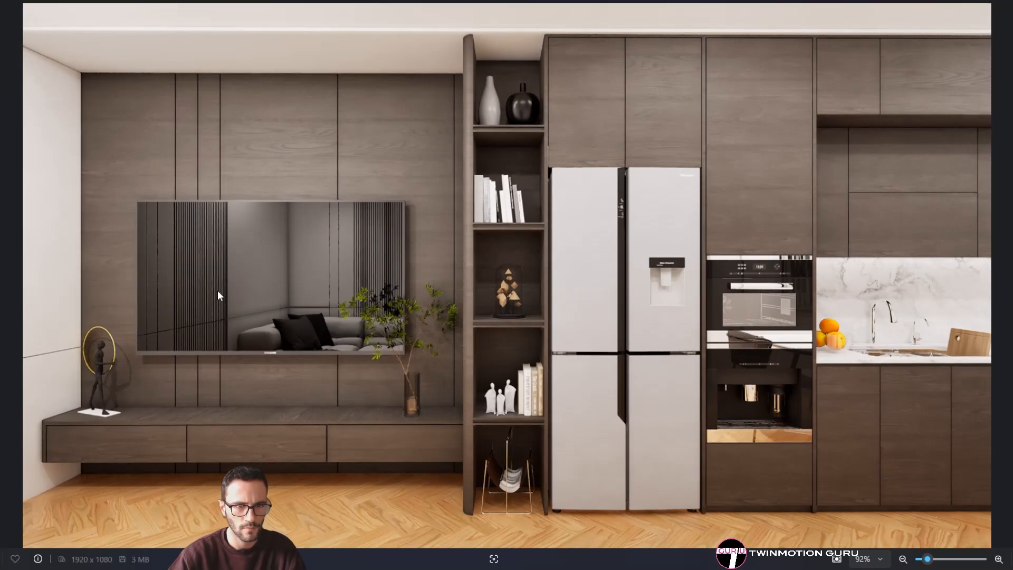
Examine the TV reflection up close in the exported renders and compare the images
scroll(185, 284, "up", 5)
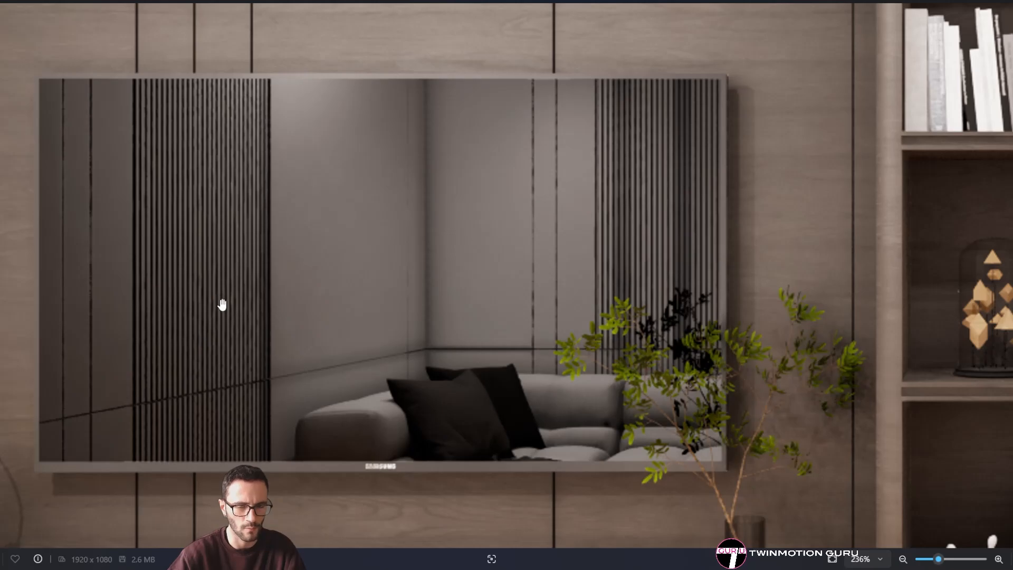
scroll(222, 299, "down", 5)
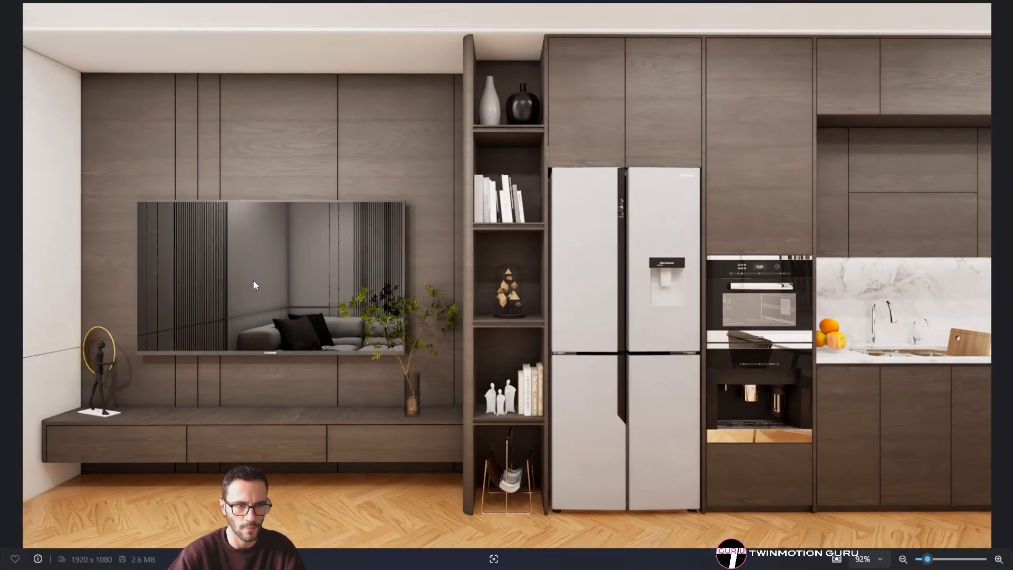
key("Right")
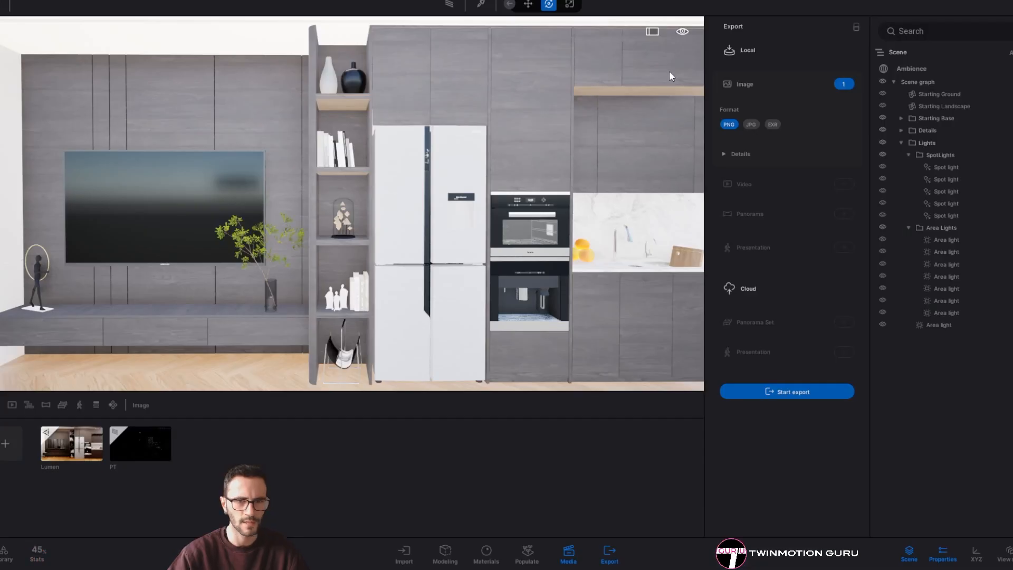
Reopen the Lumen image and set its camera white balance to 6000K
left_click(71, 443)
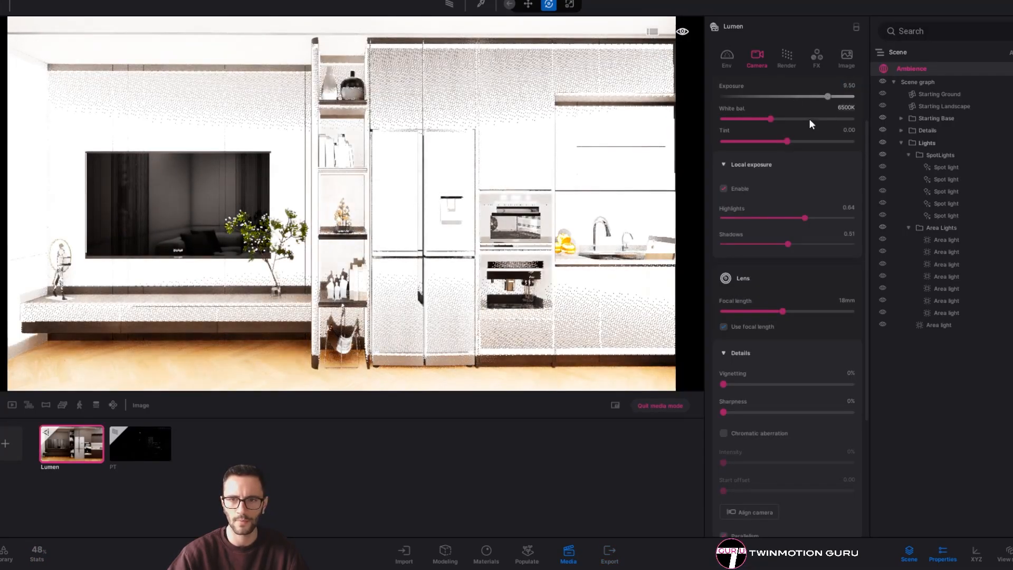
scroll(809, 119, "up", 2)
left_click(837, 167)
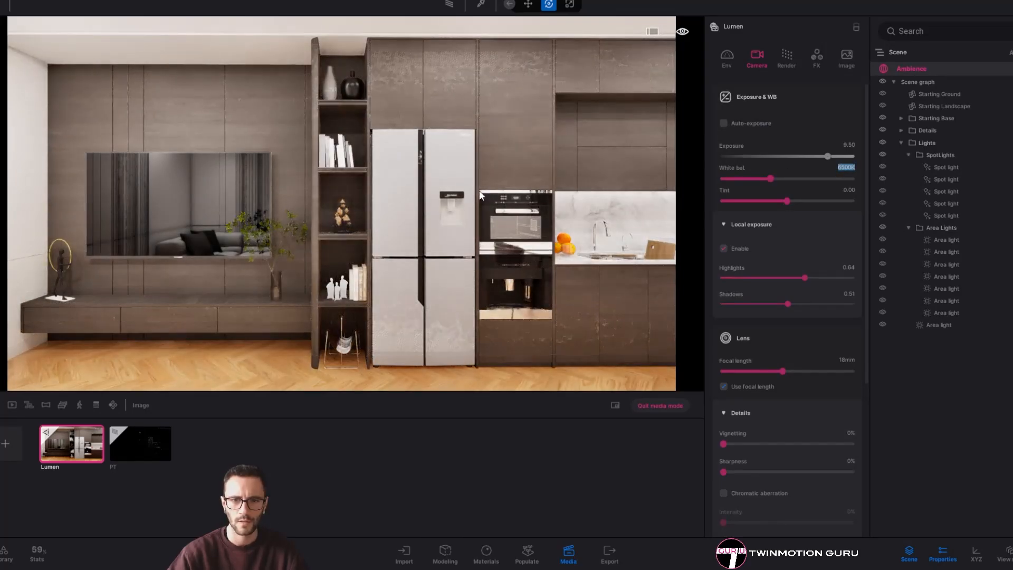
type("600")
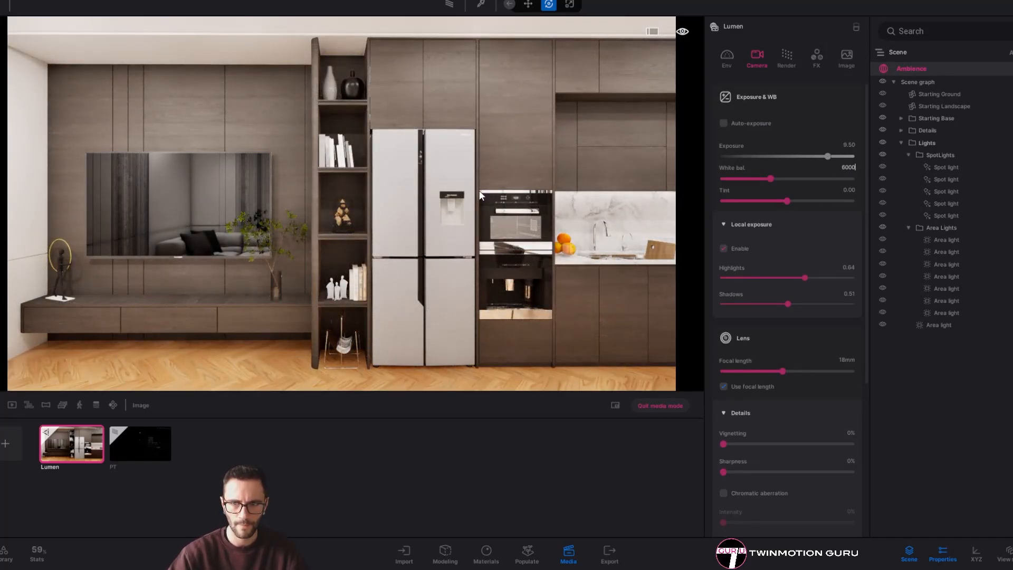
type("0")
key("Return")
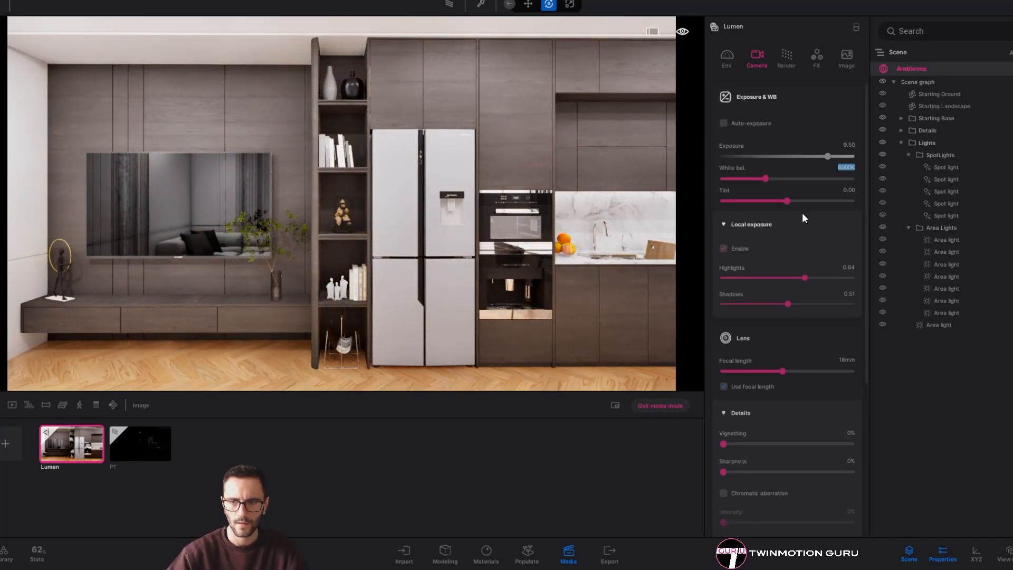
Check the color temperature of the scene's area and spot lights against the Lumen image's white balance
left_click(931, 252)
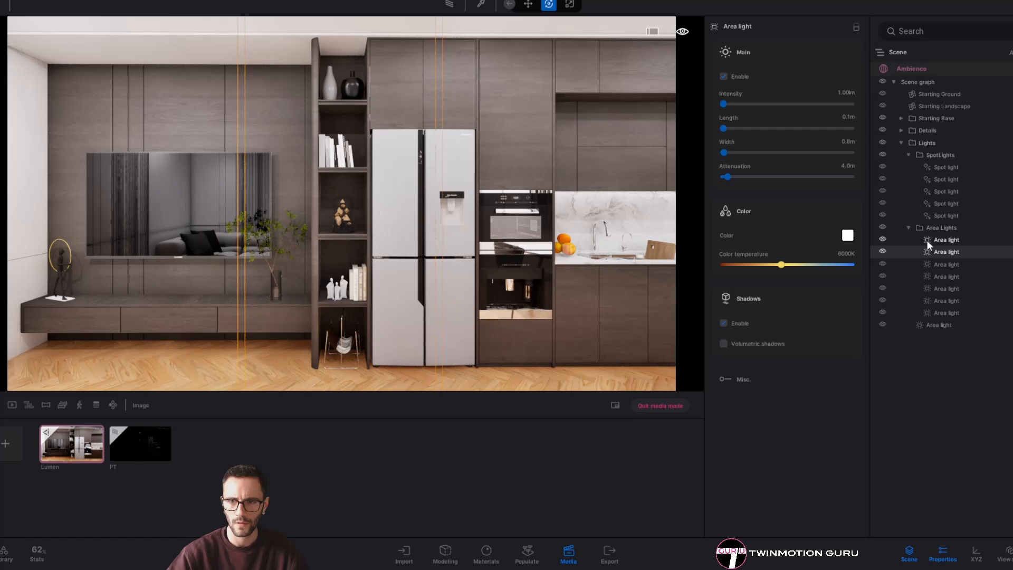
left_click(957, 200)
left_click(942, 324)
left_click(953, 263)
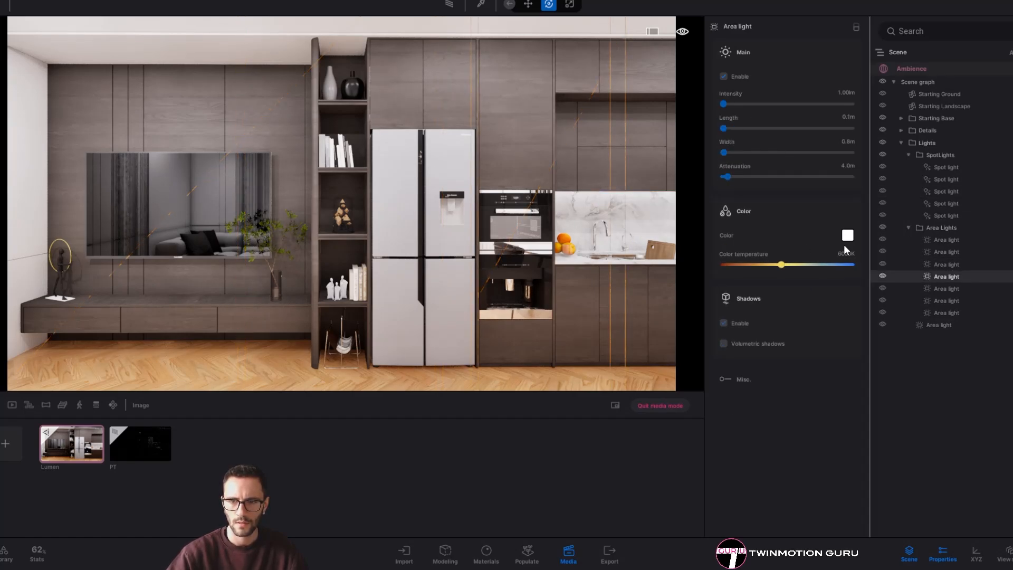
left_click(93, 454)
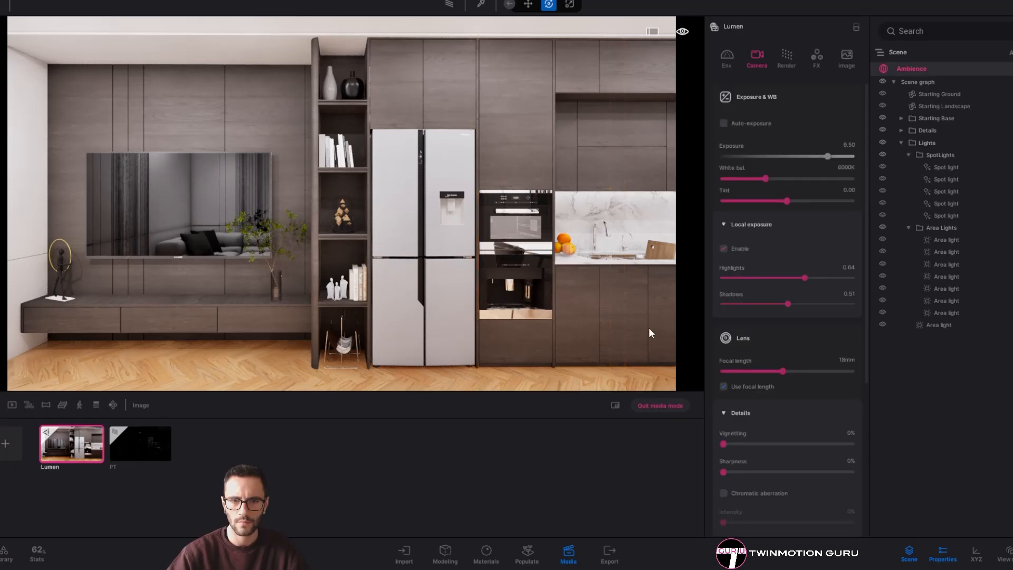
left_click(946, 264)
mouse_move(795, 264)
left_mouse_down()
mouse_move(850, 264)
mouse_move(785, 270)
mouse_move(796, 266)
left_mouse_up()
double_click(796, 266)
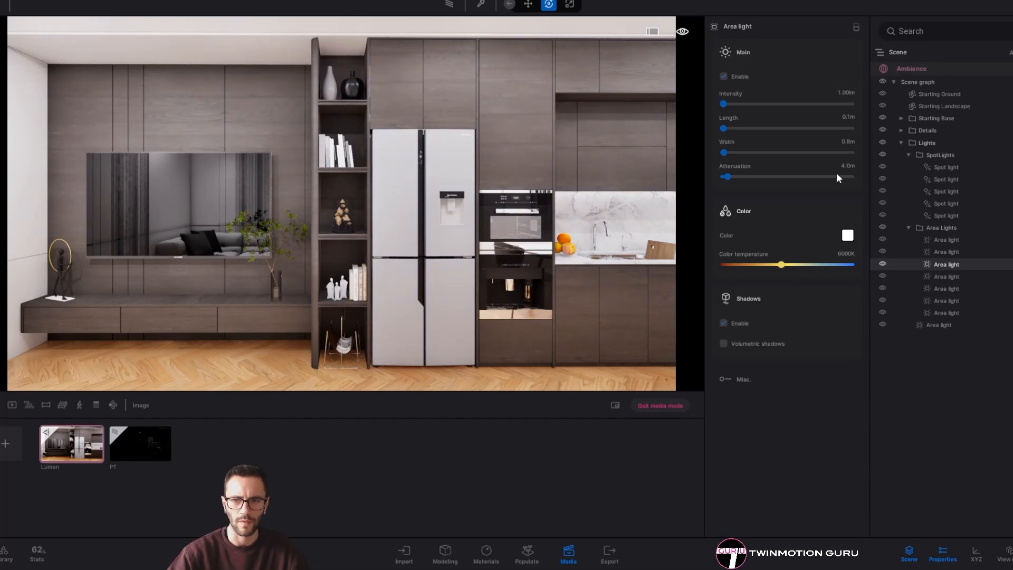
key("Escape")
Export the Lumen image with the 6000K white balance as a PNG to the Nuova cartella folder
left_click(660, 405)
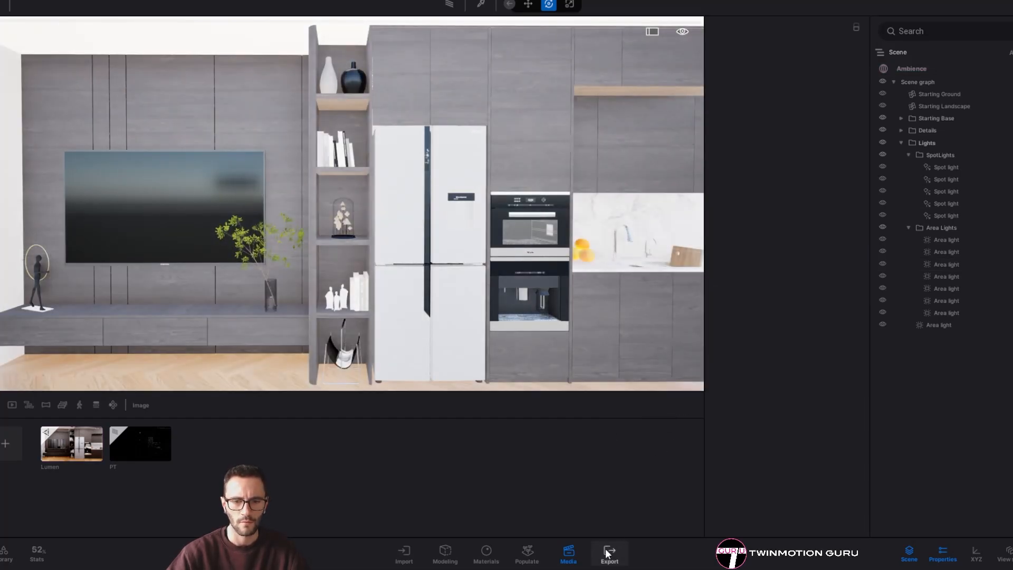
left_click(610, 561)
left_click(786, 391)
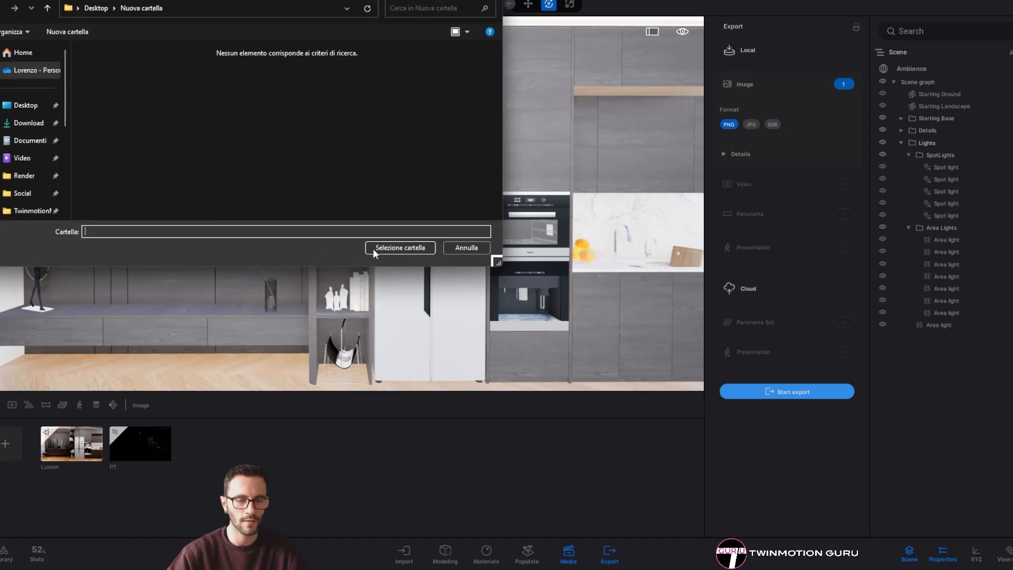
left_click(424, 246)
Return to the Lumen image and set its white balance to 6500K
left_click(98, 443)
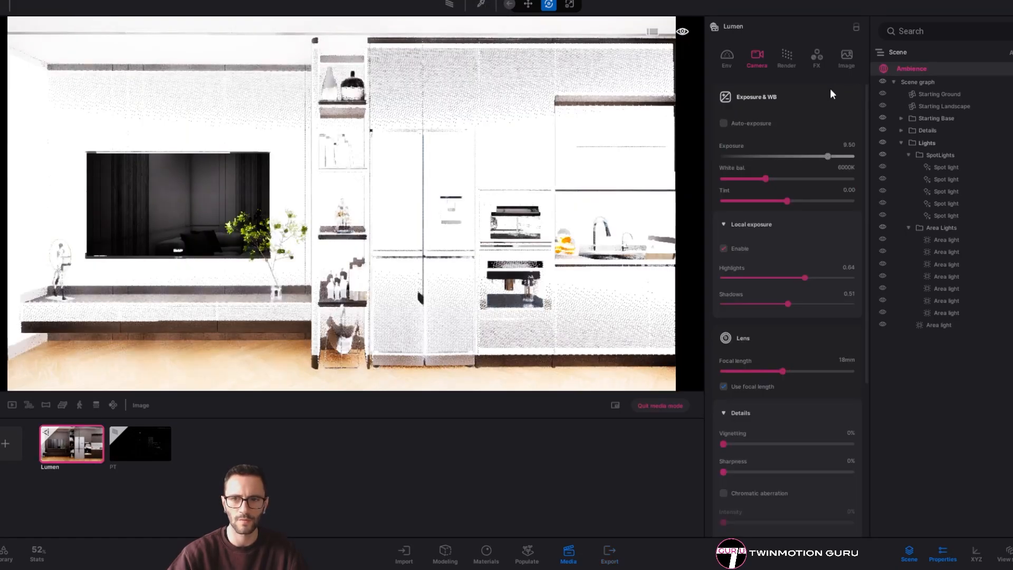
left_click(846, 168)
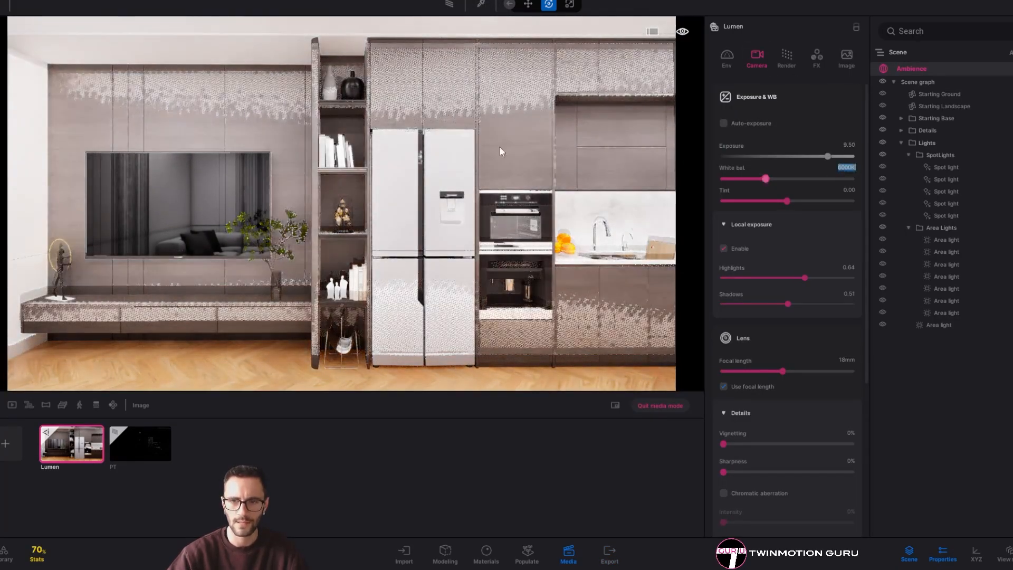
type("6500")
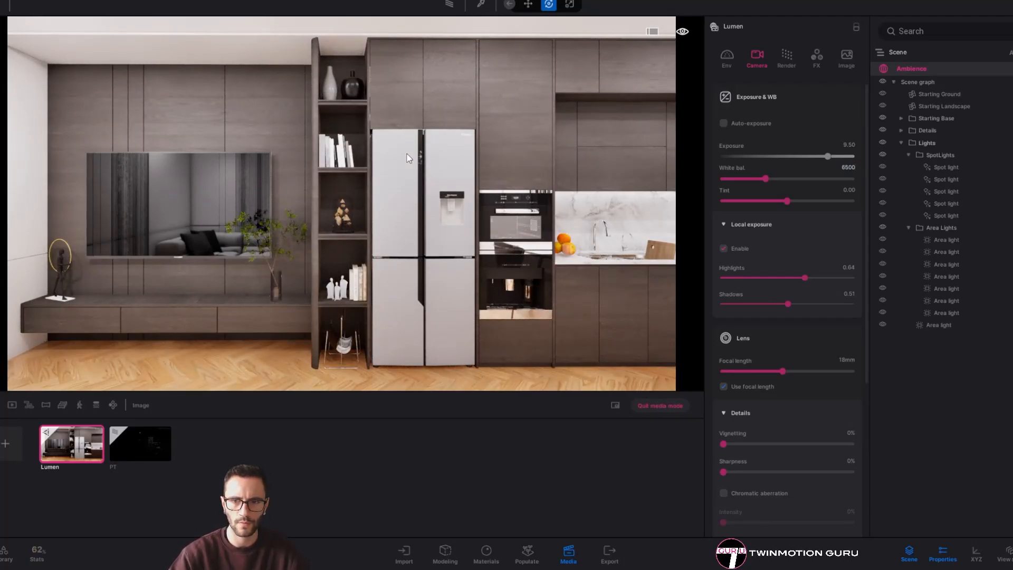
key("Return")
type("1500")
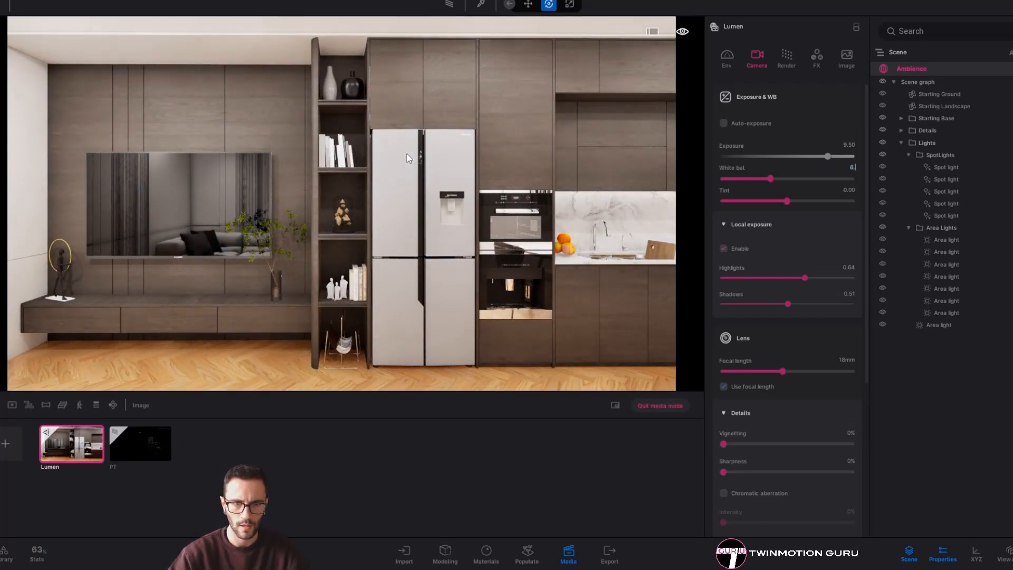
key("Return")
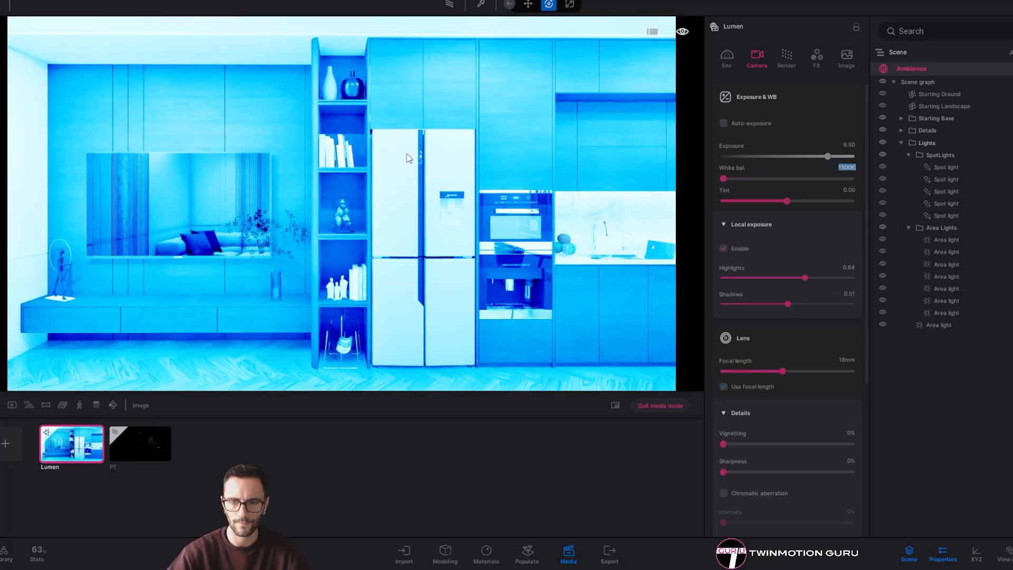
type("6.5")
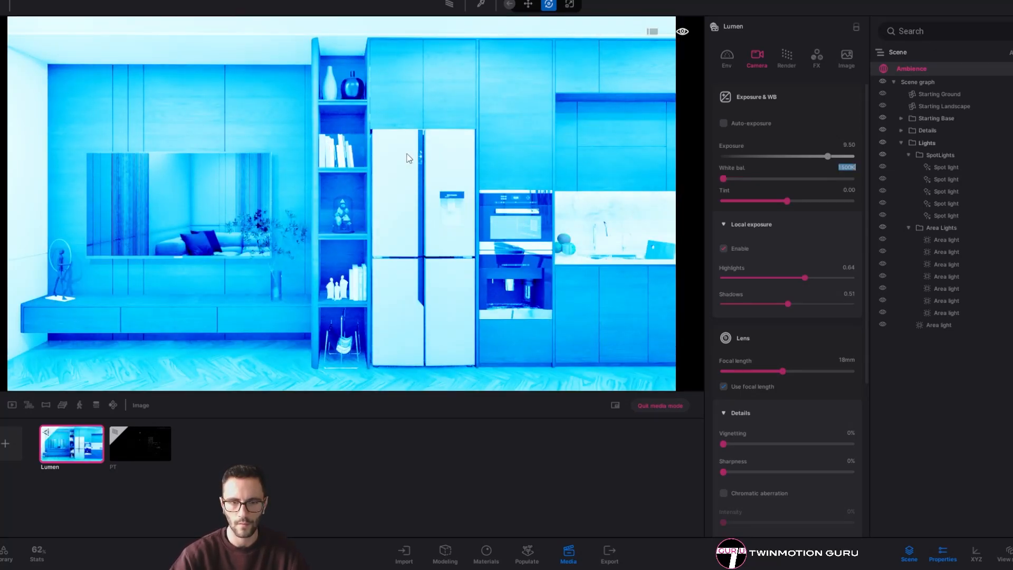
key("BackSpace")
key("BackSpace")
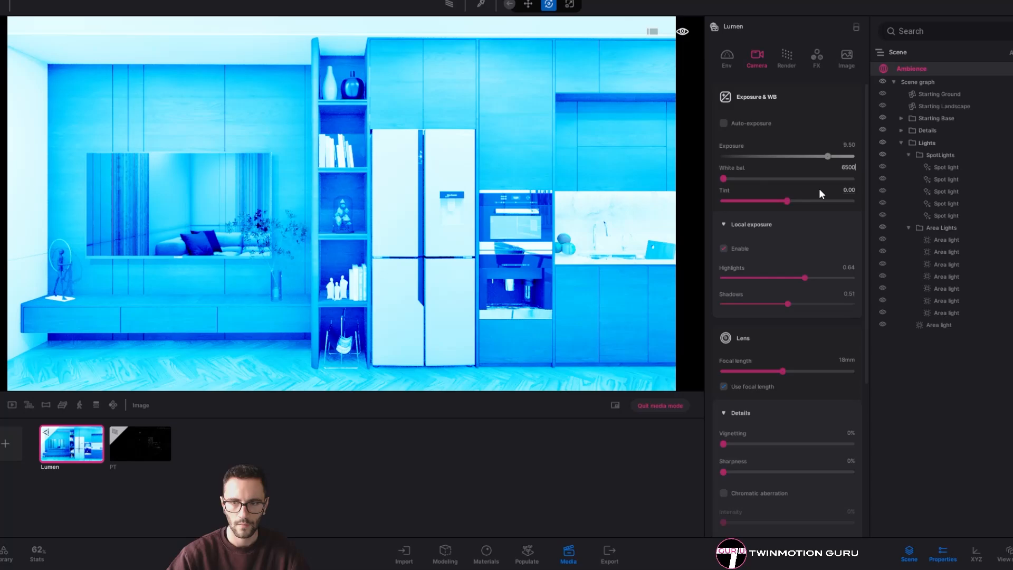
type("500")
key("Return")
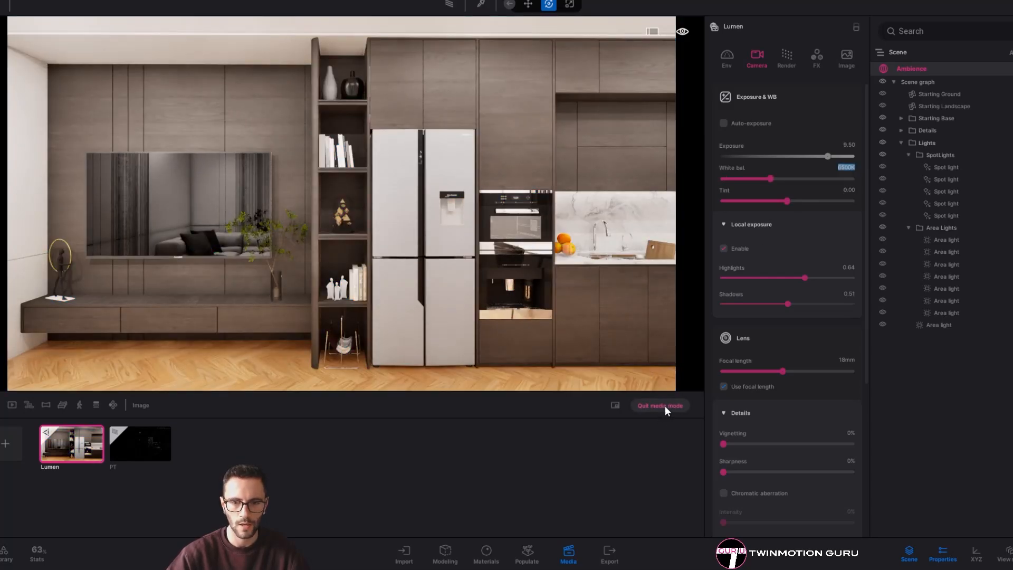
Leave media mode and export the 6500K version of the Lumen image as a PNG
left_click(660, 406)
left_click(609, 554)
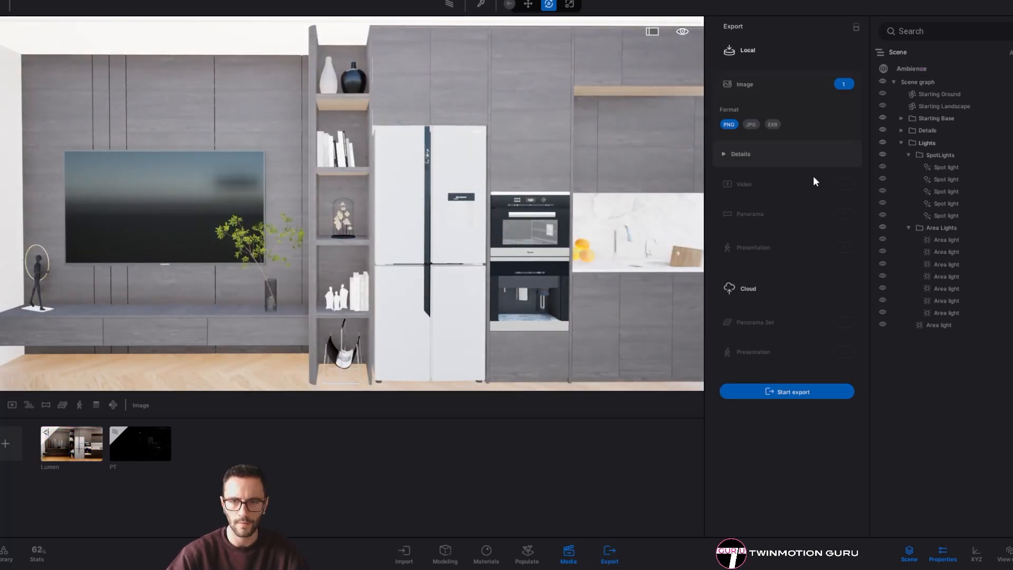
left_click(786, 391)
left_click(401, 252)
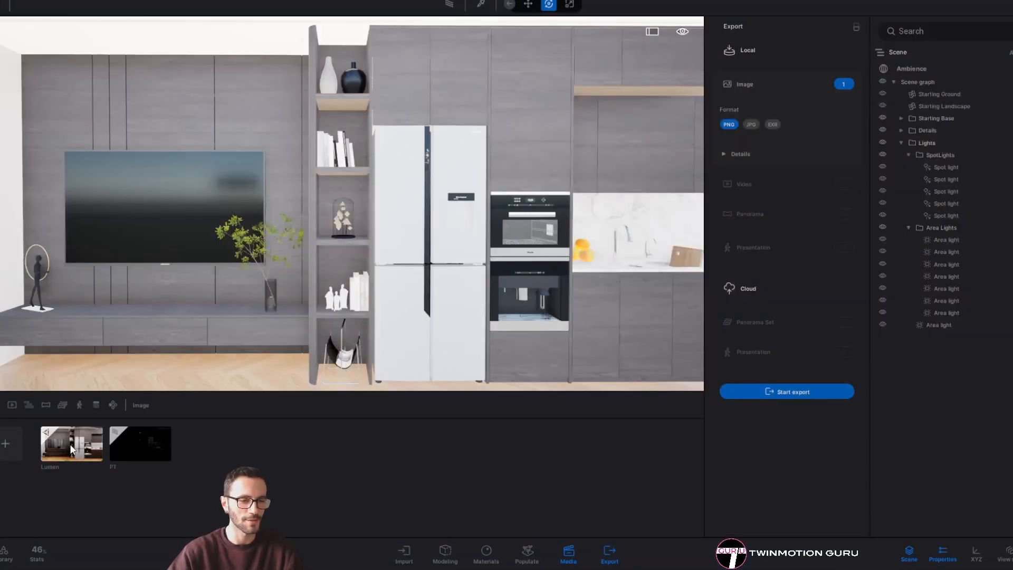
Refresh the PT image with the Lights folder made visible and turn off its auto-exposure
left_click(84, 452)
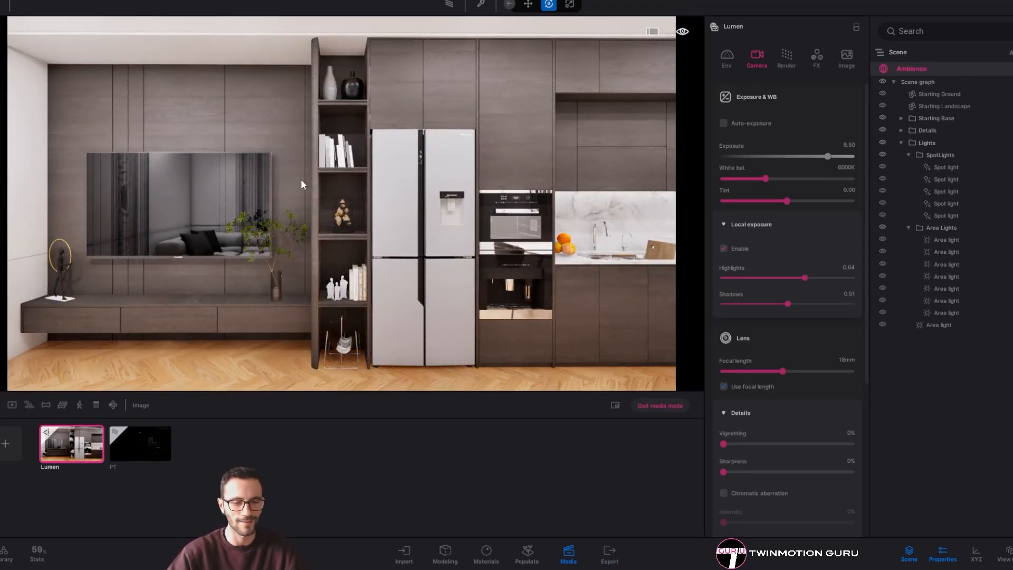
key("w")
right_click_drag(437, 233, 133, 417)
left_click(131, 448)
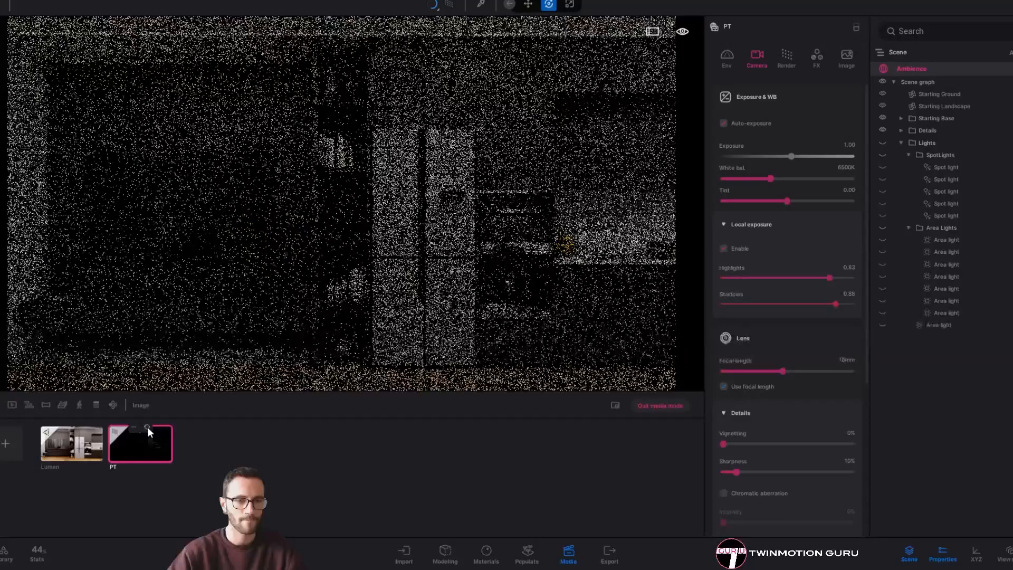
left_click(147, 426)
left_click(882, 142)
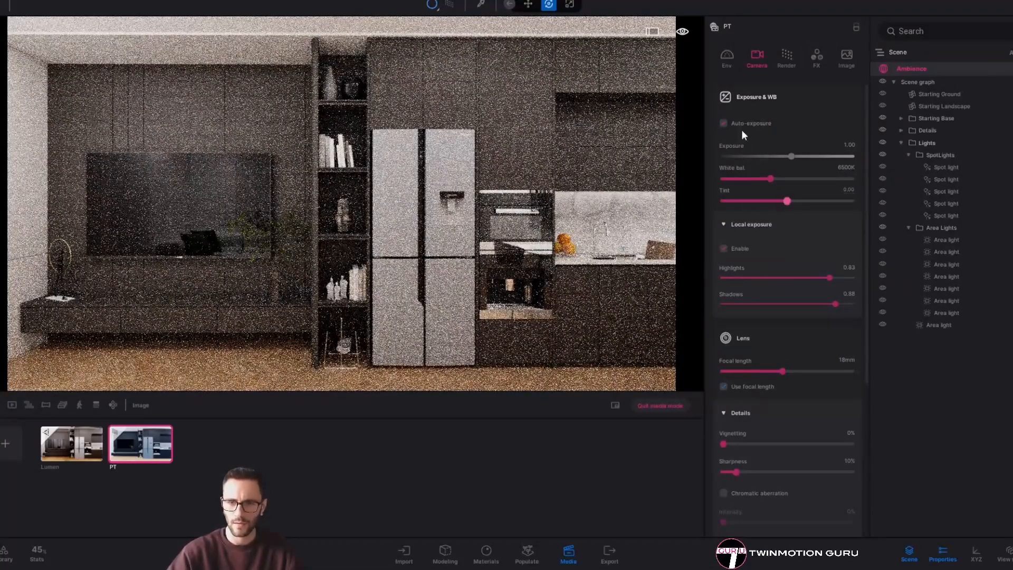
left_click(723, 123)
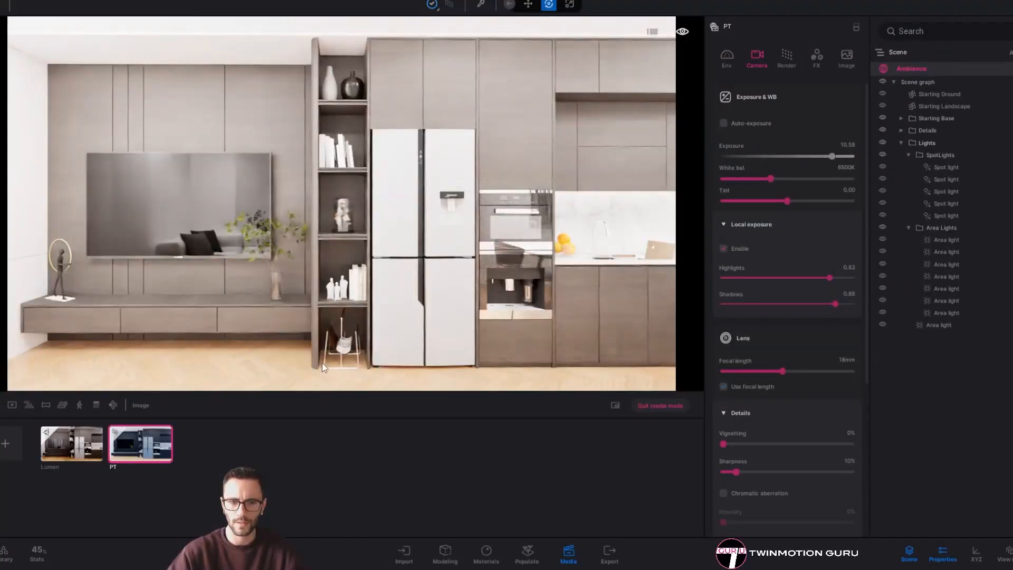
Delete the old PT image and duplicate the Lumen image as the basis for a new path-traced version
left_click(136, 426)
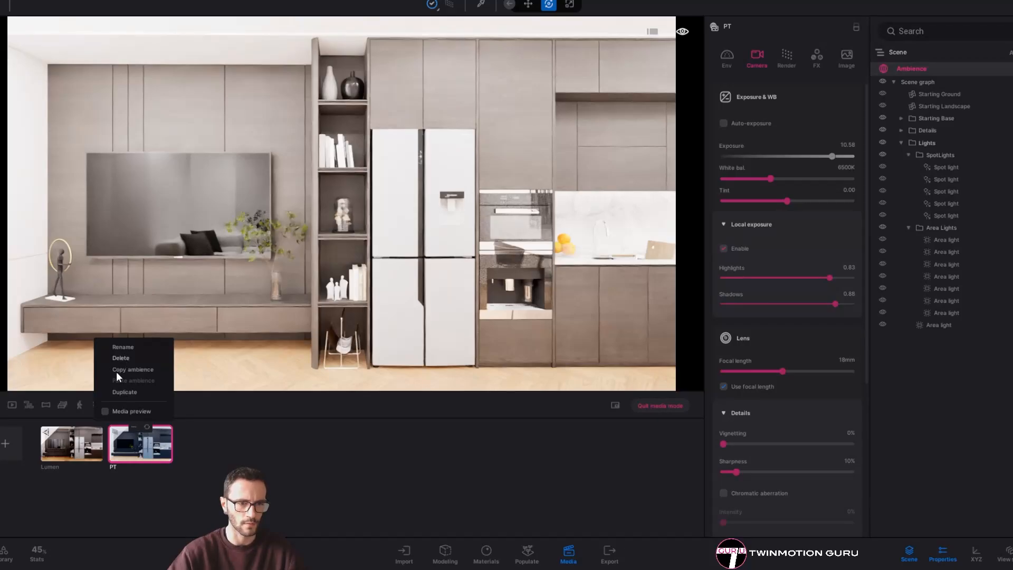
left_click(120, 358)
left_click(65, 425)
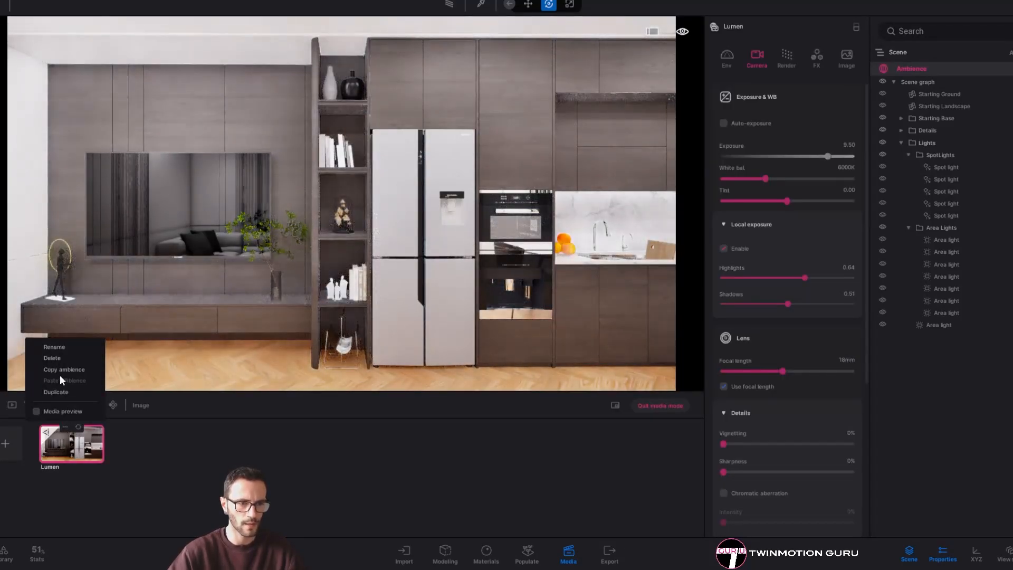
left_click(56, 391)
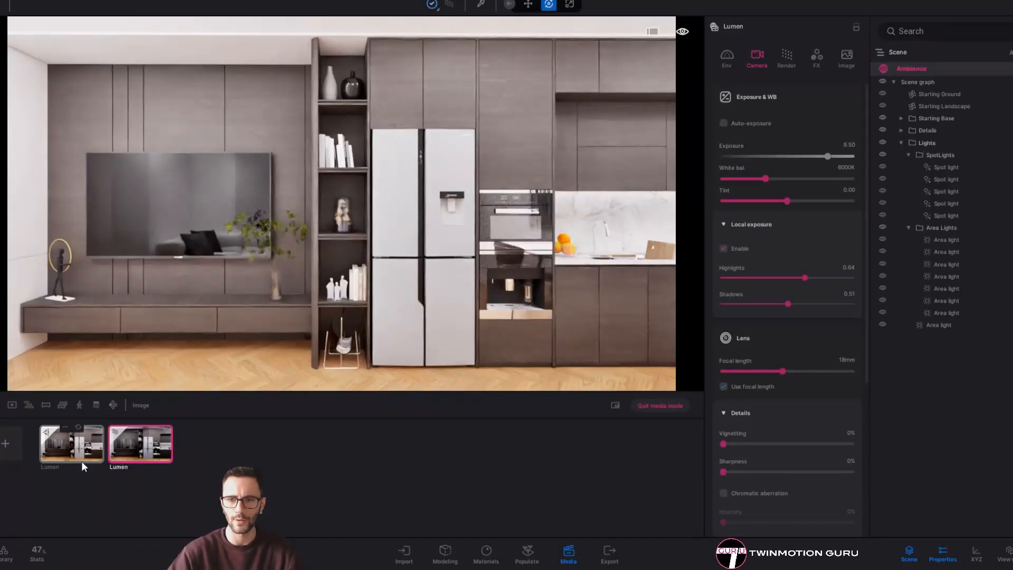
Set the duplicated image's sharpness to 30% and its color grading contrast to 60%
scroll(770, 396, "down", 2)
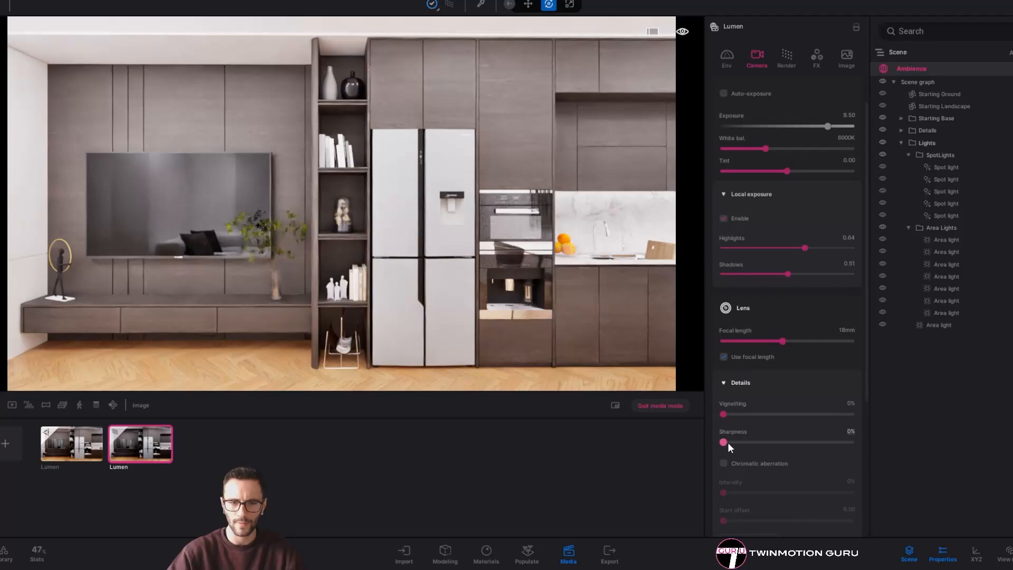
left_click_drag(725, 441, 757, 441)
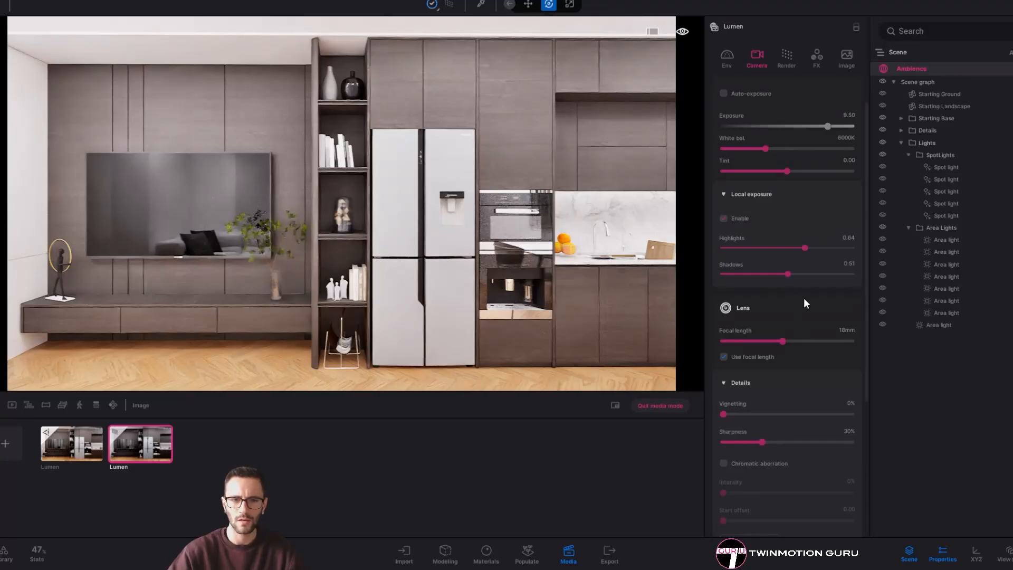
left_click(813, 59)
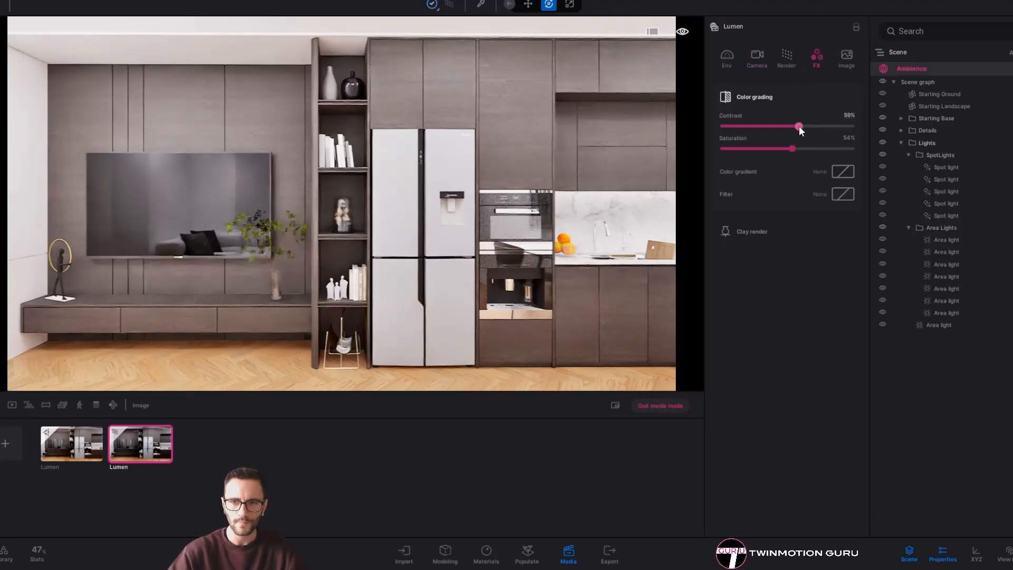
left_click_drag(799, 126, 799, 126)
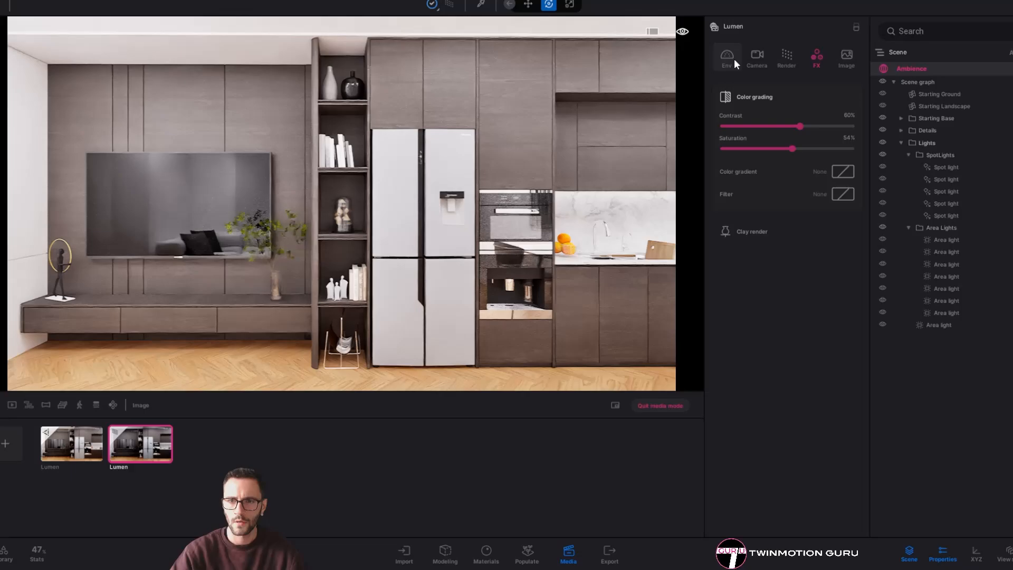
Try an exposure of 10 on the path-traced duplicate and undo the change
left_click(786, 56)
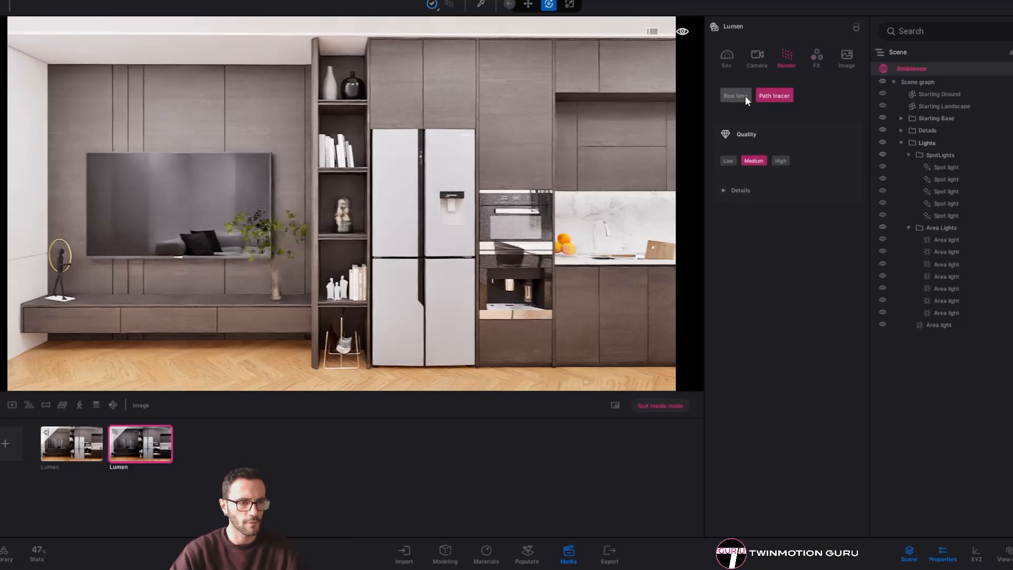
left_click(753, 57)
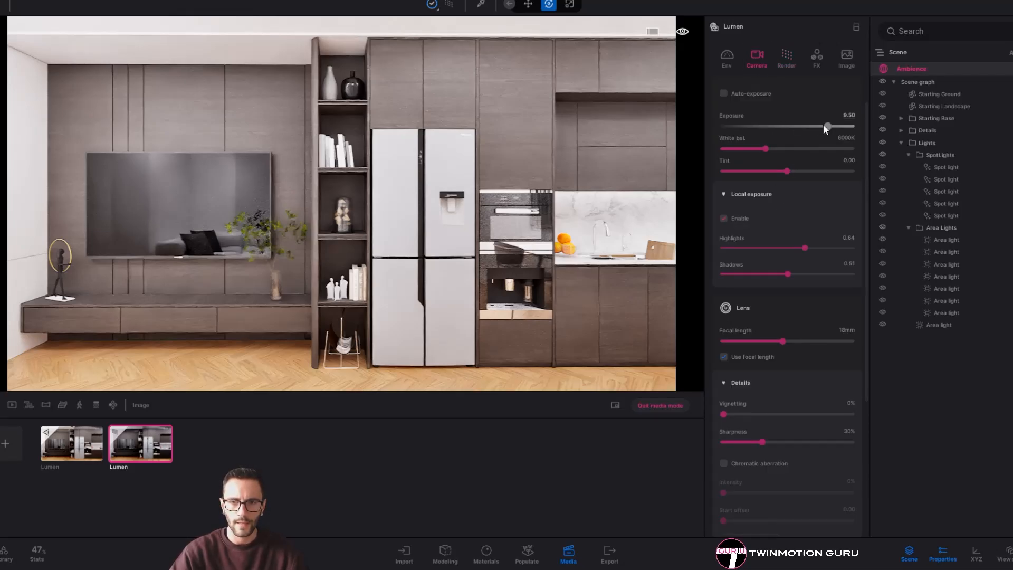
left_click(849, 113)
type("1")
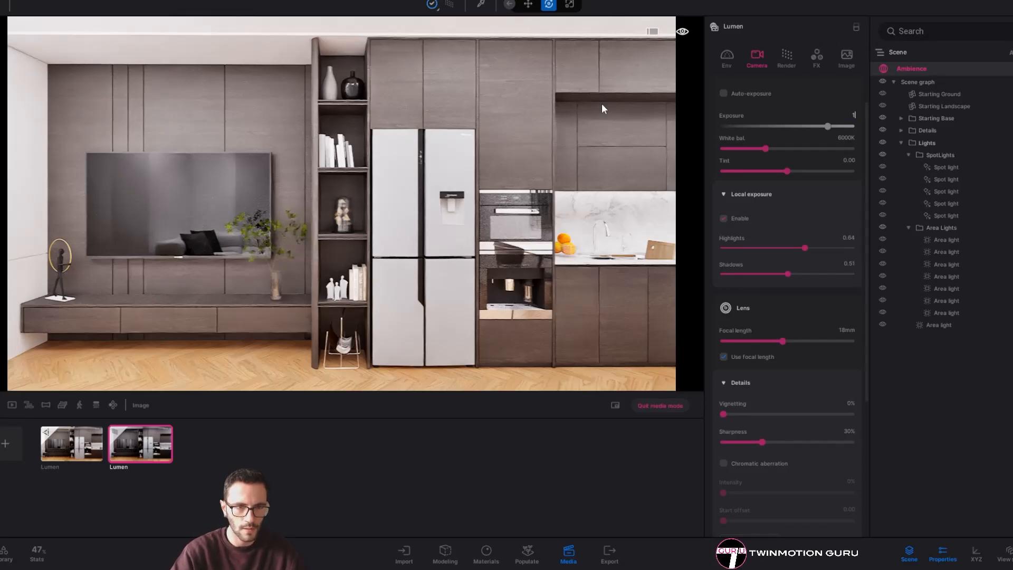
type("0")
key("Return")
key("ctrl+z")
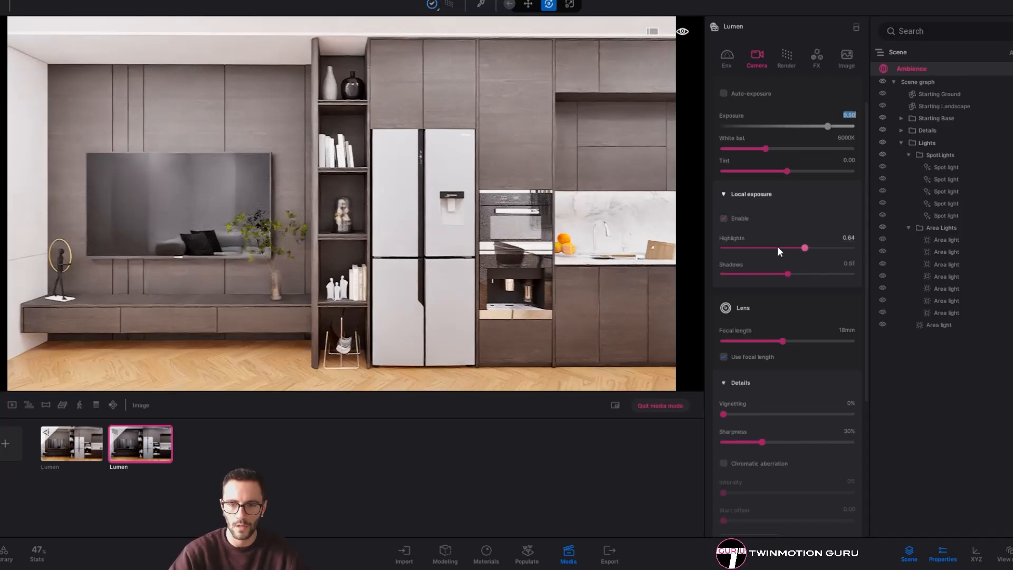
Raise the duplicate's local exposure highlights to about 0.69 and its shadows to 1.00
left_click_drag(805, 249, 859, 274)
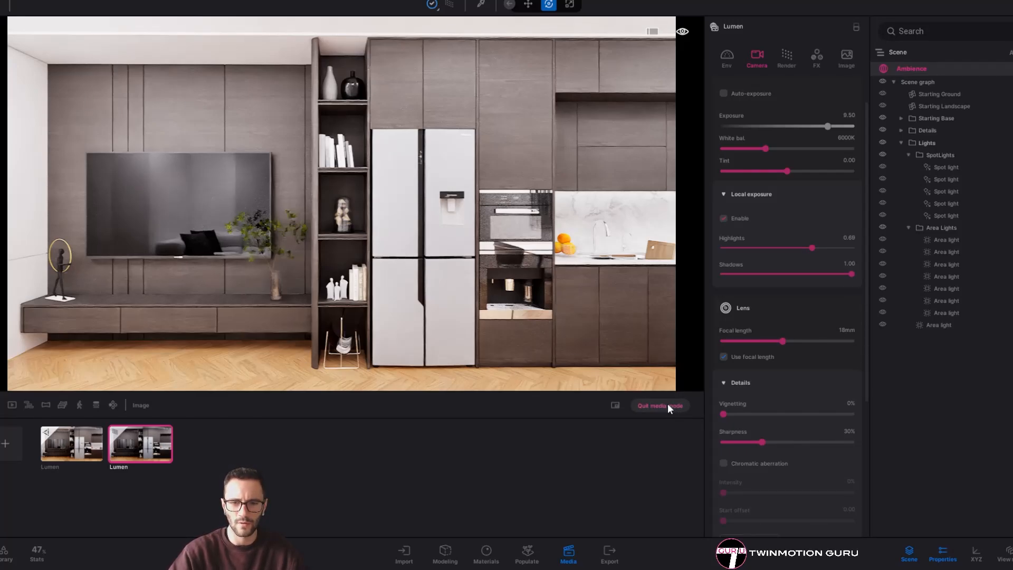
Export only the path-traced duplicate as a PNG to the Nuova cartella folder
left_click(609, 554)
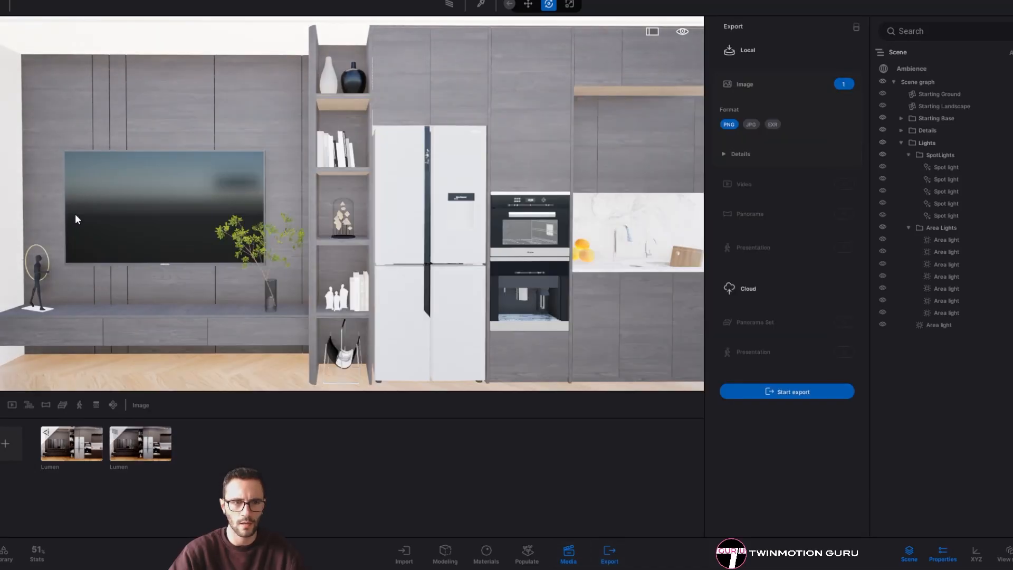
left_click(843, 84)
left_click(843, 84)
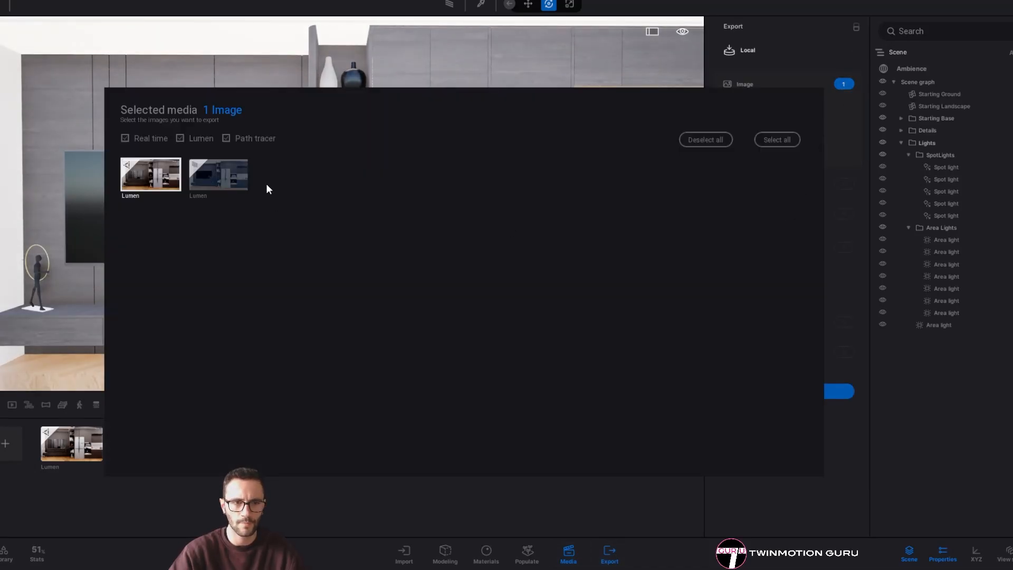
left_click(222, 177)
left_click(154, 179)
left_click(79, 205)
left_click(753, 391)
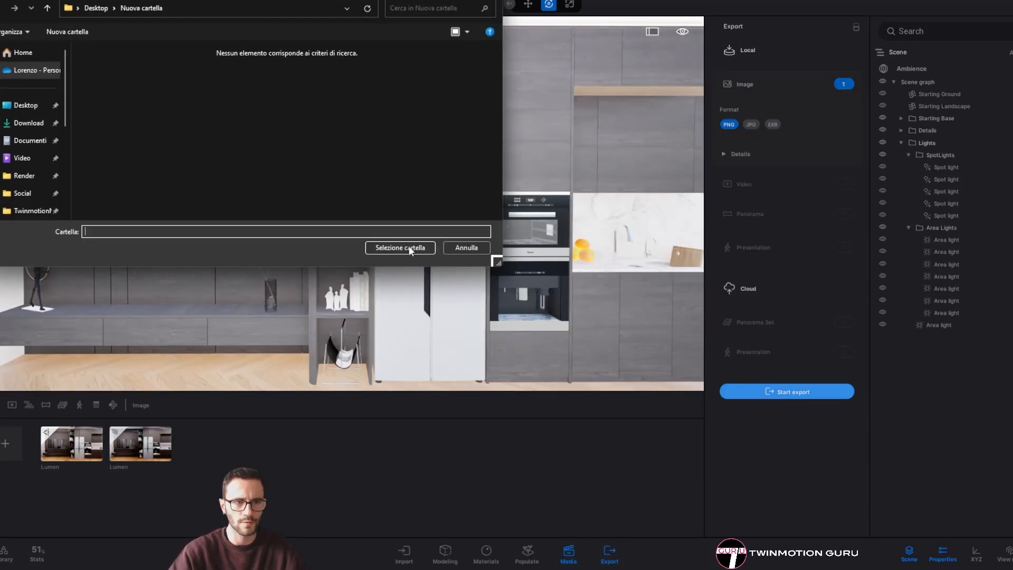
left_click(409, 247)
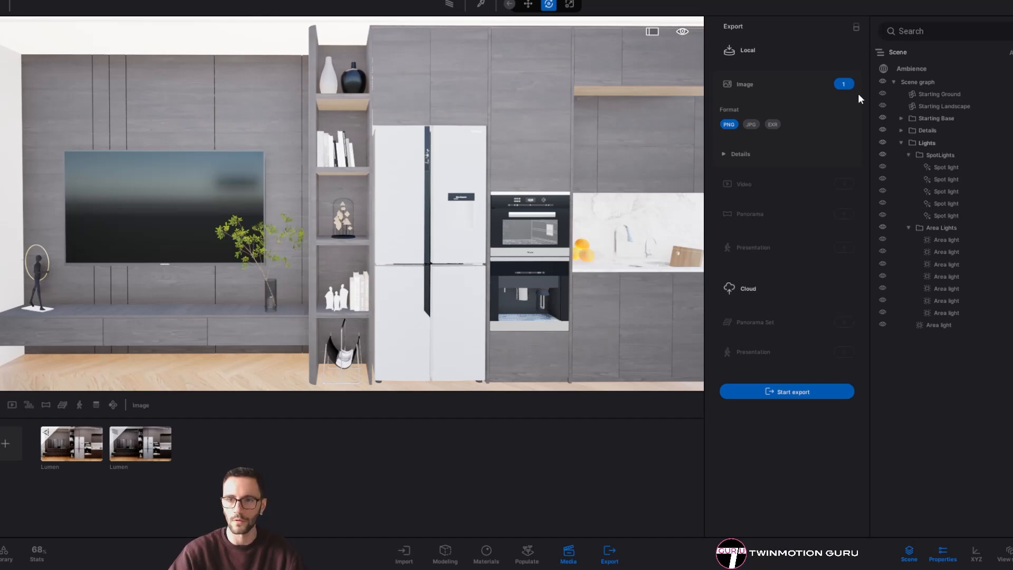
Add the path-traced duplicate to the export selection alongside the Lumen image
left_click(846, 85)
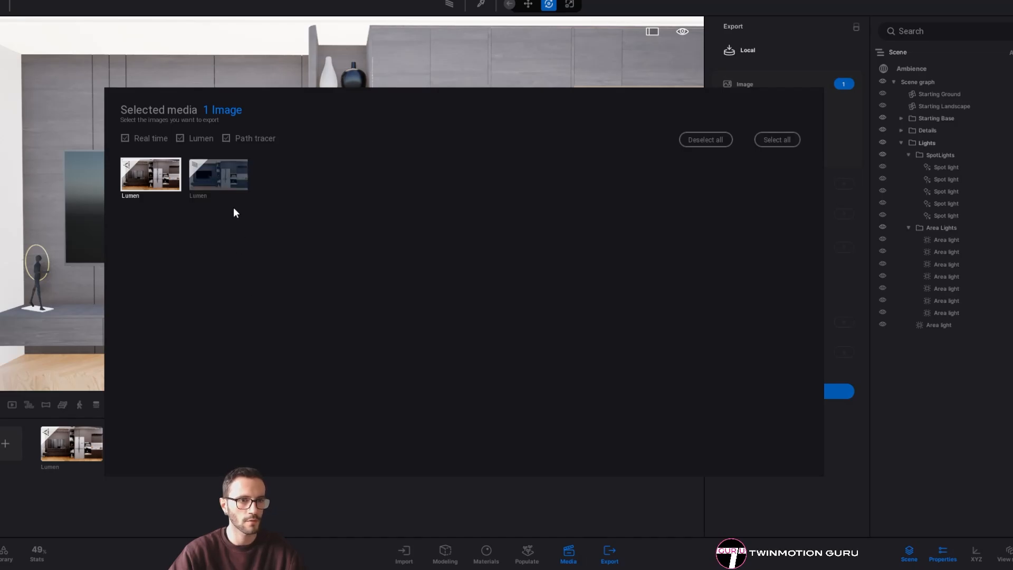
left_click(230, 177)
left_click(248, 78)
Rename the path-traced duplicate to PT and leave media mode
left_click(147, 443)
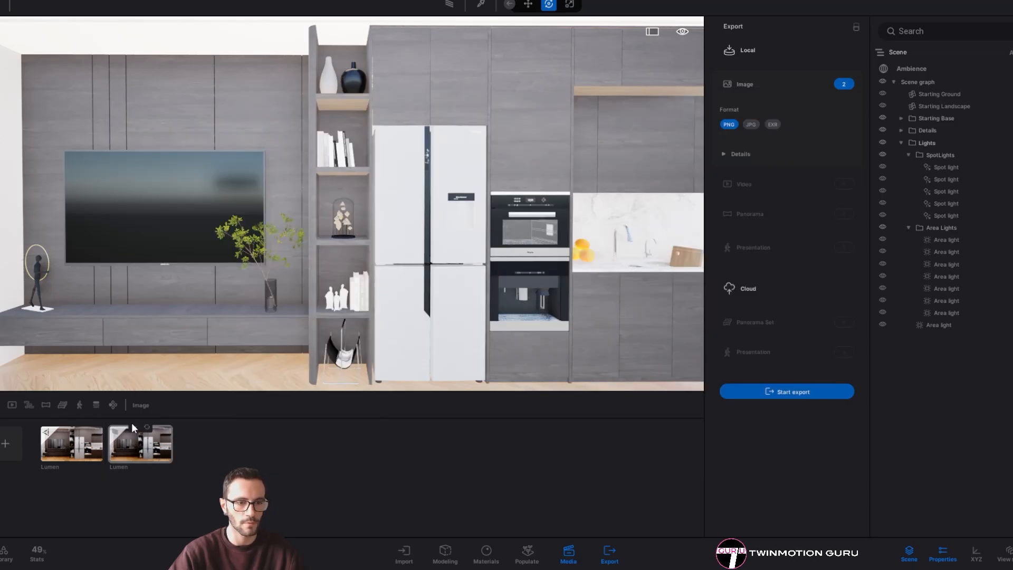
left_click(133, 426)
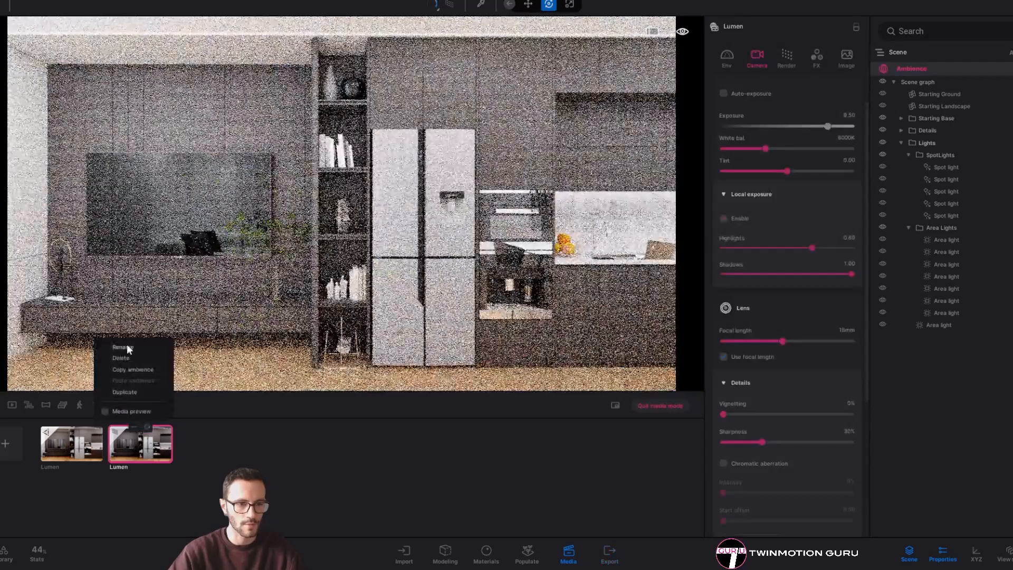
left_click(128, 347)
key("Caps_Lock")
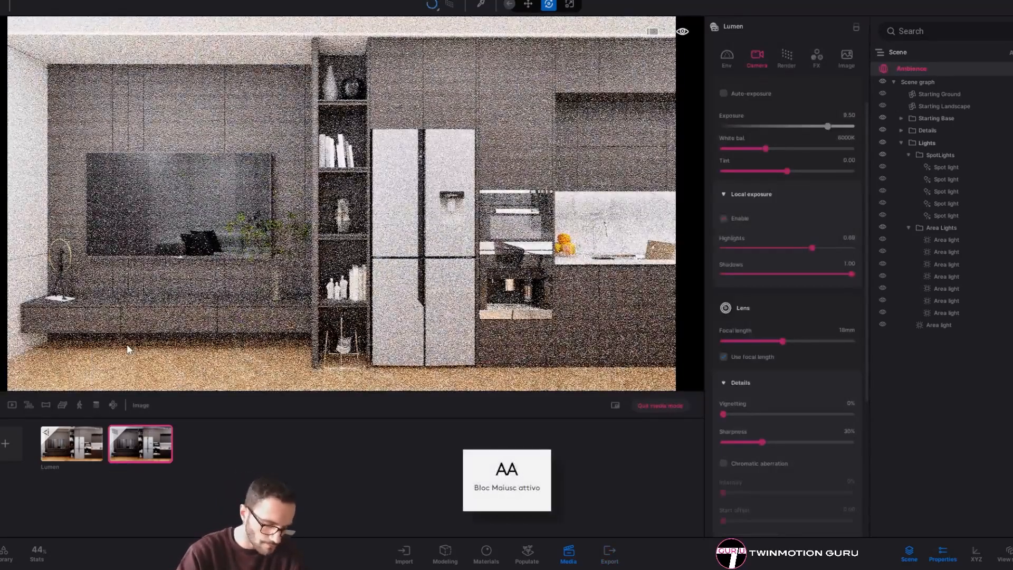
type("PT")
key("Caps_Lock")
key("Return")
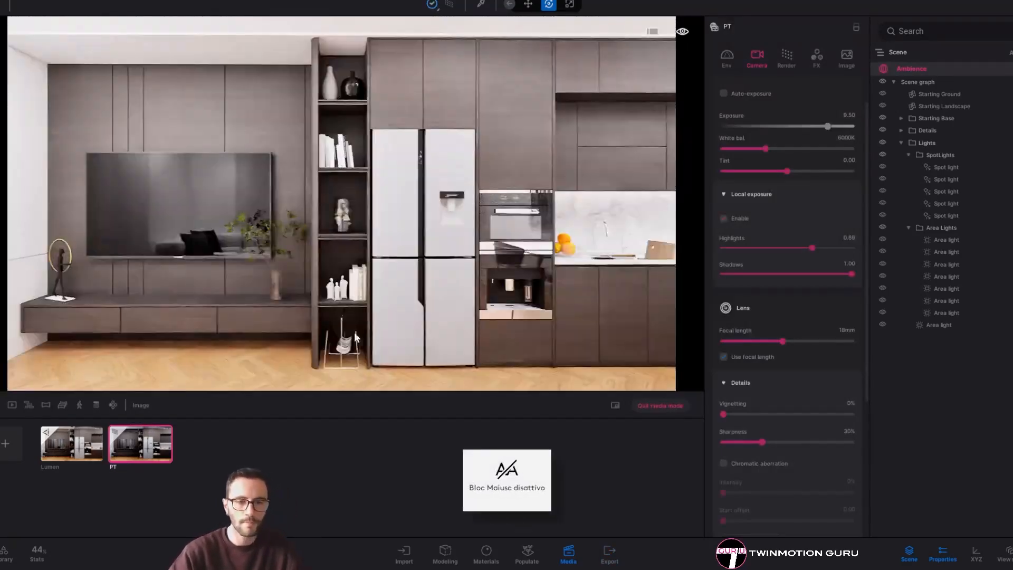
left_click(650, 405)
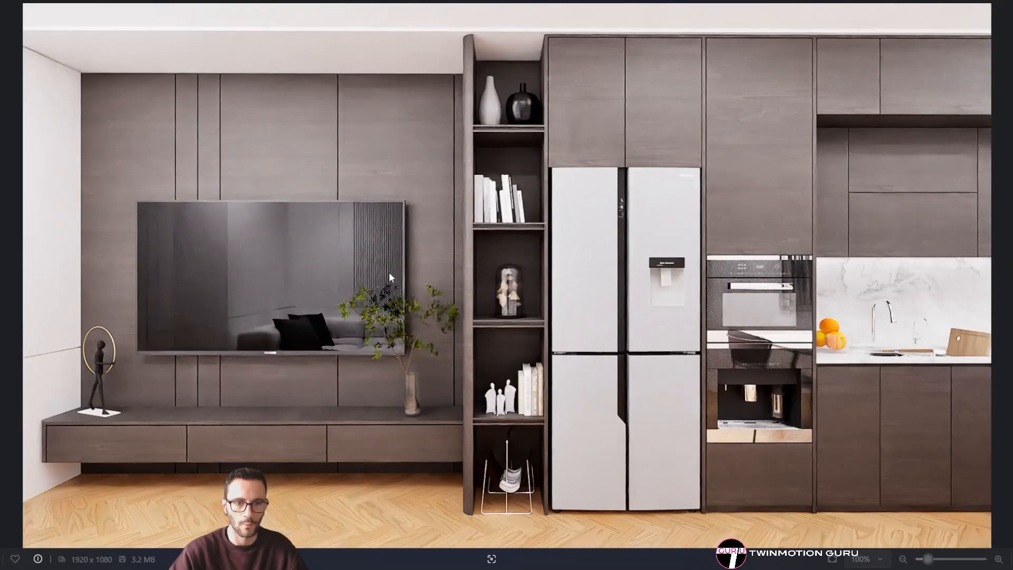
Switch to the image viewer and compare the exported path-traced and Lumen renders
key("Right")
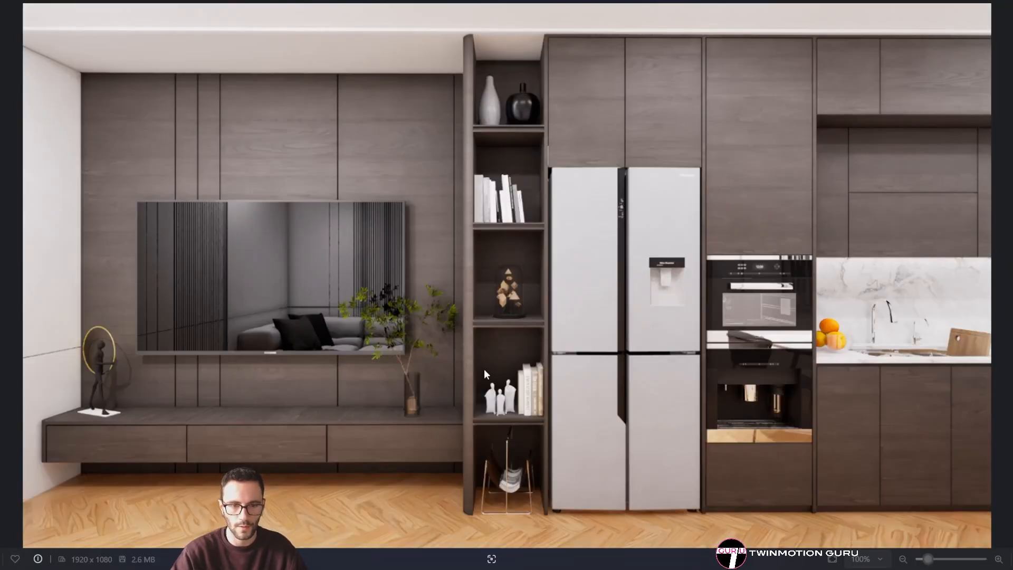
key("Left")
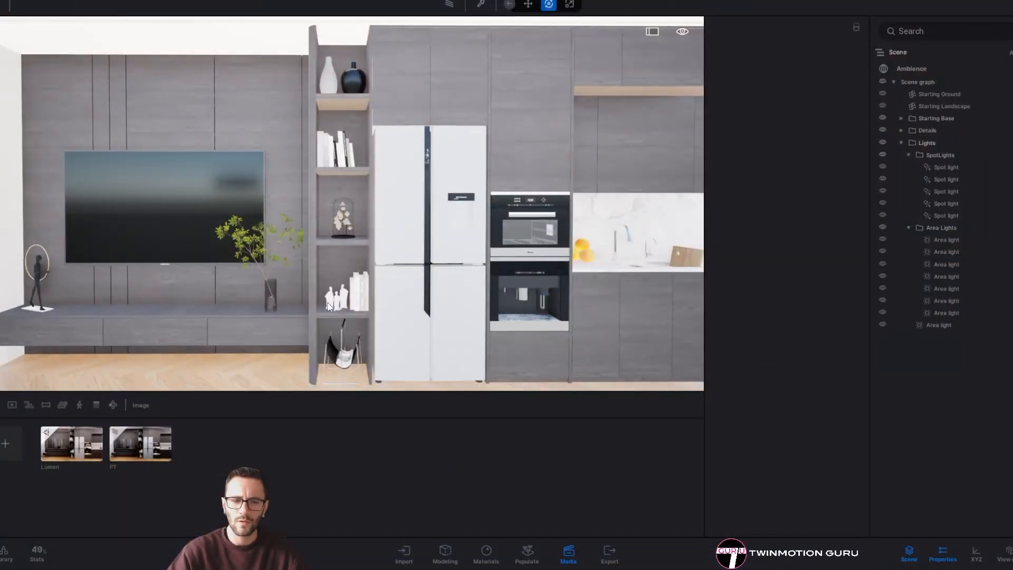
Return to the normal Twinmotion view, copy the Lights folder in the scene graph and paste it into the scene
left_click(161, 443)
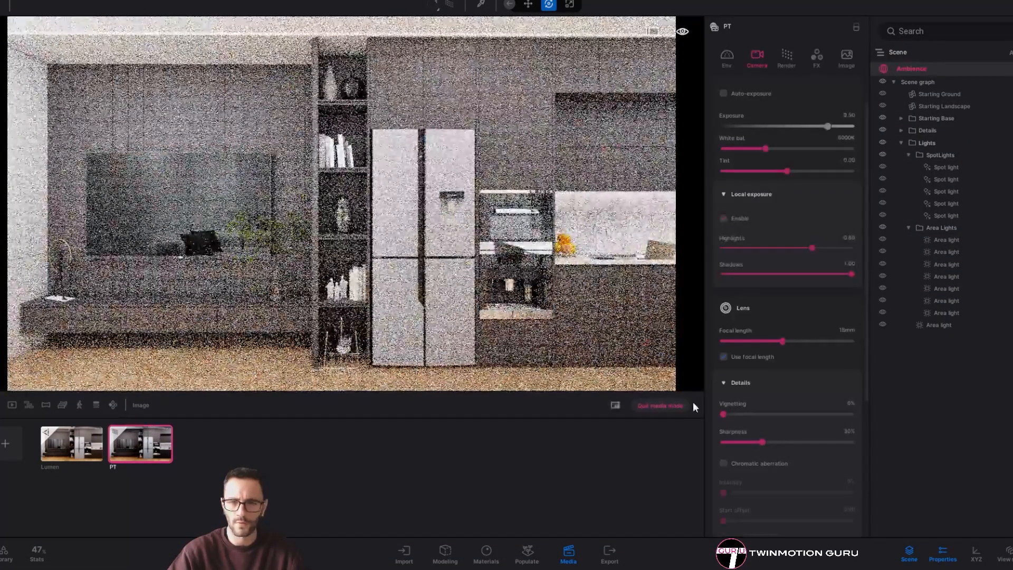
left_click(661, 405)
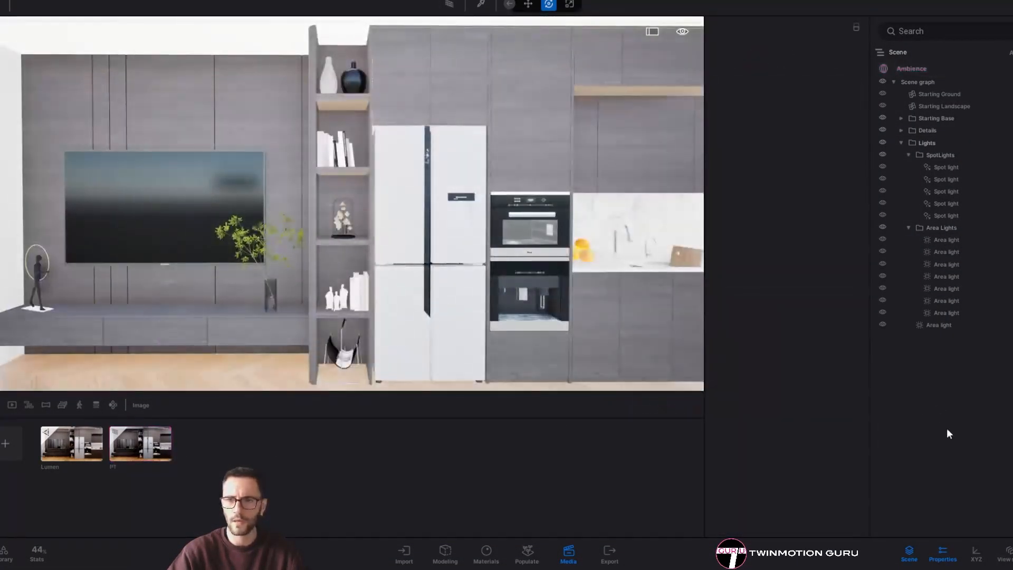
left_click(901, 143)
right_click(923, 143)
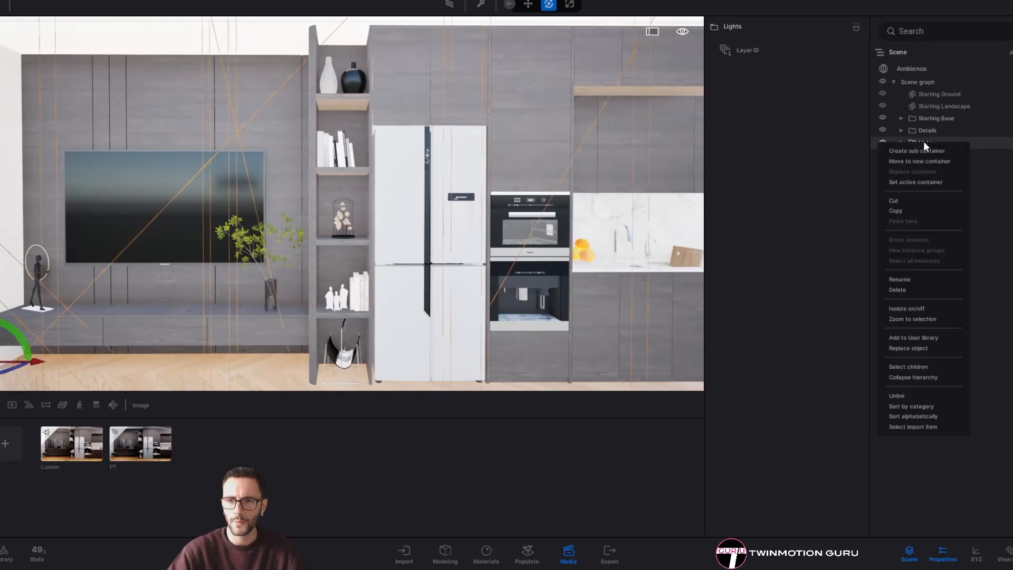
left_click(909, 179)
right_click_drag(549, 208, 590, 185)
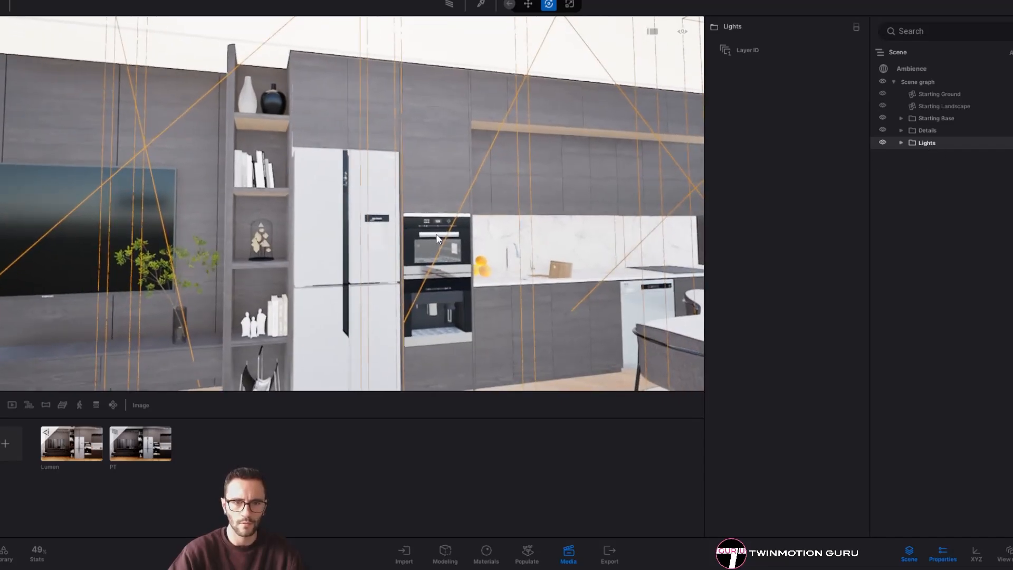
key("ctrl+v")
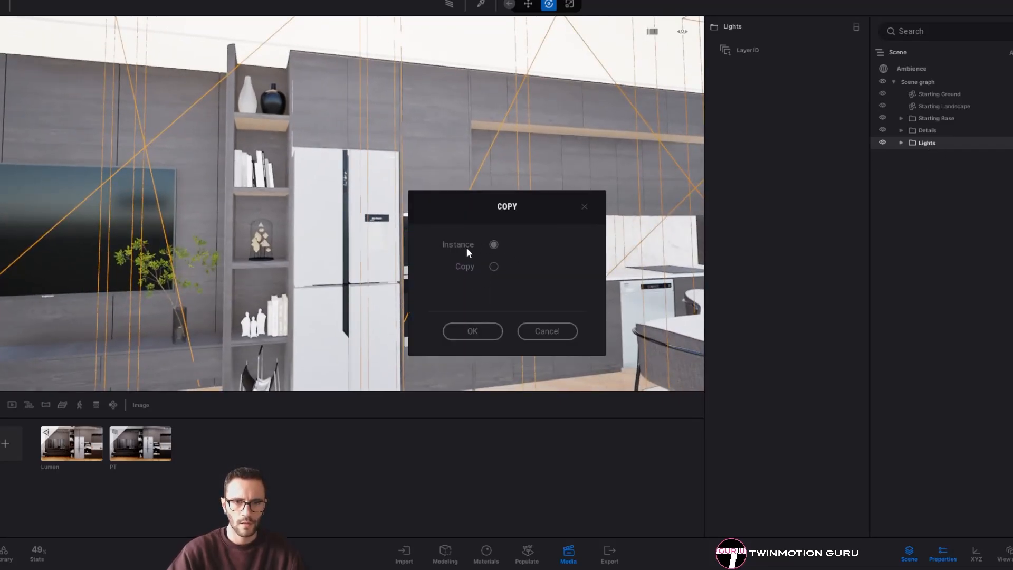
left_click(489, 331)
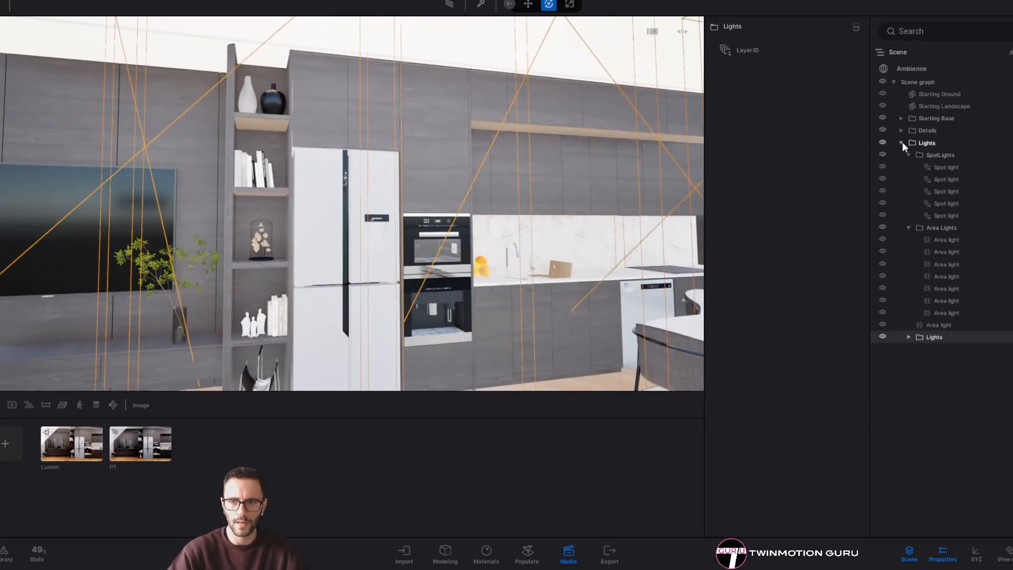
Move the pasted Lights folder out of the original Lights folder to the scene graph's top level and expand it
left_click(908, 336)
left_click(909, 336)
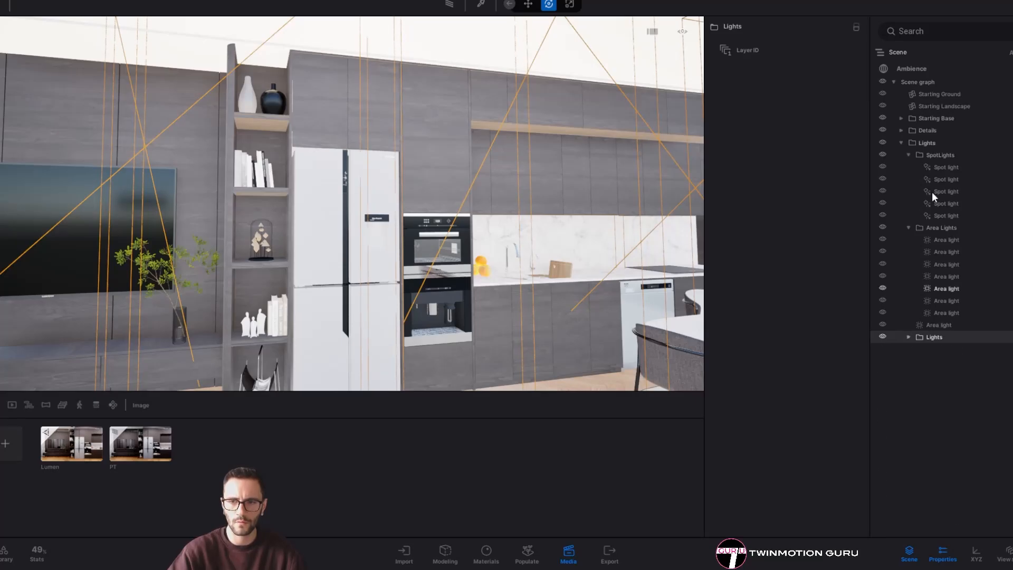
mouse_move(918, 337)
left_mouse_down()
mouse_move(889, 403)
mouse_move(907, 329)
left_mouse_up()
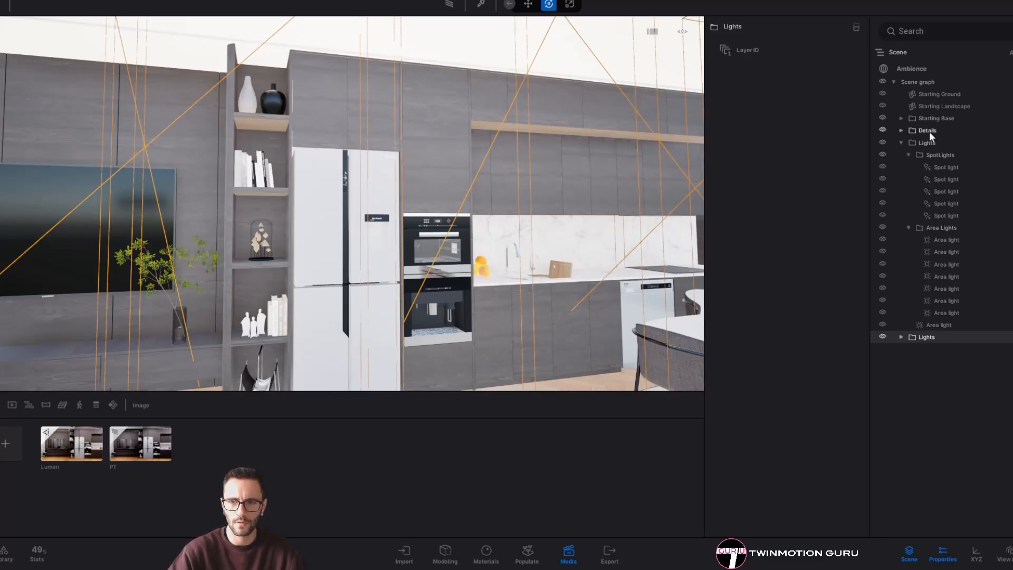
left_click(900, 337)
Rename the original Lights folder to Lights LUMEN
double_click(928, 142)
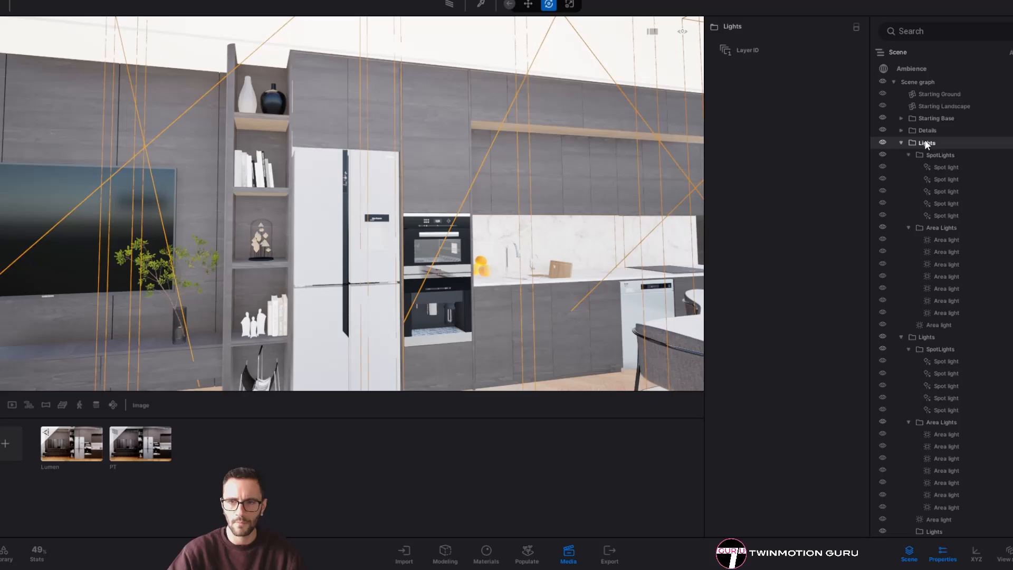
left_click(940, 143)
key("Caps_Lock")
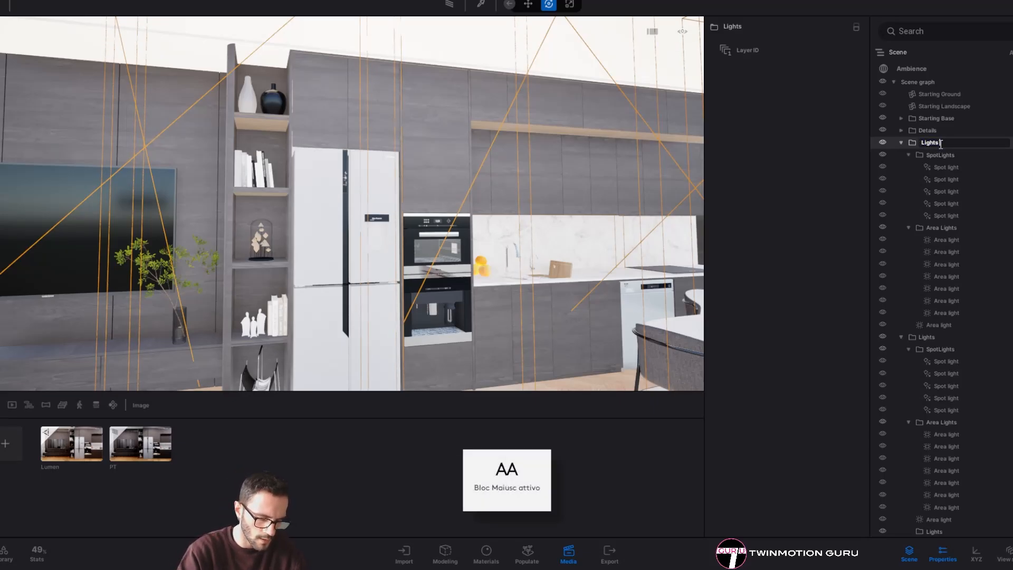
type("LUMEN")
key("Return")
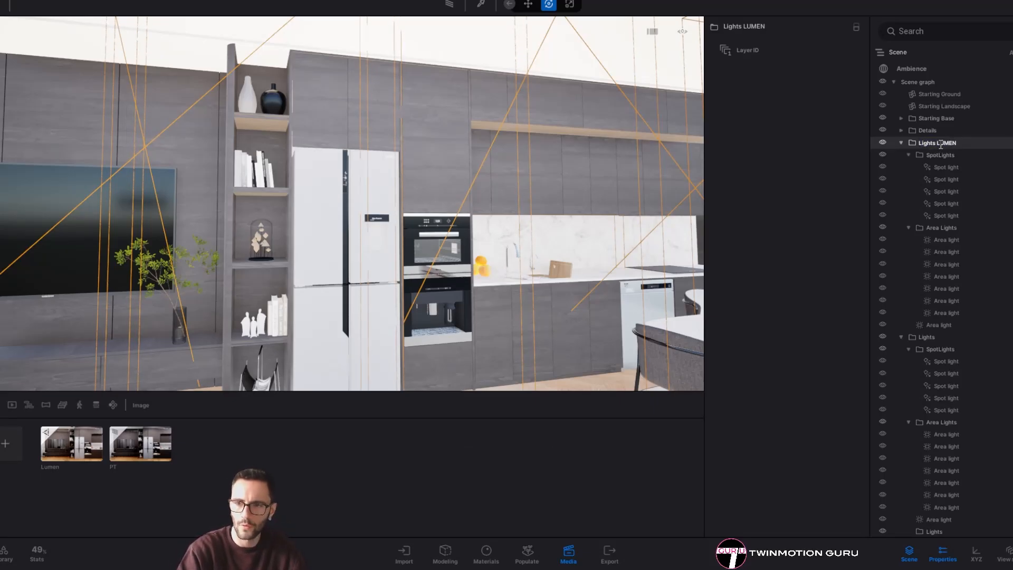
Rename the duplicated Lights folder in the scene graph to Lights PT
left_click(940, 337)
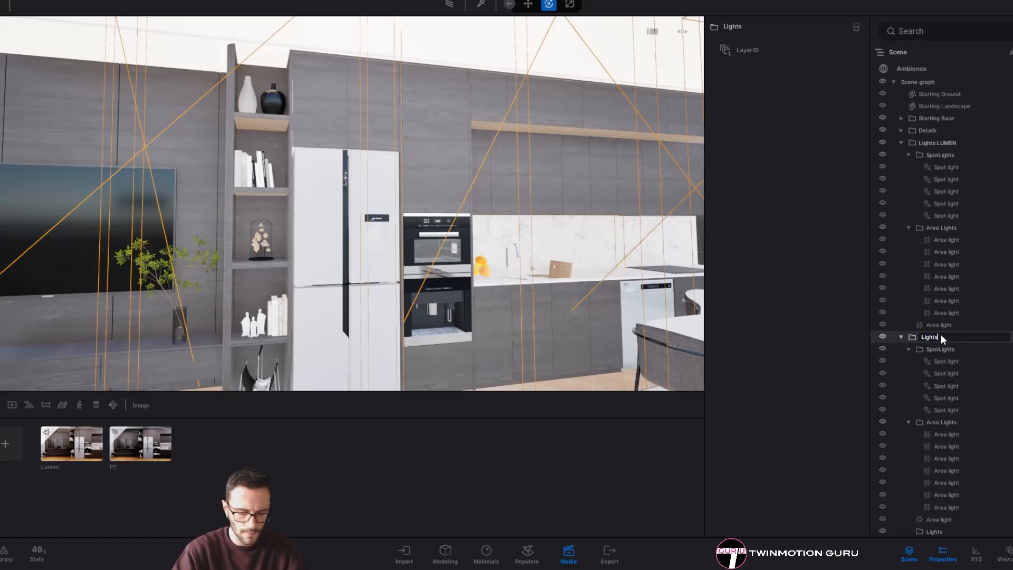
type("PT")
key("Return")
left_click_drag(607, 225, 854, 173)
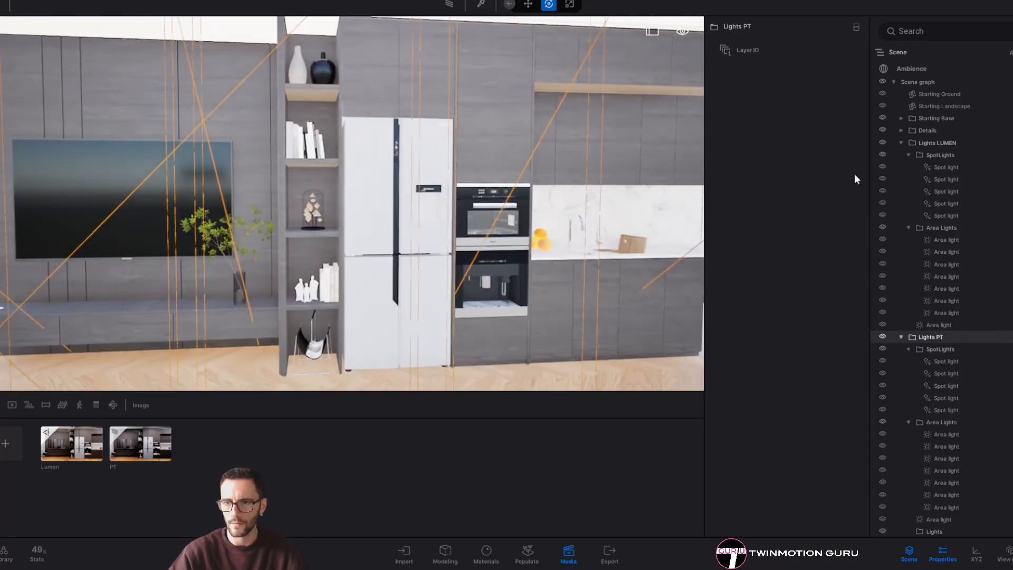
Select all the spot lights in the Lights PT folder and turn them into new instance groups
key("Caps_Lock")
left_click(946, 362)
left_click(949, 410, "shift")
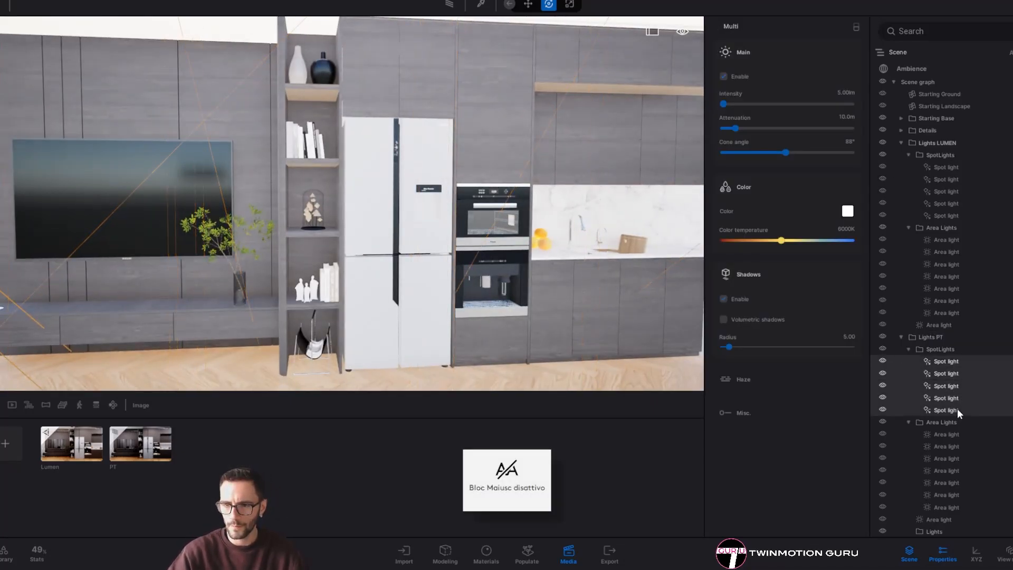
right_click(947, 374)
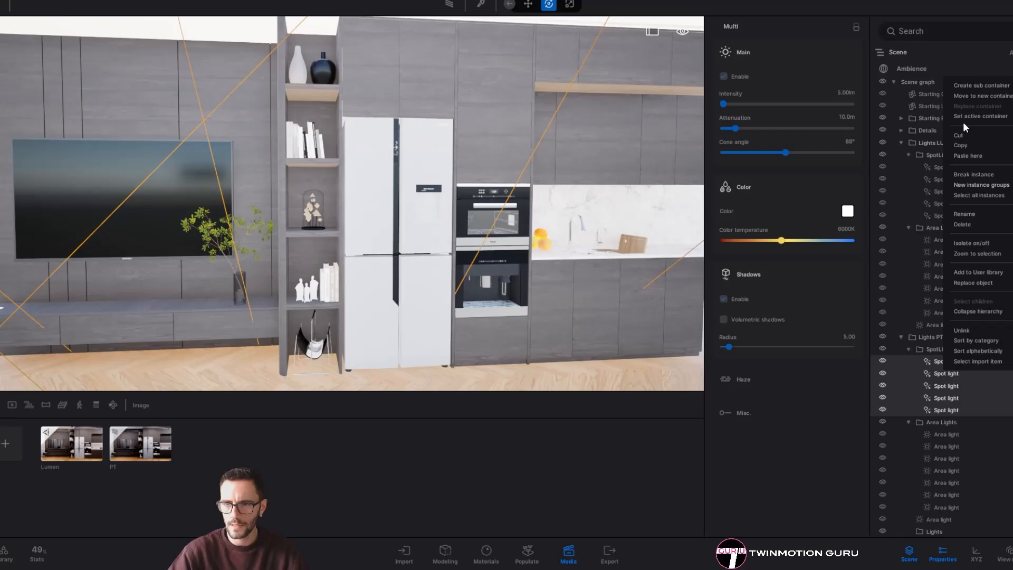
left_click(971, 182)
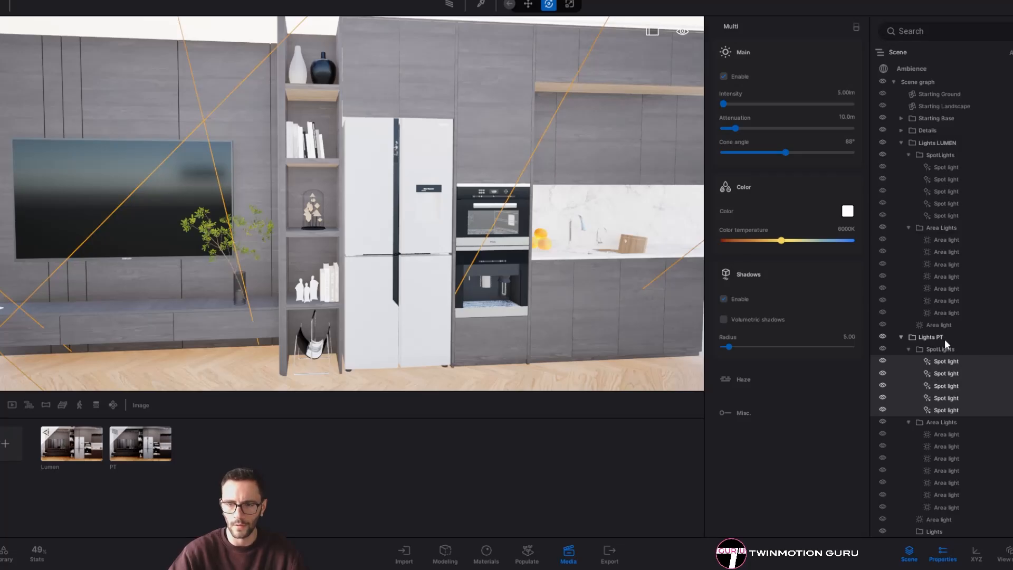
Delete the leftover Lights subfolder at the end of the Lights PT folder
left_click(942, 434)
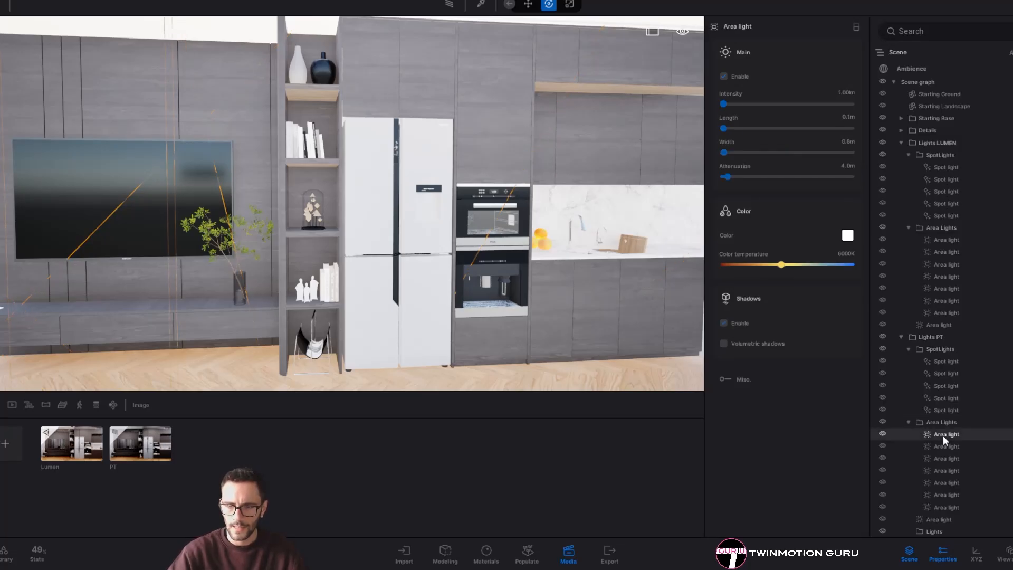
left_click(939, 532)
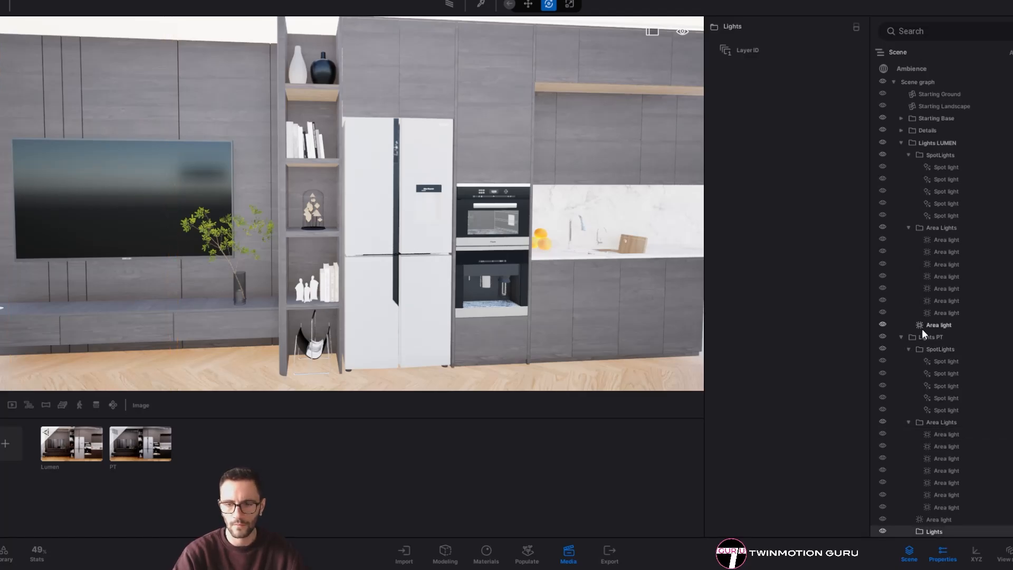
key("Delete")
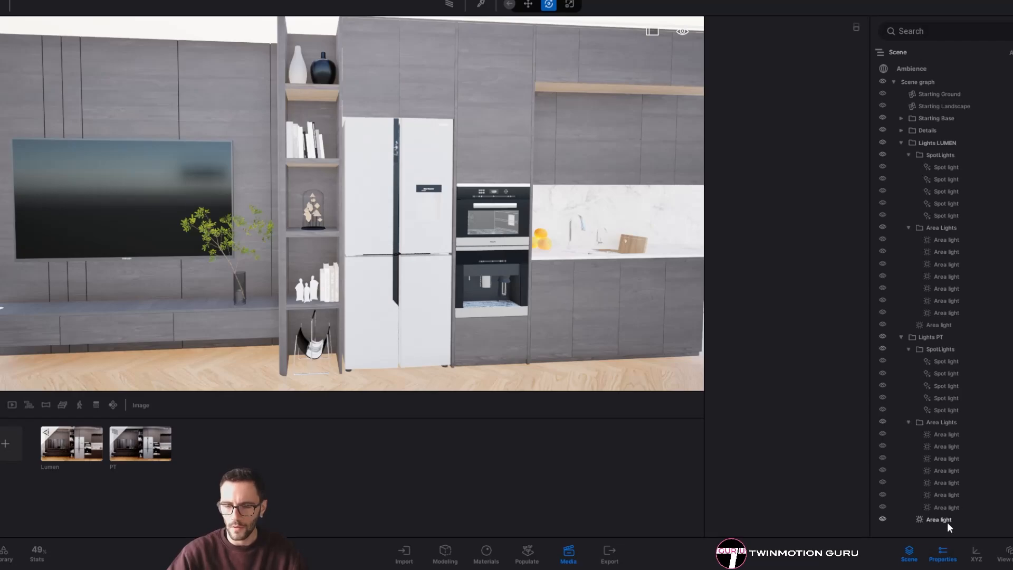
Turn all the area lights in the Lights PT folder, including the one outside Area Lights, into new instance groups and deselect them
left_click(947, 434)
left_click(942, 519, "shift")
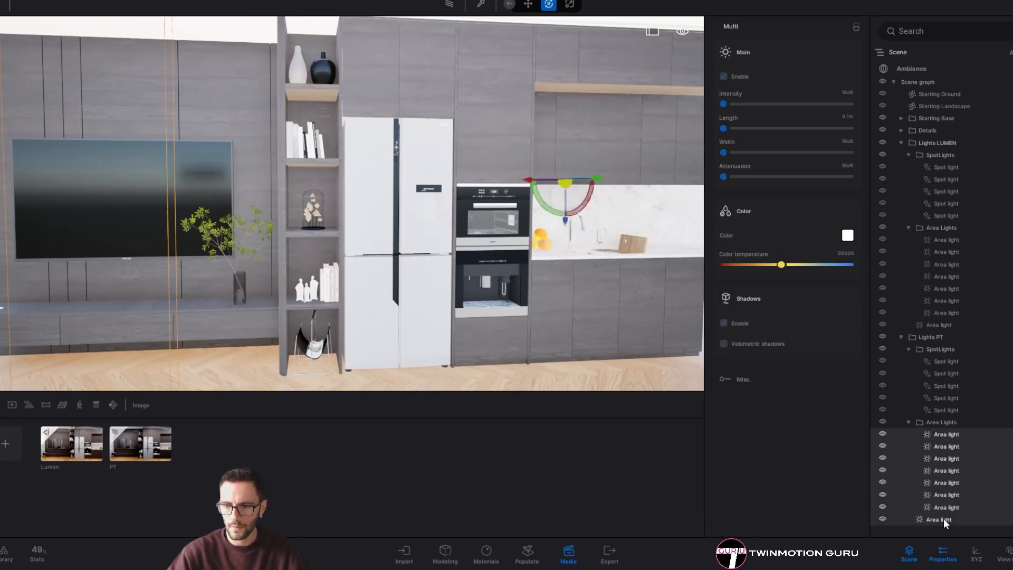
right_click(937, 468)
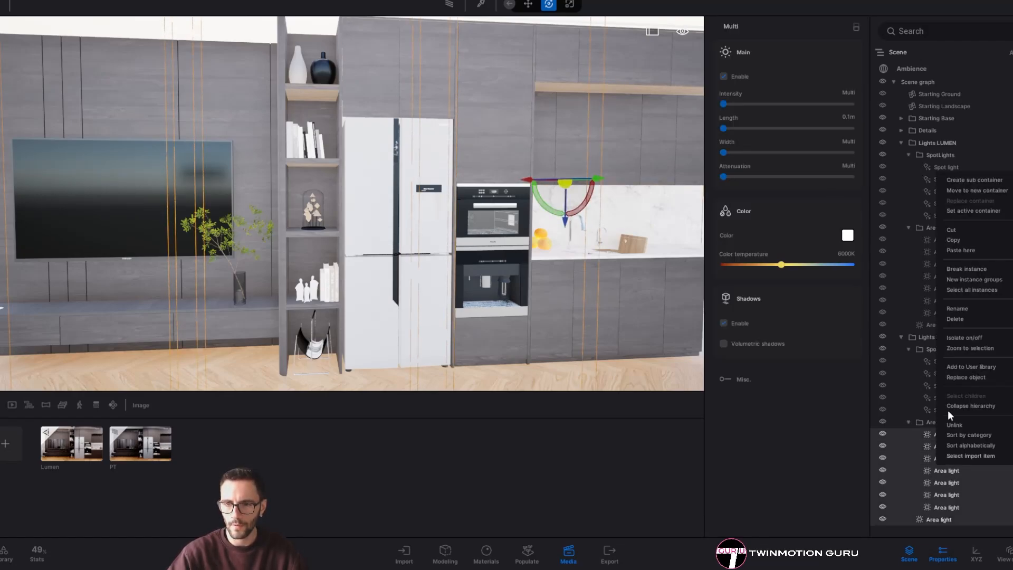
left_click(970, 280)
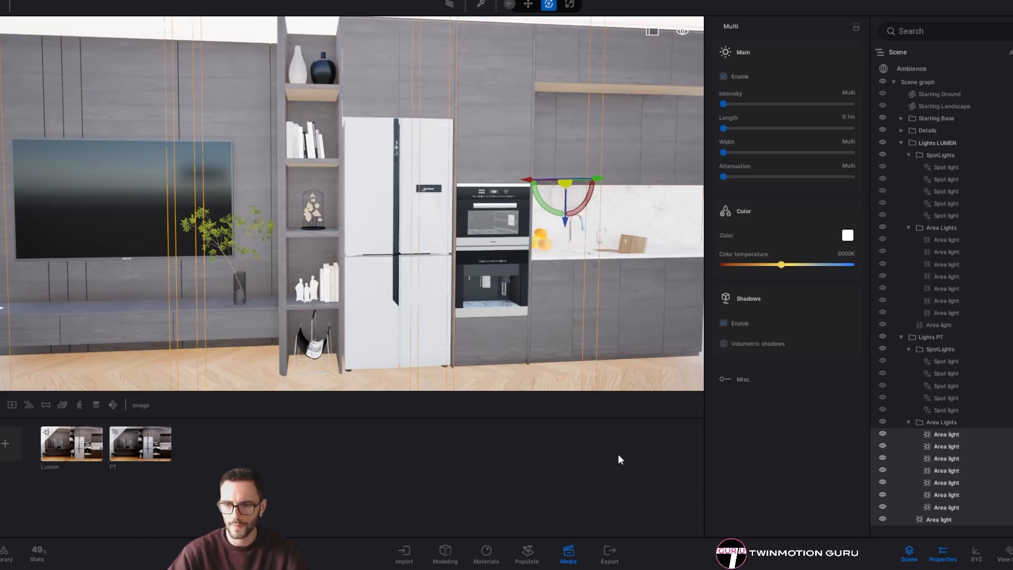
key("Escape")
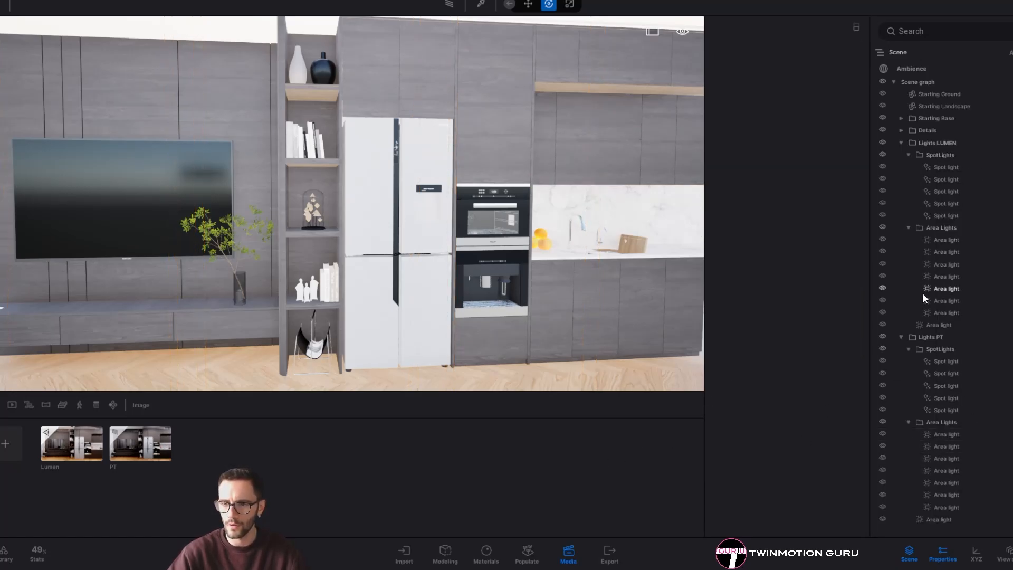
Open the Lumen image and hide the Lights PT folder for it
left_click(80, 458)
left_click(882, 336)
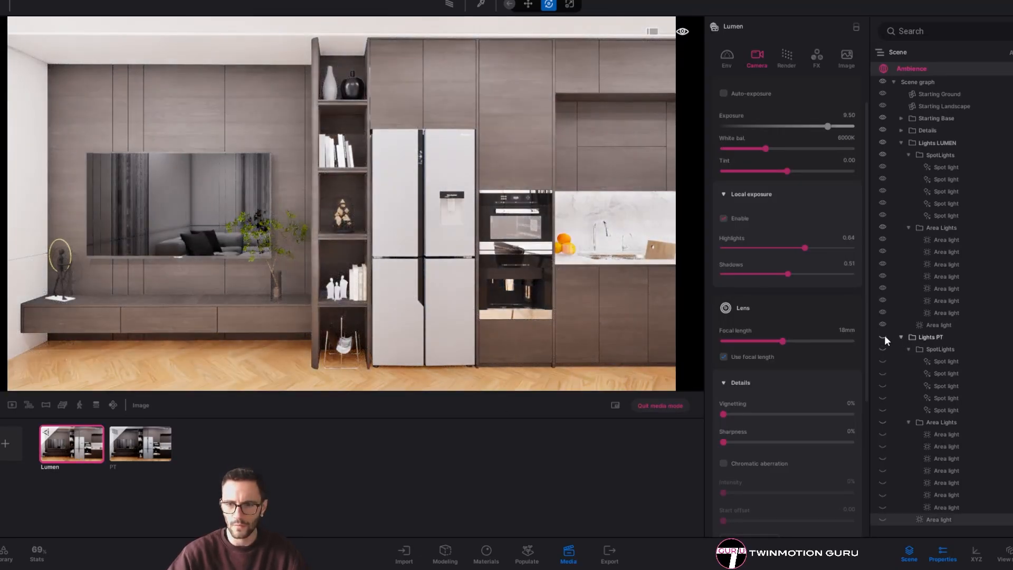
mouse_move(80, 430)
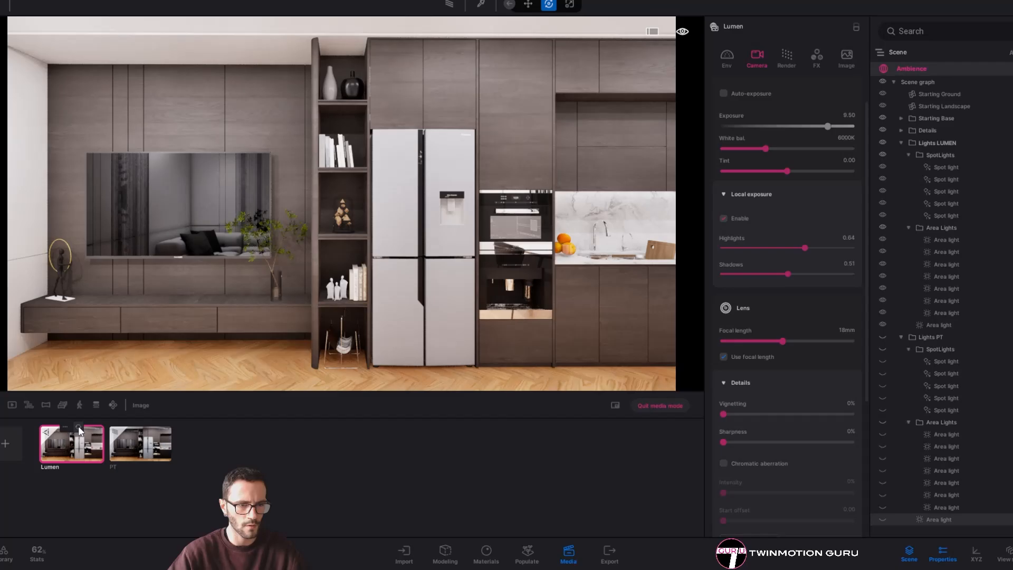
Open the PT image, hide and collapse the Lights LUMEN folder, and update the saved PT image
left_click(152, 447)
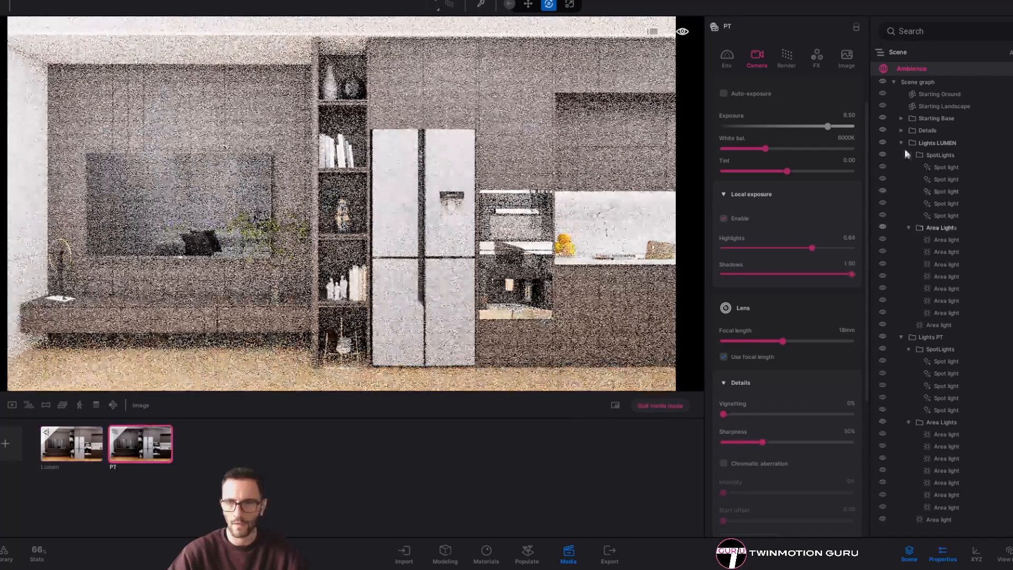
left_click(881, 143)
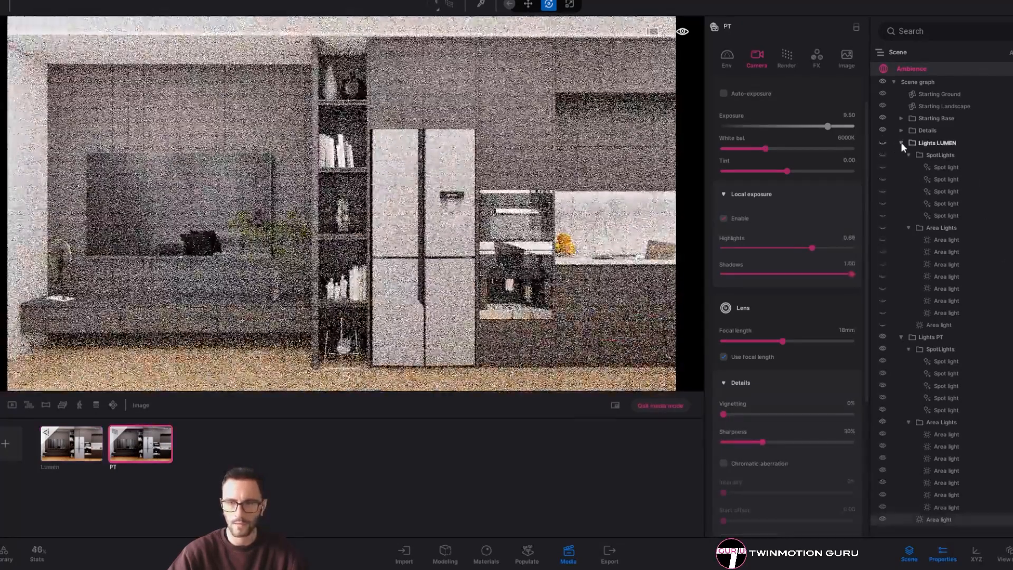
left_click(901, 142)
left_click(149, 431)
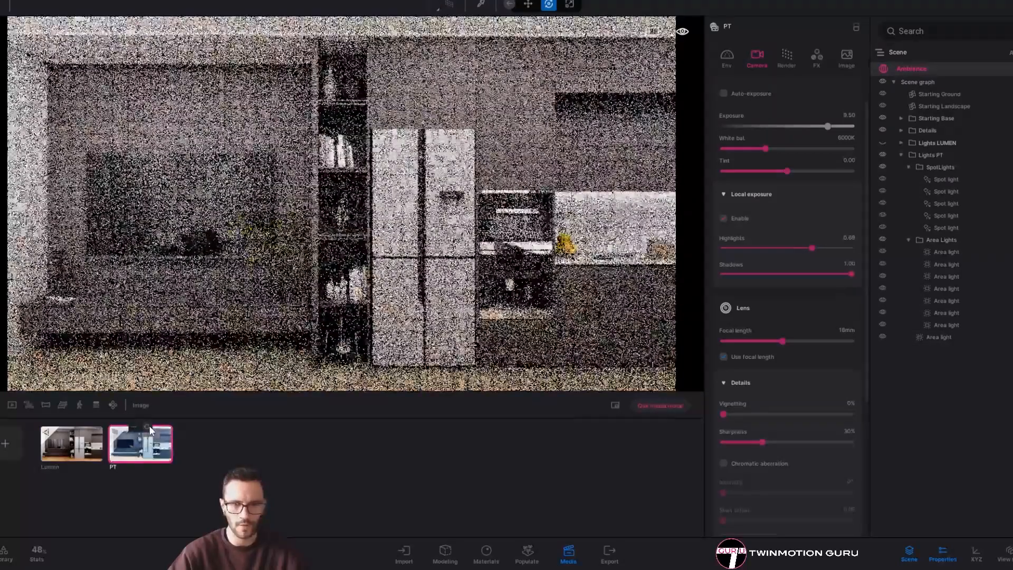
Set the intensity of the second area light in the Lights PT folder's Area Lights subfolder to 0.5 lm
left_click(950, 189)
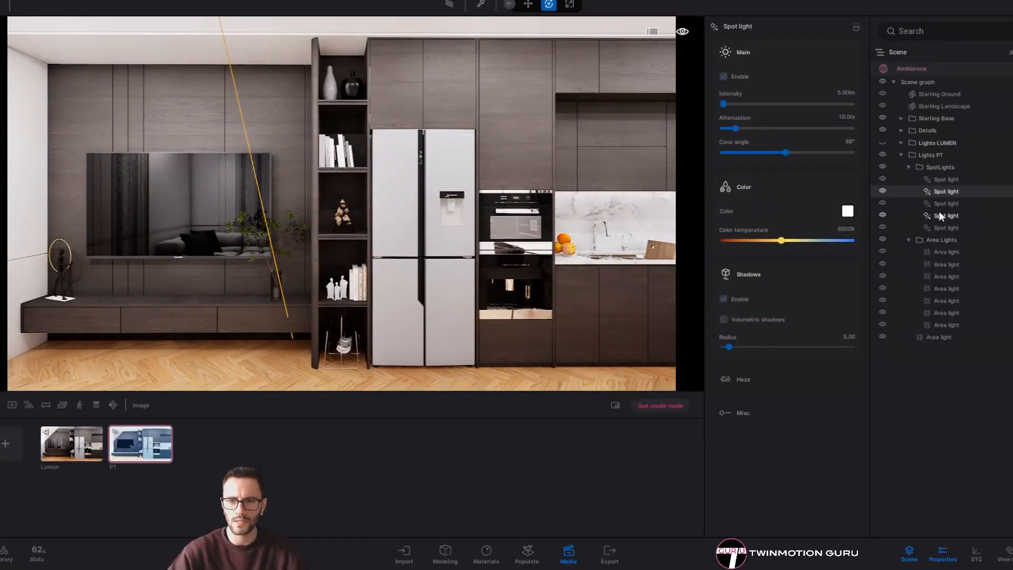
left_click(846, 93)
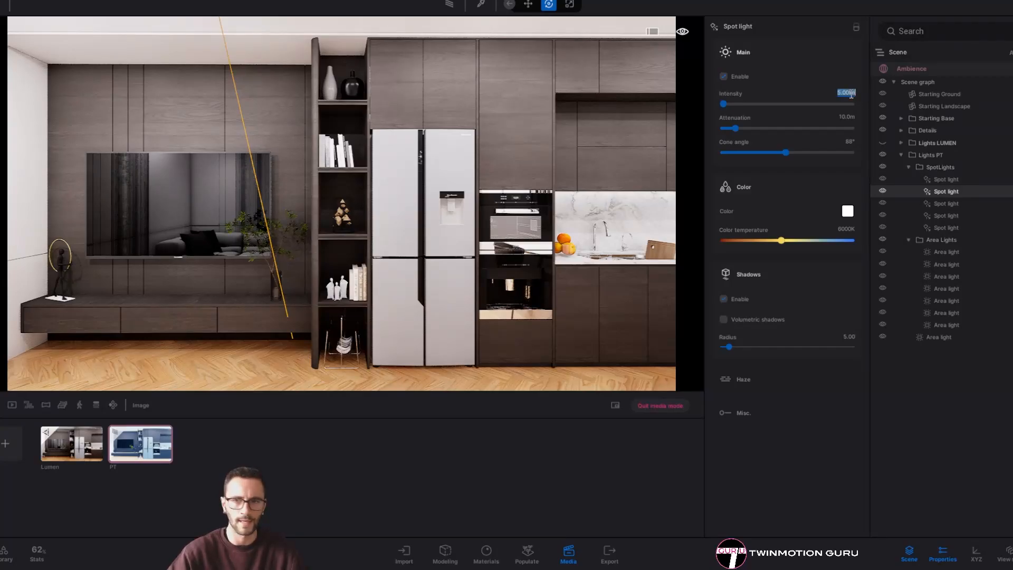
left_click(950, 264)
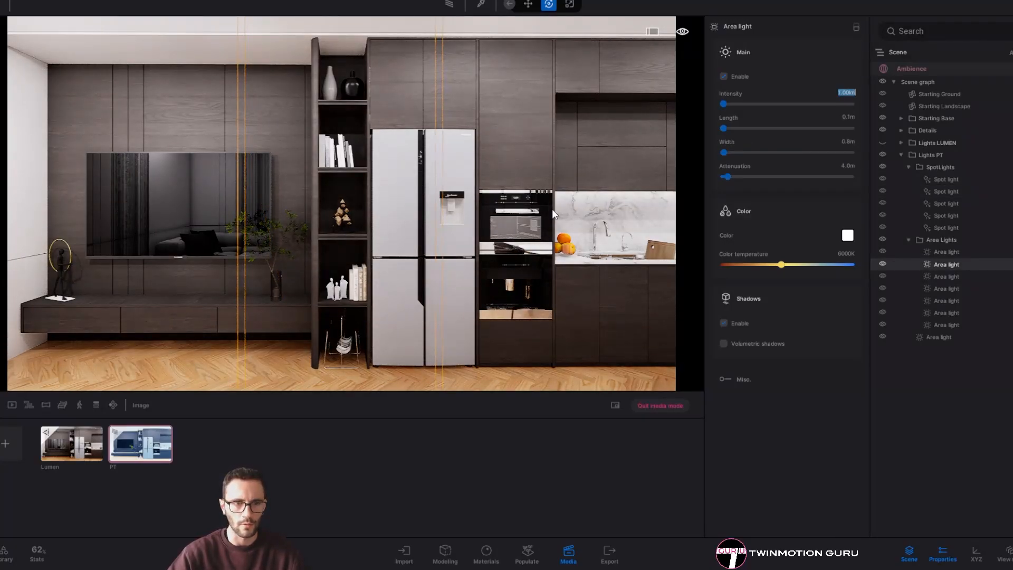
type("0.5")
key("Return")
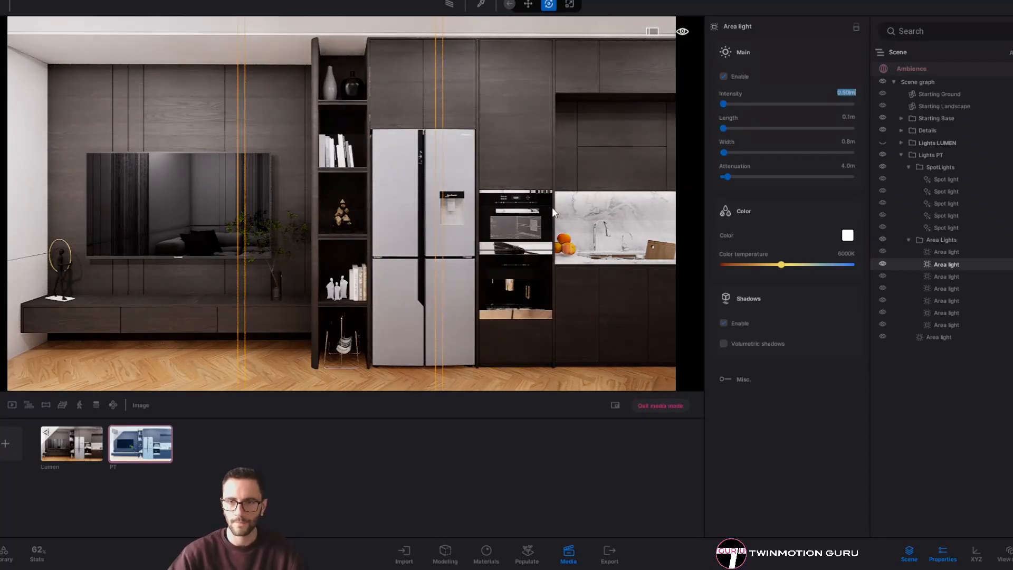
Try an intensity of 1 lm on the last light in Lights PT's Area Lights subfolder, then set it to 2 lm
left_click(936, 325)
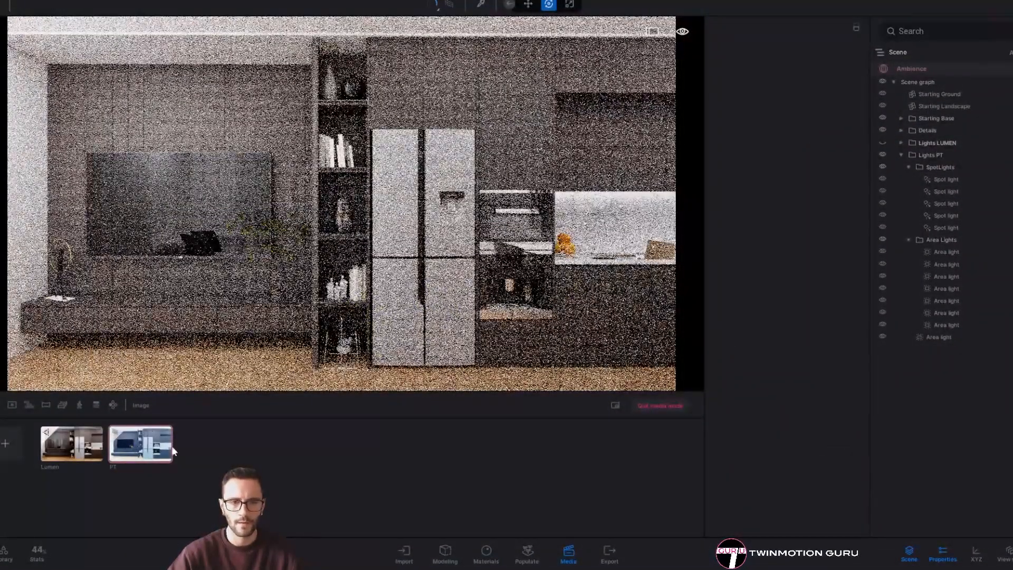
left_click(136, 447)
left_click(942, 325)
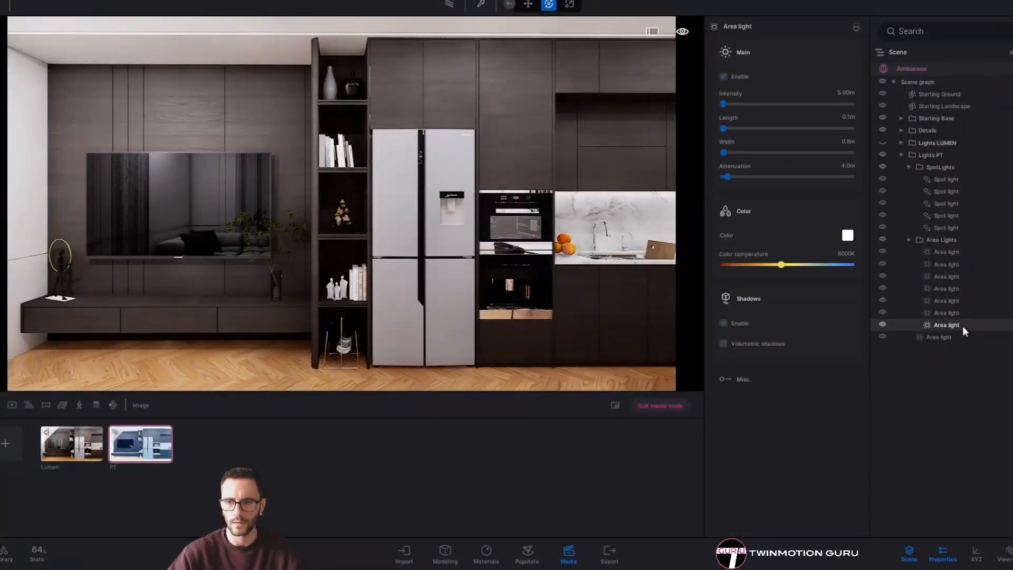
left_click(844, 93)
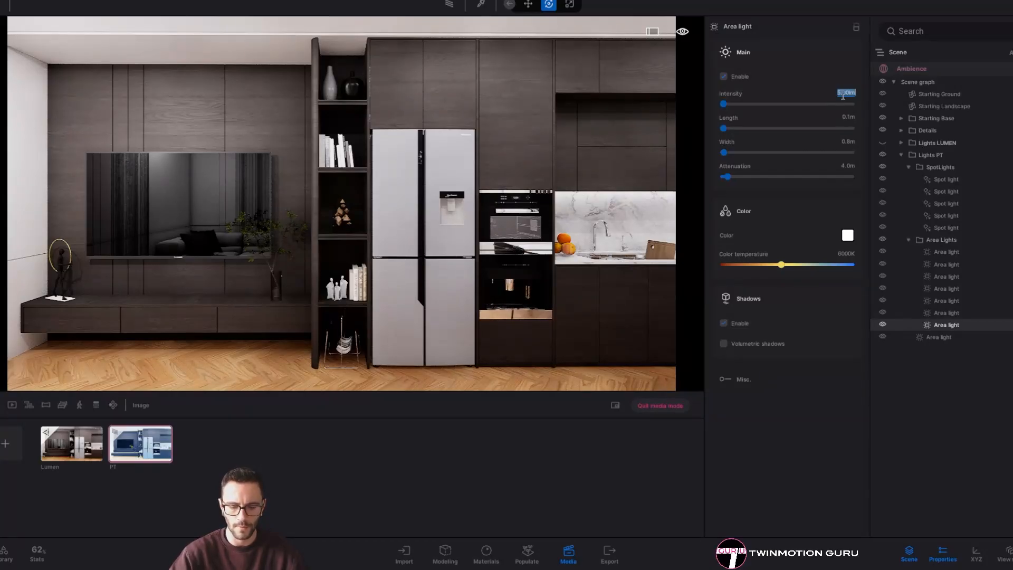
type("1")
key("Return")
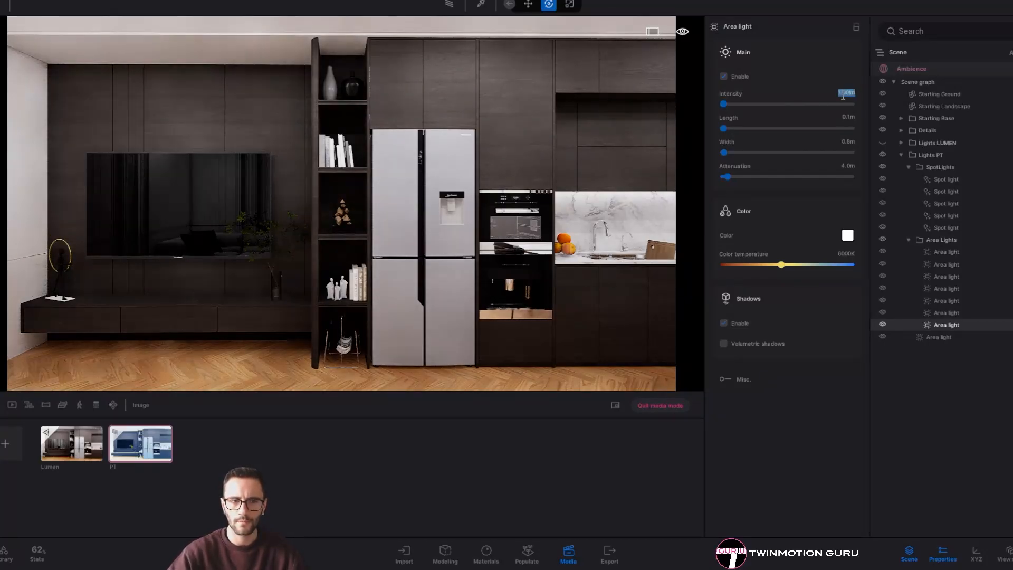
type("2")
key("Return")
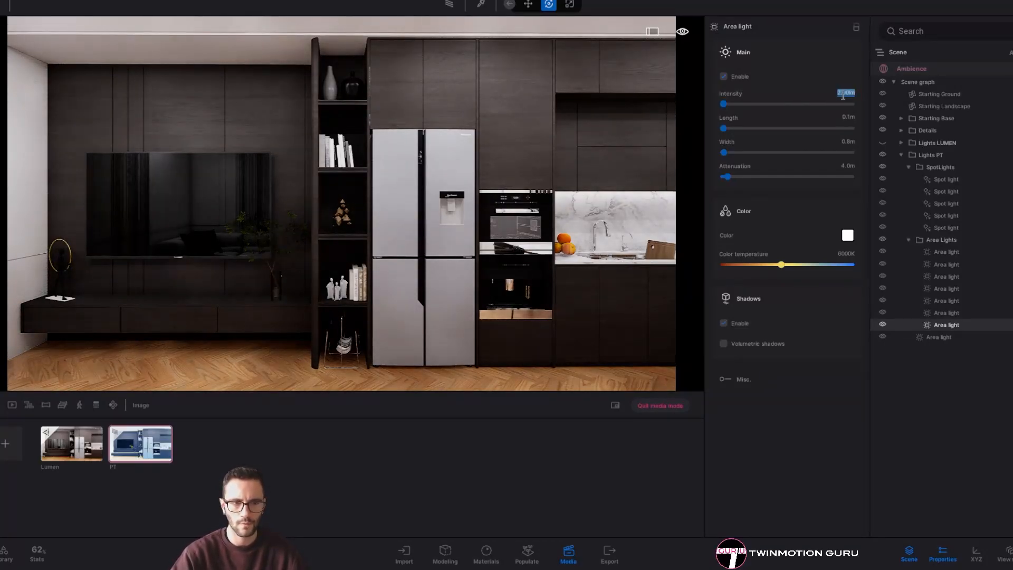
left_click(445, 217)
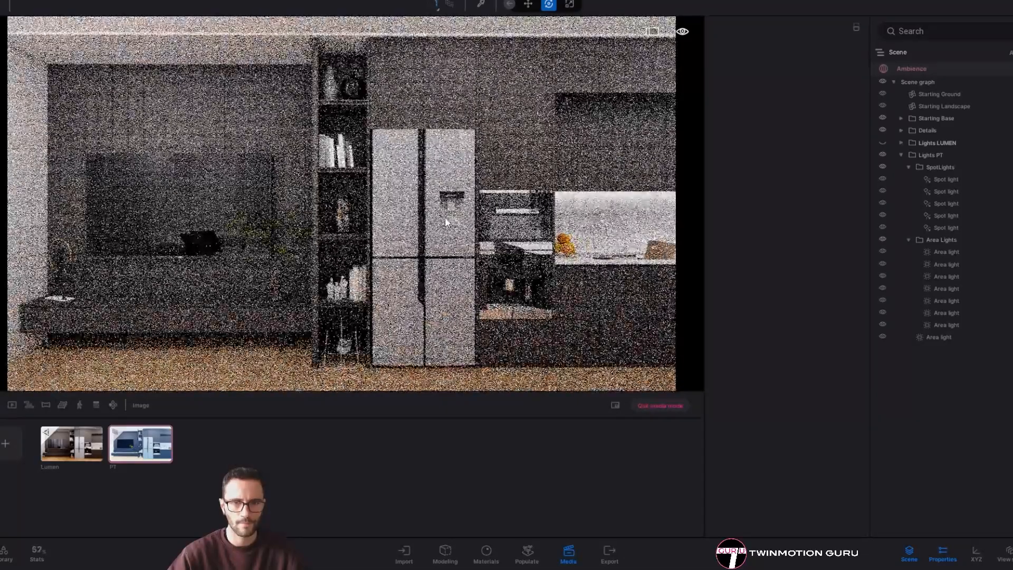
left_click(944, 339)
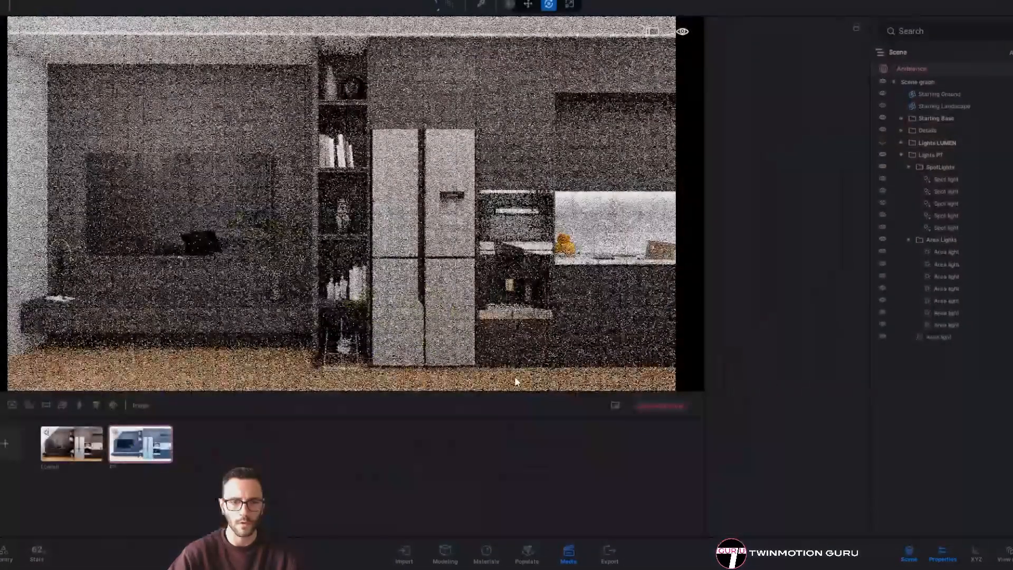
Limit the image export to the PT image and export it as PNG to the Nuova cartella folder on the desktop
left_click(611, 552)
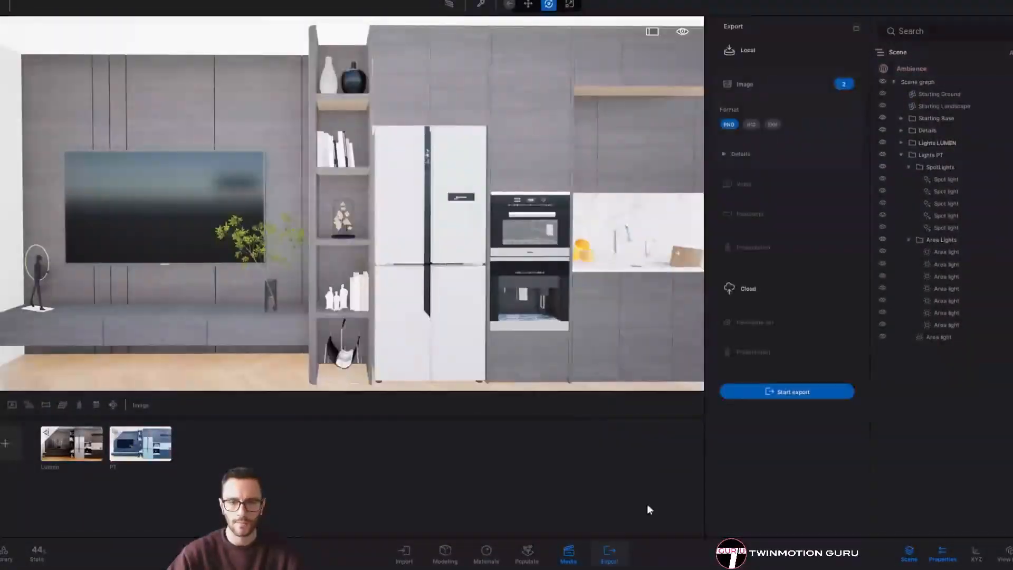
left_click(844, 84)
left_click(174, 163)
left_click(775, 138)
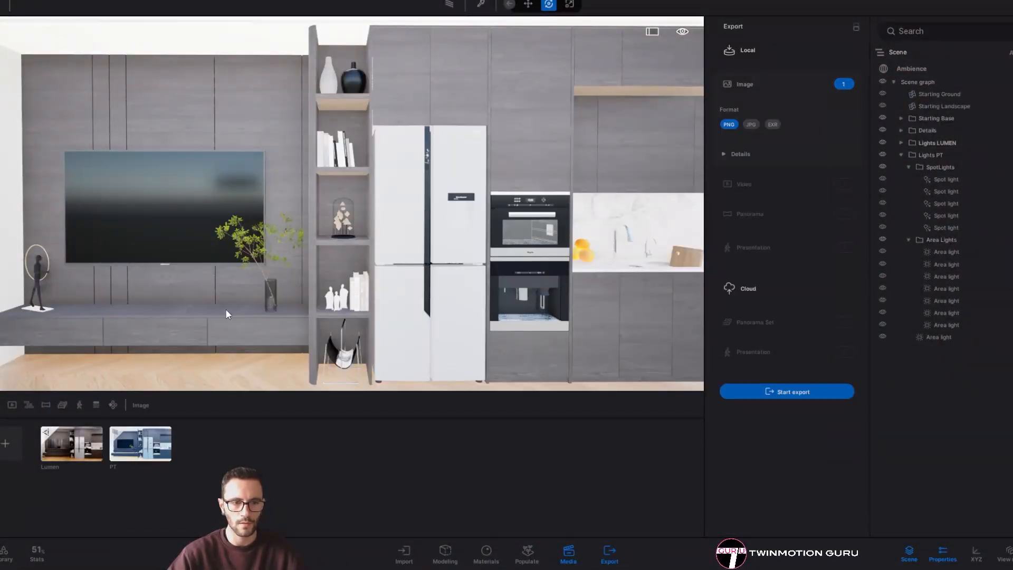
left_click(779, 392)
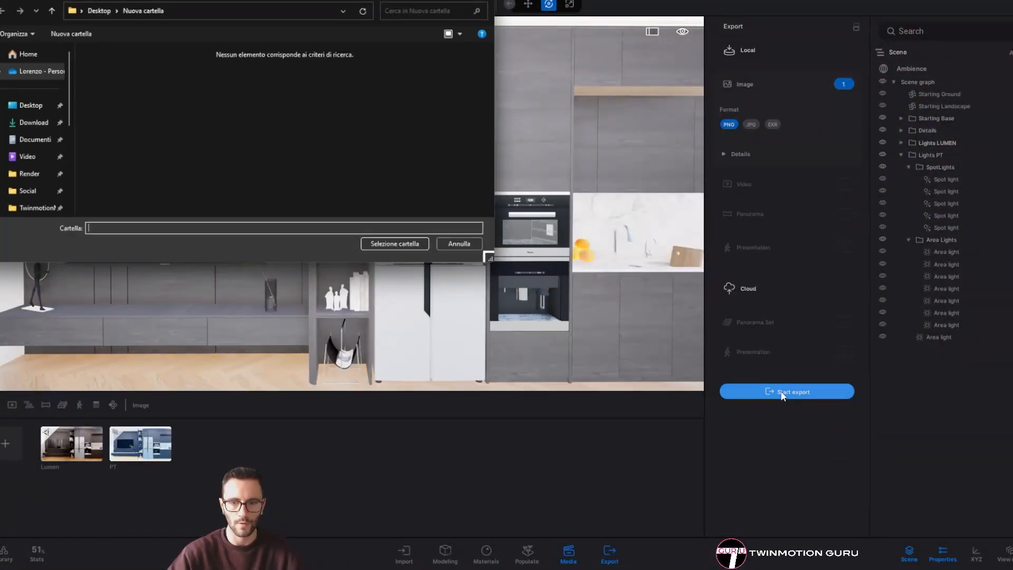
left_click(399, 247)
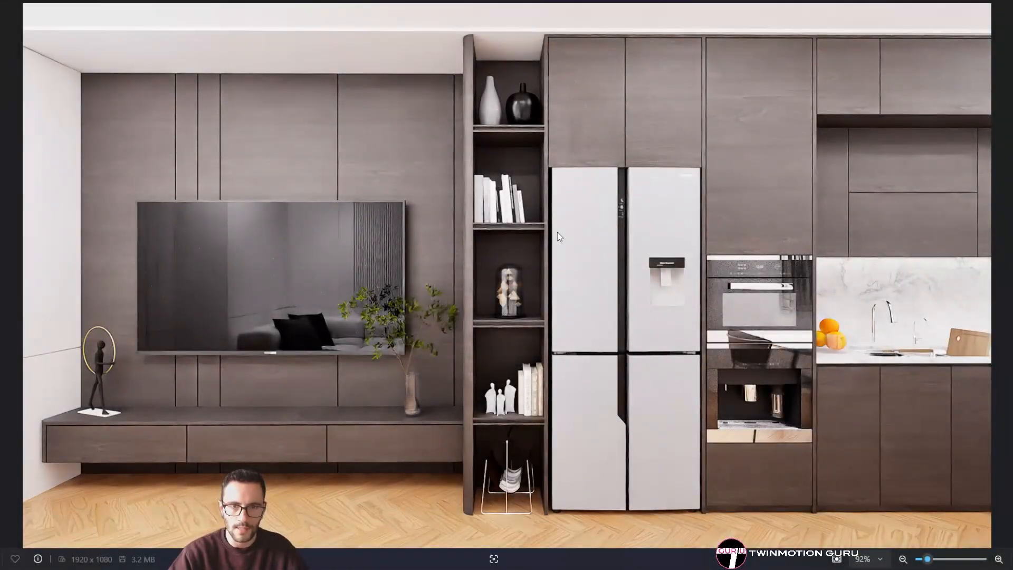
Switch to the image viewer and compare the newly exported path-traced render with the previous render
key("Right")
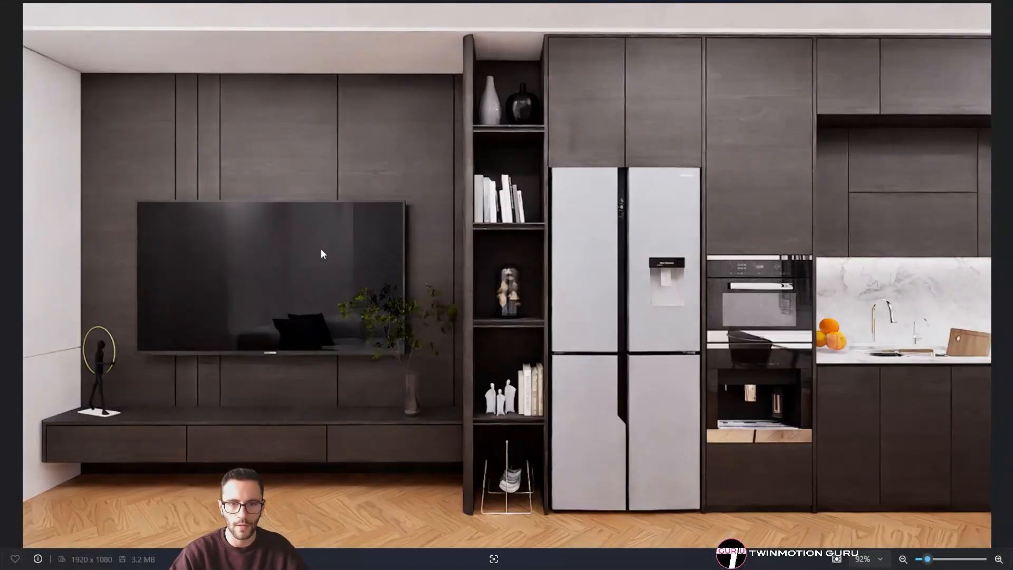
key("Left")
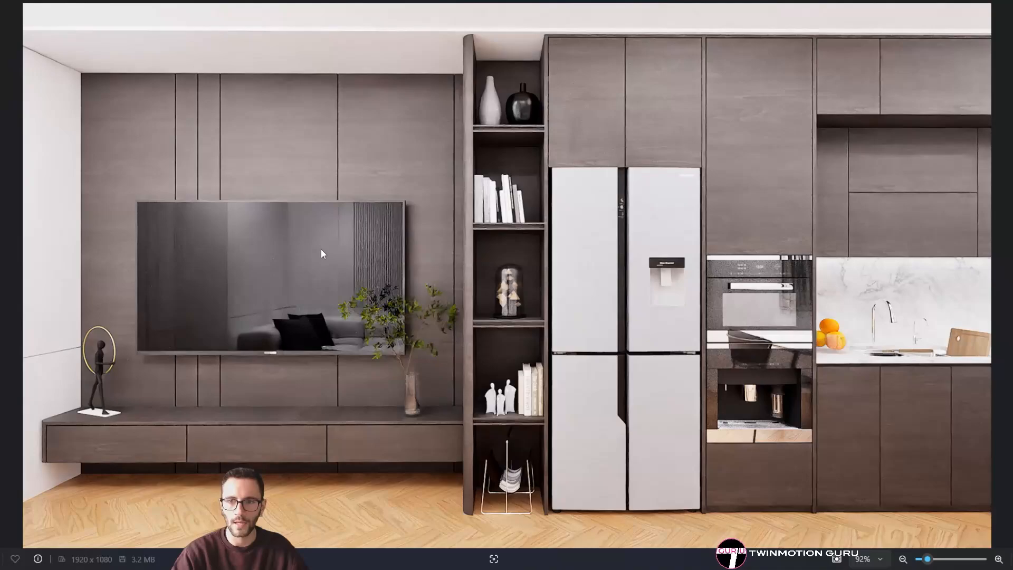
key("Right")
key("Left")
key("Right")
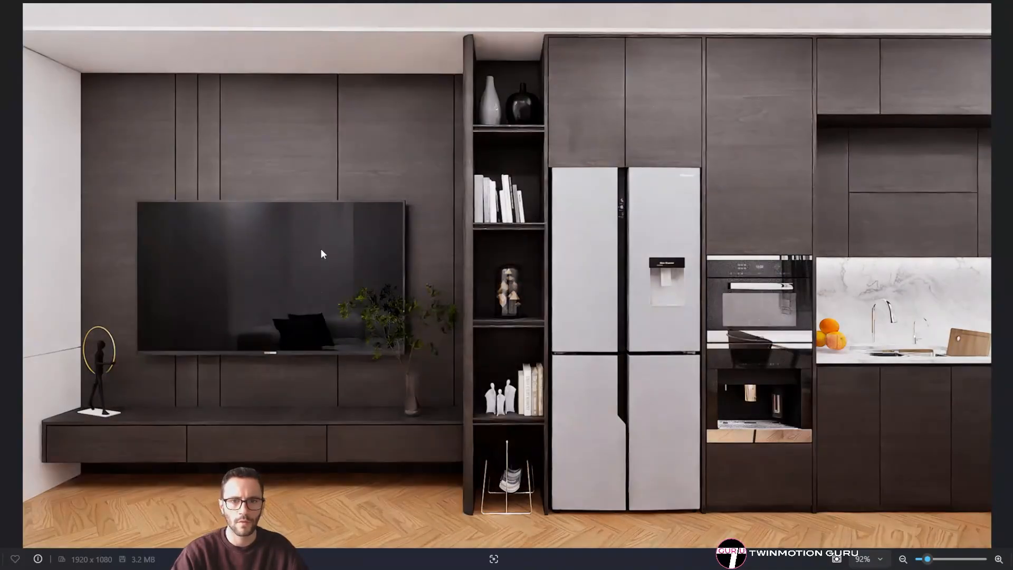
Flip between the darker path-traced render and the brighter render to compare wood tones, TV reflections and shadows
key("Left")
key("Right")
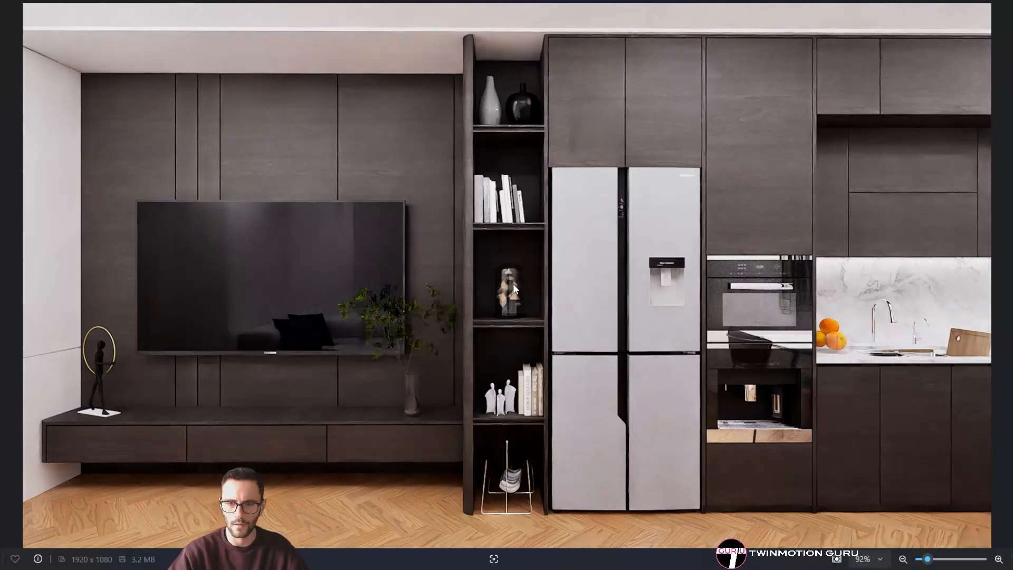
key("Right")
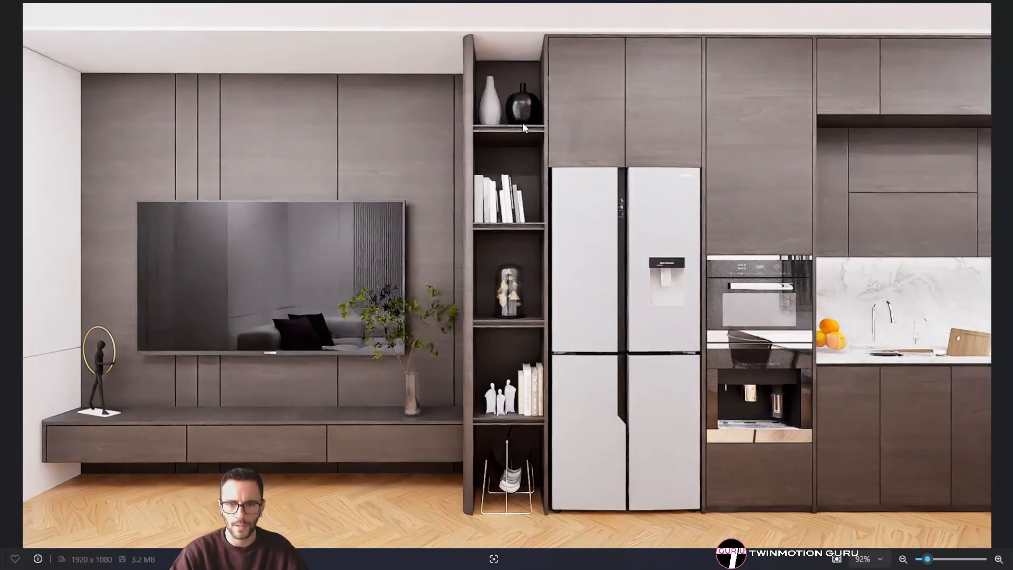
key("Left")
key("Right")
key("Left")
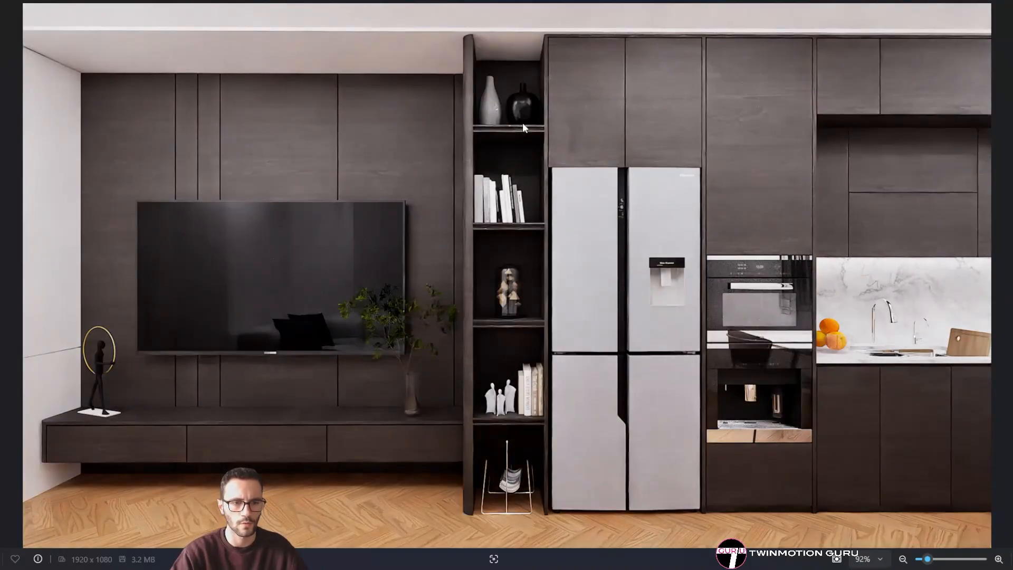
key("Right")
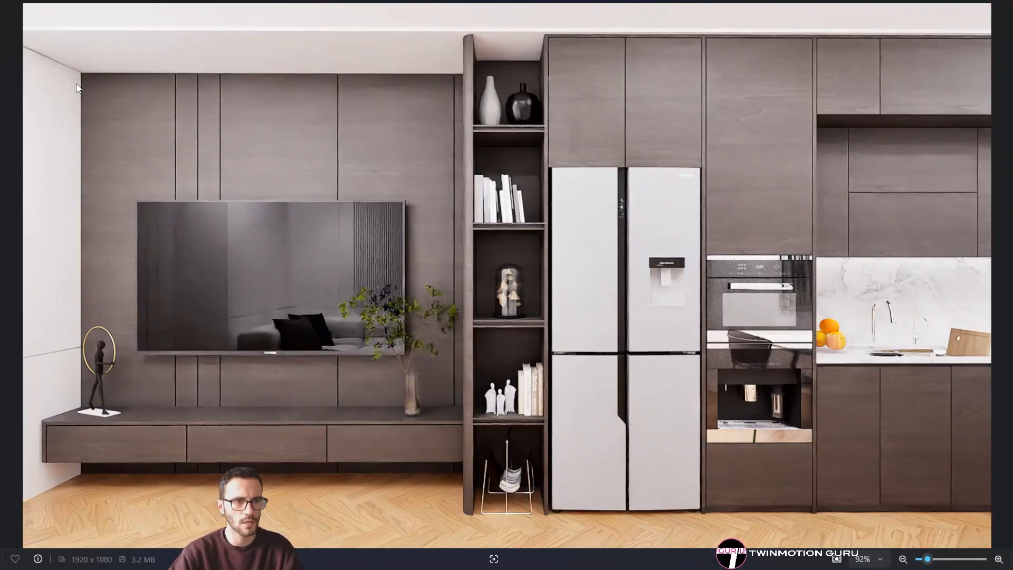
key("Left")
key("Right")
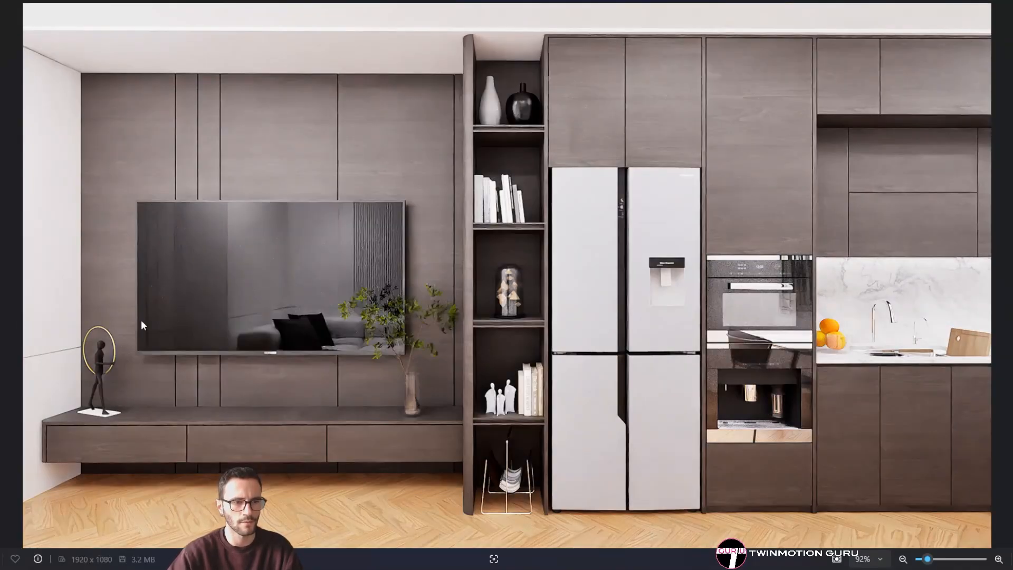
key("Left")
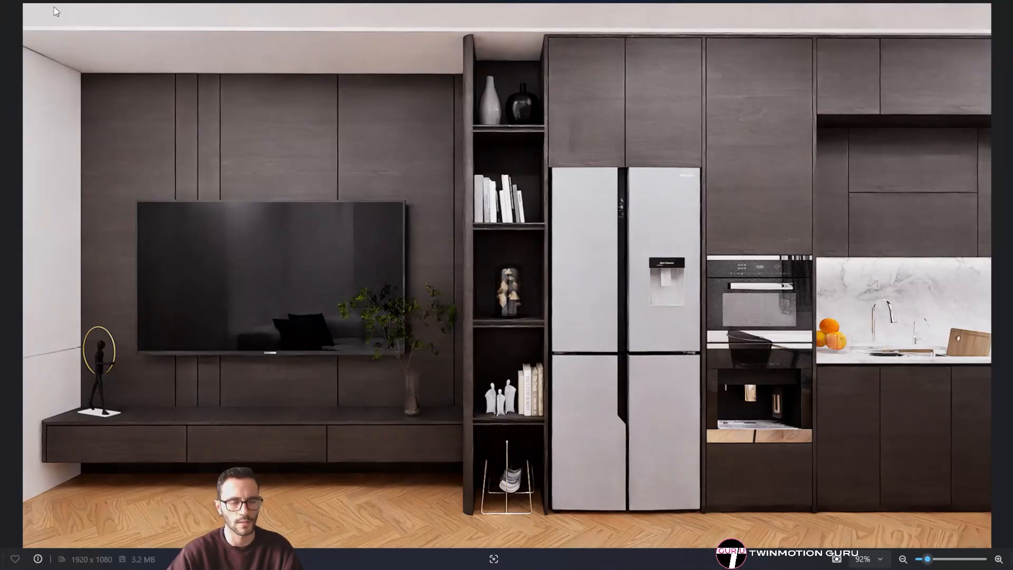
key("Right")
key("Left")
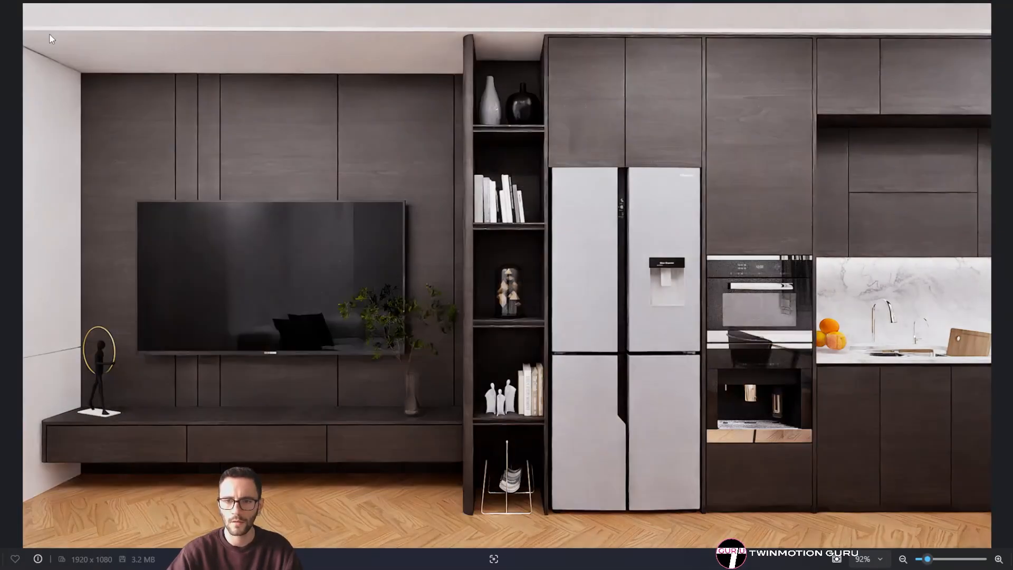
key("Right")
key("Left")
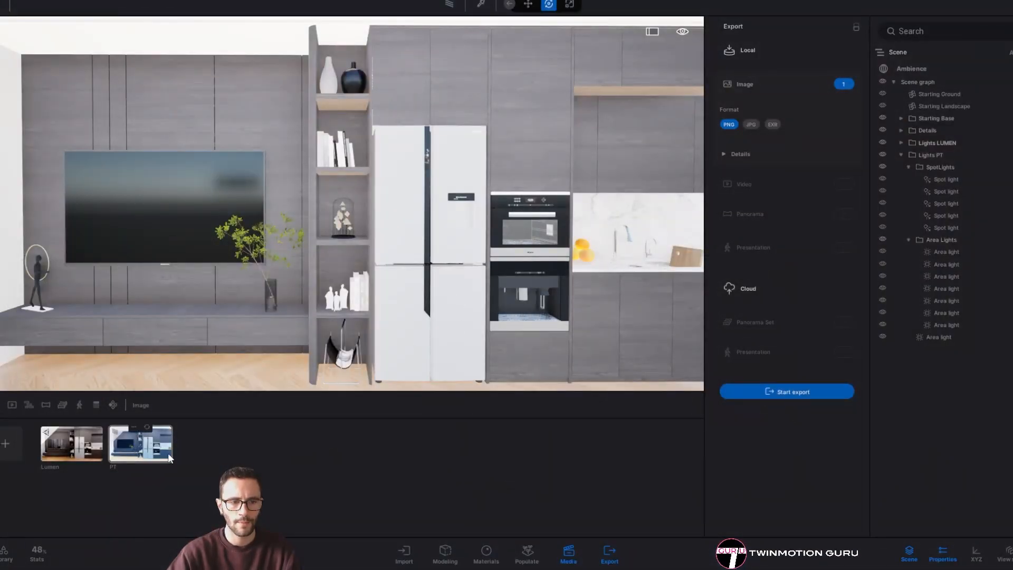
Switch back to Twinmotion and set the PT image's local exposure to 0.57 for highlights and 0.65 for shadows
left_click(132, 457)
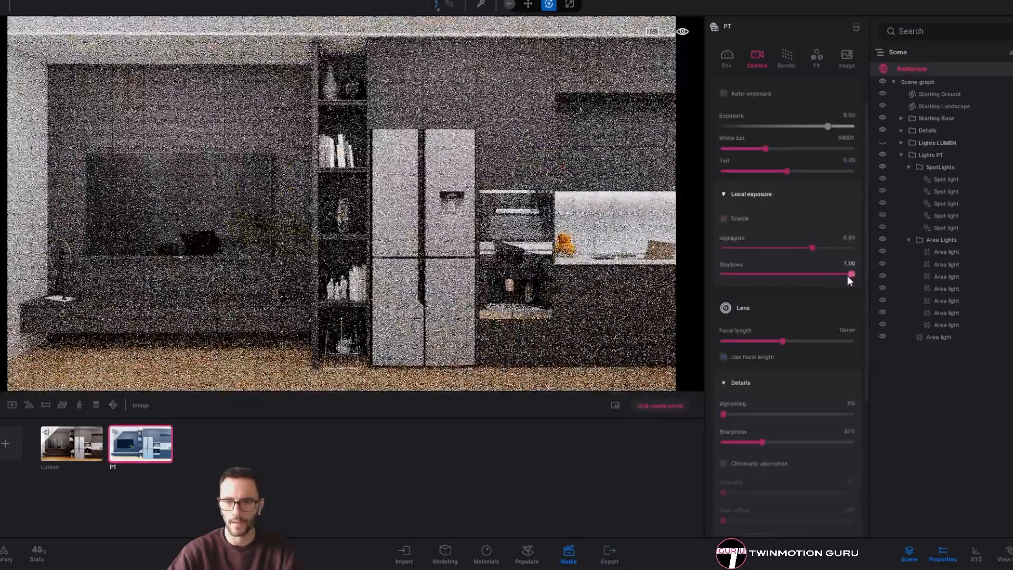
mouse_move(847, 275)
left_mouse_down()
mouse_move(806, 278)
mouse_move(796, 252)
left_mouse_up()
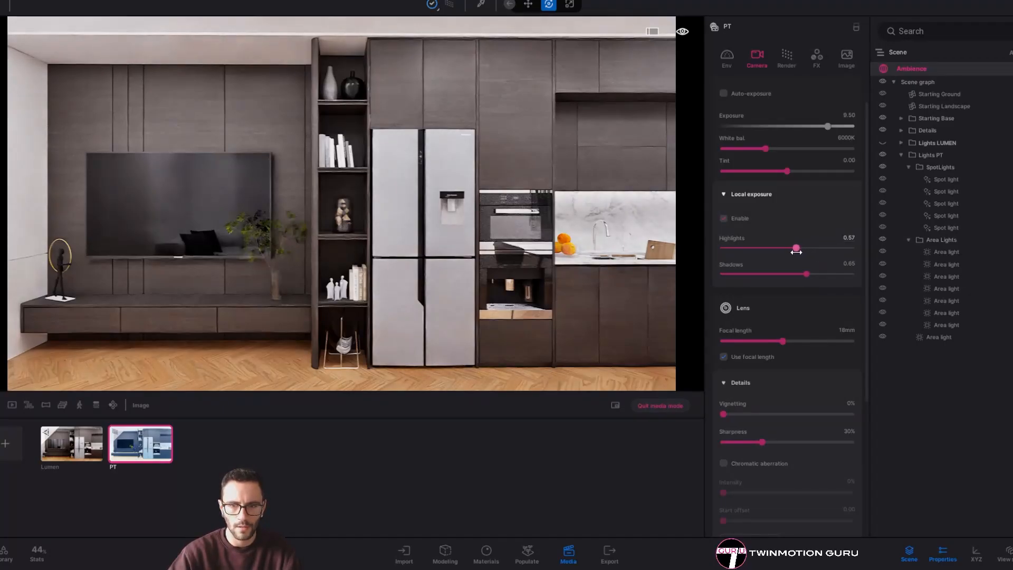
scroll(797, 264, "up", 1)
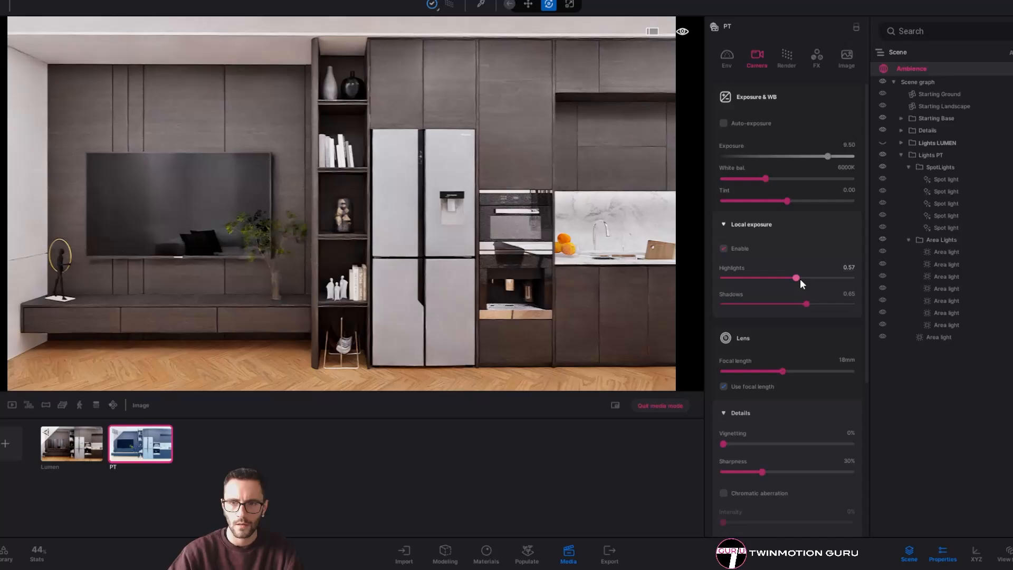
Set the PT image's path tracer quality to High and check its output size
left_click(725, 56)
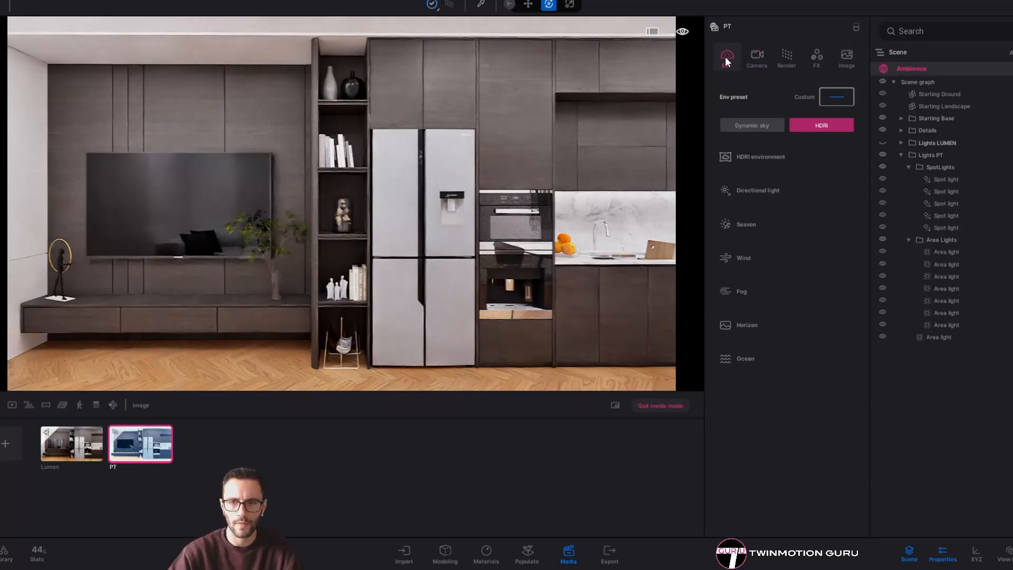
left_click(786, 59)
left_click(782, 160)
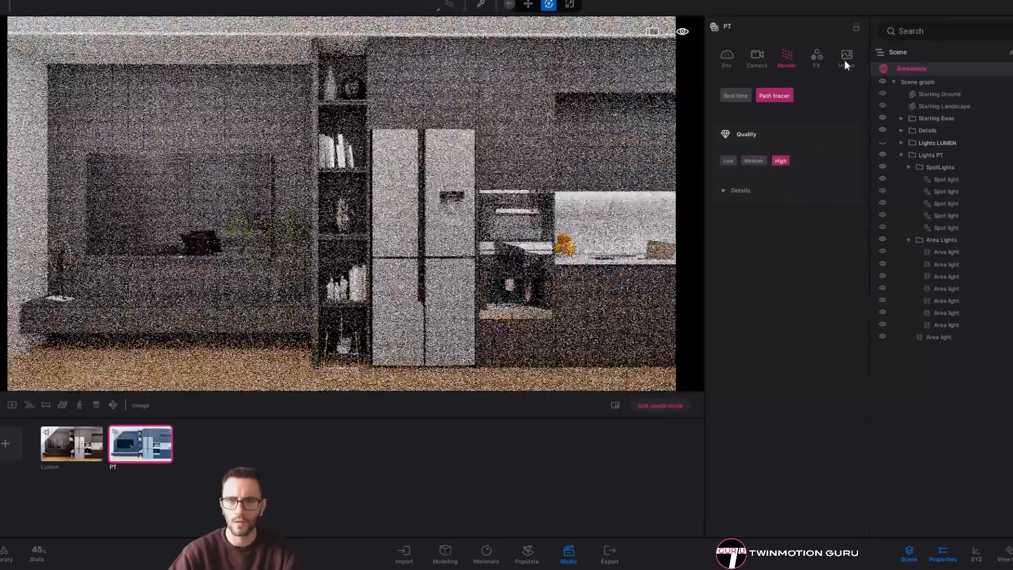
left_click(845, 58)
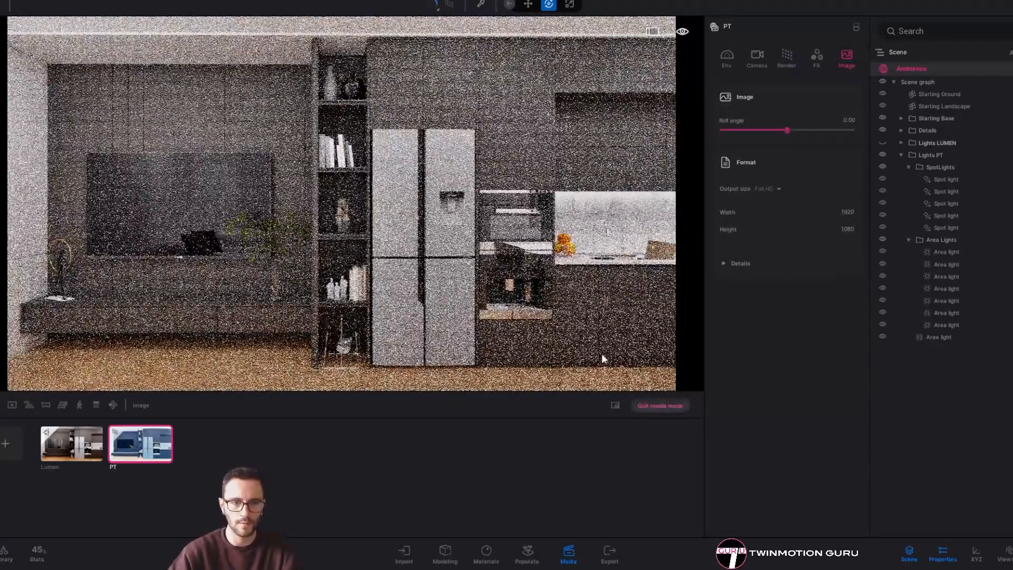
Quit media mode and export the PT image as PNG to the Nuova cartella folder on the desktop
left_click(660, 405)
left_click(609, 554)
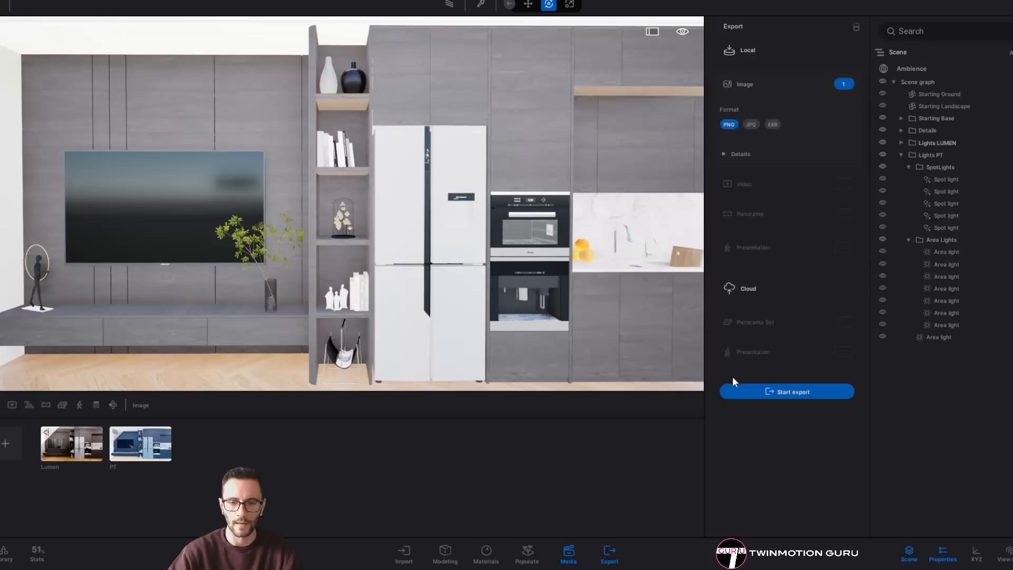
left_click(804, 394)
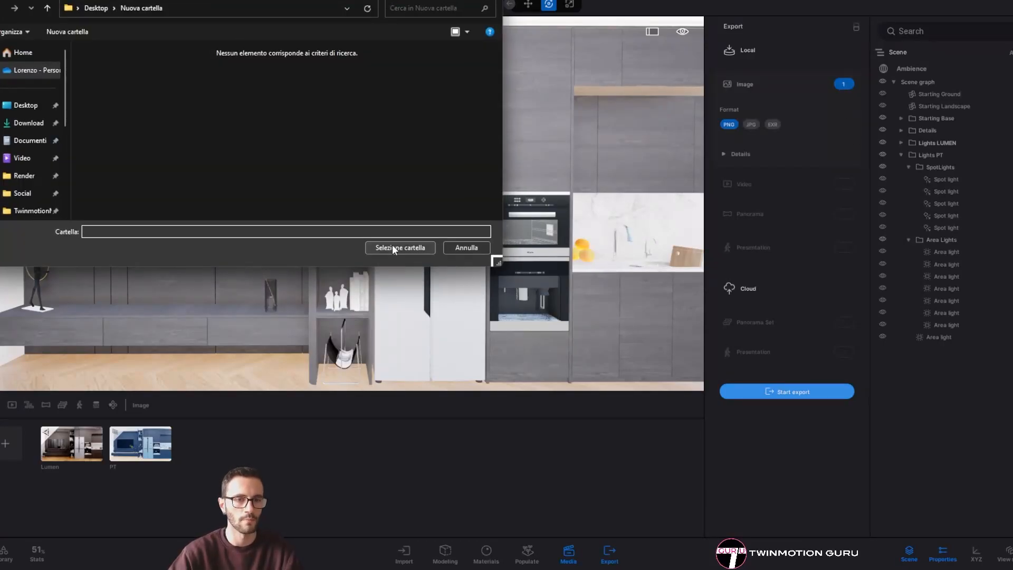
left_click(392, 246)
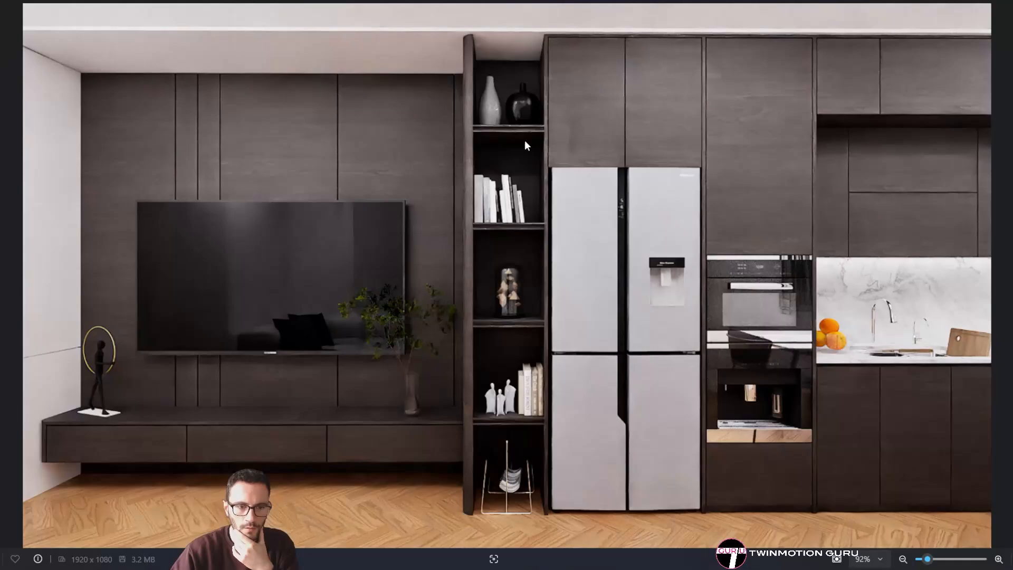
Compare the newly exported PT render with the other renders in the image viewer, checking contrast, shadows and reflections
key("Right")
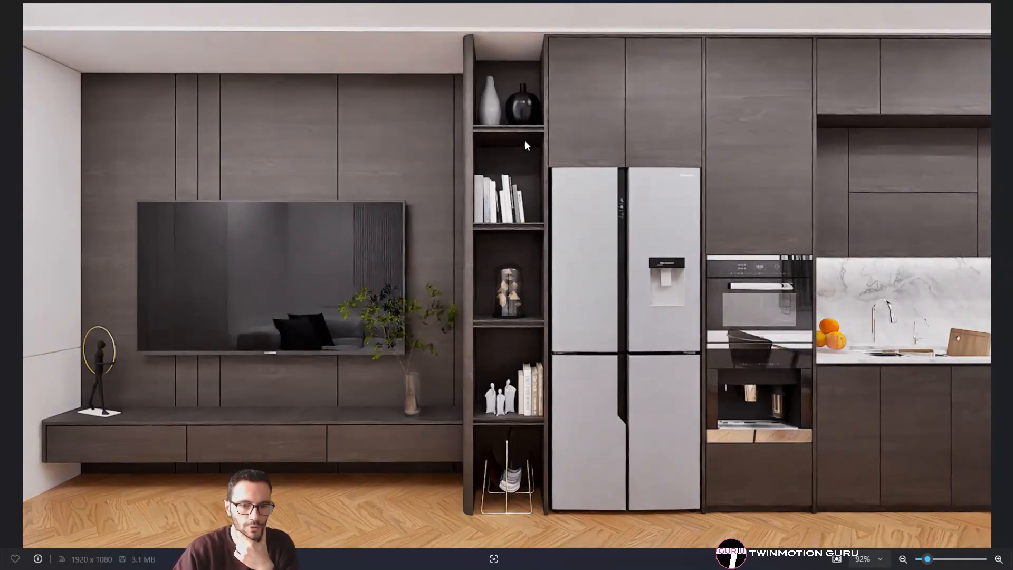
key("Left")
key("Right")
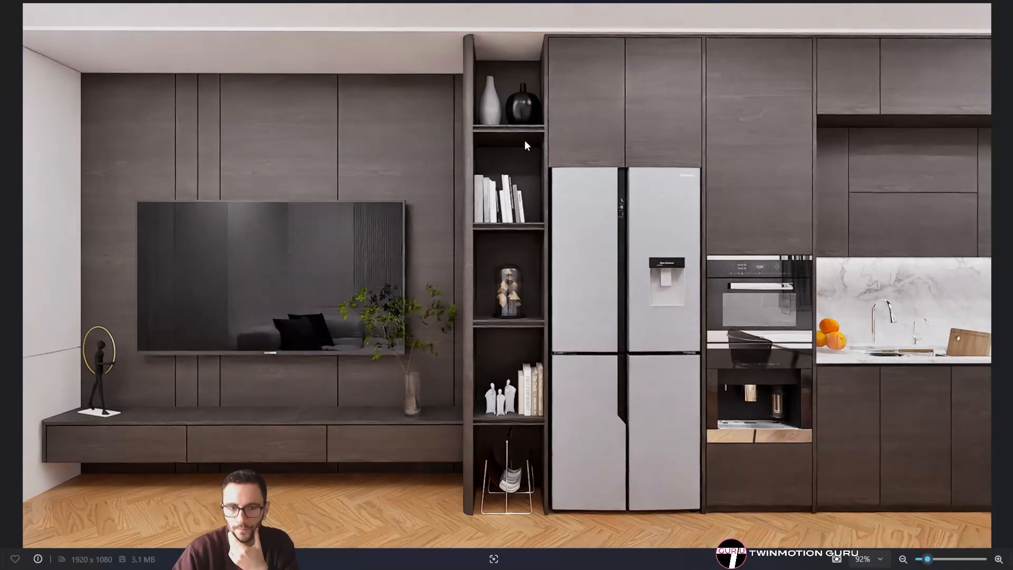
key("Left")
key("Right")
key("Left")
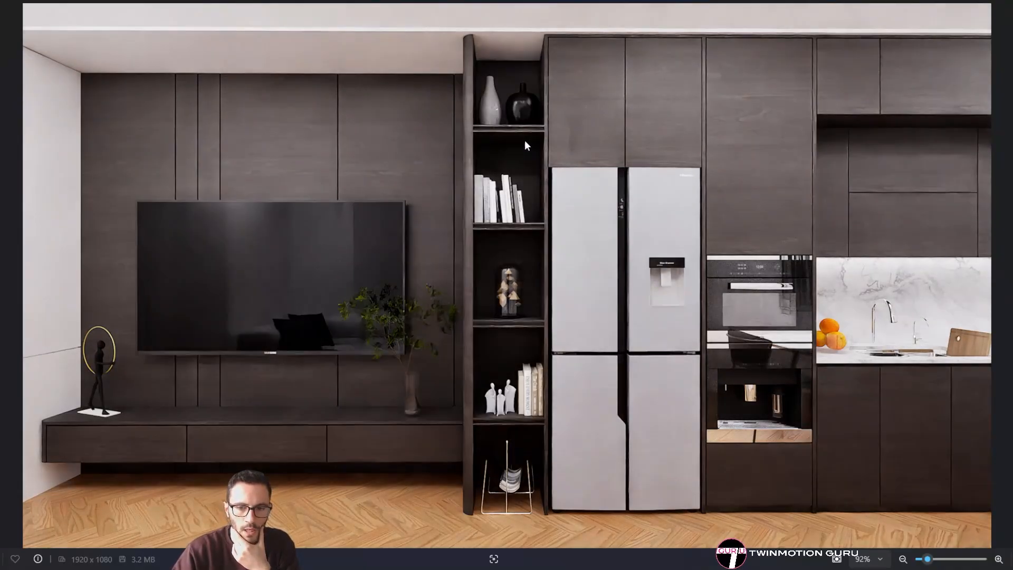
key("Right")
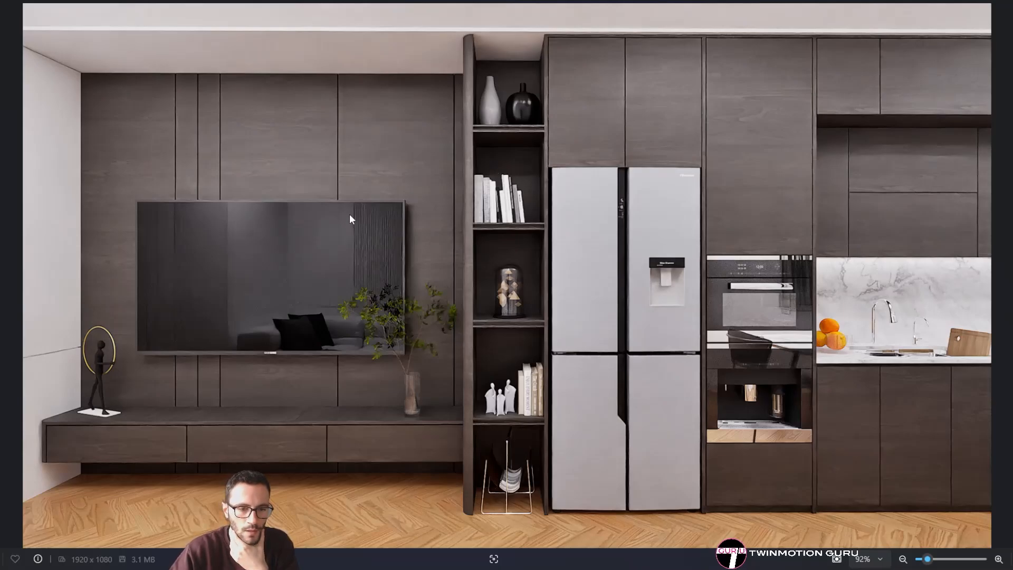
key("Right")
key("Right")
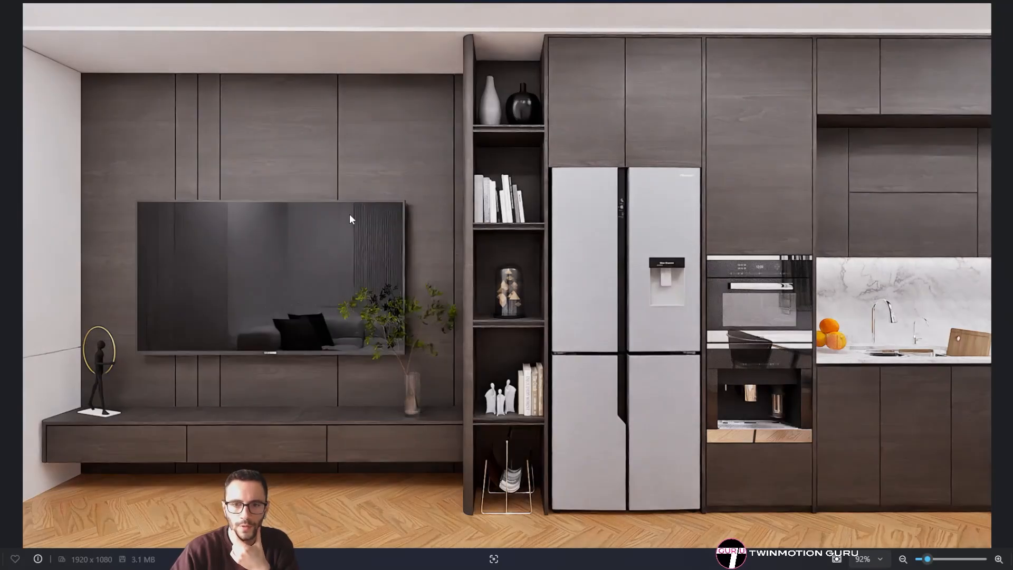
key("Right")
key("Left")
key("Right")
key("Left")
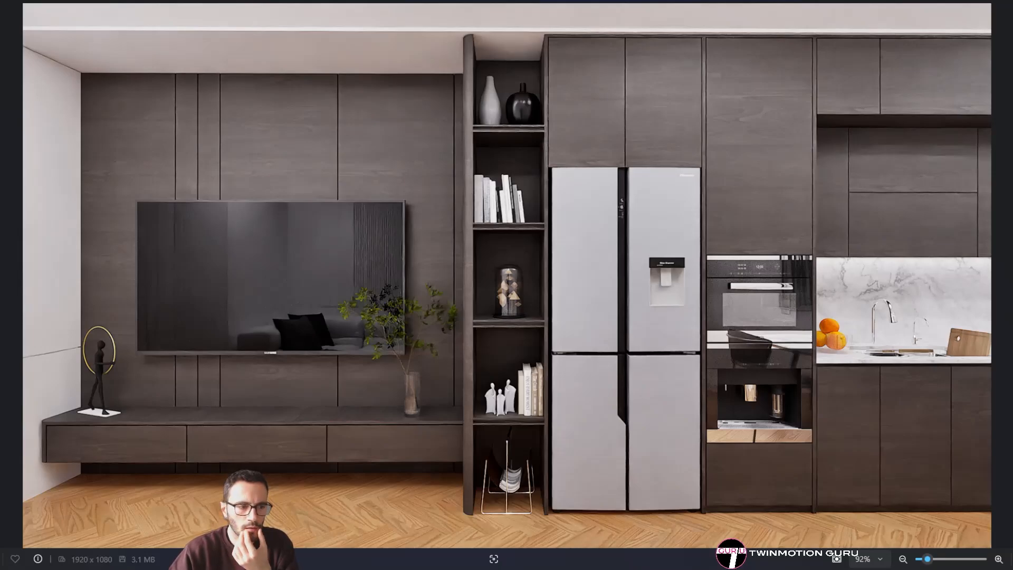
Return to Twinmotion and set the PT image's camera sharpness to 23%
key("alt+Tab")
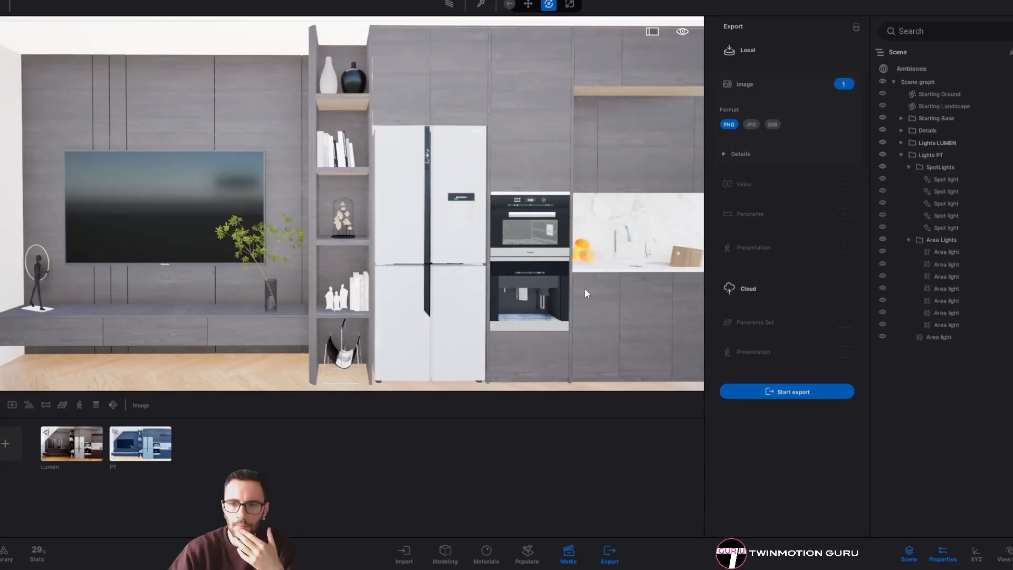
left_click(136, 458)
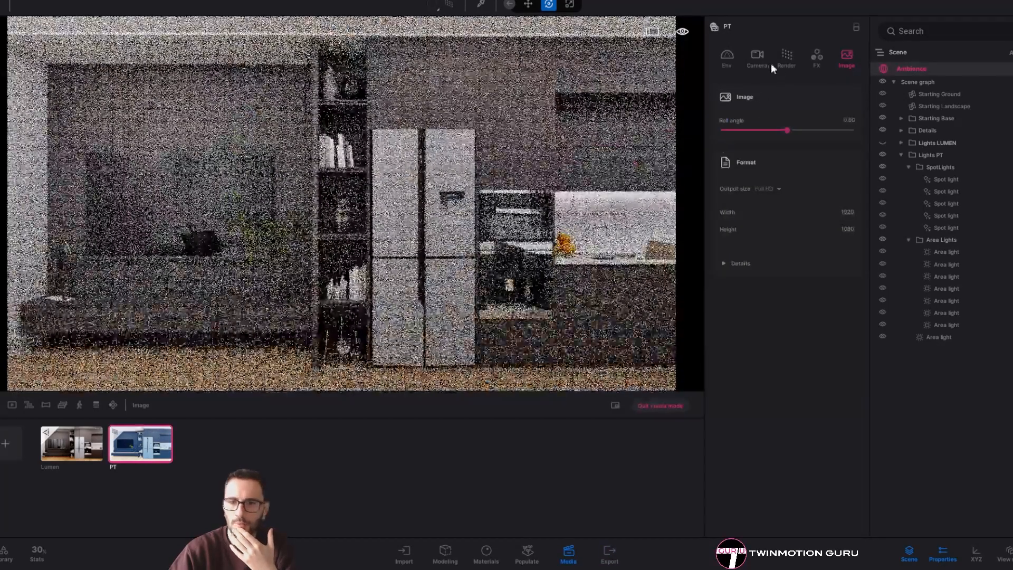
left_click(760, 59)
left_click(740, 332)
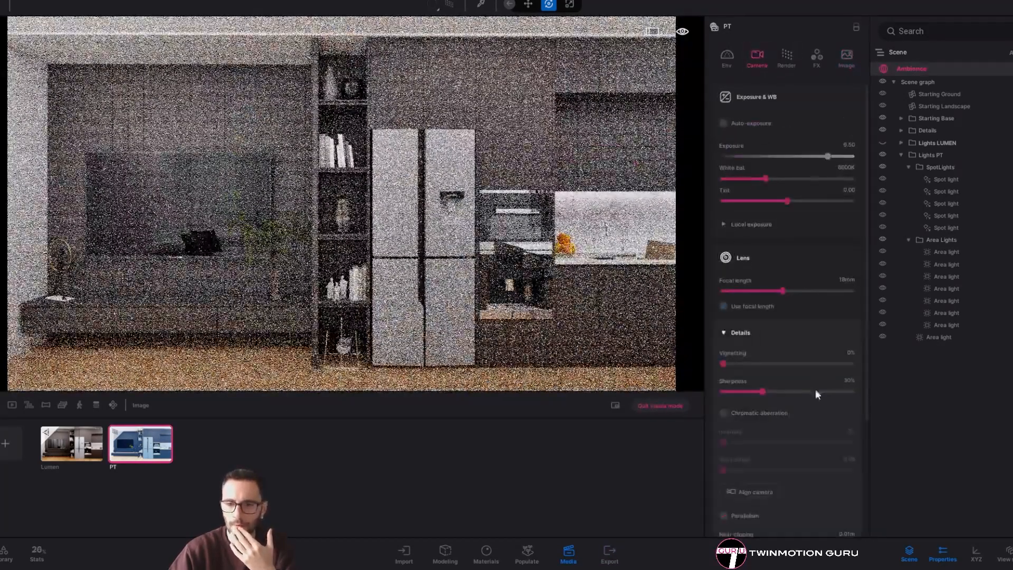
left_click_drag(758, 392, 751, 392)
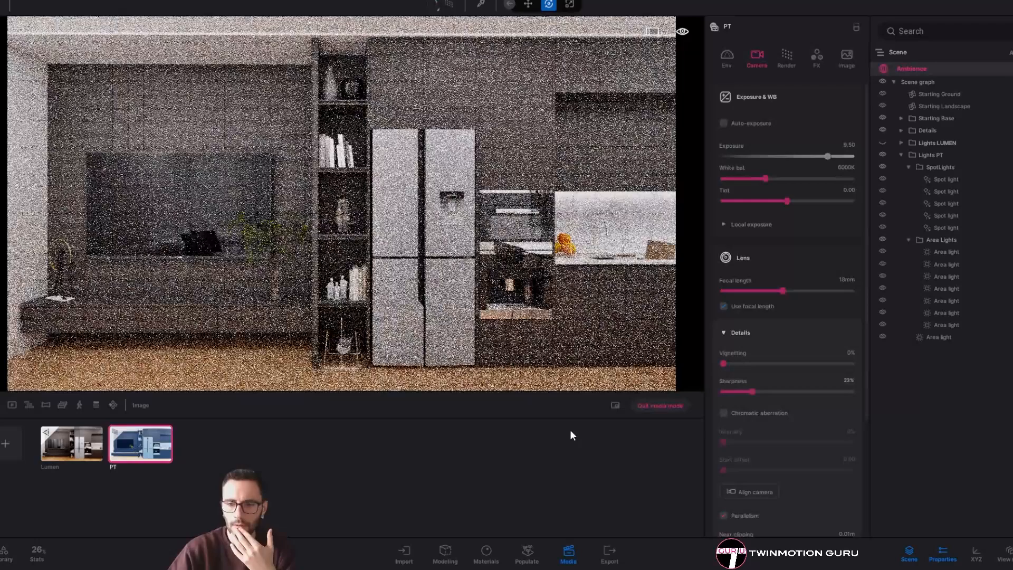
scroll(796, 365, "down", 3)
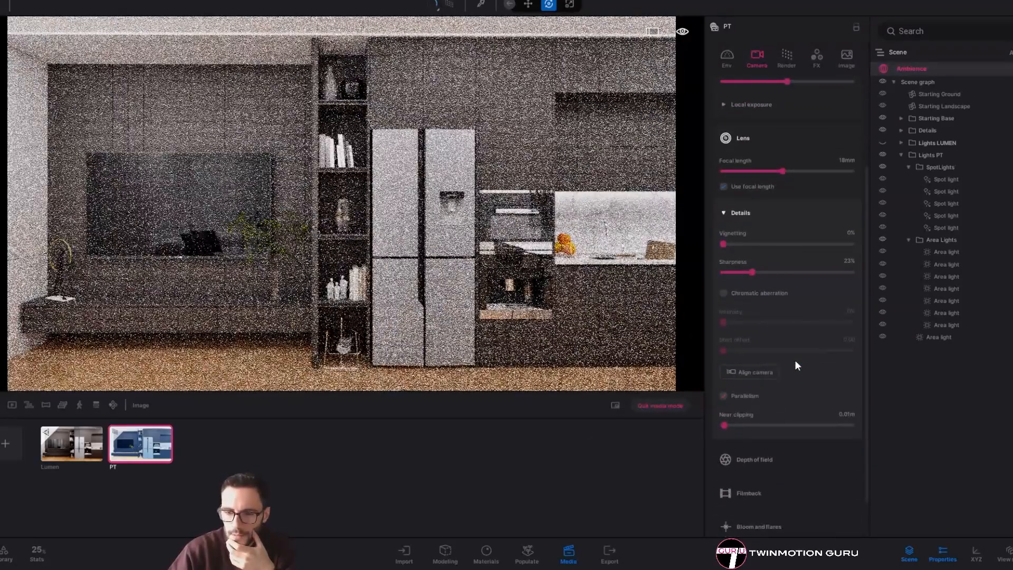
scroll(794, 359, "up", 3)
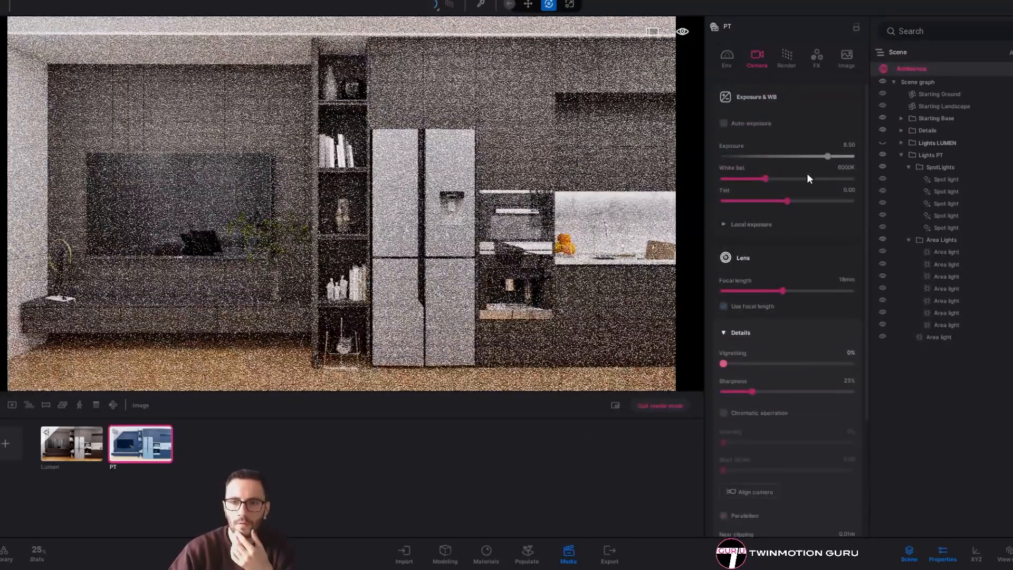
Set the fireflies value in the PT image's path tracer details to 24
left_click(788, 58)
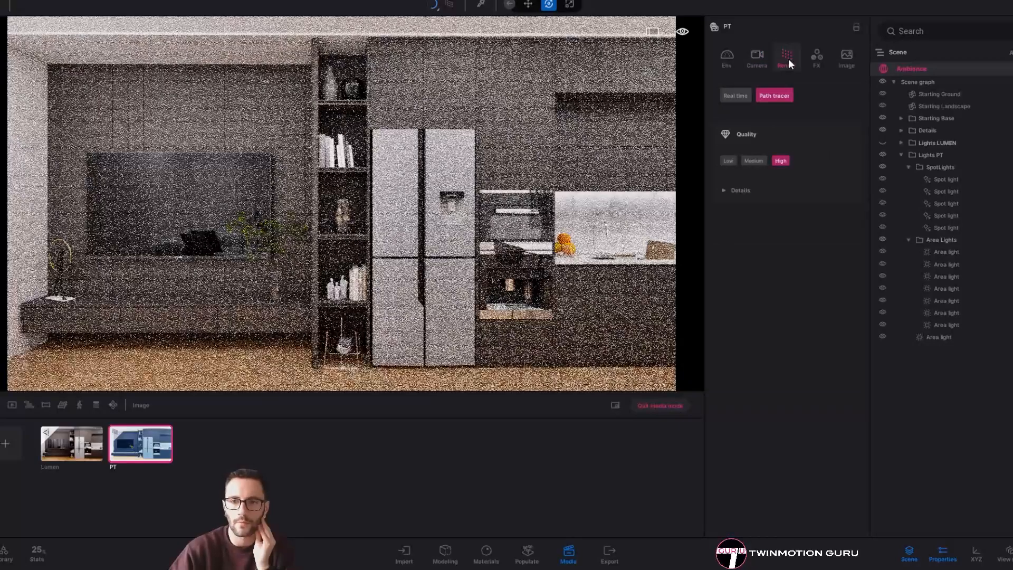
left_click(741, 190)
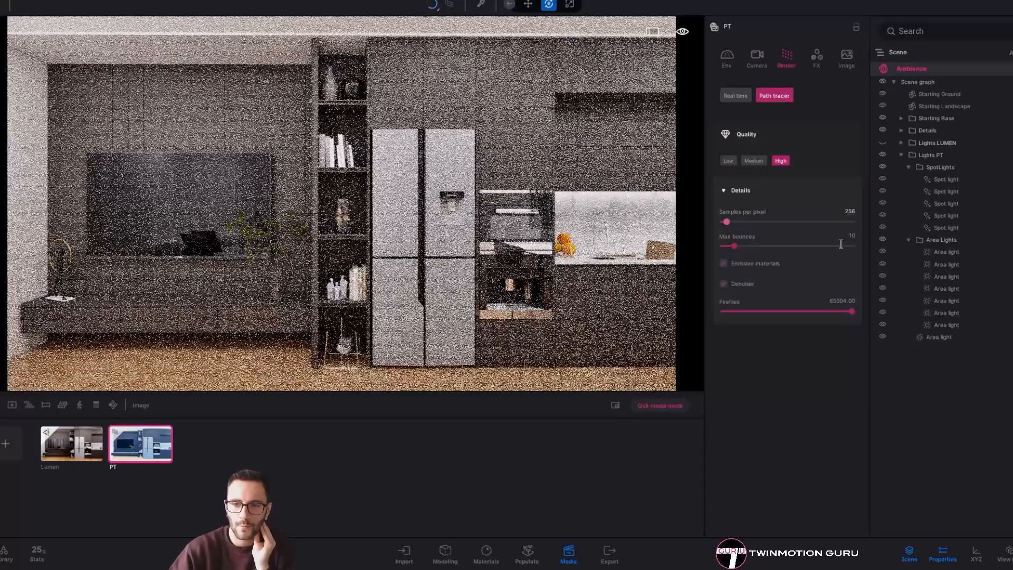
left_click(842, 300)
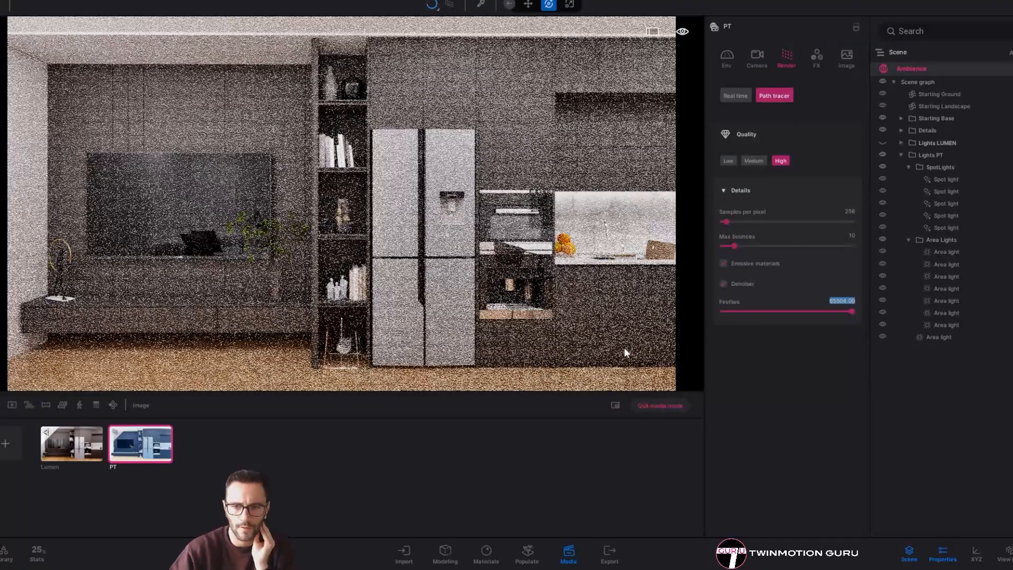
type("10")
key("Return")
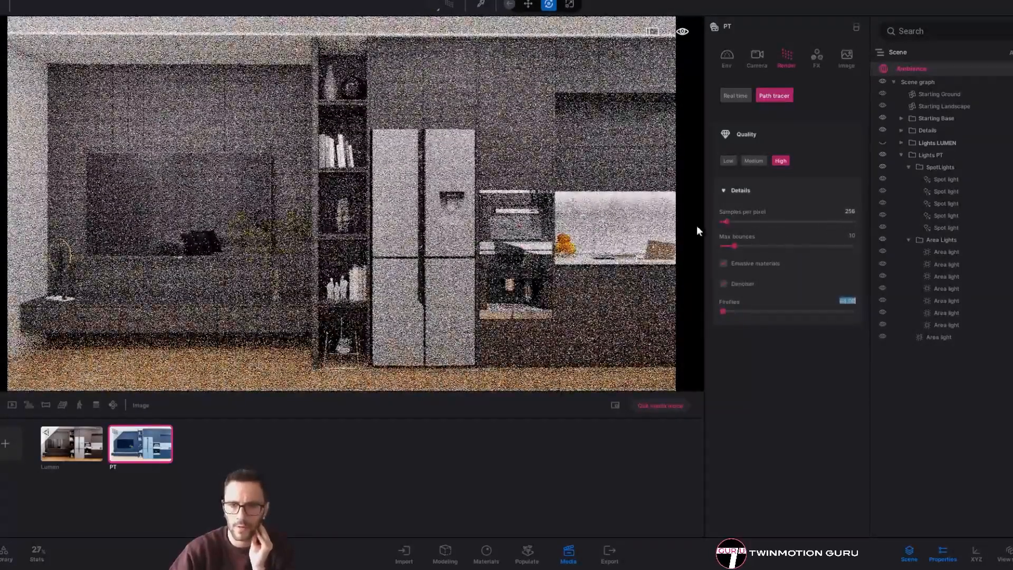
Set the PT image's path tracer samples per pixel to 1024 and max bounces to 20
left_click(847, 210)
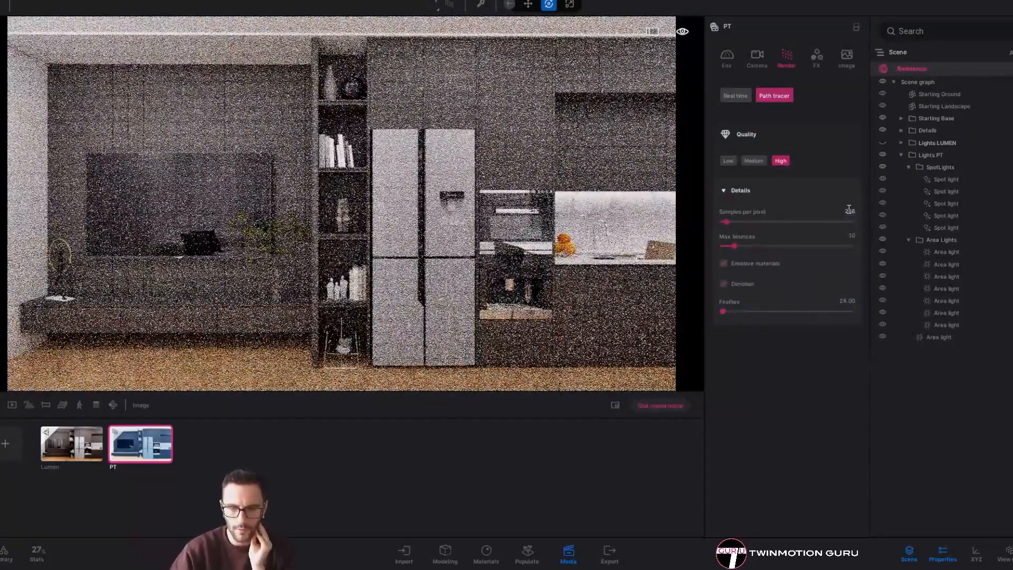
type("10")
double_click(849, 209)
type("1")
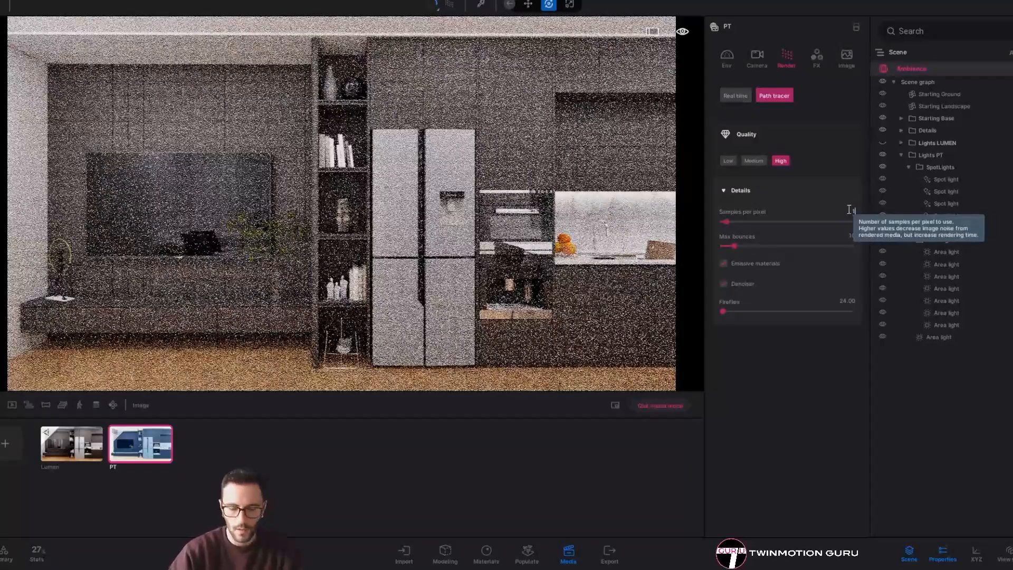
key("Return")
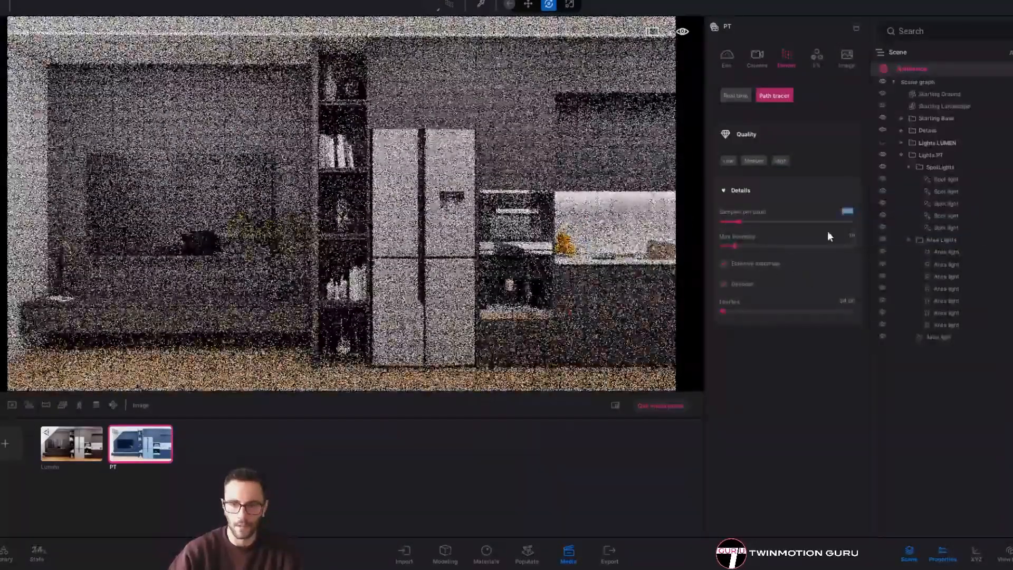
left_click(850, 237)
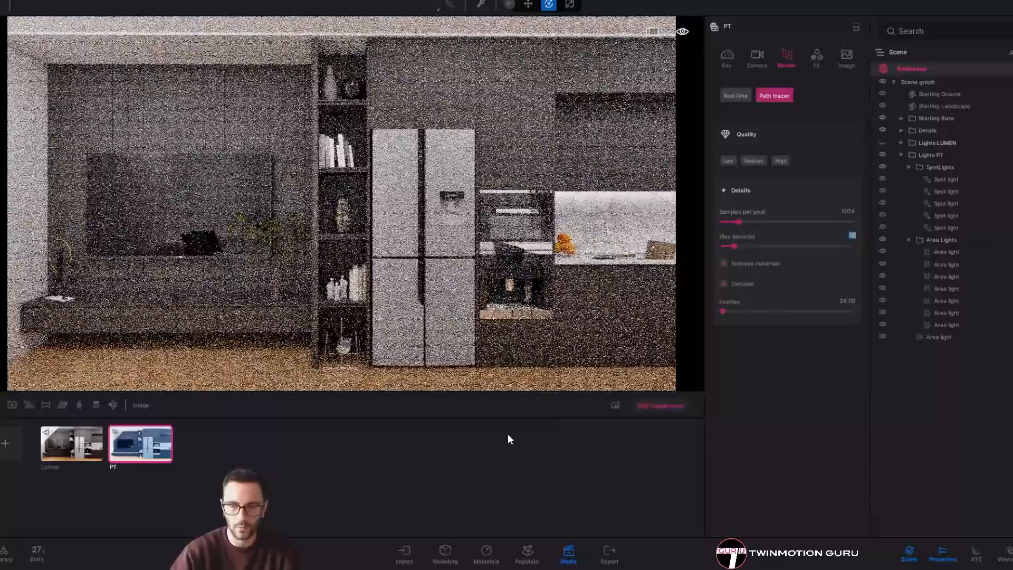
type("20")
key("Return")
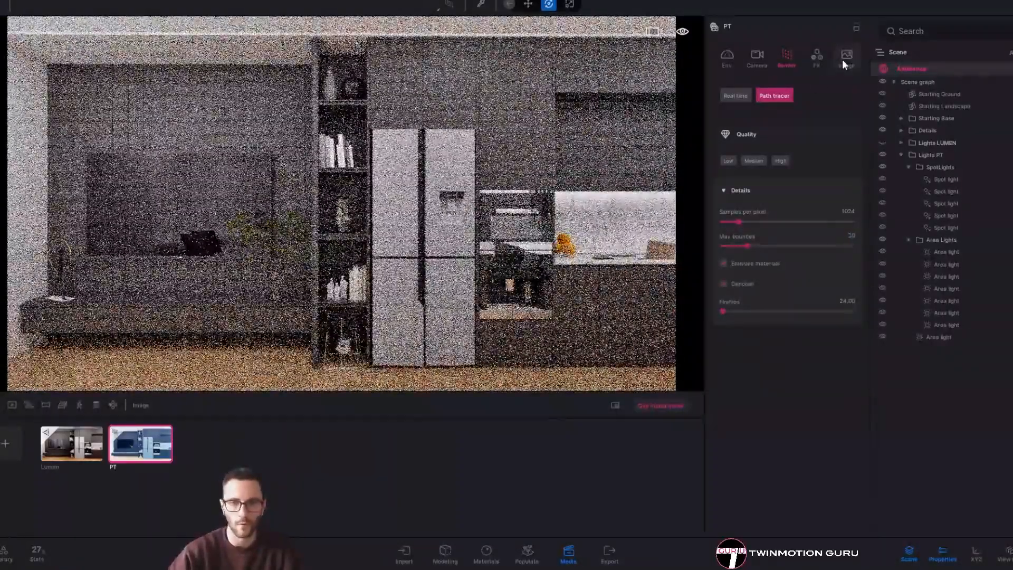
Examine the output size options in the PT image's format settings
left_click(844, 58)
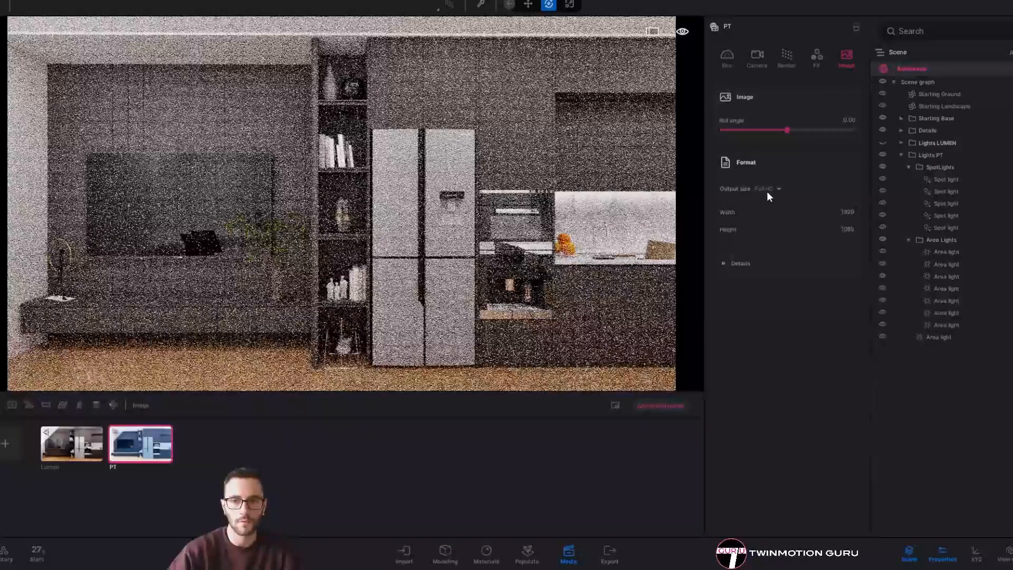
left_click(735, 191)
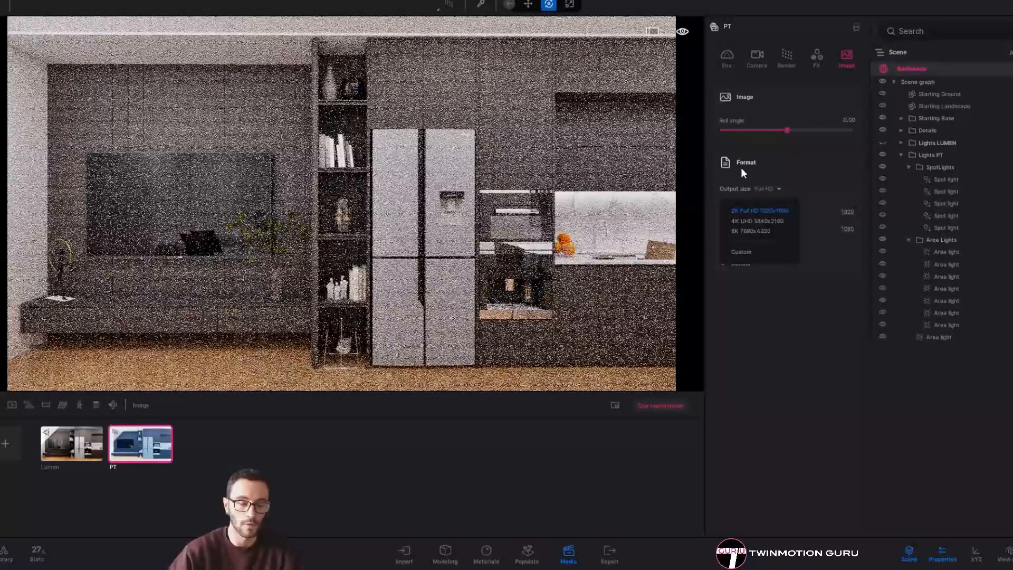
left_click(757, 359)
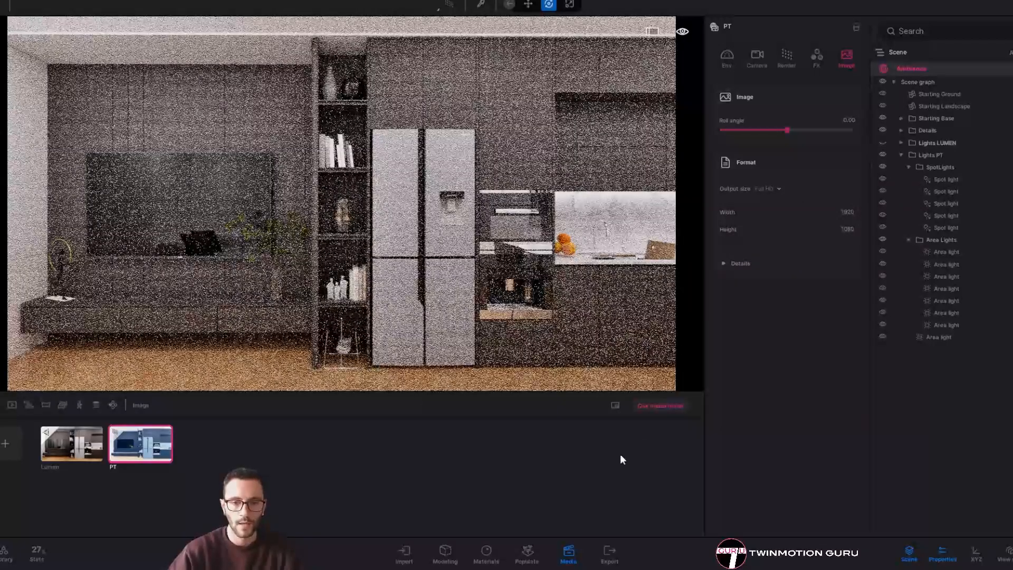
Quit media mode and close the media dock to see the kitchen in the full viewport
left_click(656, 406)
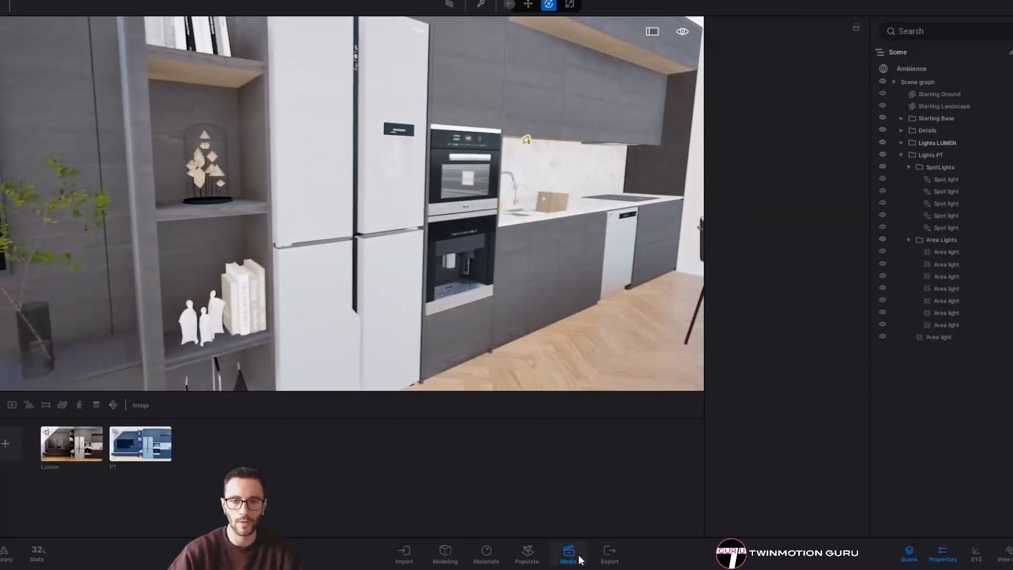
left_click(568, 553)
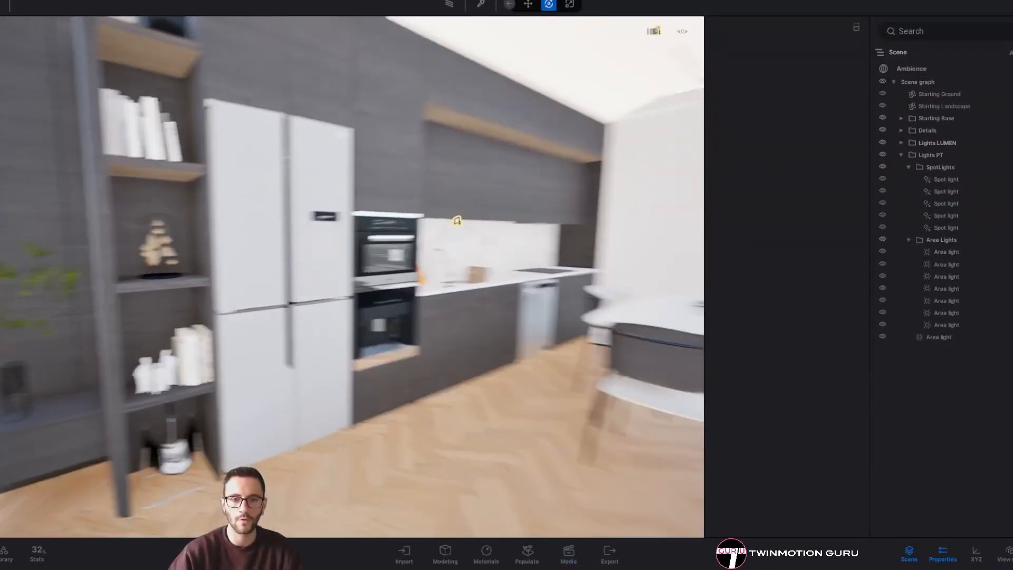
key("d")
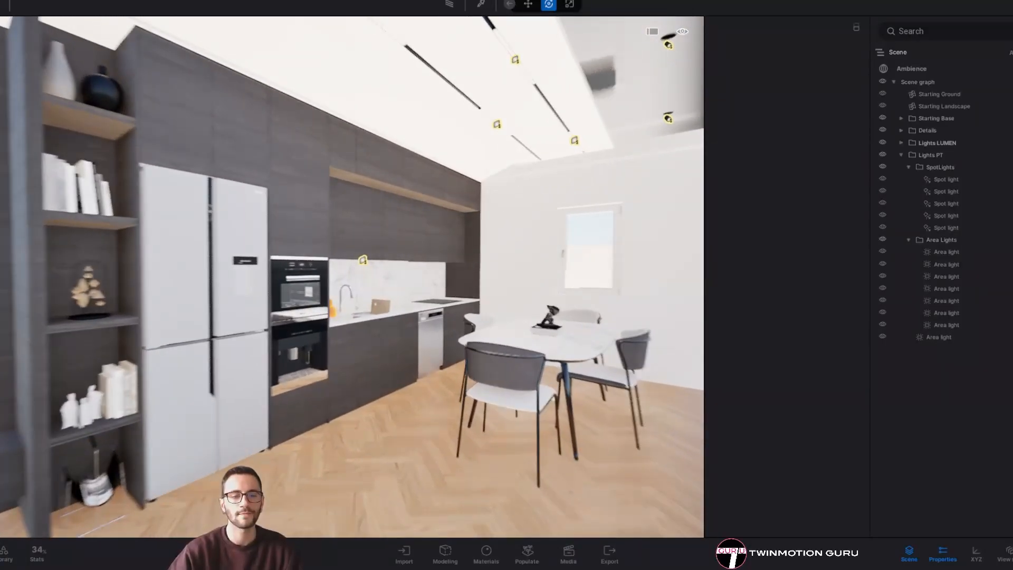
right_click_drag(352, 276, 433, 304)
key("w")
Preview the interior with Lumen global illumination in the Ambience render settings and restore Standard global illumination
left_click(916, 68)
key("w")
key("d")
key("w")
key("s")
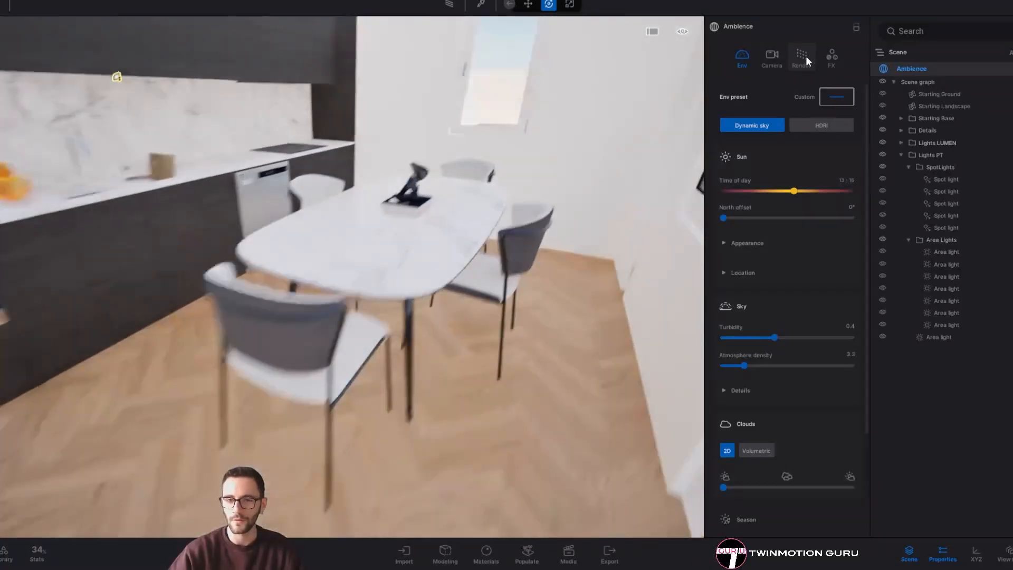
left_click(802, 56)
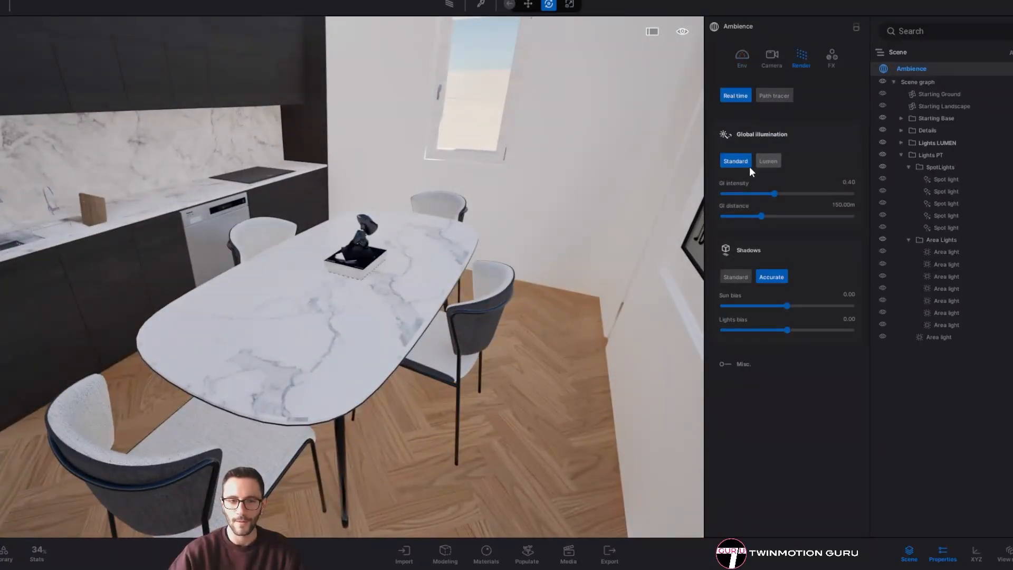
left_click(768, 160)
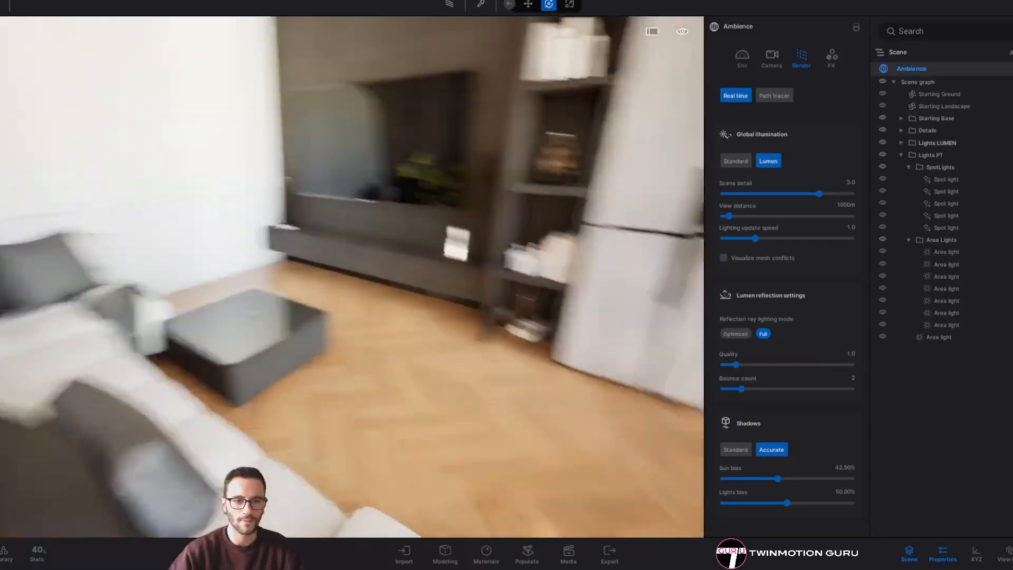
right_click_drag(352, 277, 422, 277)
key("w")
key("d")
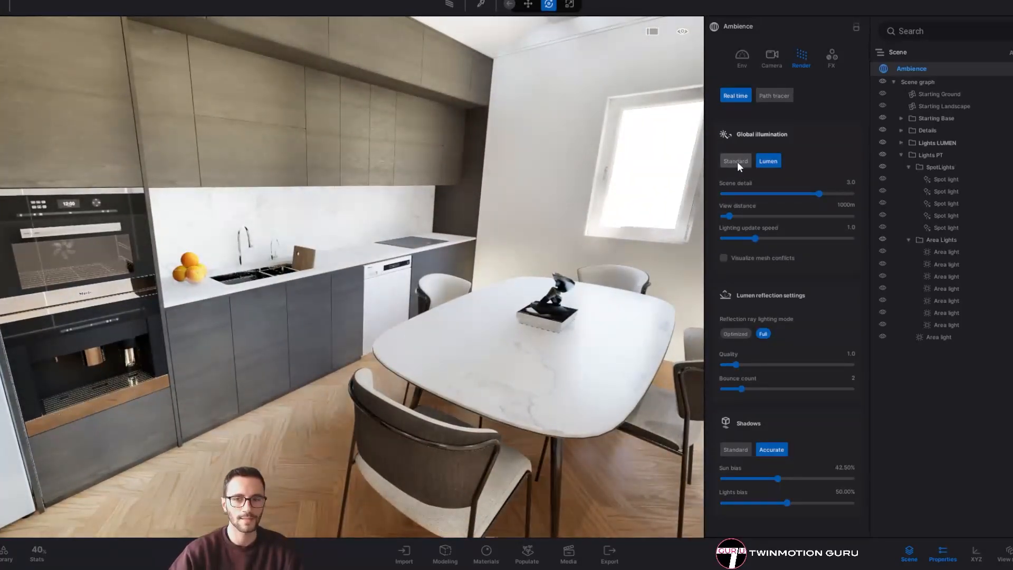
left_click(736, 161)
right_click_drag(607, 354, 538, 332)
key("w")
right_click_drag(352, 277, 211, 276)
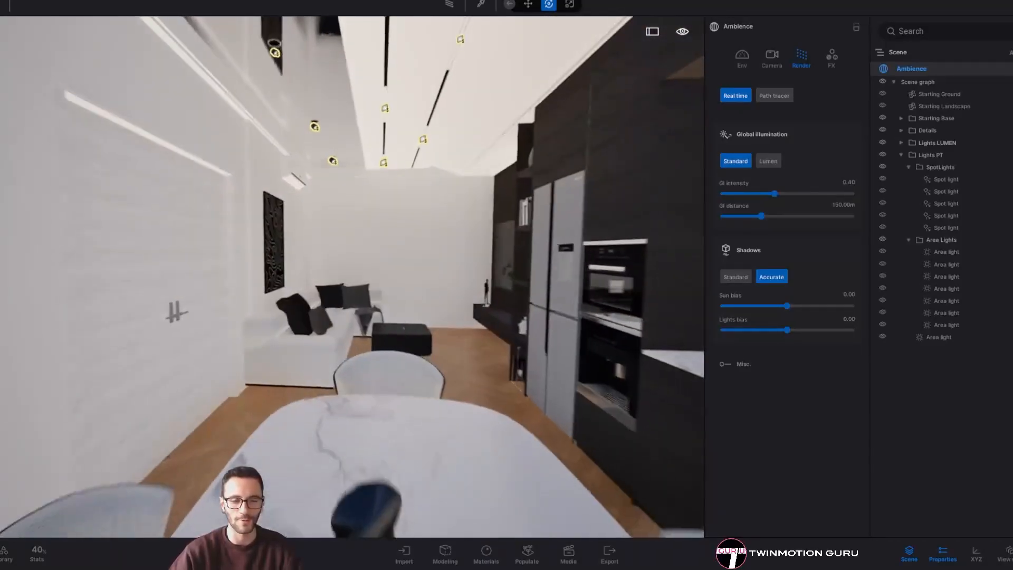
key("w")
right_click_drag(352, 277, 553, 277)
key("w")
right_click_drag(362, 337, 441, 328)
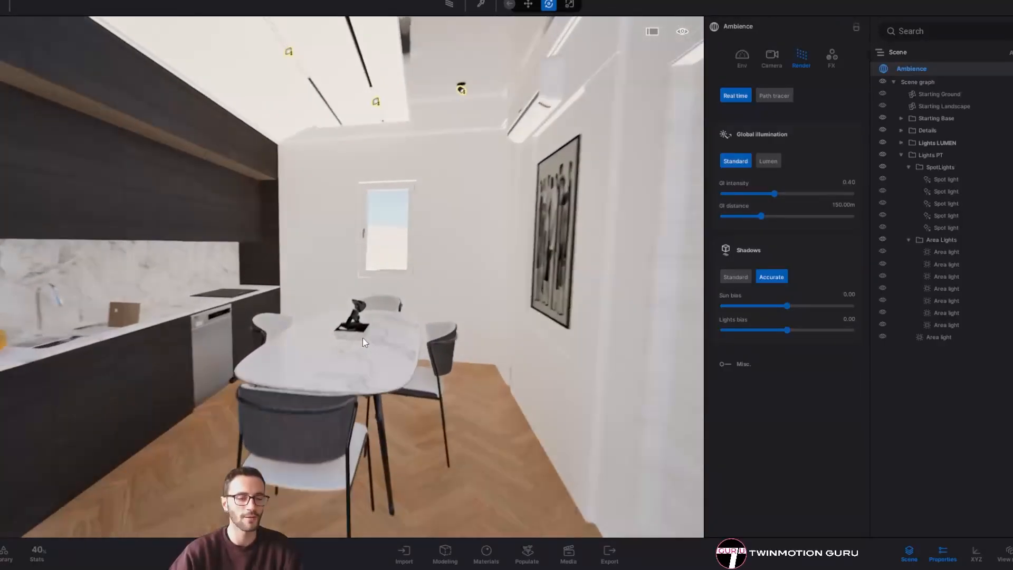
key("d")
key("w")
right_click_drag(376, 333, 182, 326)
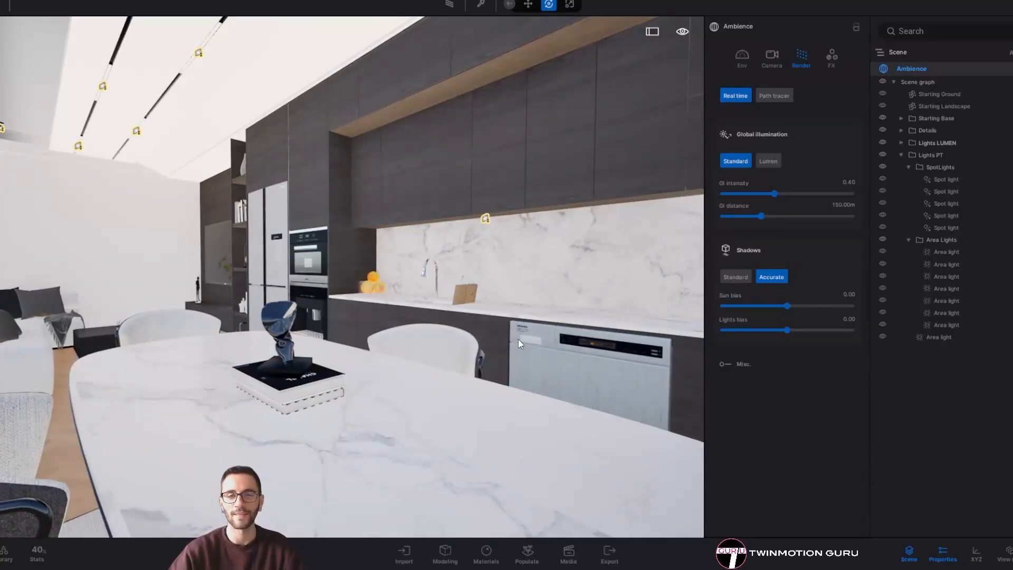
key("w")
right_click_drag(469, 327, 393, 319)
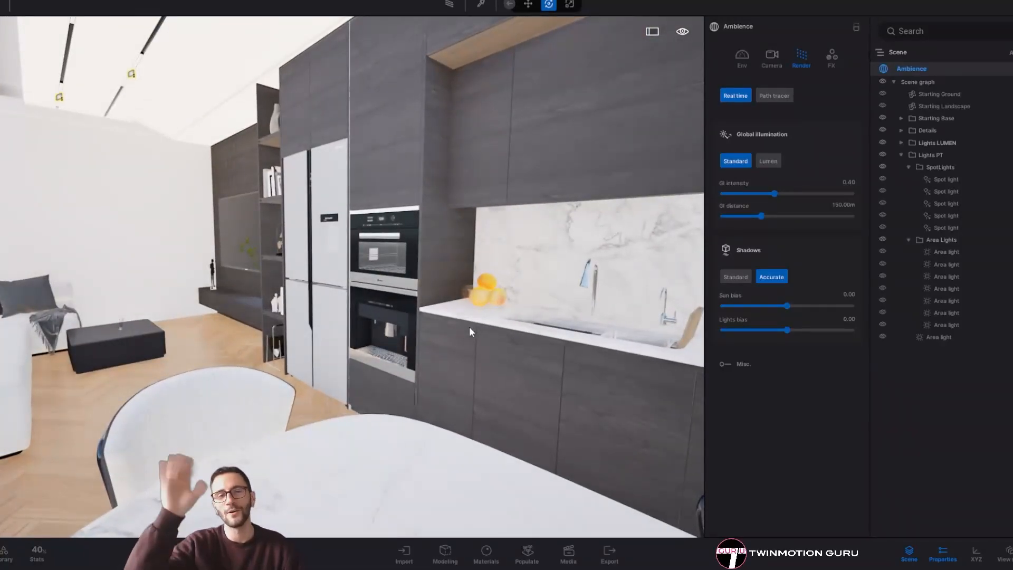